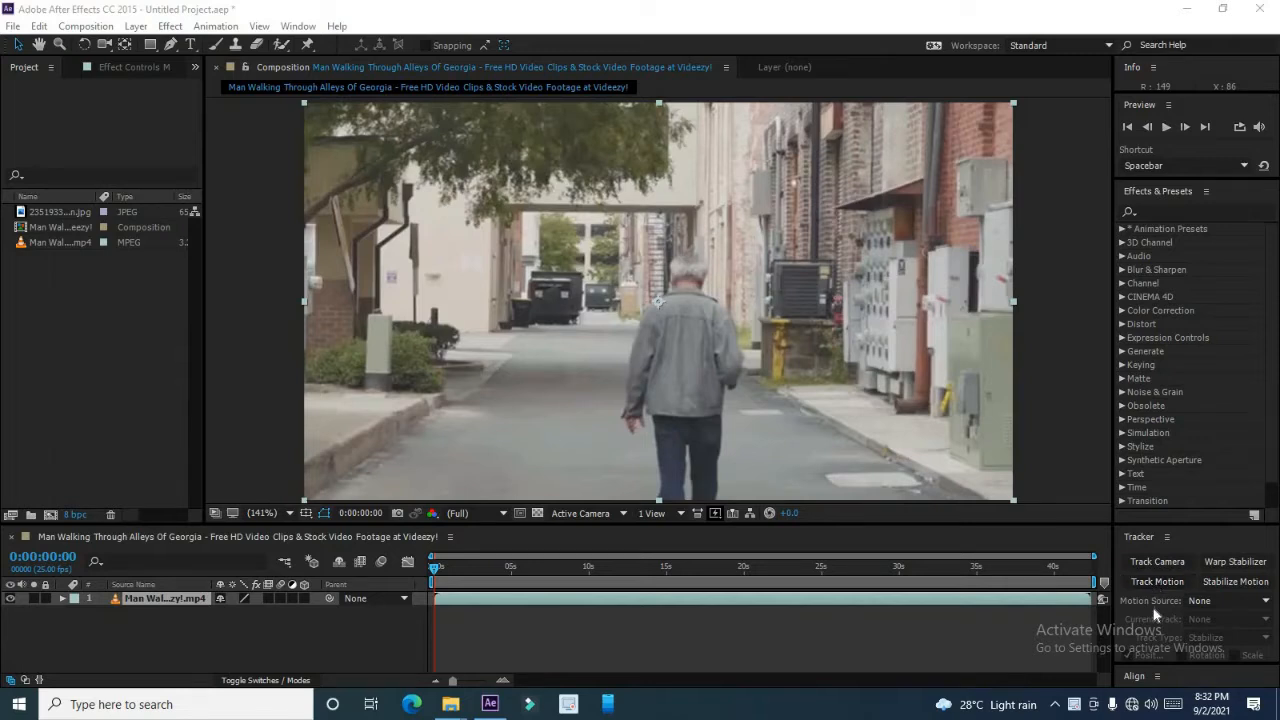
click(1063, 523)
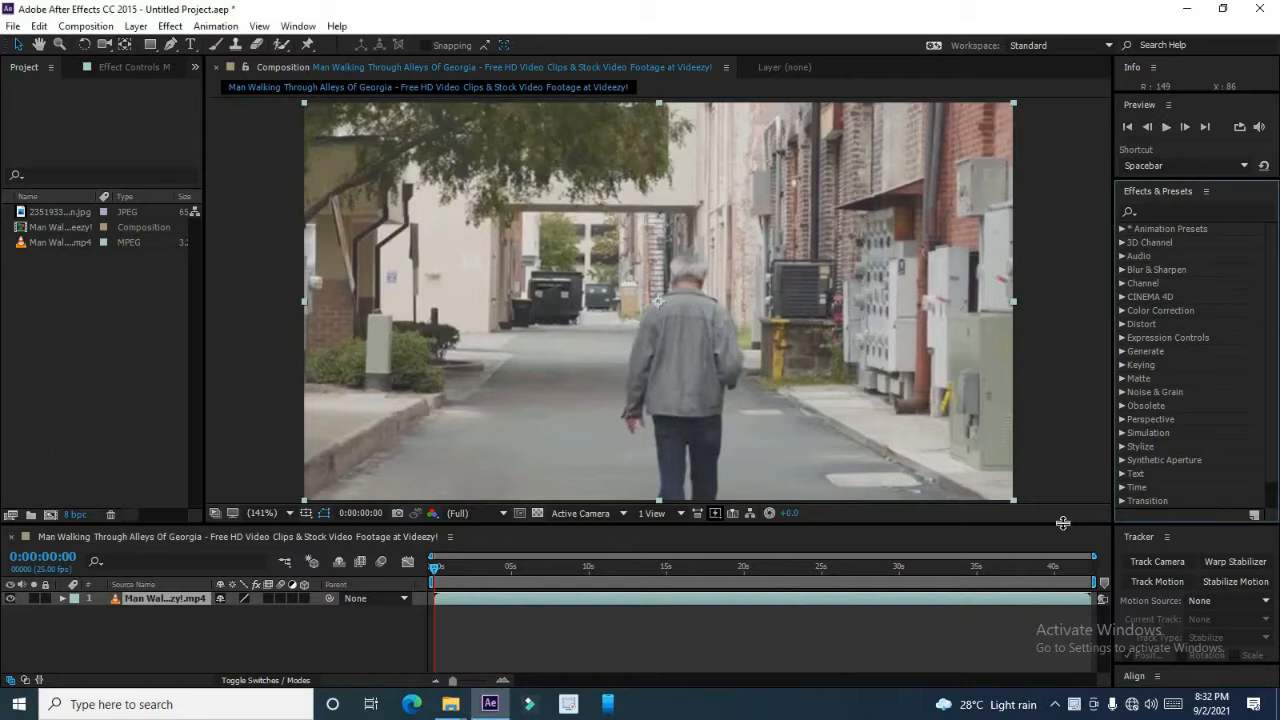
drag(1063, 523, 1065, 358)
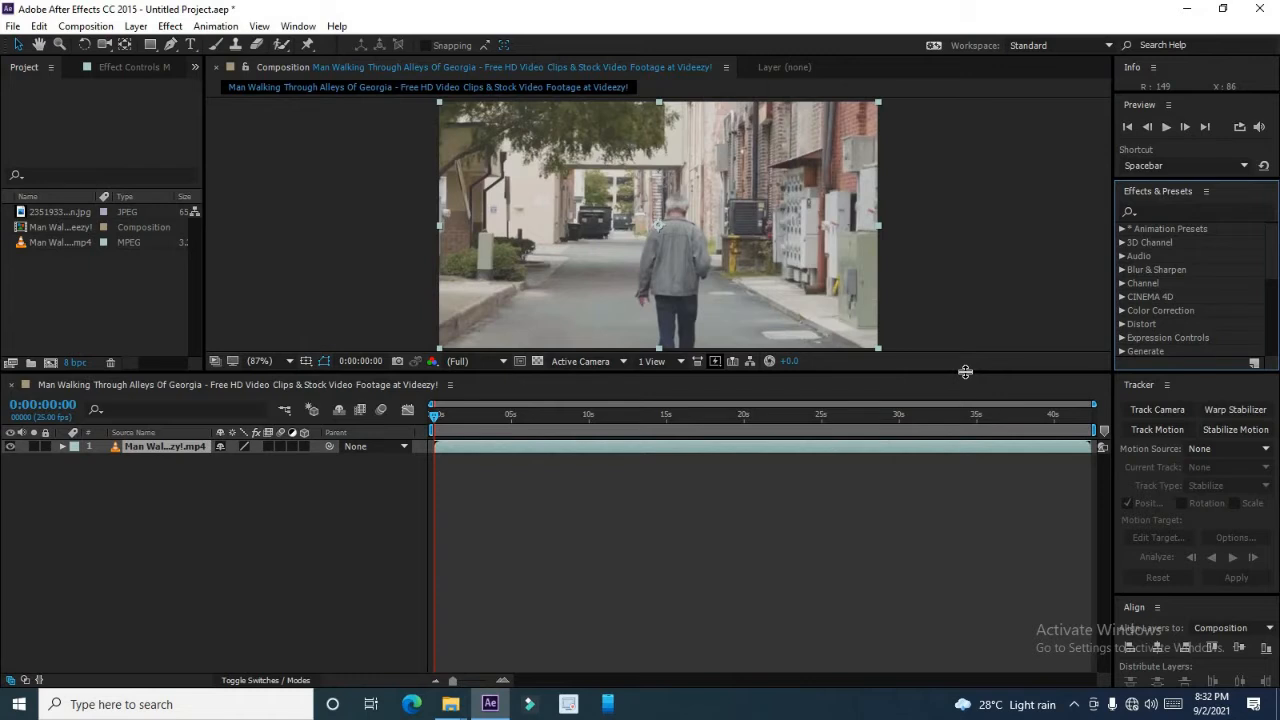
drag(965, 371, 951, 530)
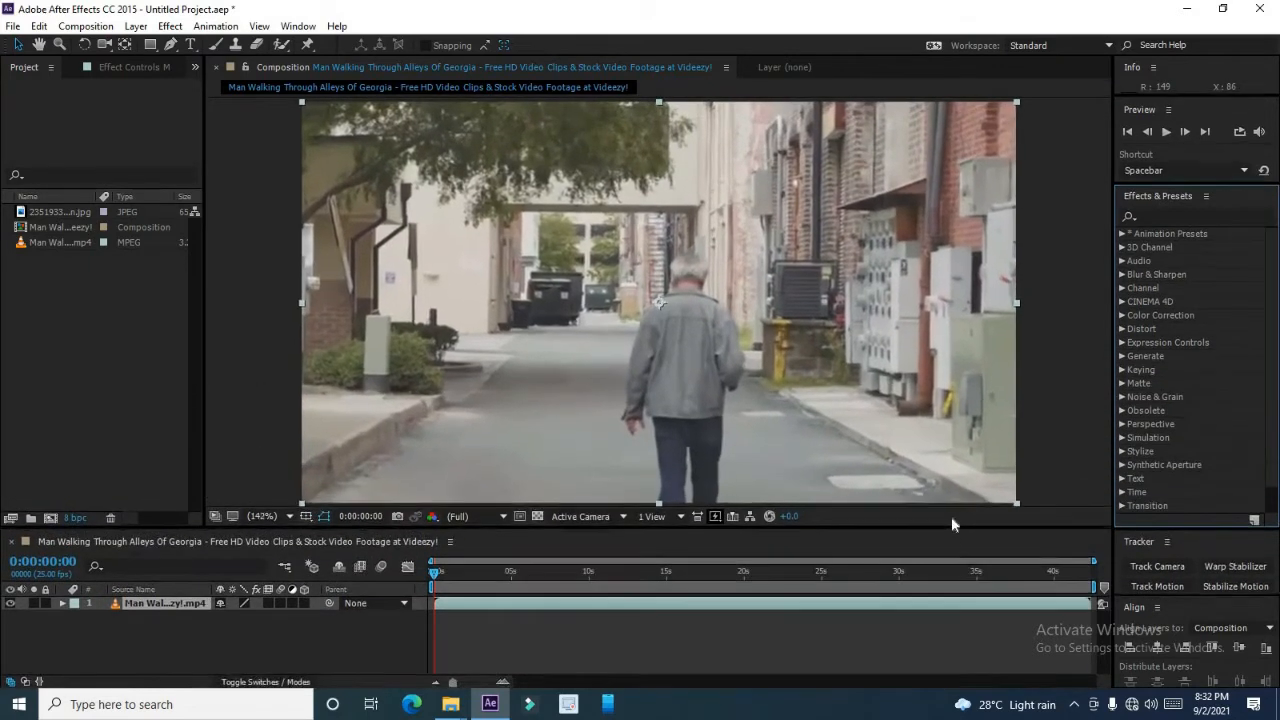
Dock the Tracker panel as a tab beside Effects & Presets and enlarge the composition viewer.
click(1158, 551)
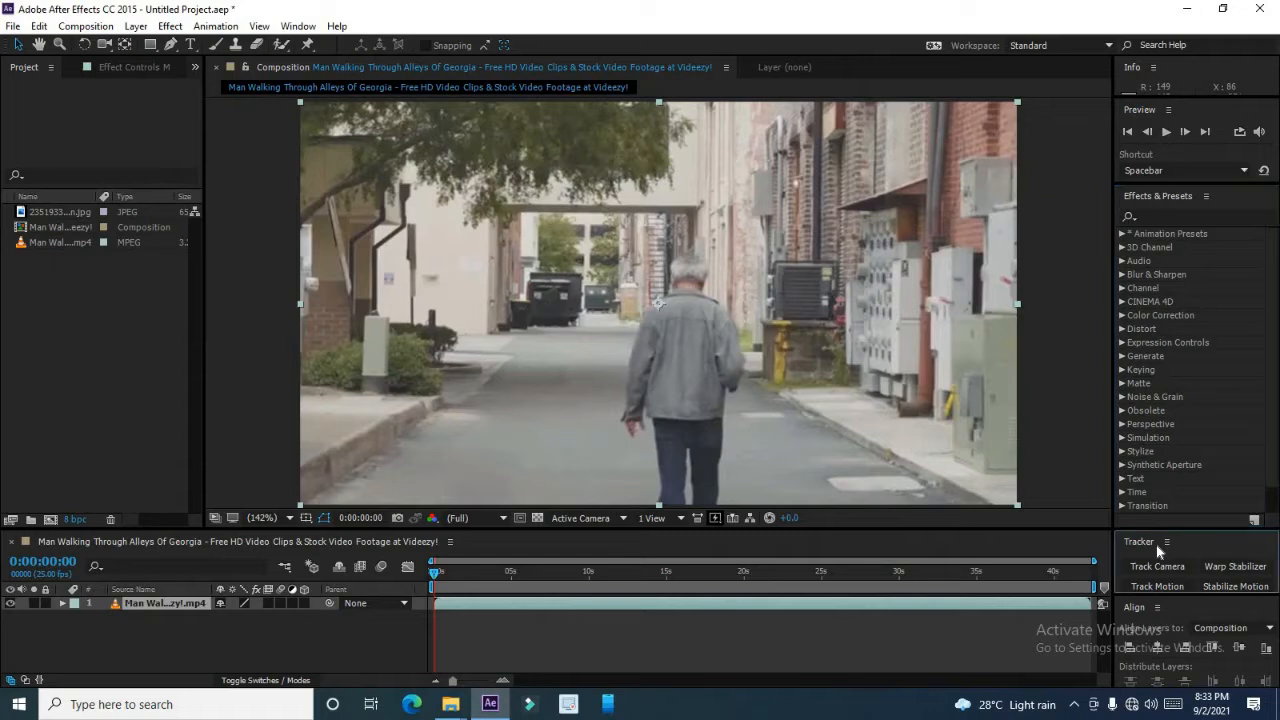
drag(1158, 549, 1163, 455)
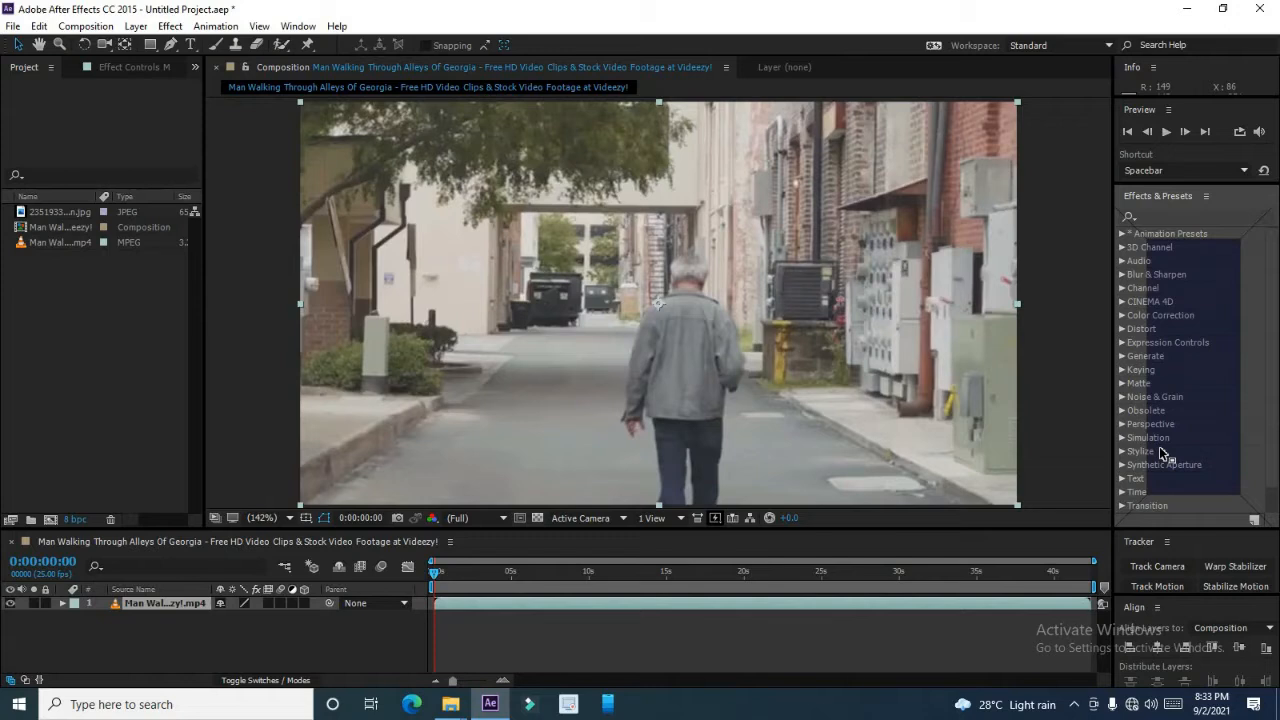
drag(1163, 455, 1161, 455)
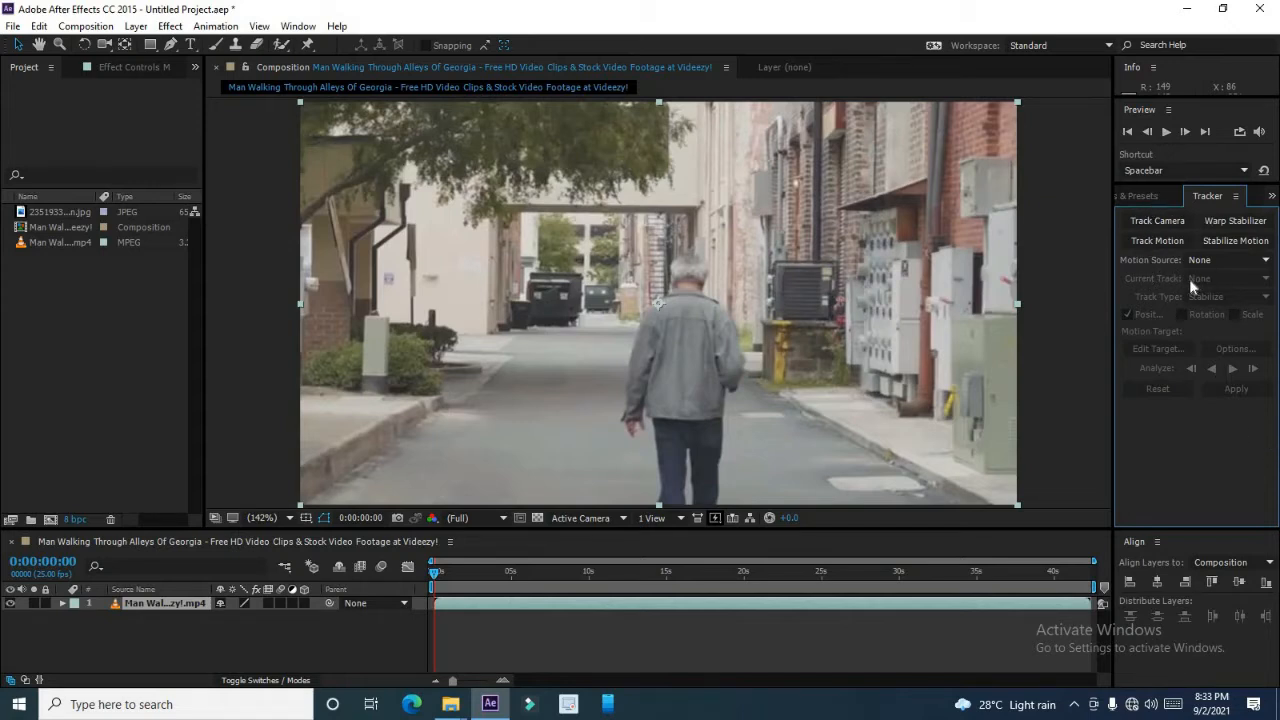
click(1150, 197)
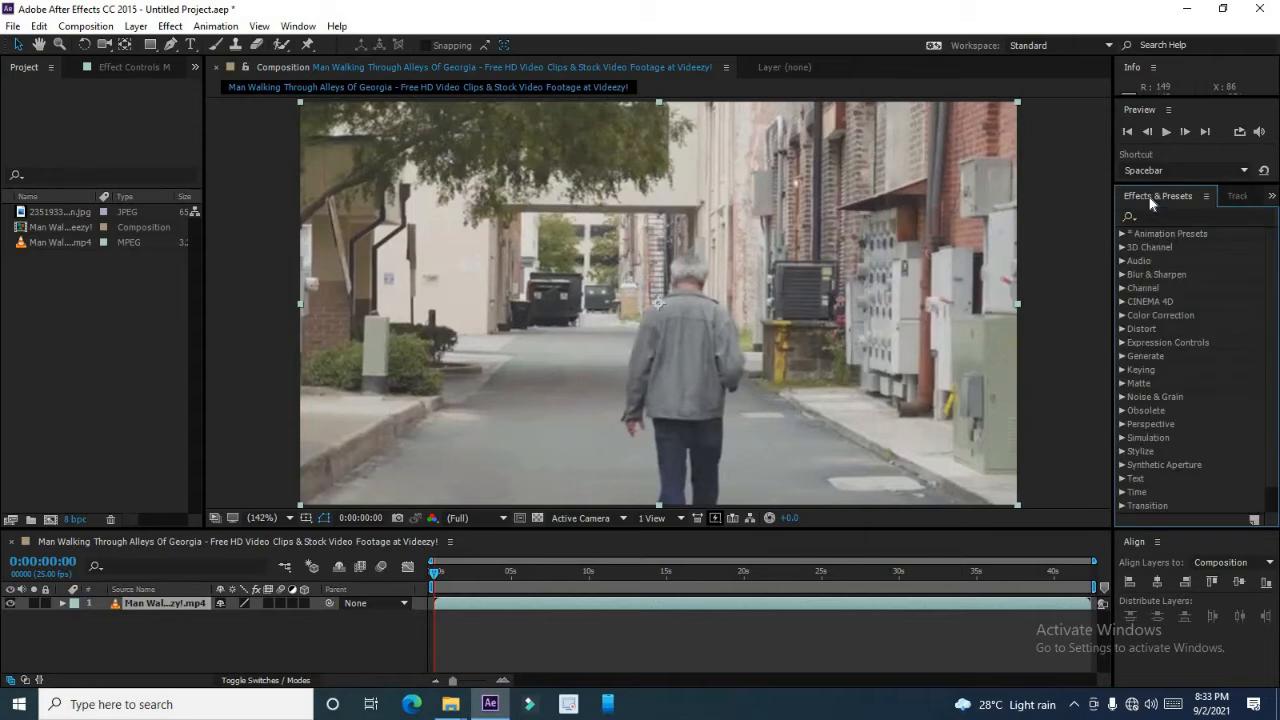
click(1235, 197)
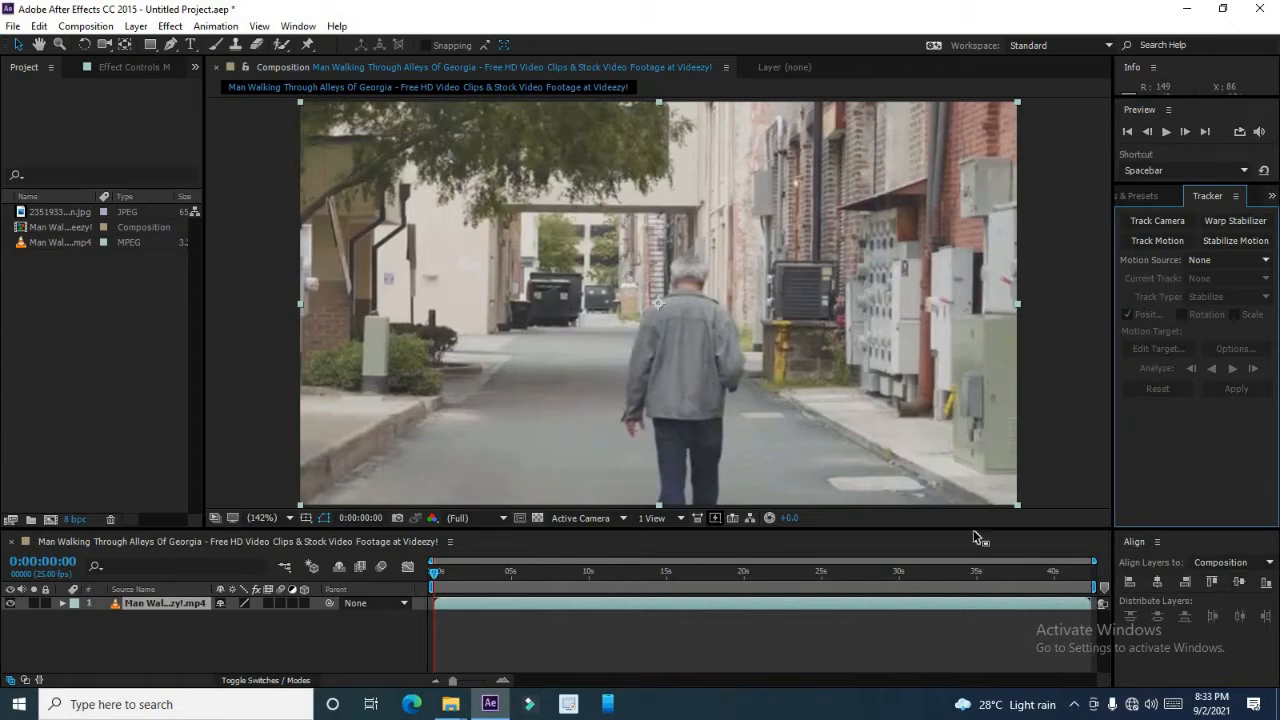
drag(975, 529, 971, 491)
drag(977, 536, 980, 540)
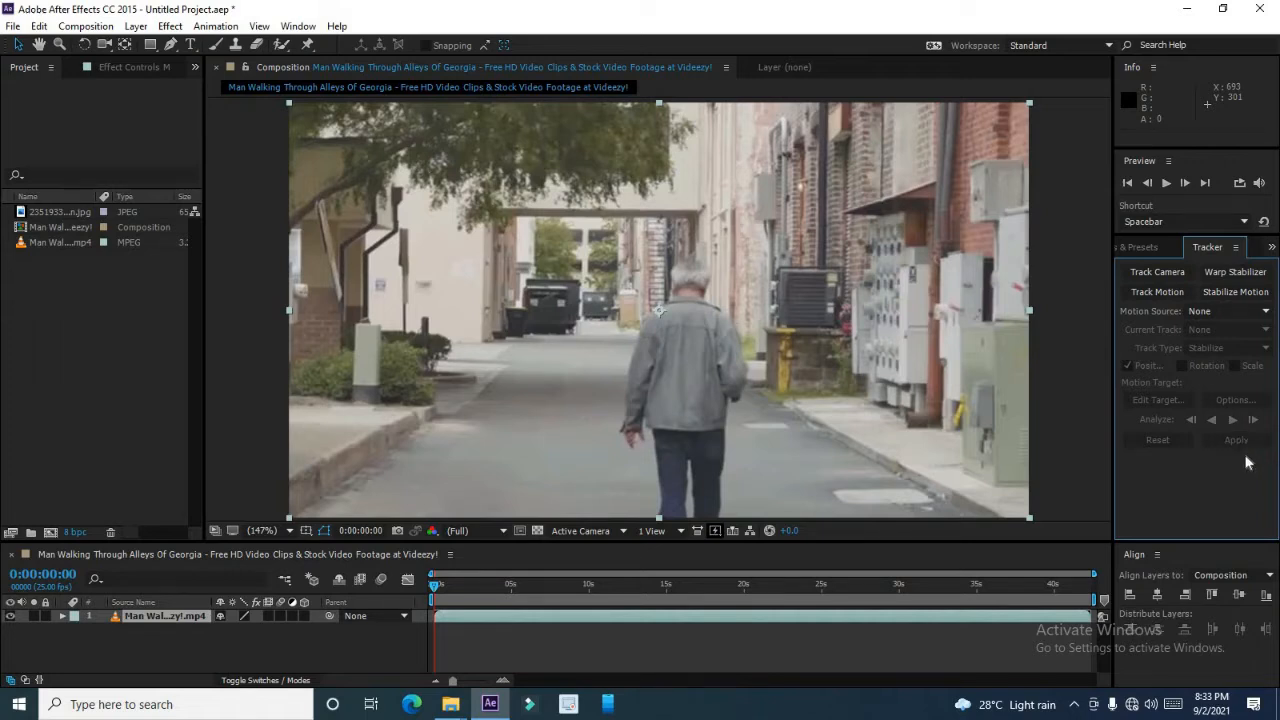
Preview the walking-man clip and return the playhead to the start of the timeline.
click(187, 614)
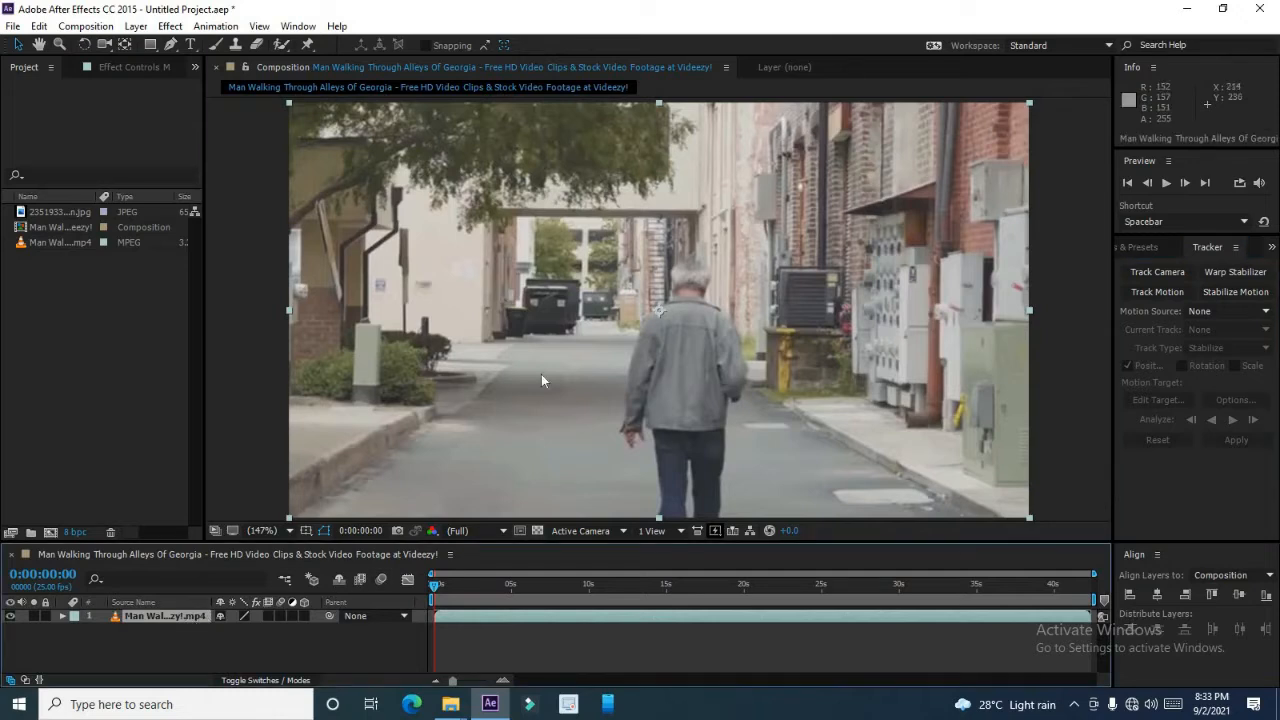
click(1166, 183)
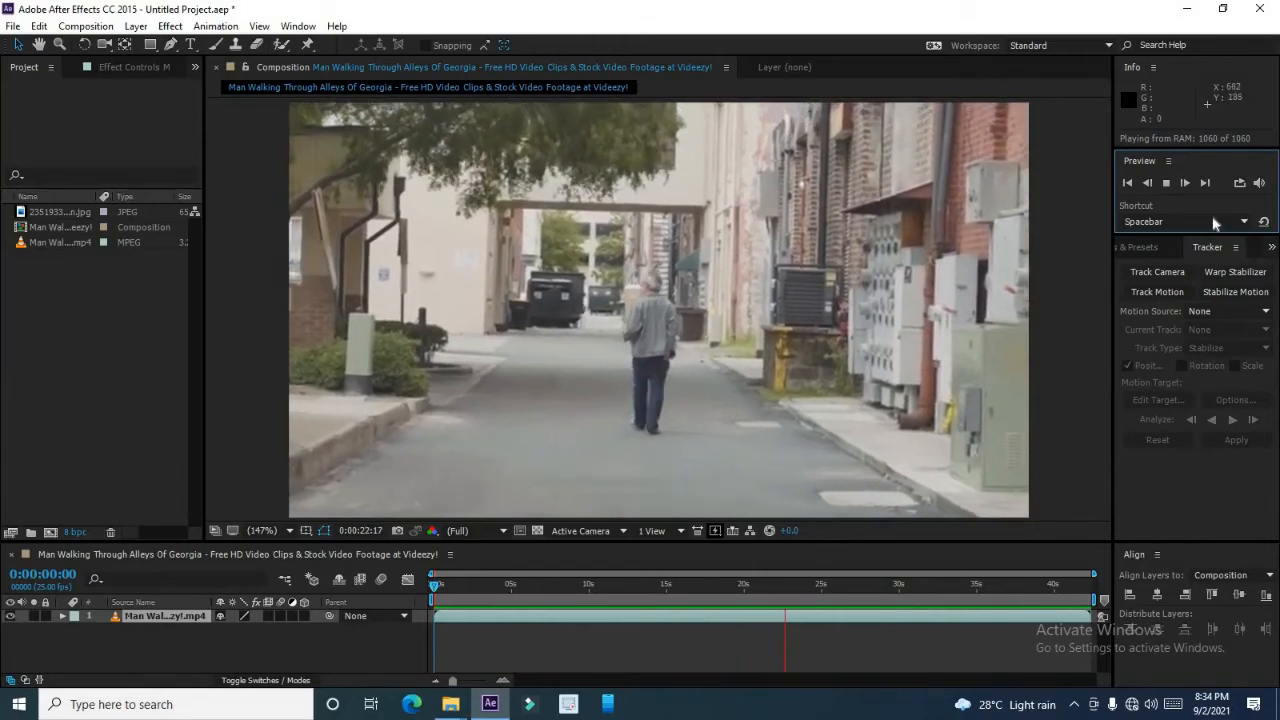
click(1167, 184)
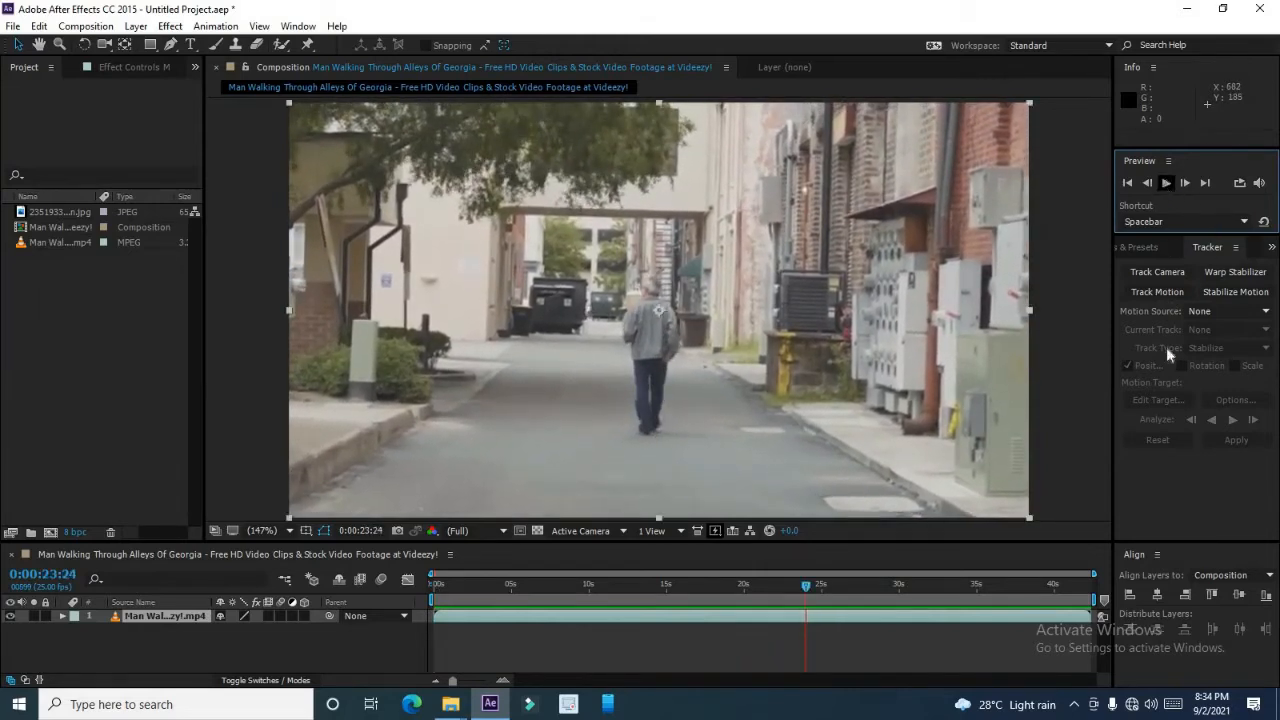
click(457, 585)
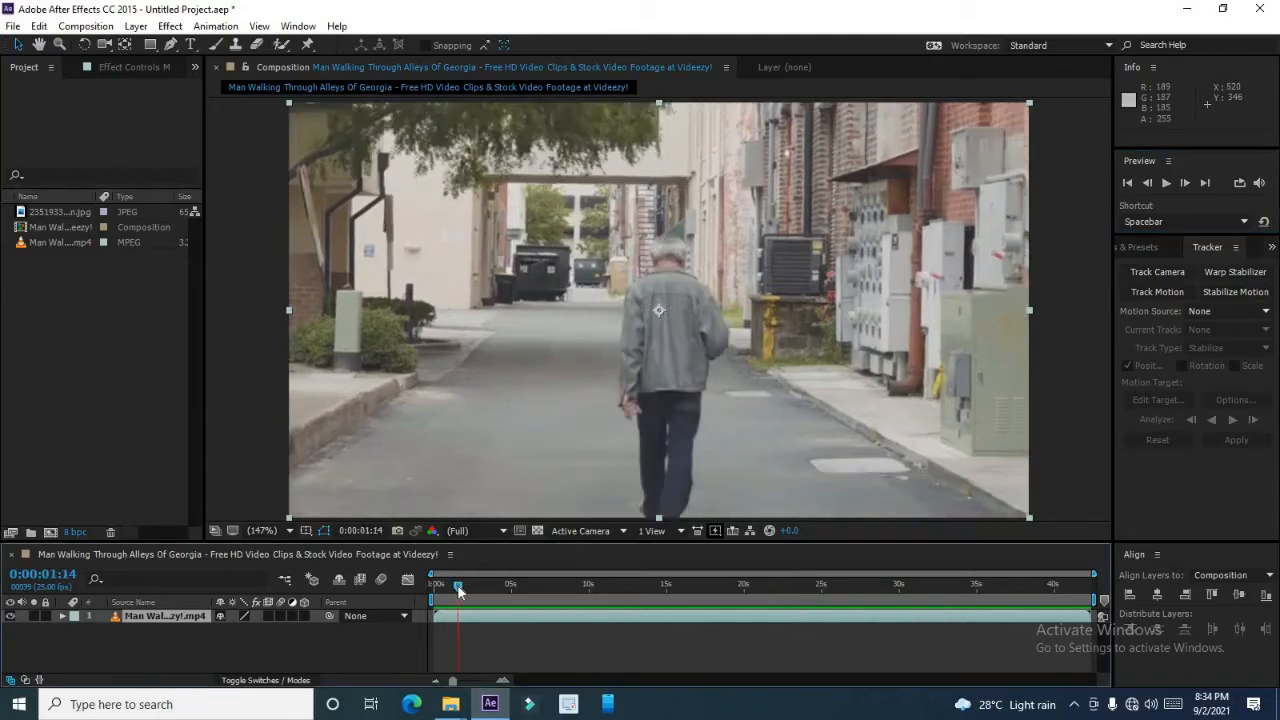
click(433, 586)
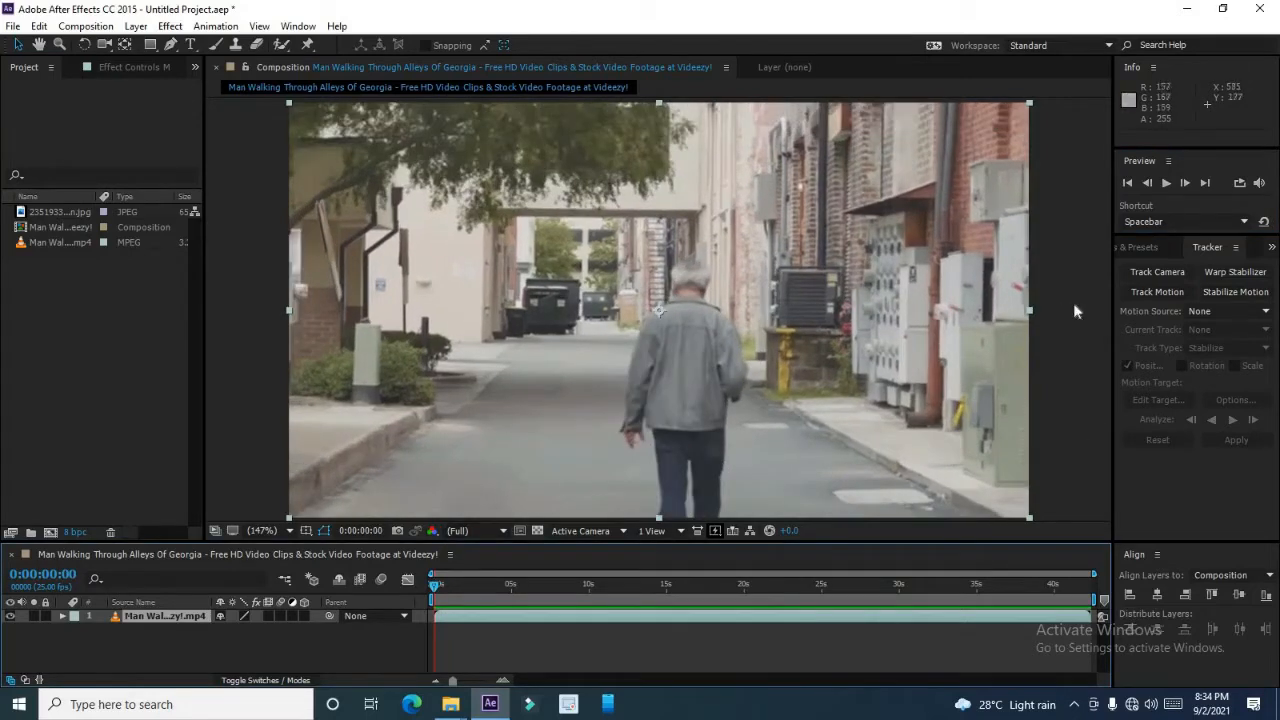
Start Track Motion on the walking-man video layer to open a tracker in the layer viewer.
click(1160, 293)
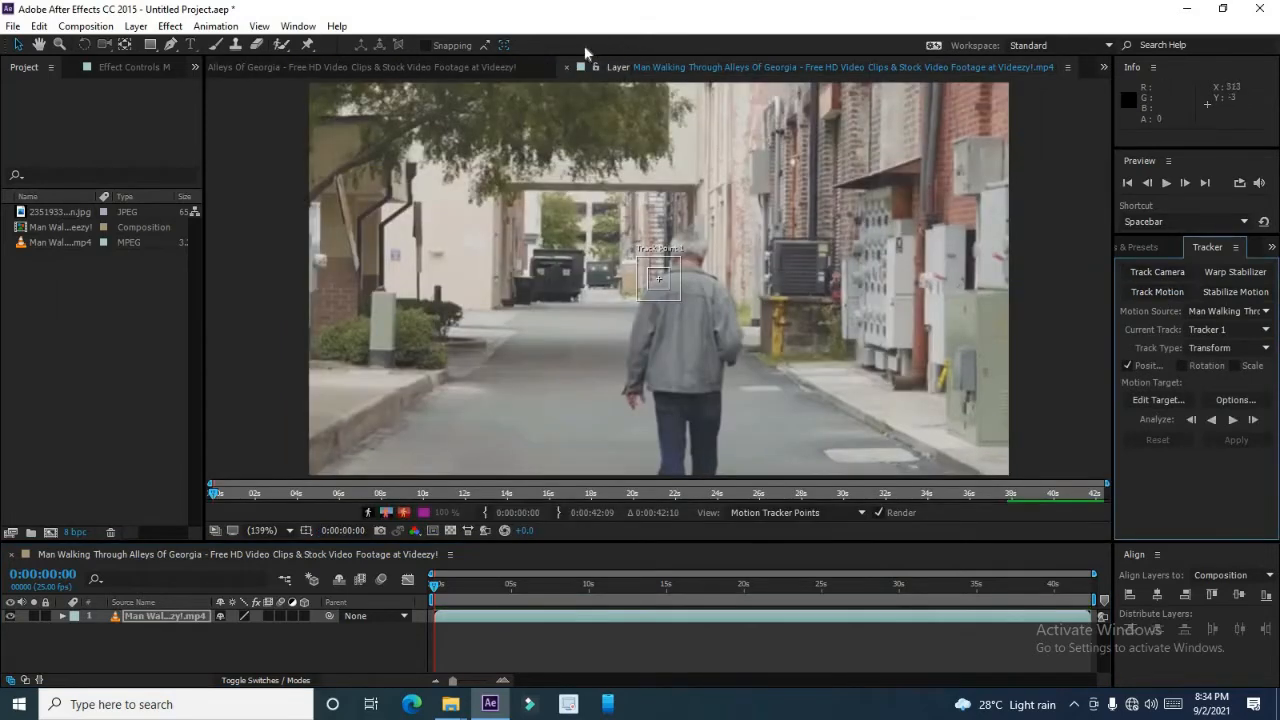
click(387, 65)
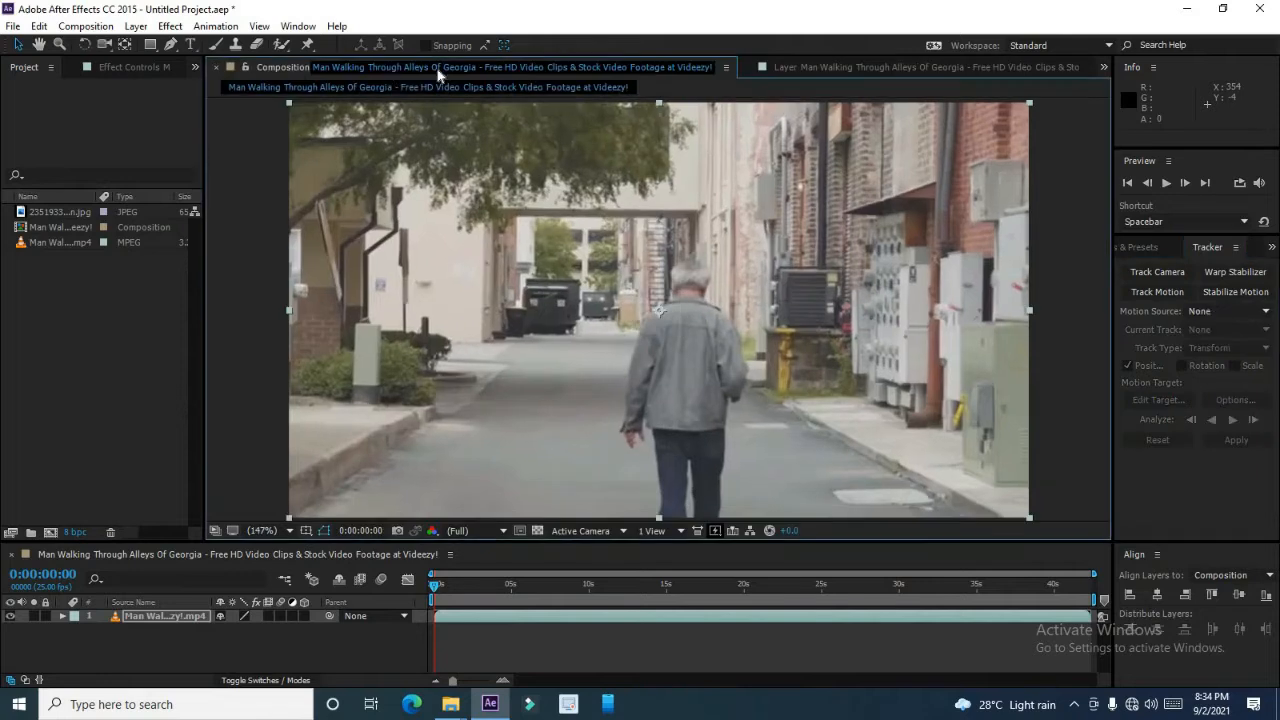
click(790, 66)
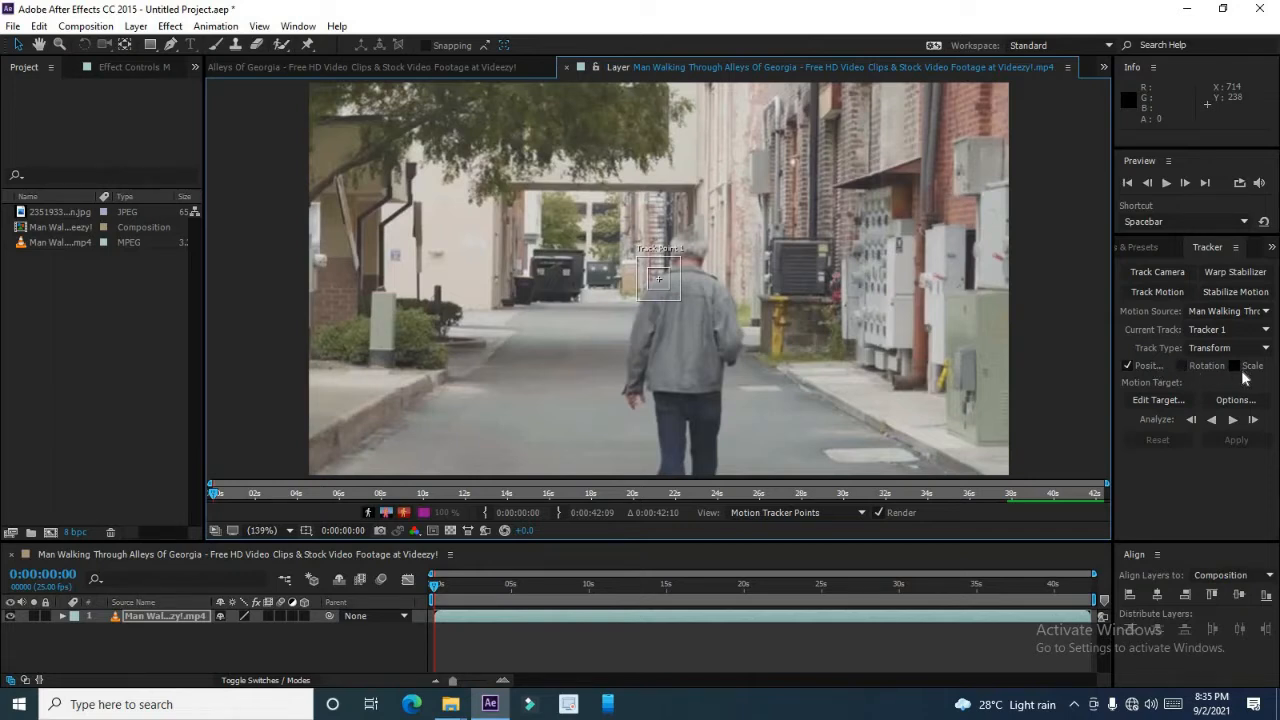
Enable Rotation and Scale tracking and place both track points on the man's back.
click(1188, 366)
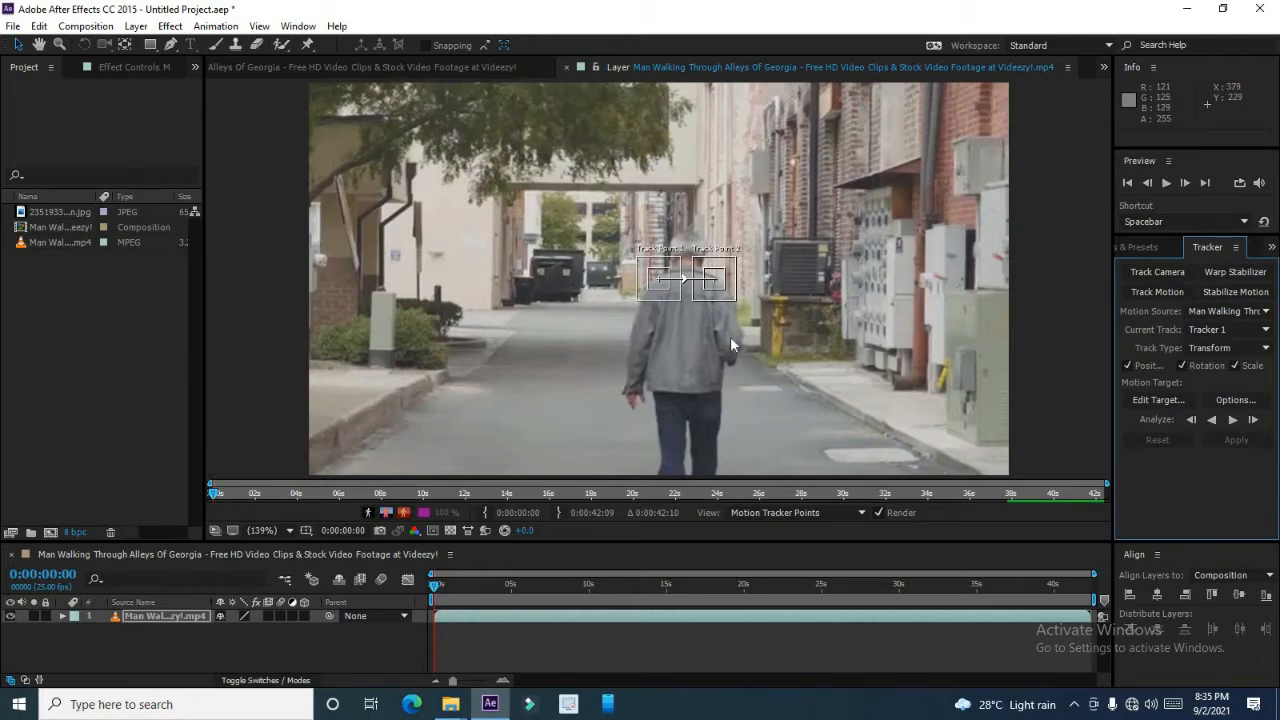
click(678, 297)
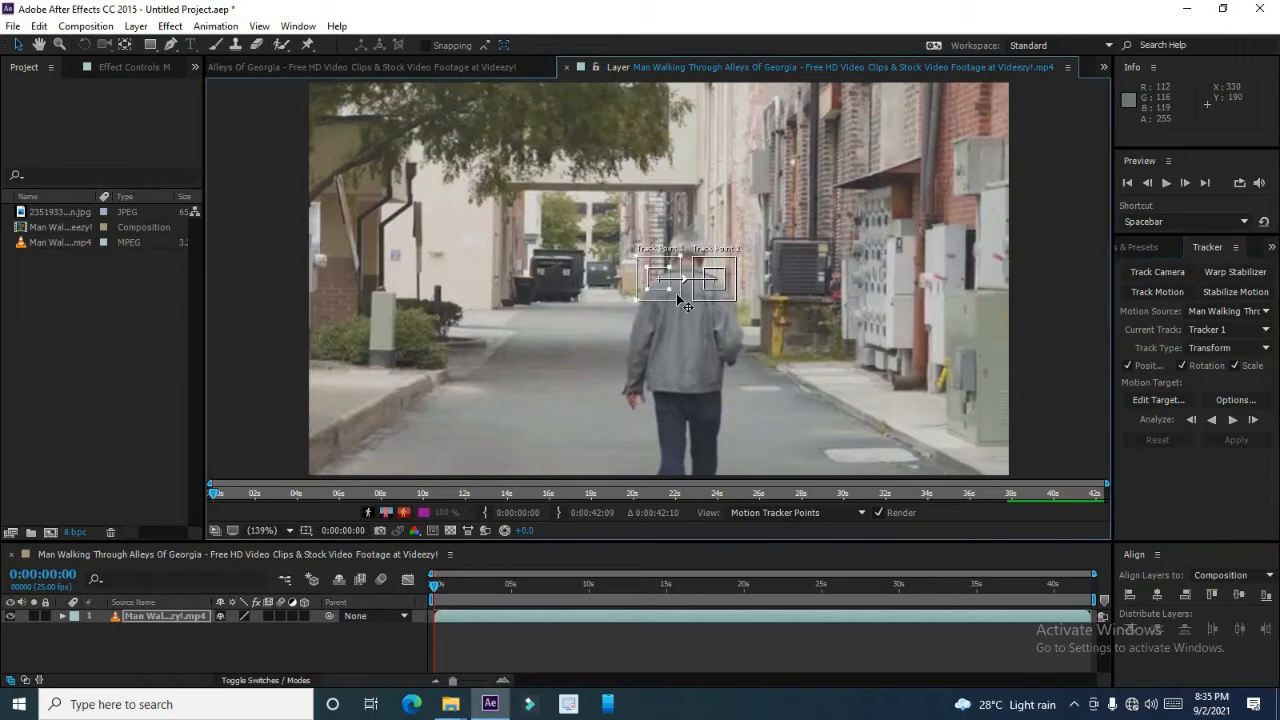
drag(675, 302, 667, 366)
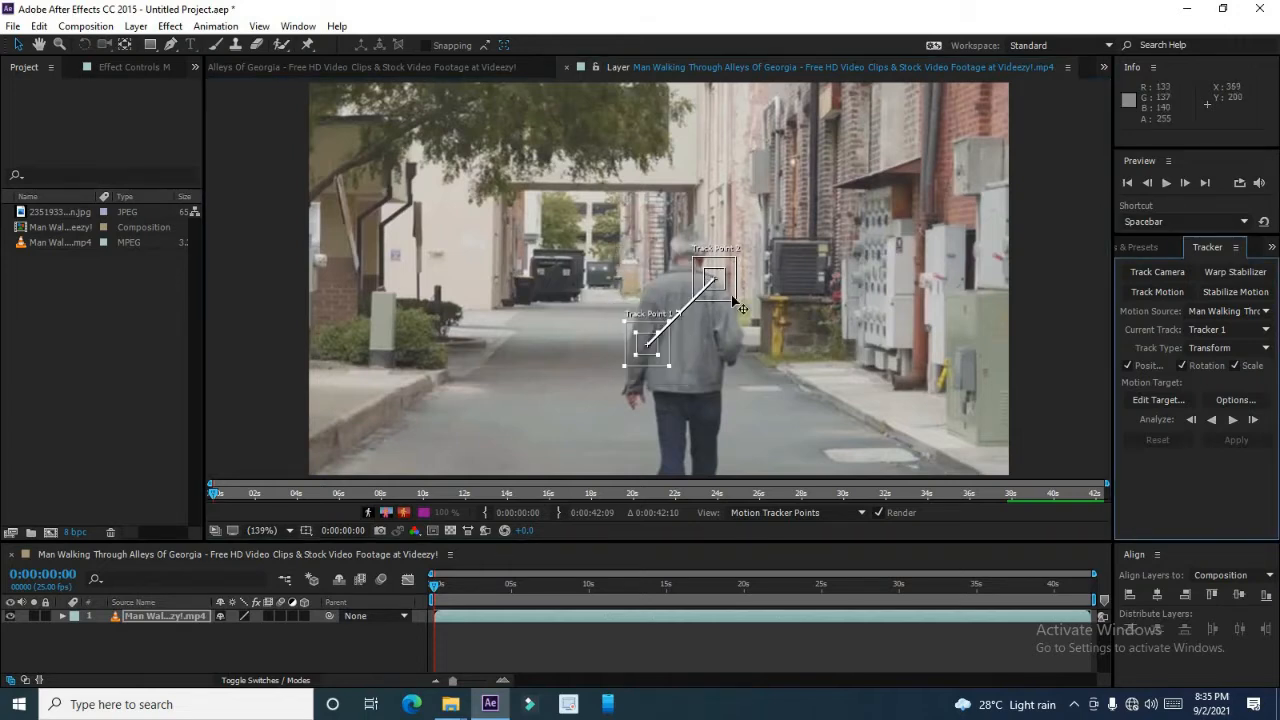
drag(738, 296, 726, 338)
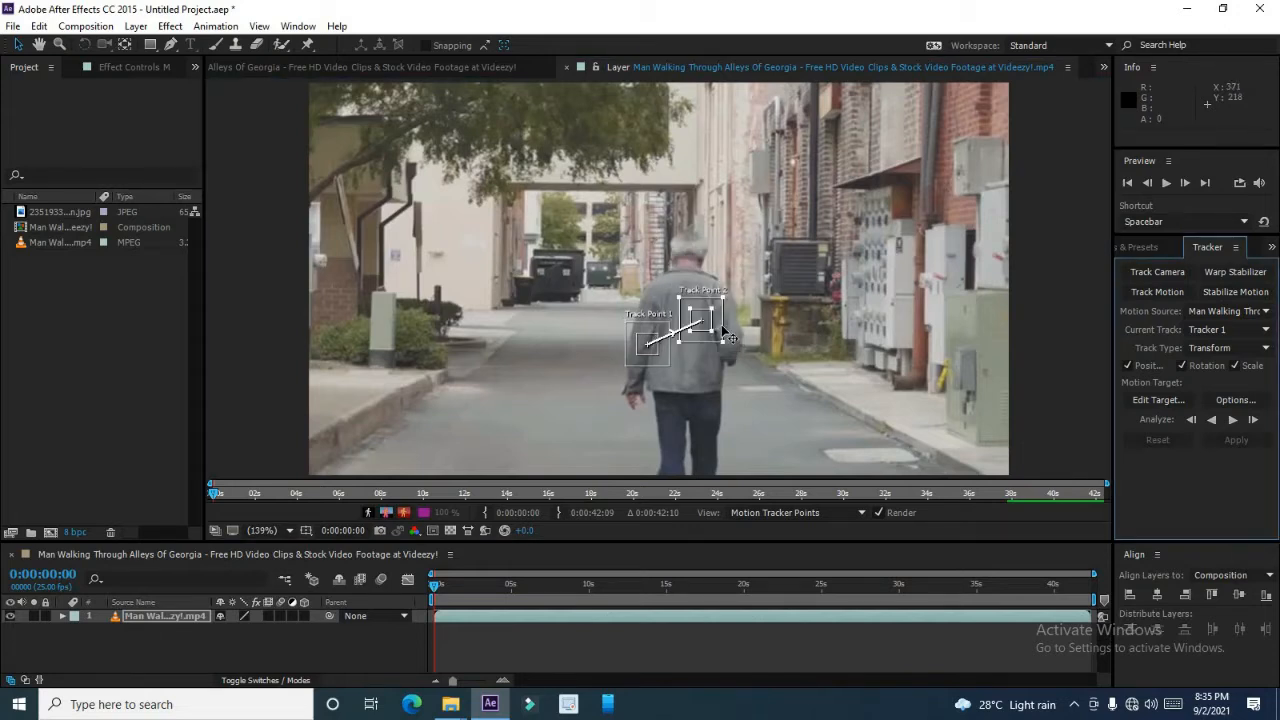
click(662, 364)
drag(663, 366, 650, 367)
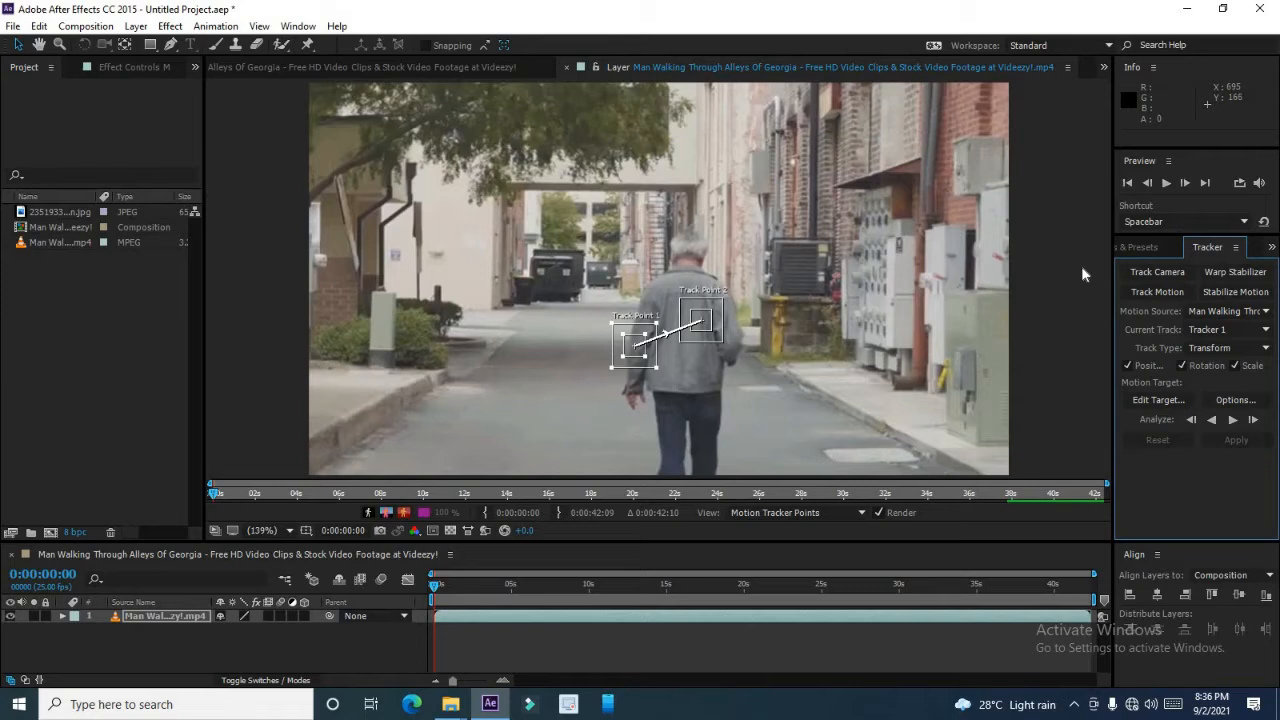
Analyze the track points forward through the clip.
click(1180, 365)
click(1230, 428)
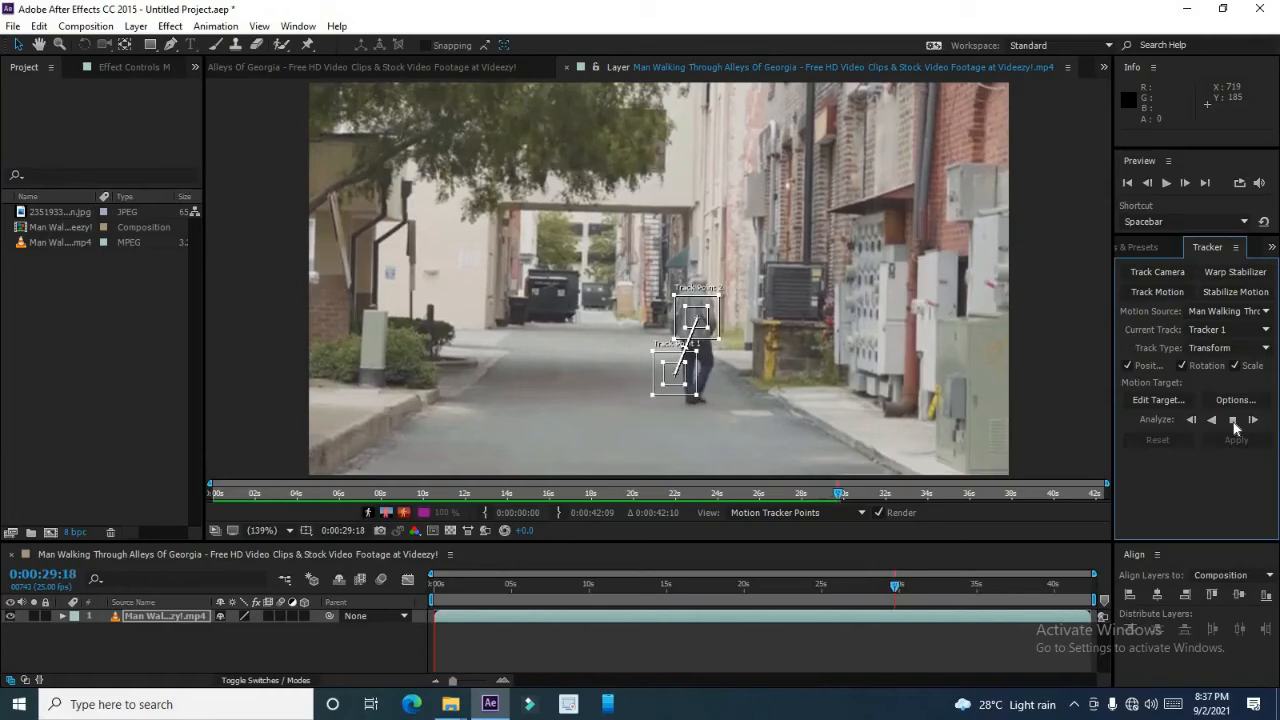
click(1233, 421)
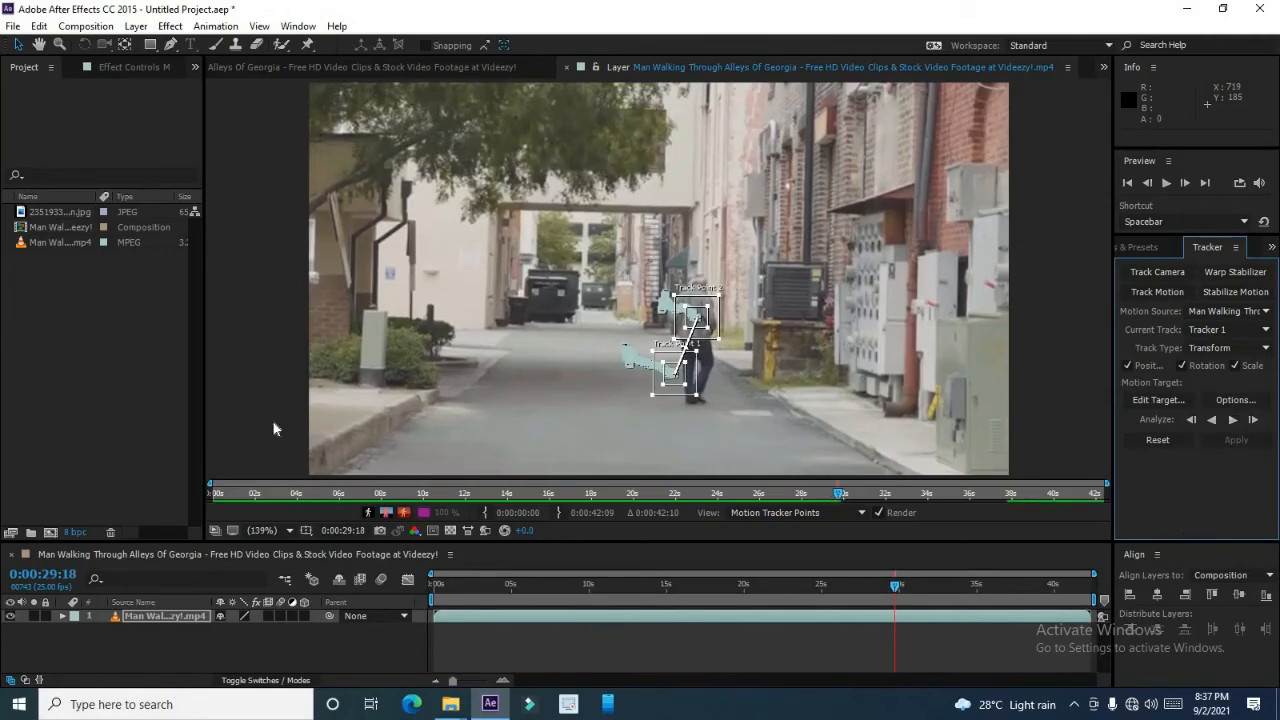
click(15, 27)
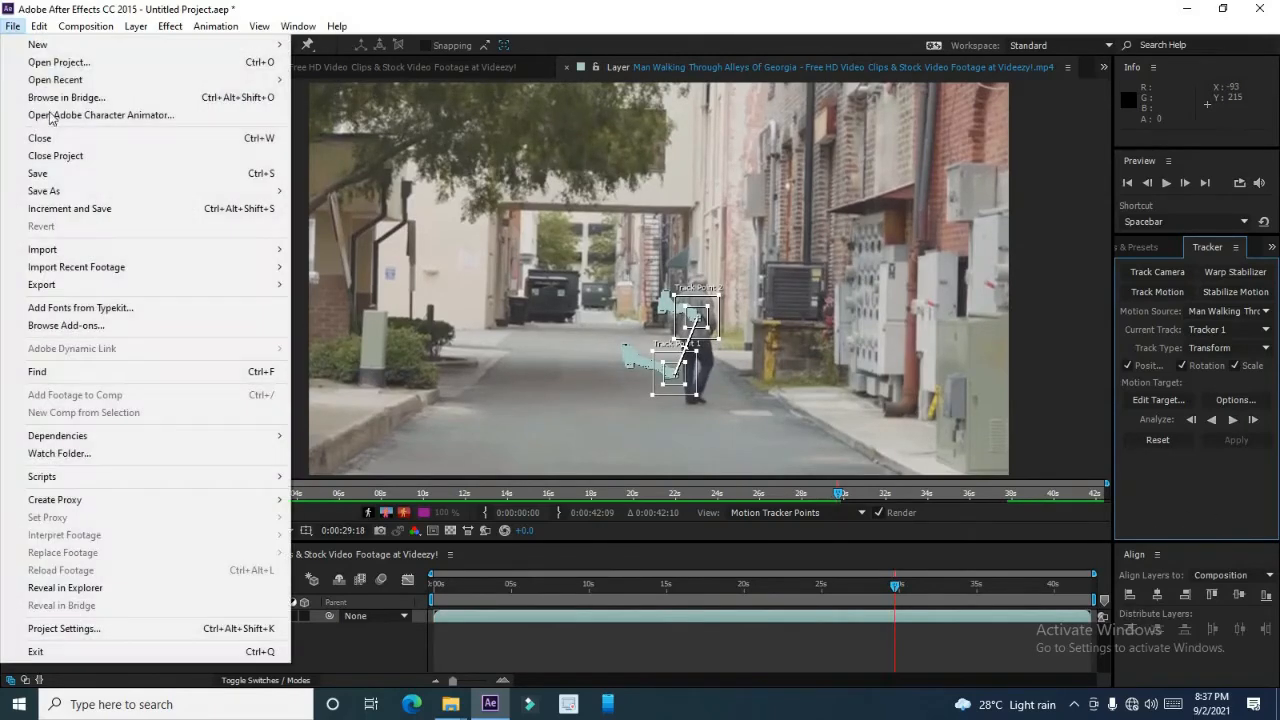
mouse_move(70, 249)
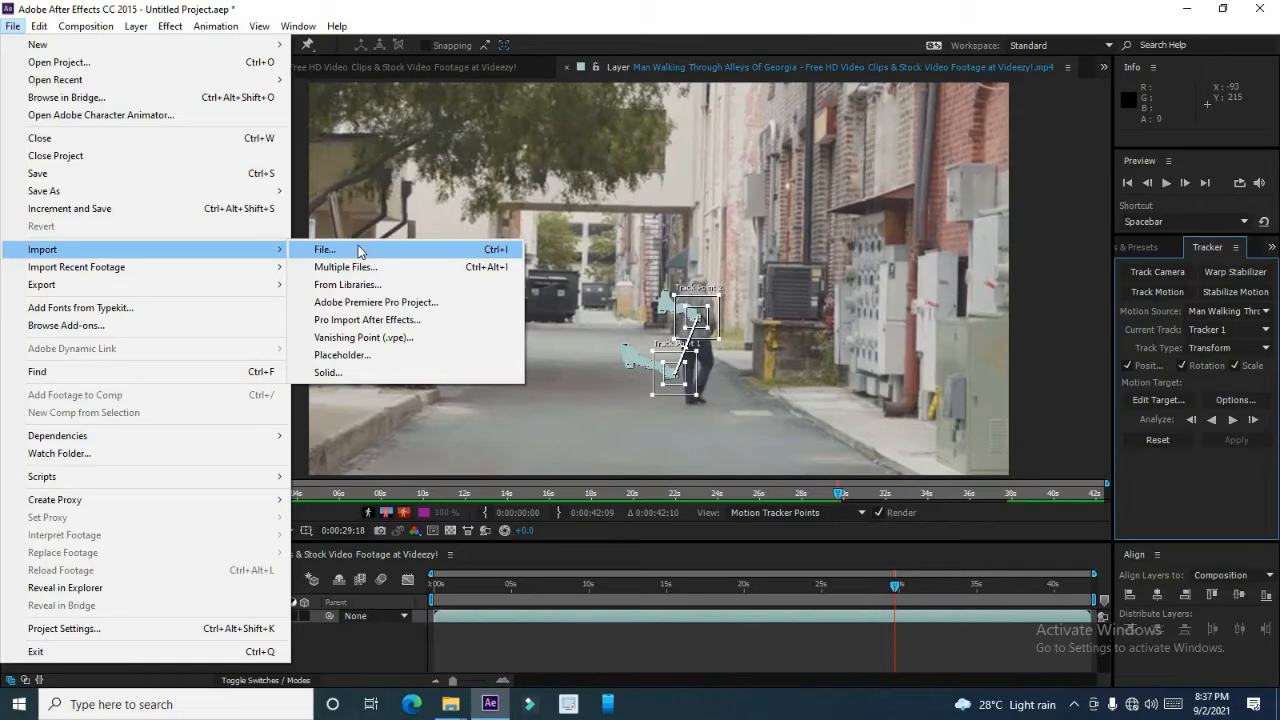
click(360, 250)
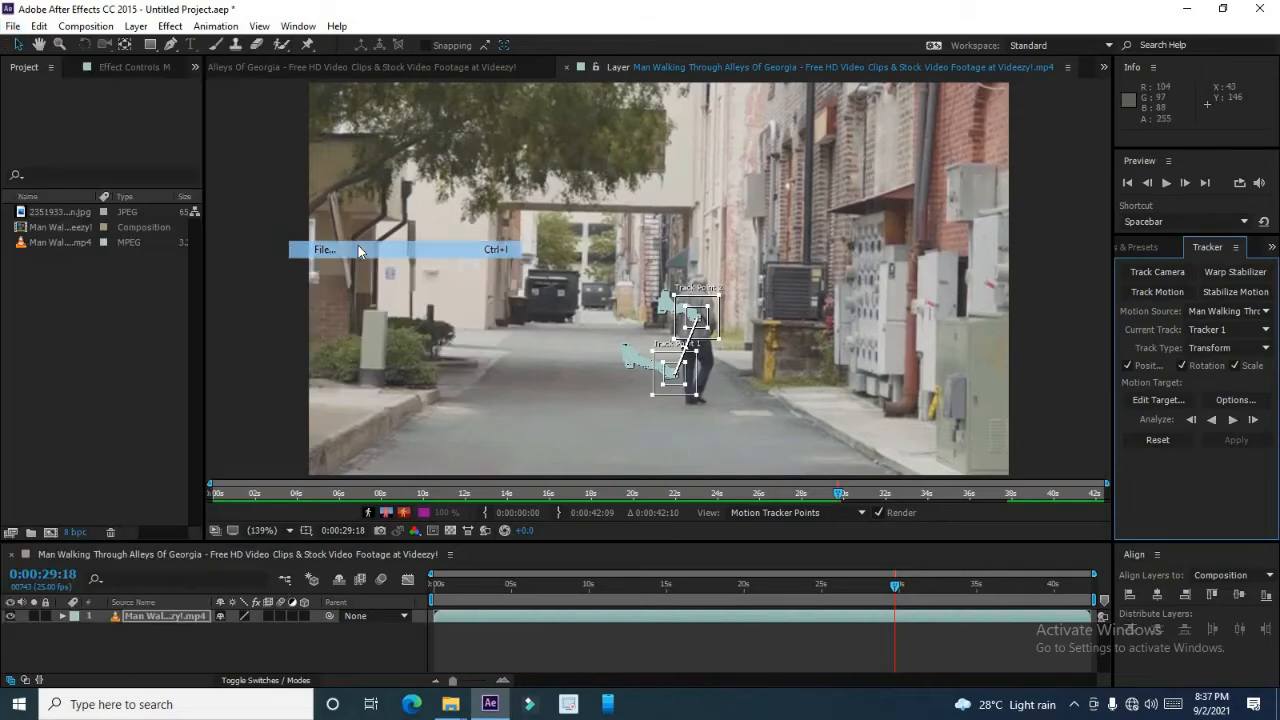
scroll(487, 235, down, 3)
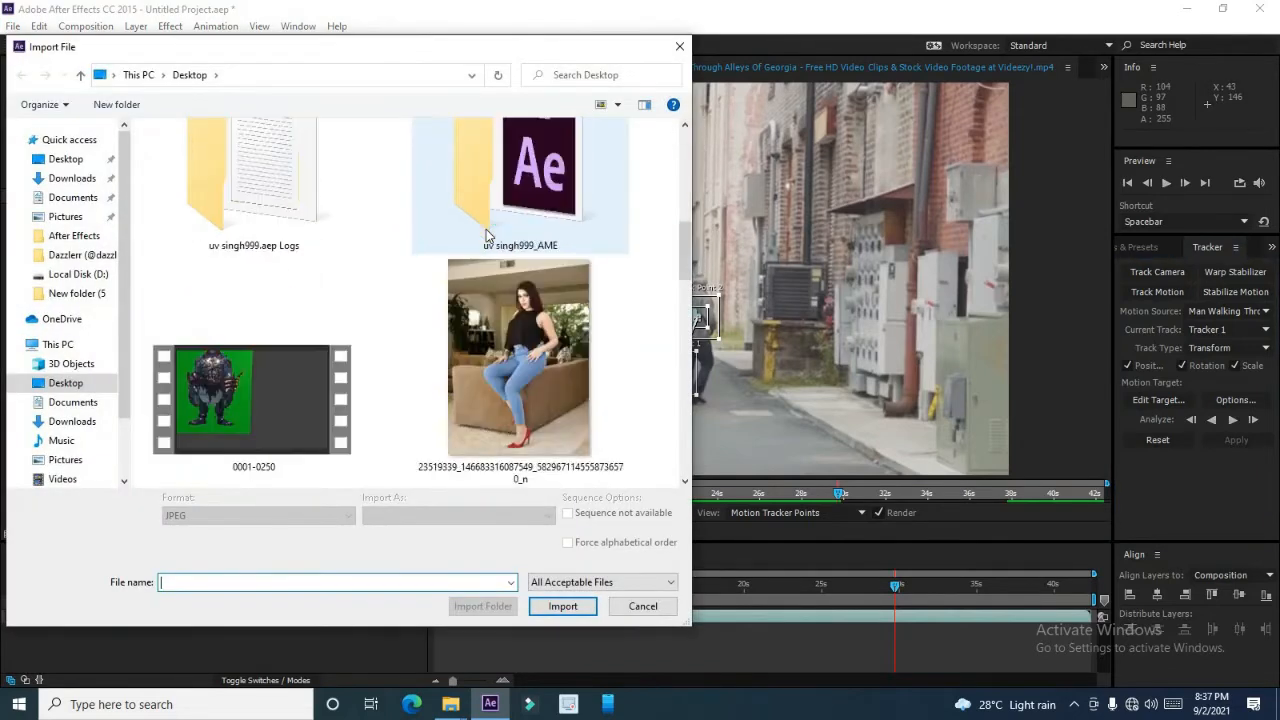
scroll(486, 235, down, 9)
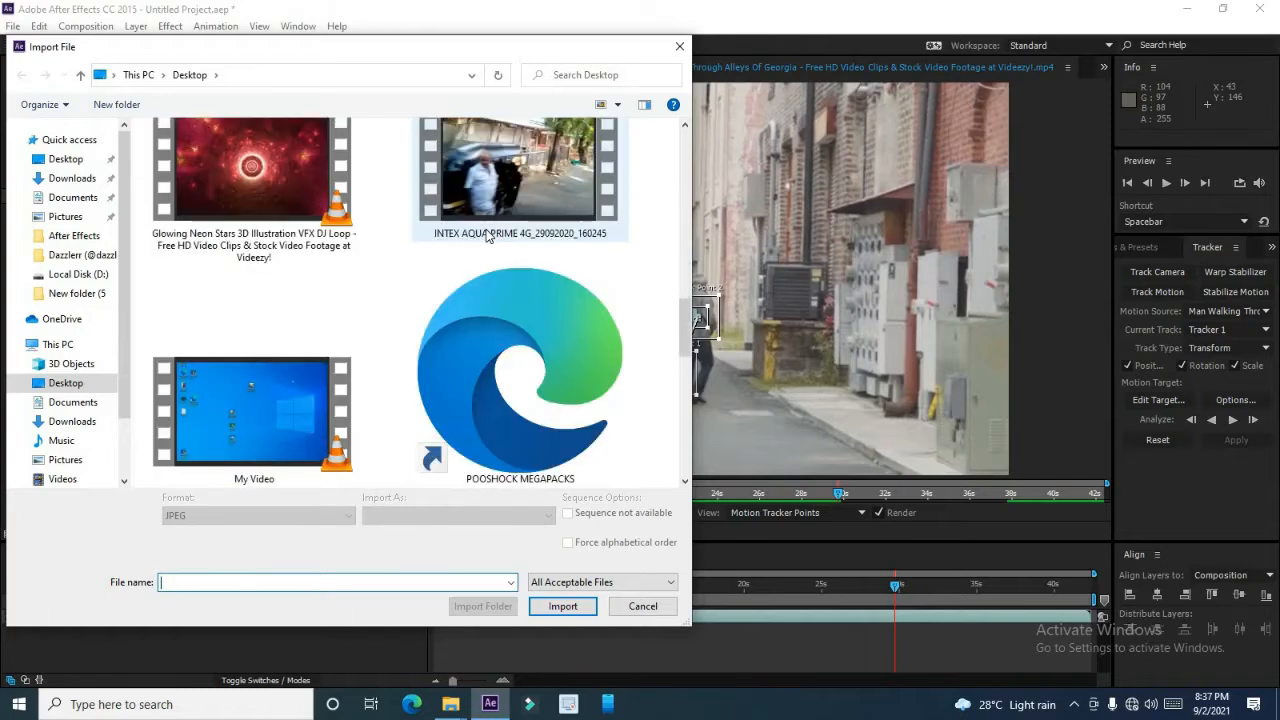
scroll(487, 235, down, 6)
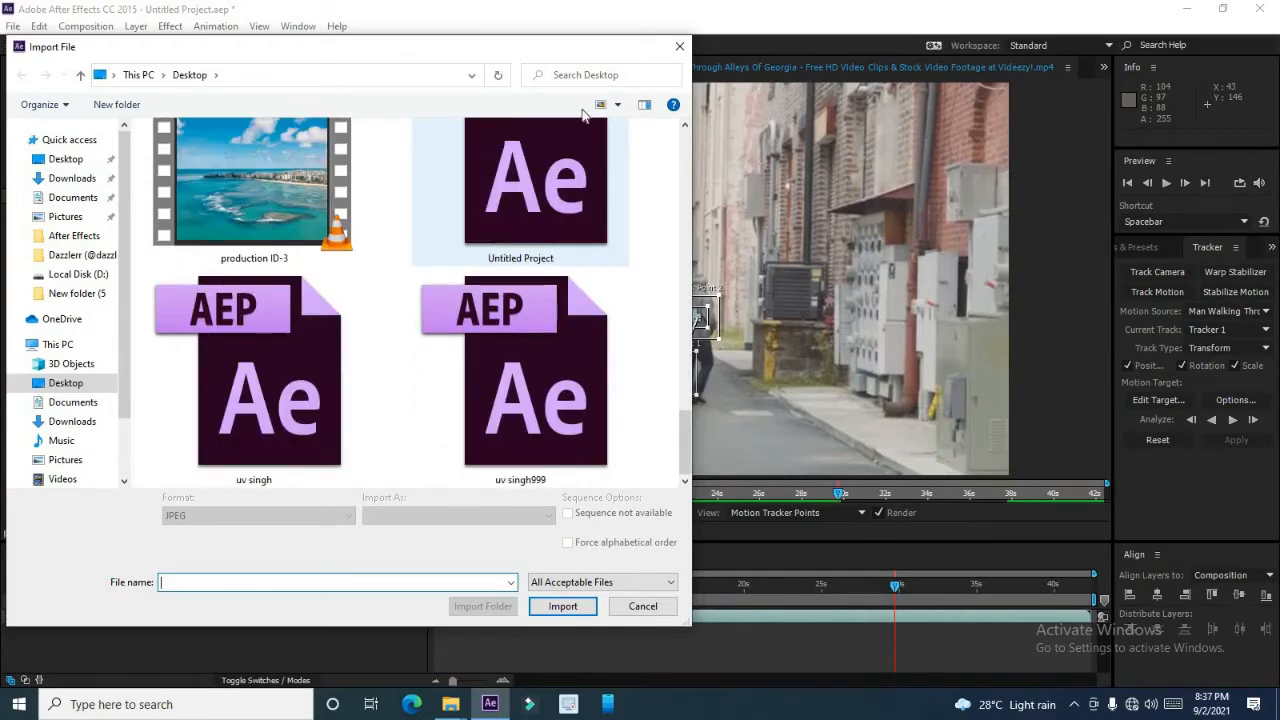
click(679, 46)
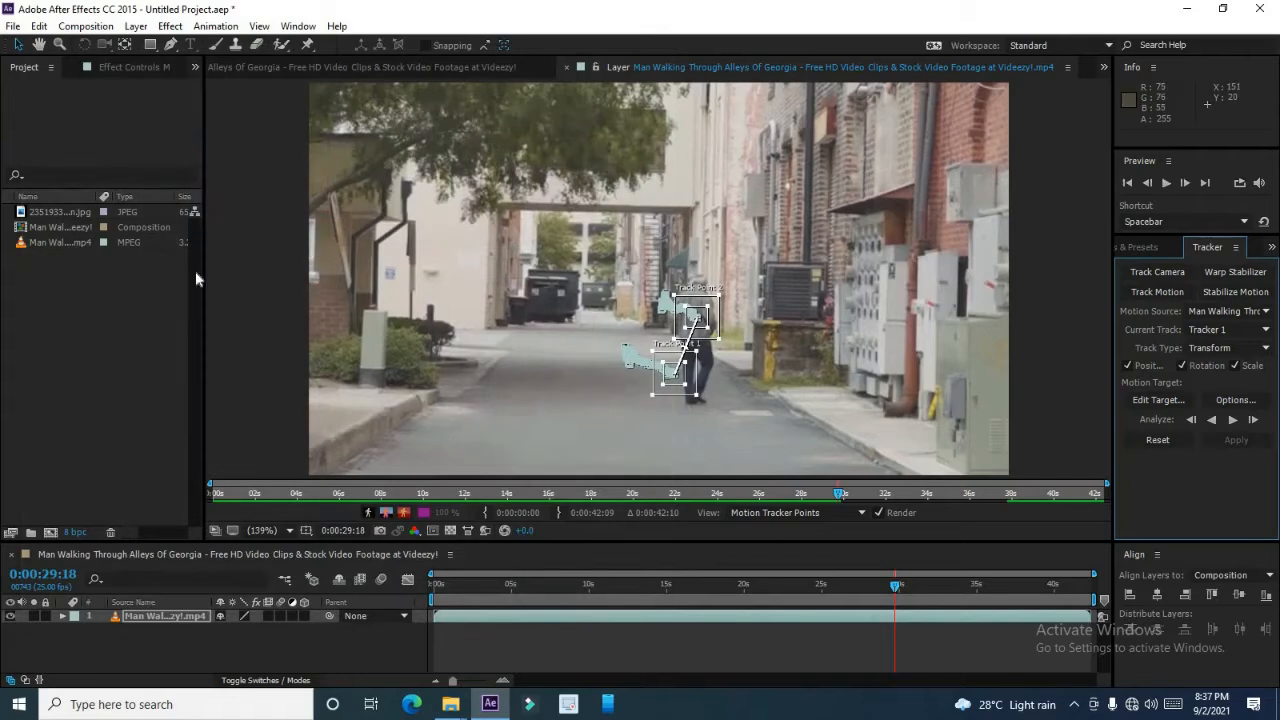
Add the 2351933 JPEG image from the project to the composition and open its Transform properties.
click(49, 228)
click(55, 213)
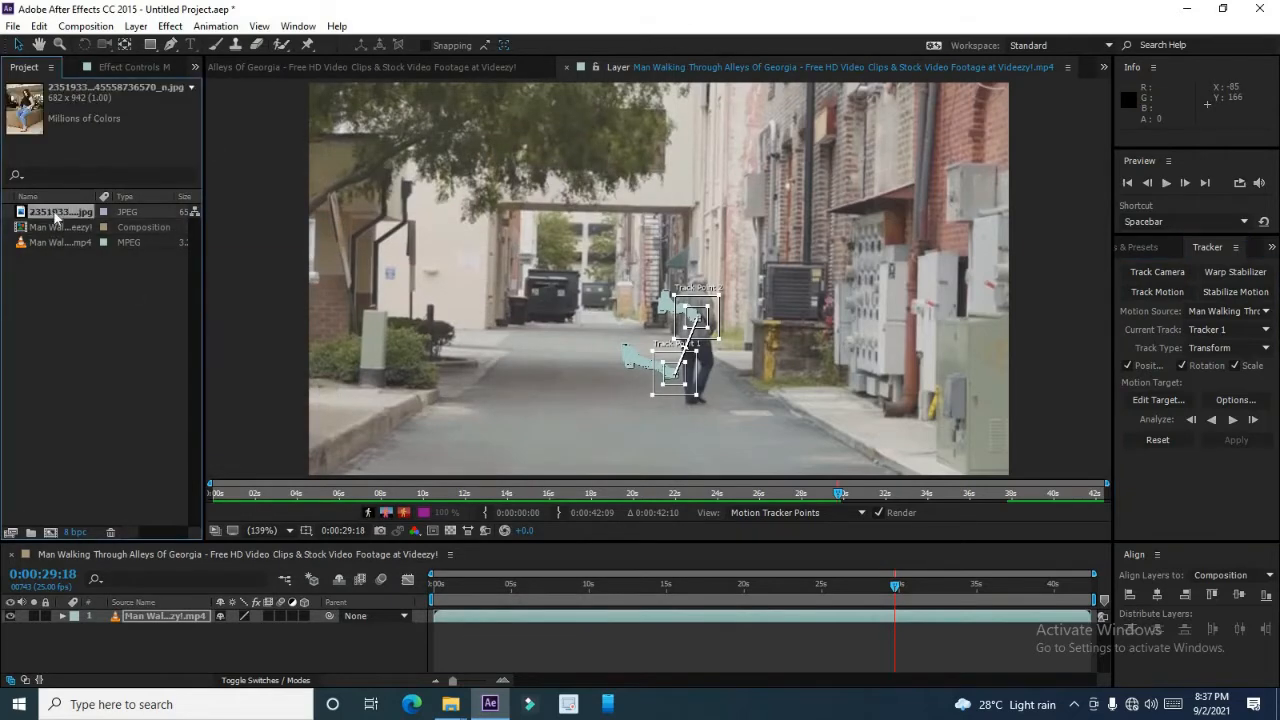
drag(60, 243, 104, 618)
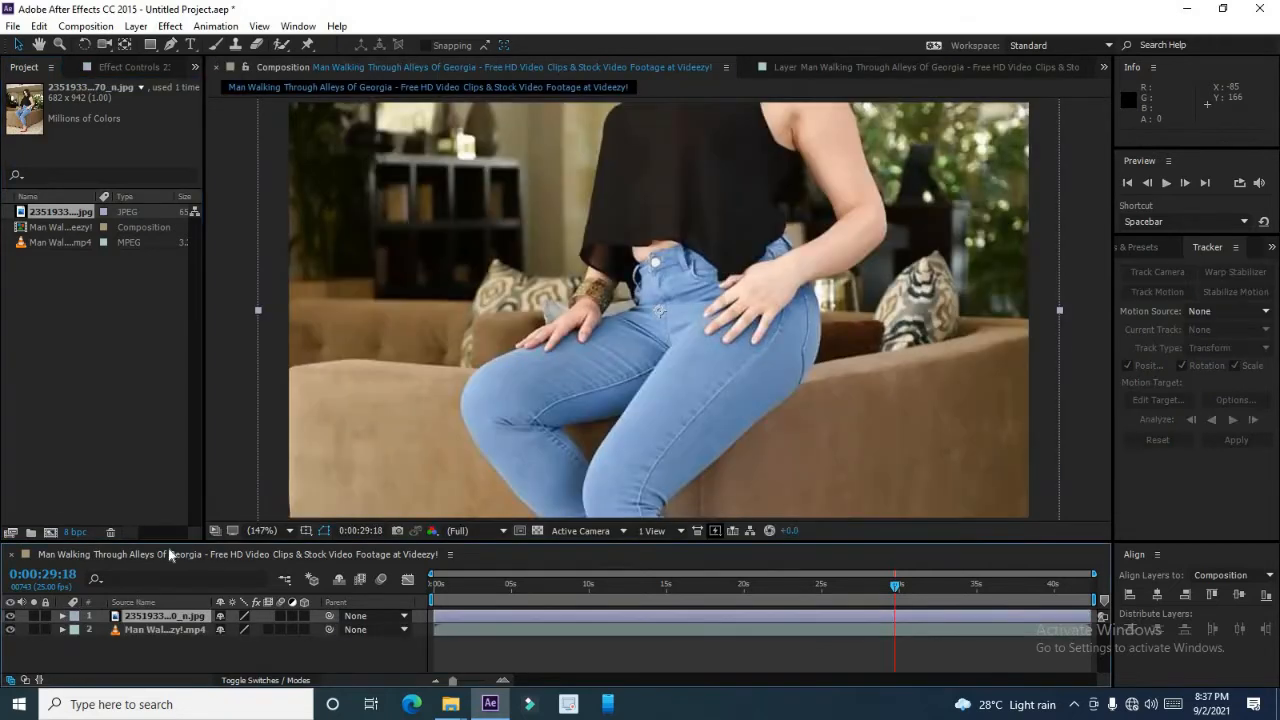
click(63, 616)
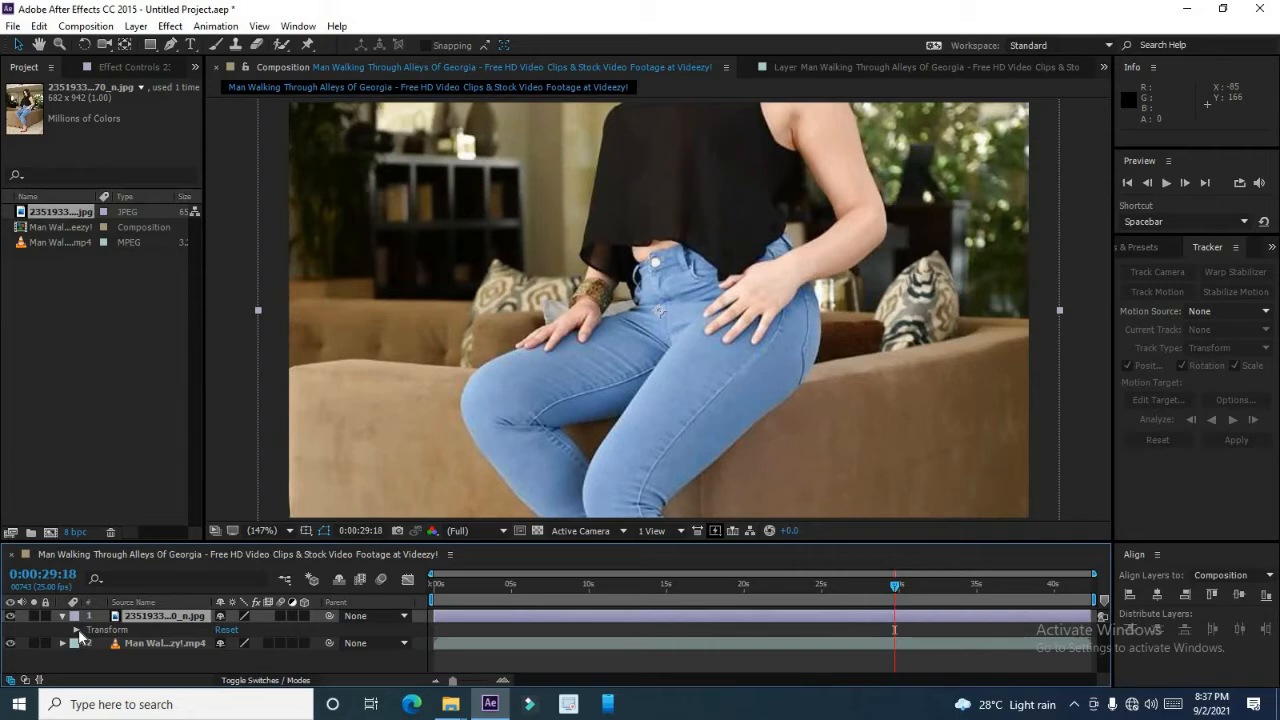
click(76, 630)
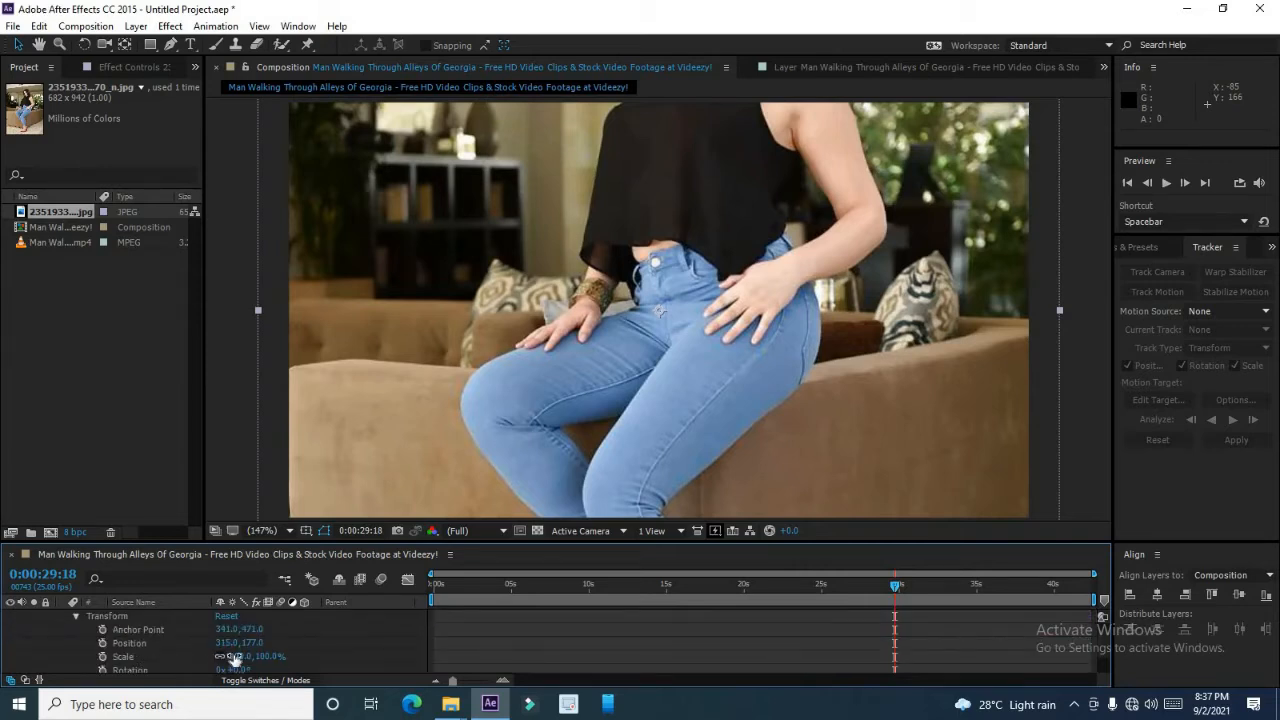
Scale the image layer down to 12%.
drag(217, 656, 180, 656)
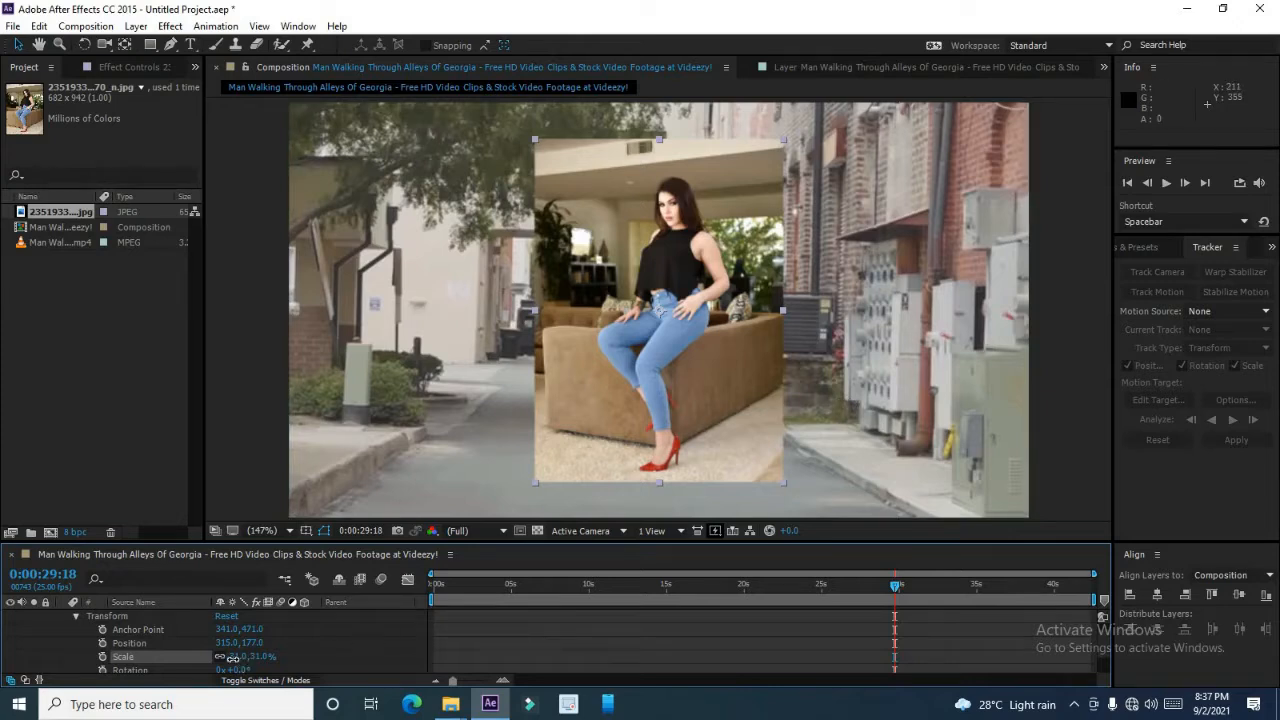
drag(232, 658, 226, 657)
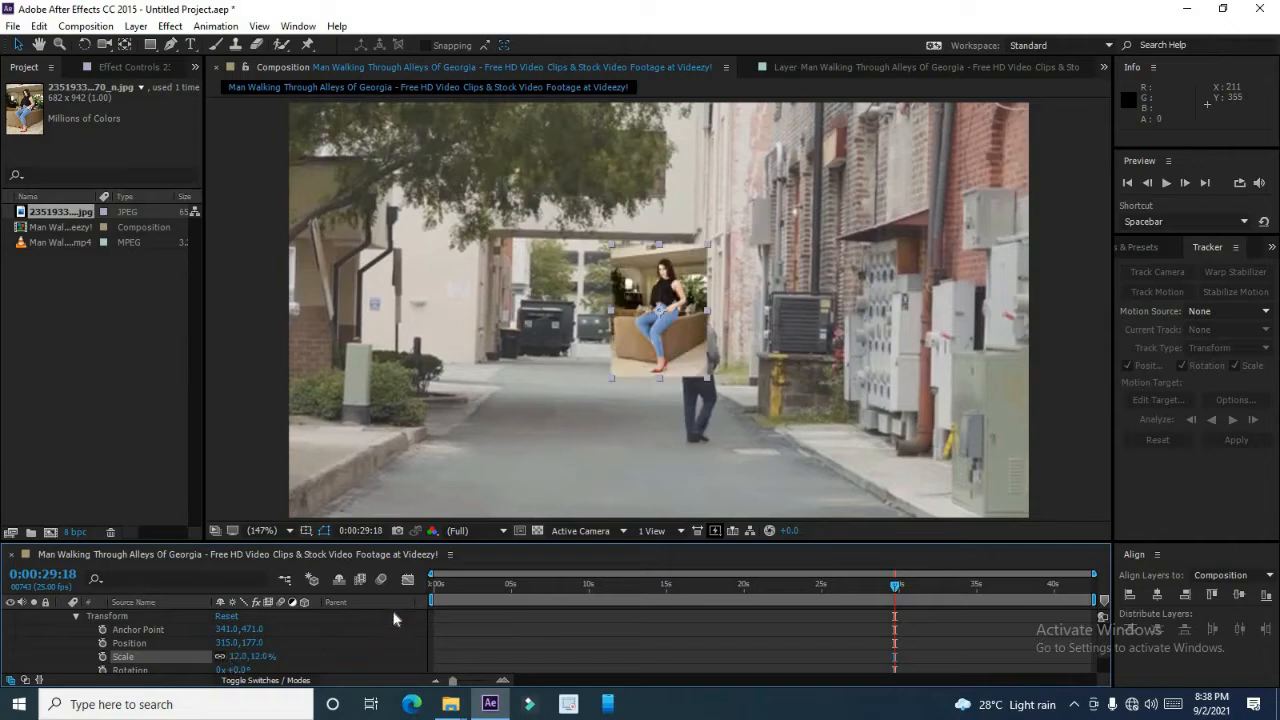
Move the current time to about 1 second and reposition the image layer in the composition.
click(449, 587)
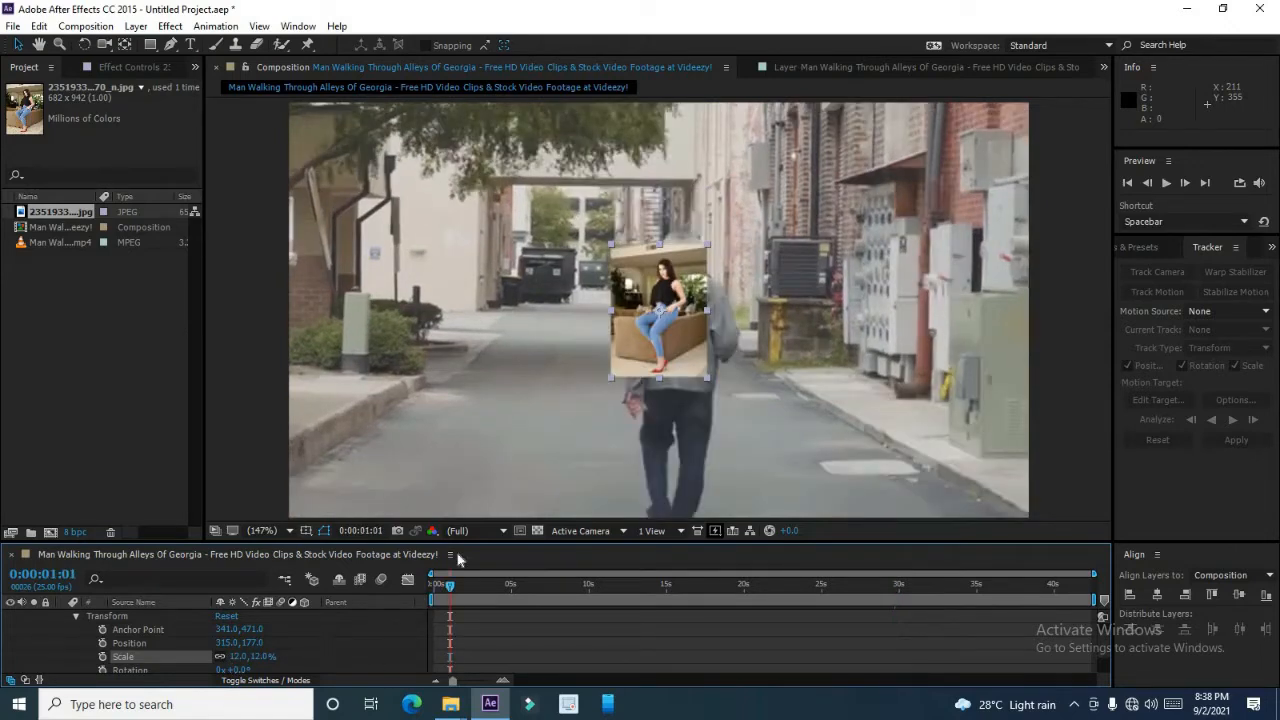
drag(680, 319, 541, 379)
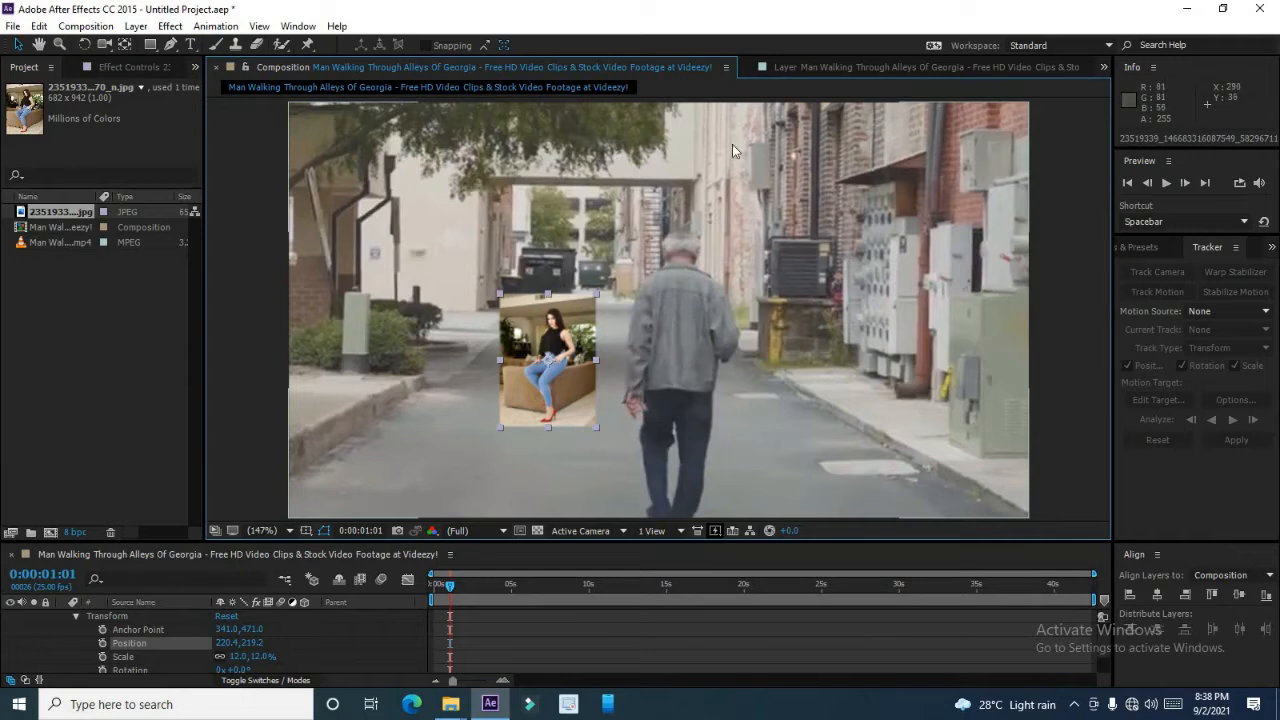
Select the video layer in the Layer viewer and set the tracker's motion target to the 2351933 image layer.
click(829, 65)
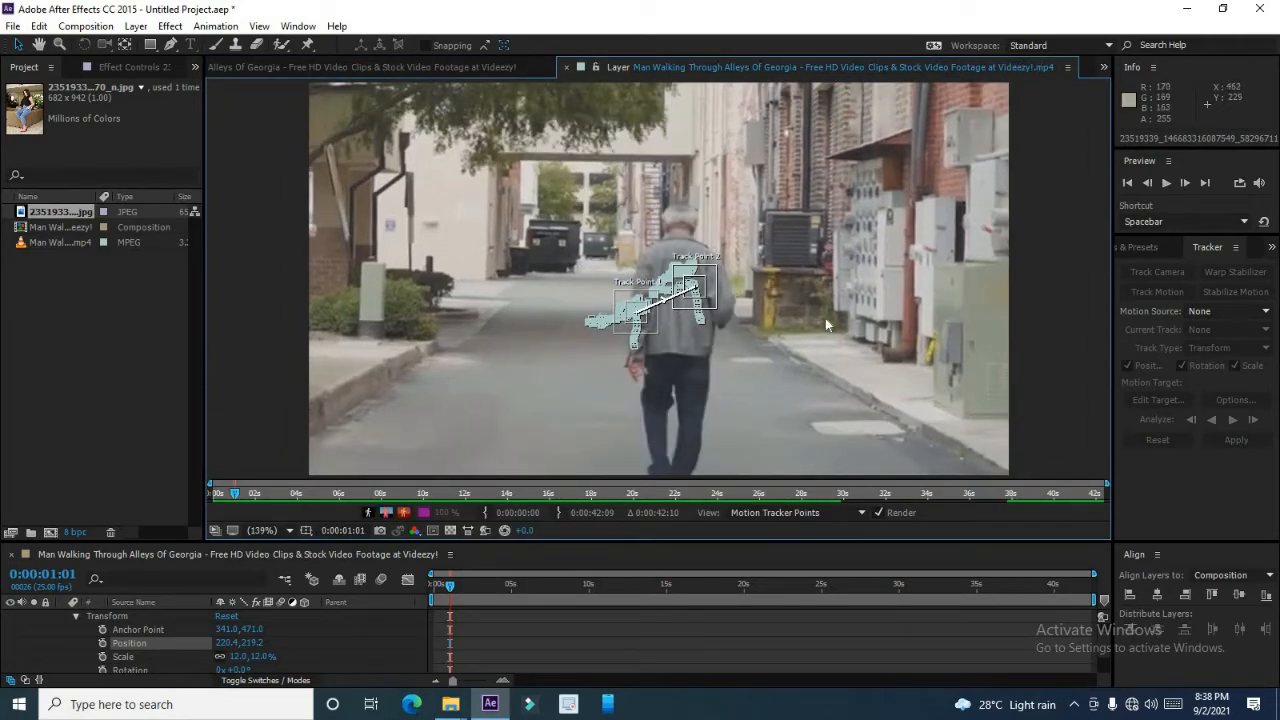
click(73, 620)
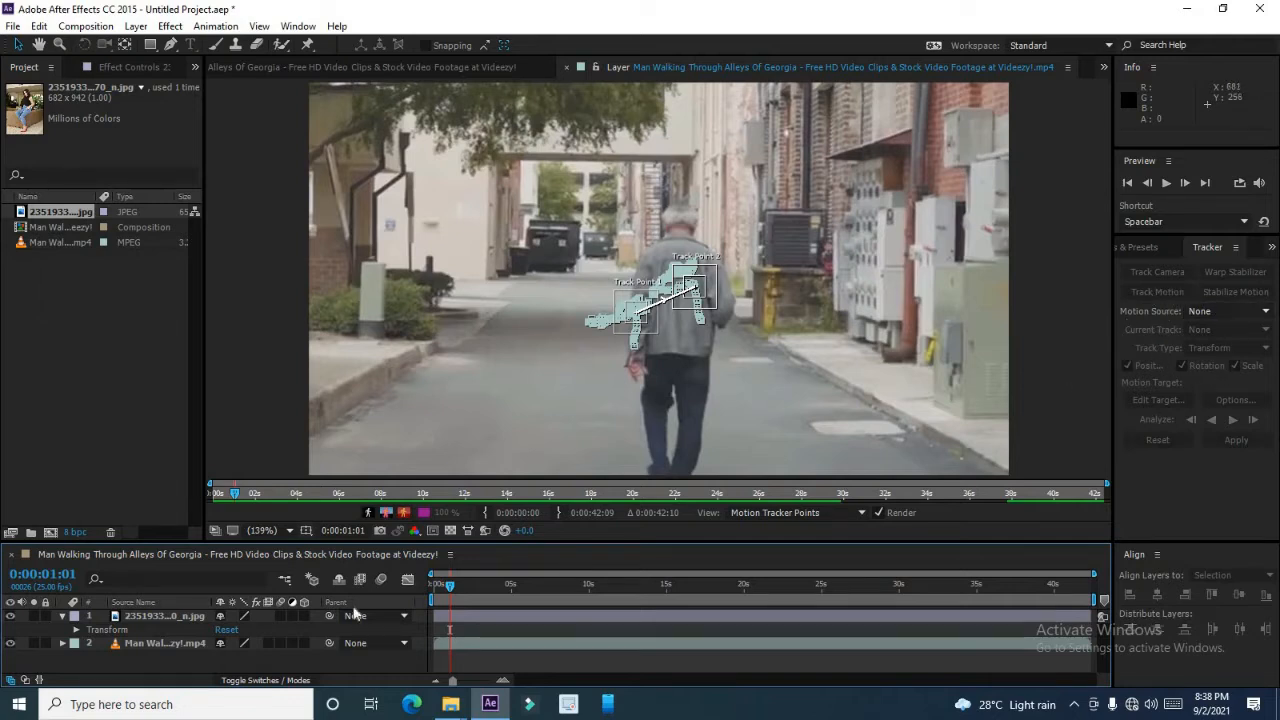
click(145, 644)
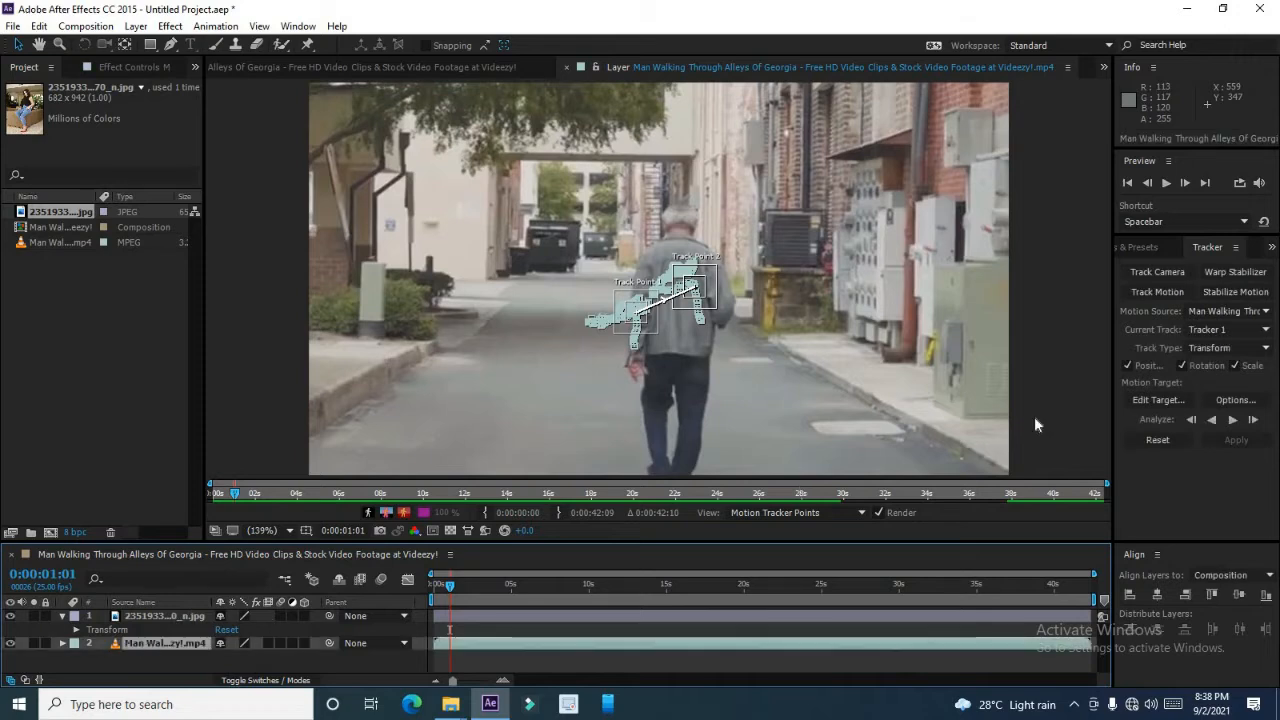
click(1158, 400)
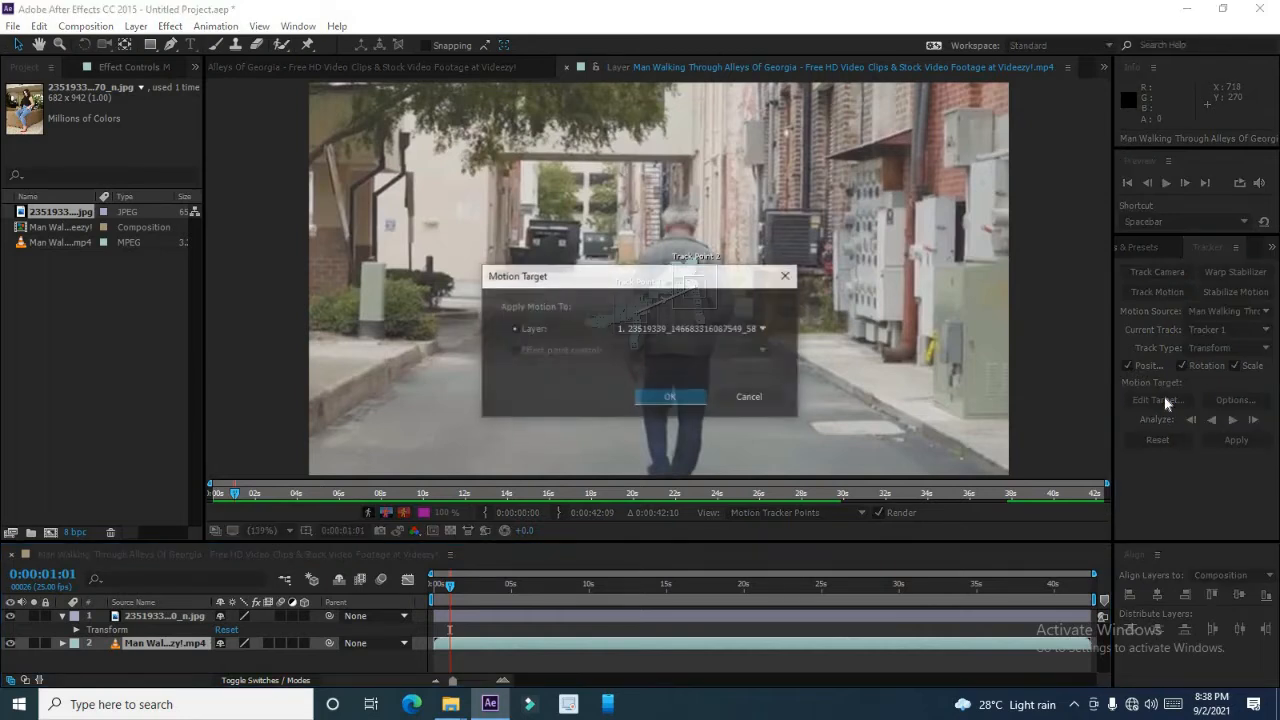
click(686, 339)
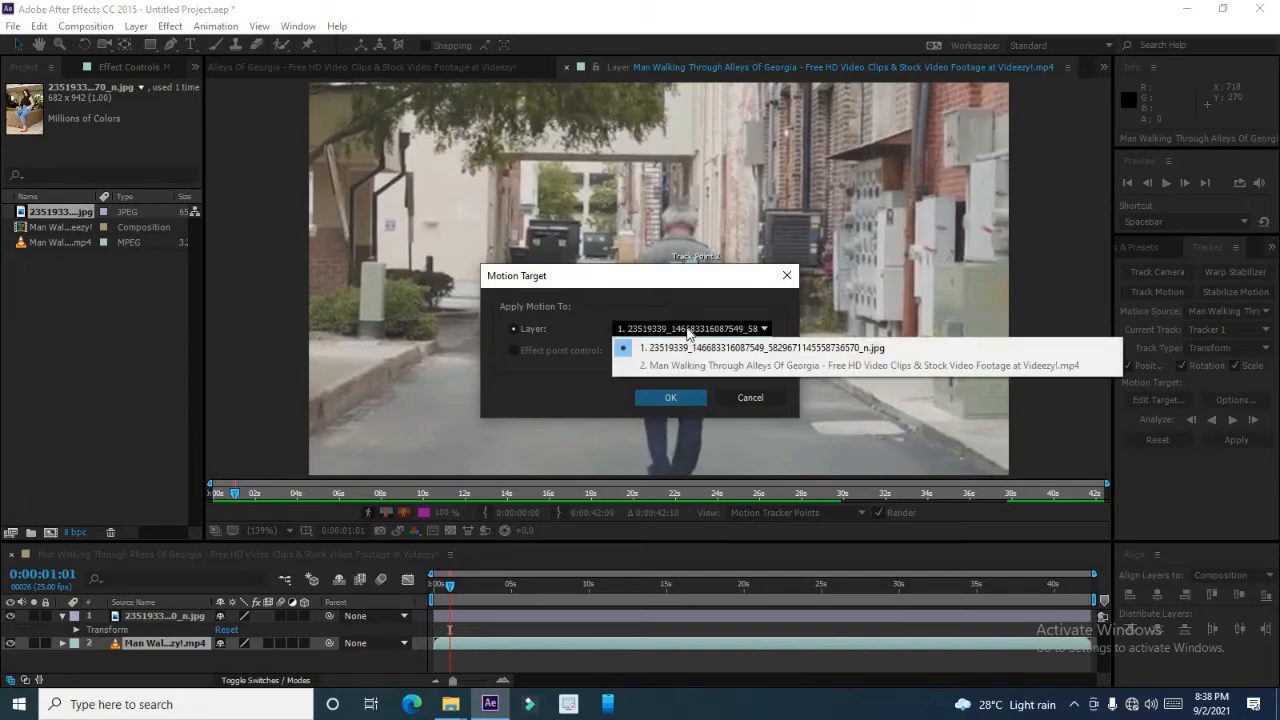
click(687, 333)
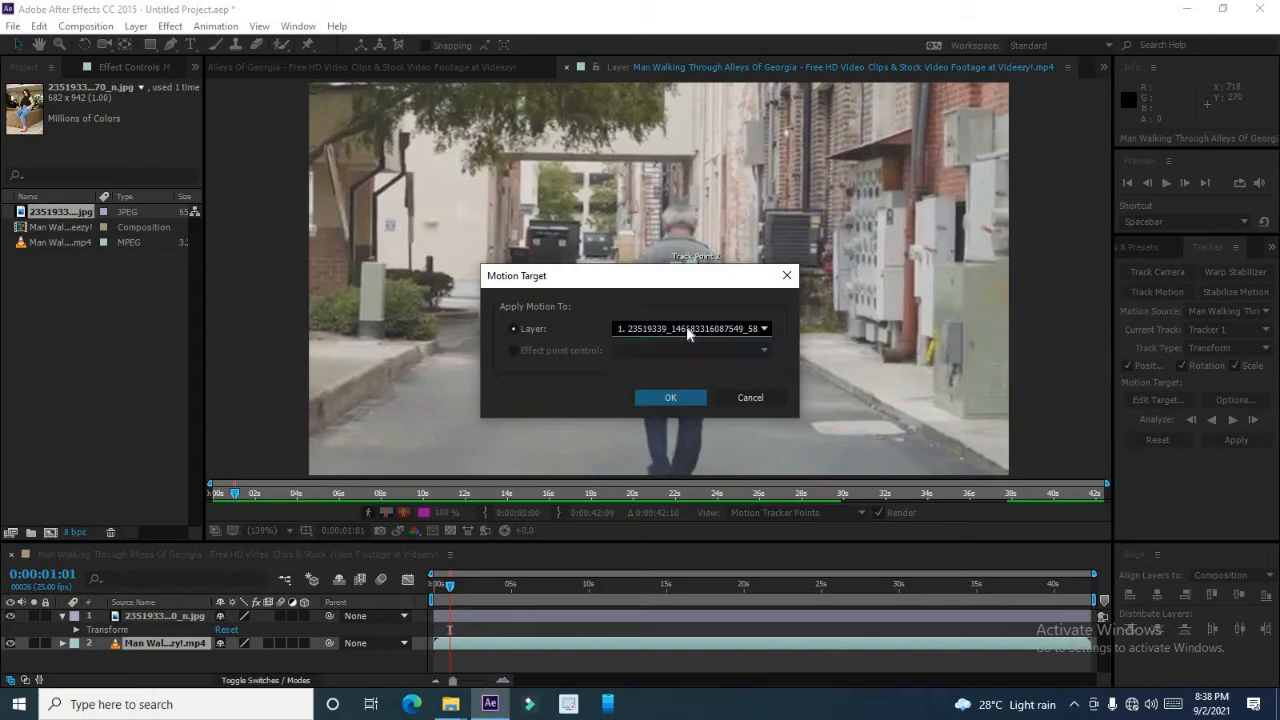
click(686, 399)
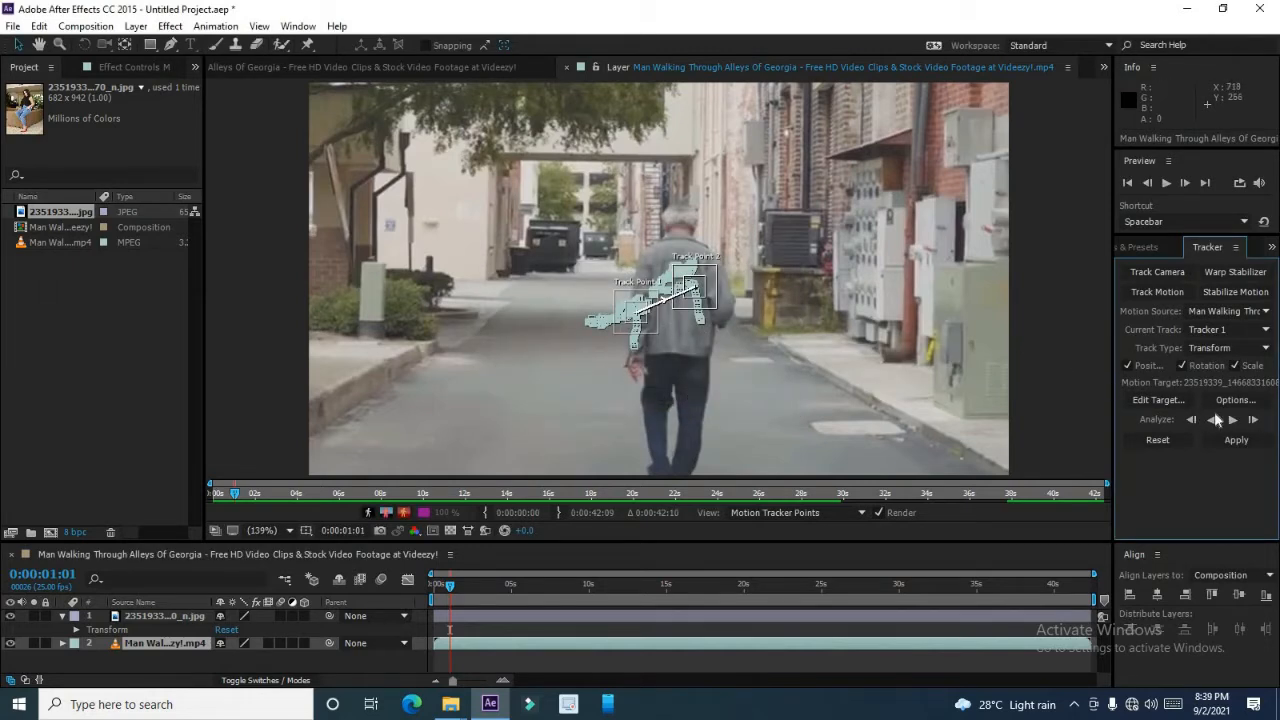
Apply the tracking data to the image layer in X and Y dimensions.
click(1237, 442)
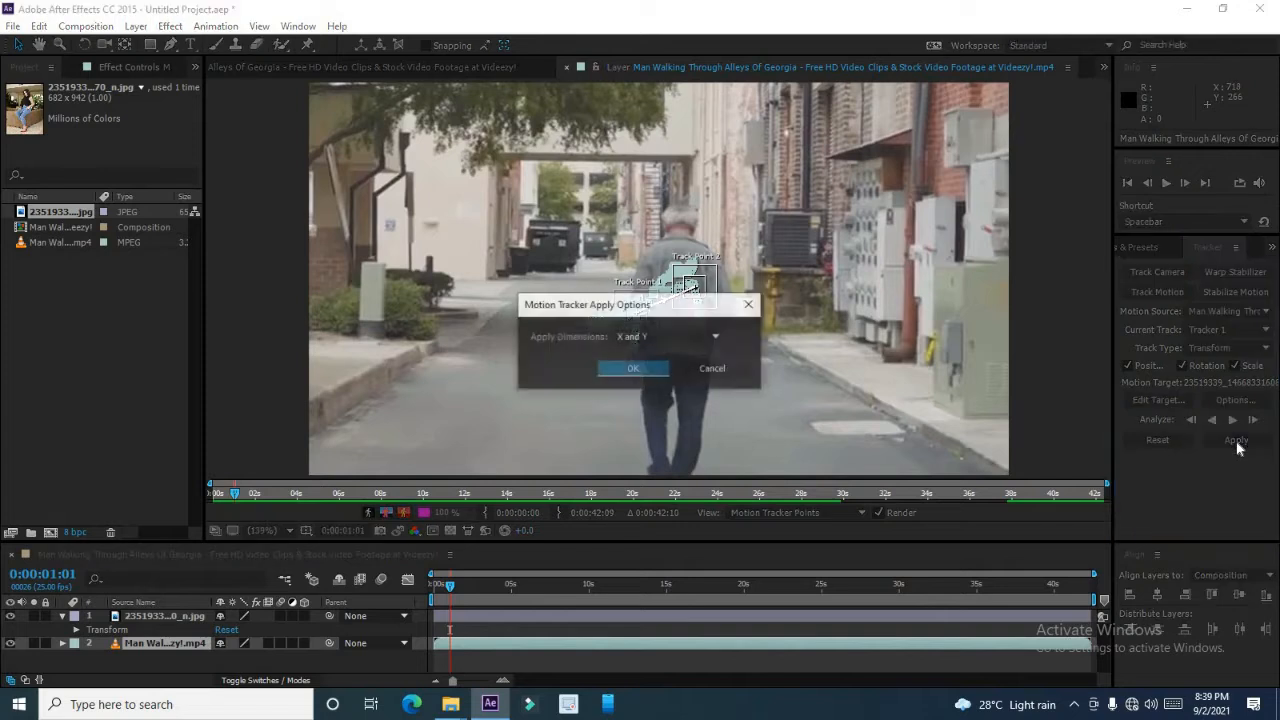
click(645, 370)
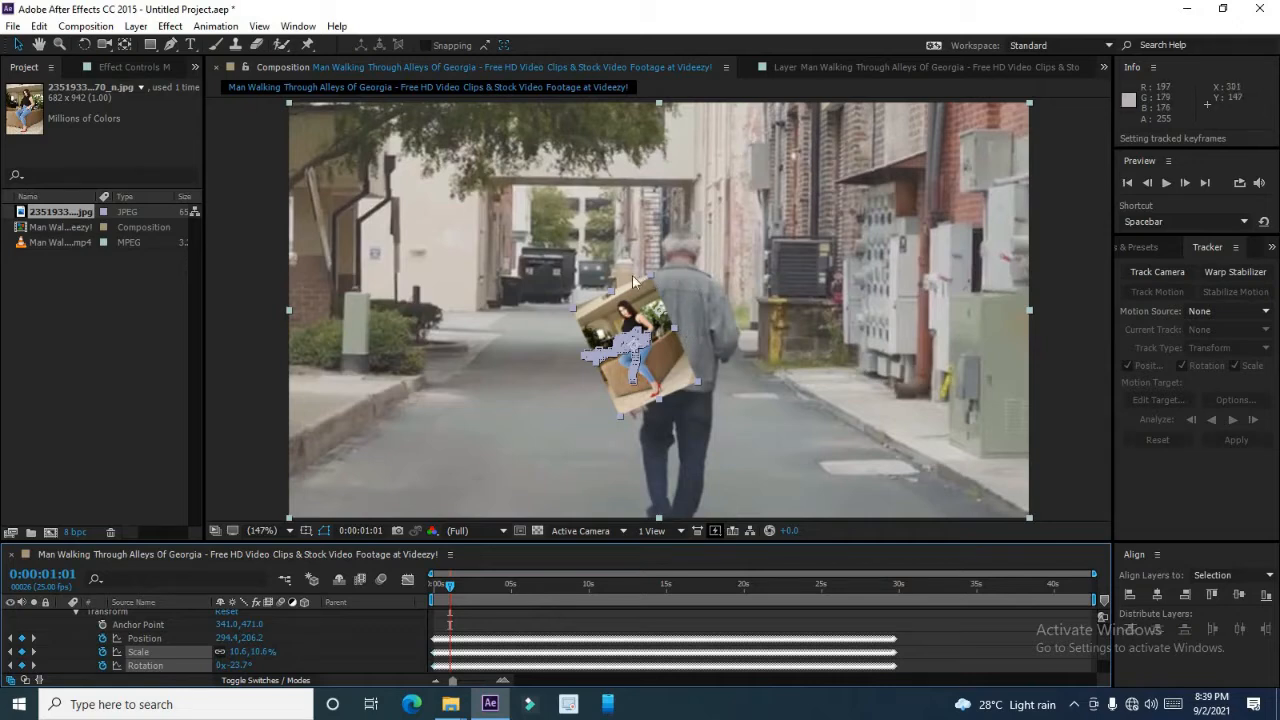
Try to rotate with the Rotation tool, then undo the rotation.
click(86, 46)
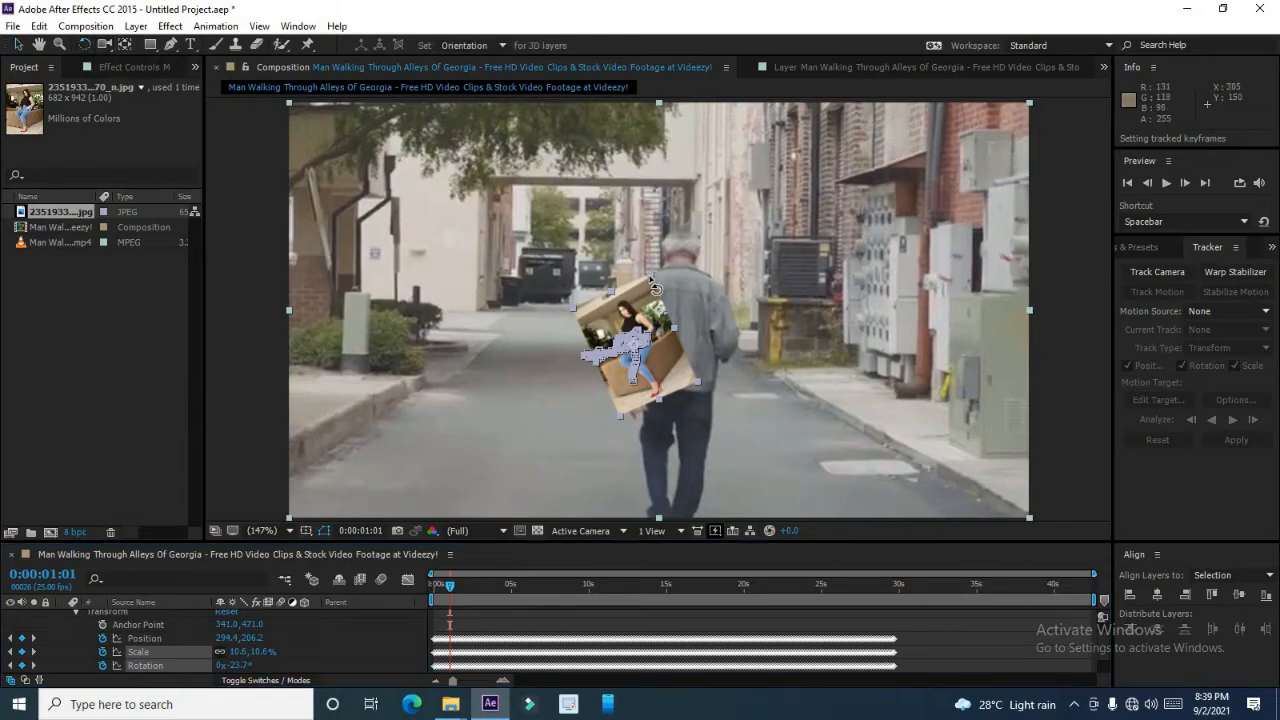
drag(652, 288, 746, 357)
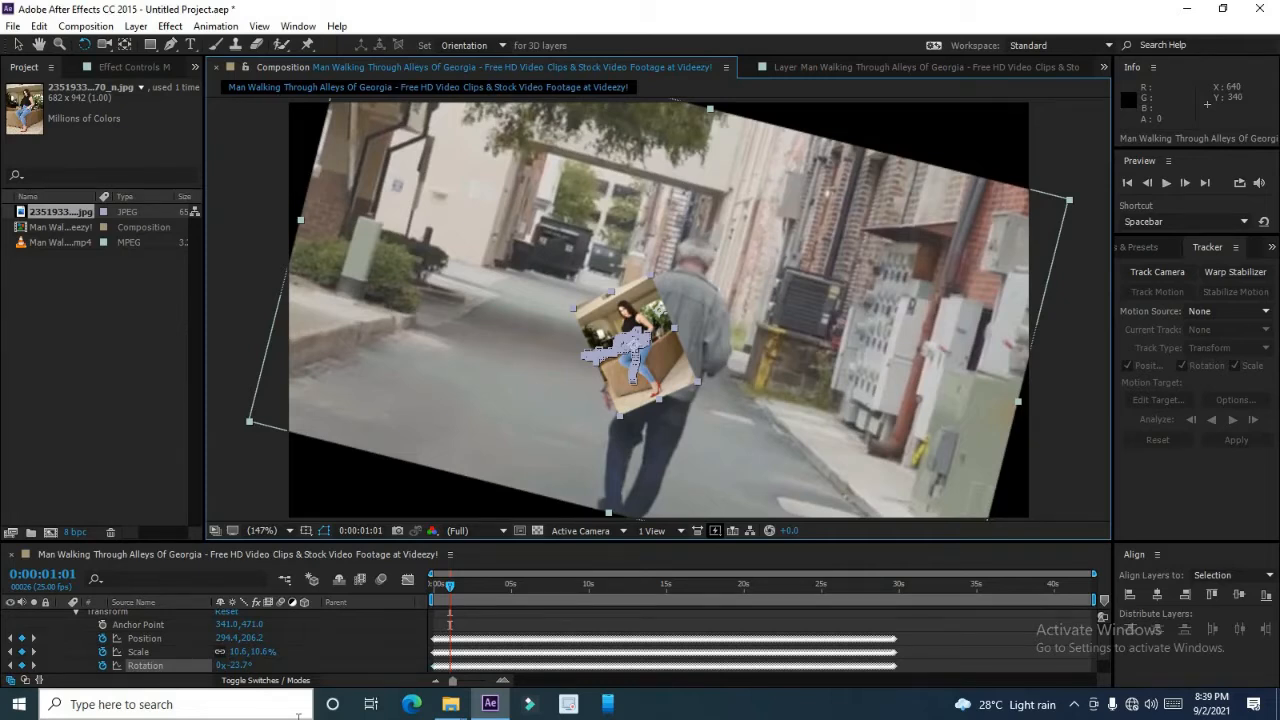
key(ctrl+z)
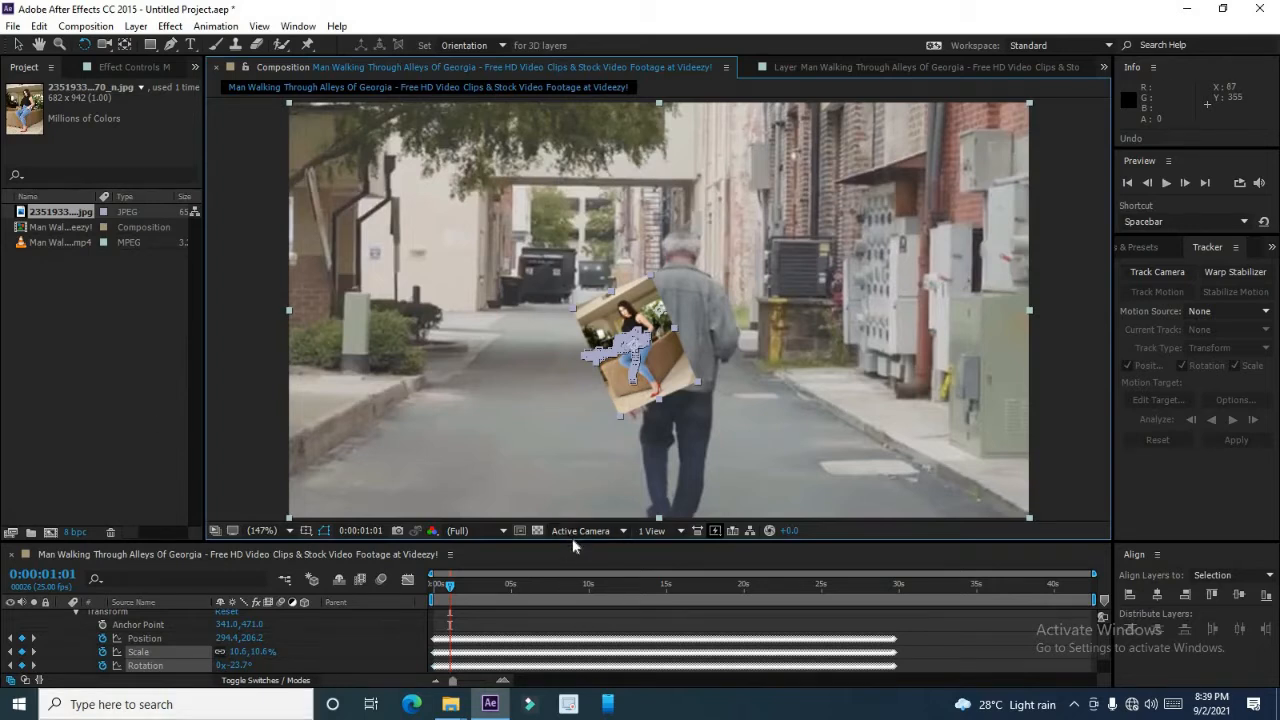
Collapse the layer properties and rotate the image layer upright with the Rotation tool.
drag(572, 540, 576, 497)
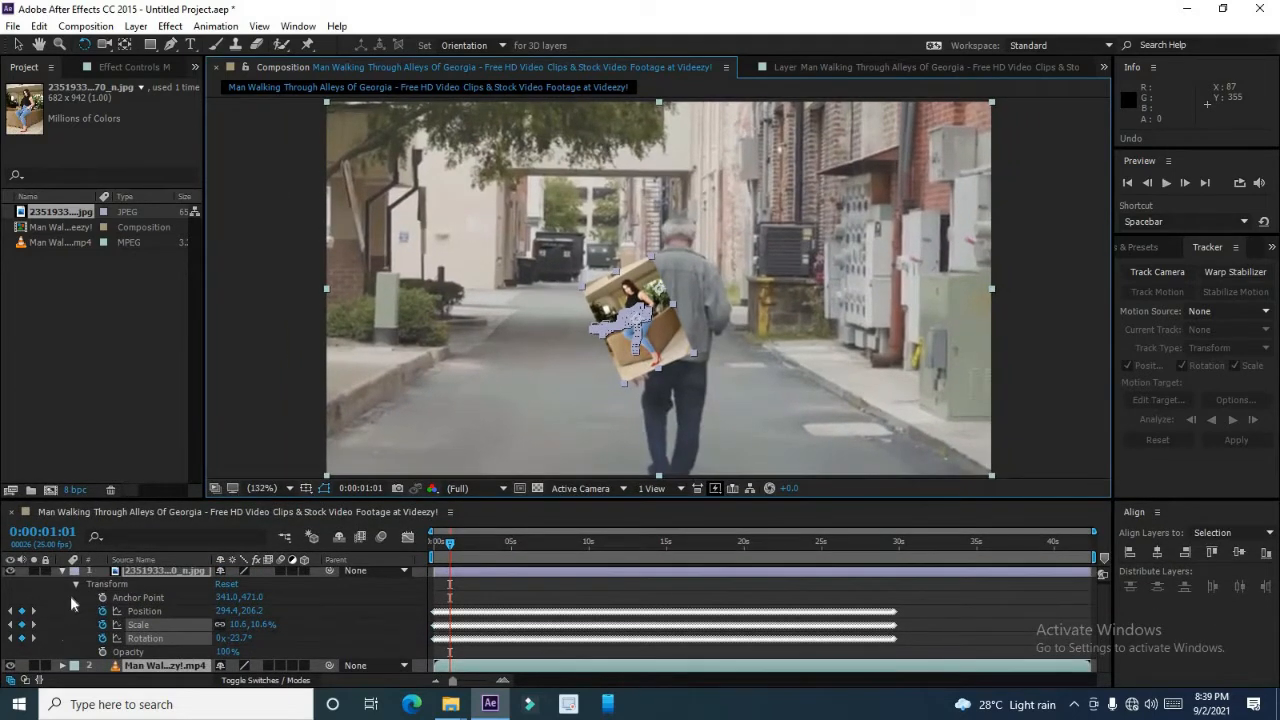
click(75, 583)
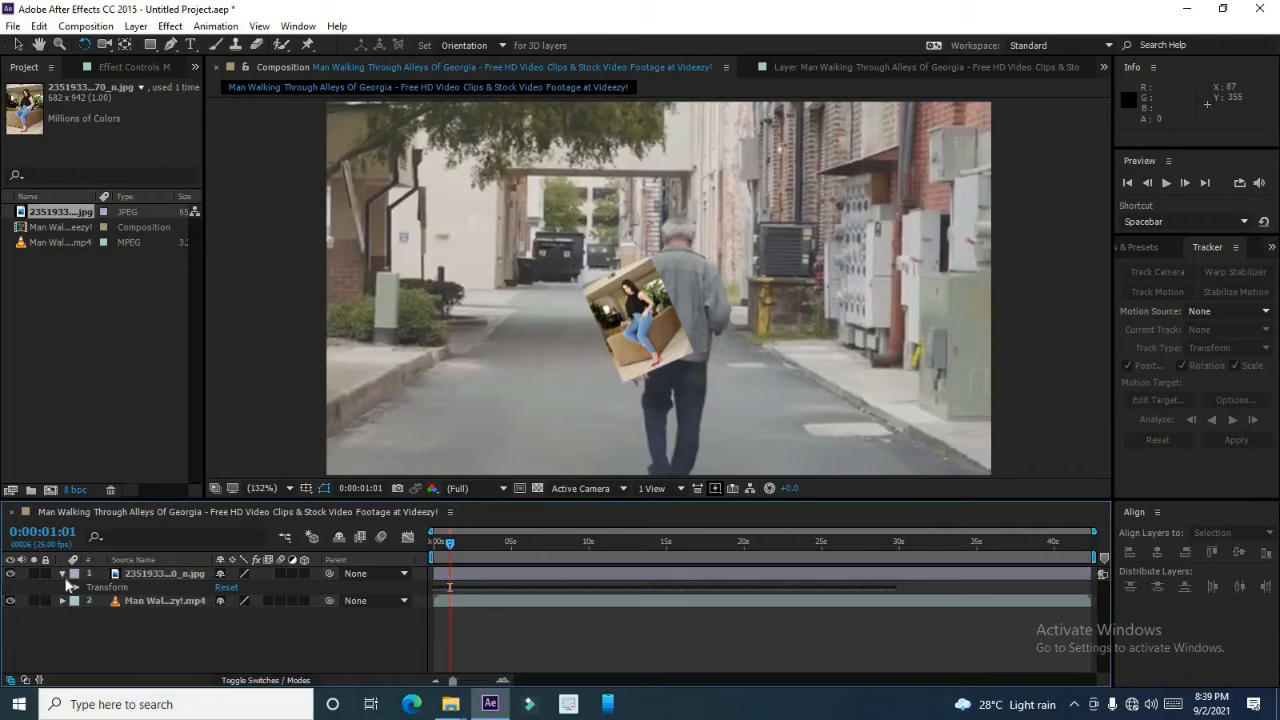
click(63, 575)
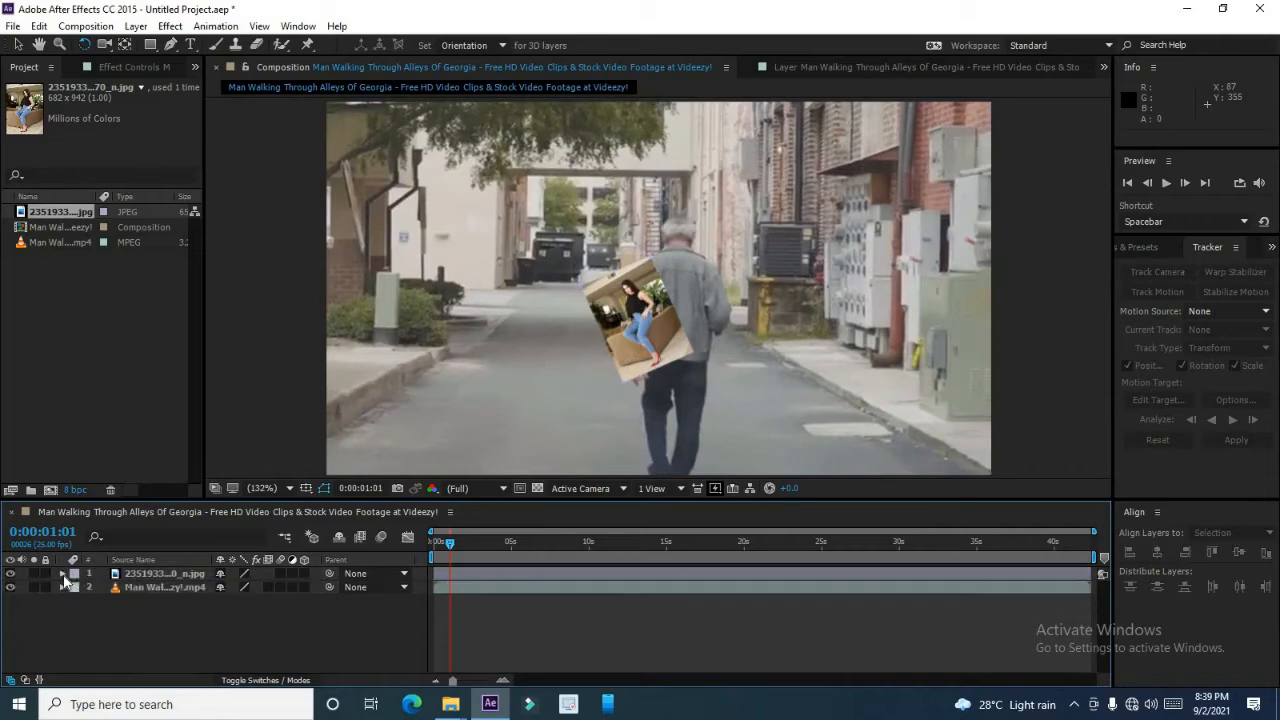
click(147, 576)
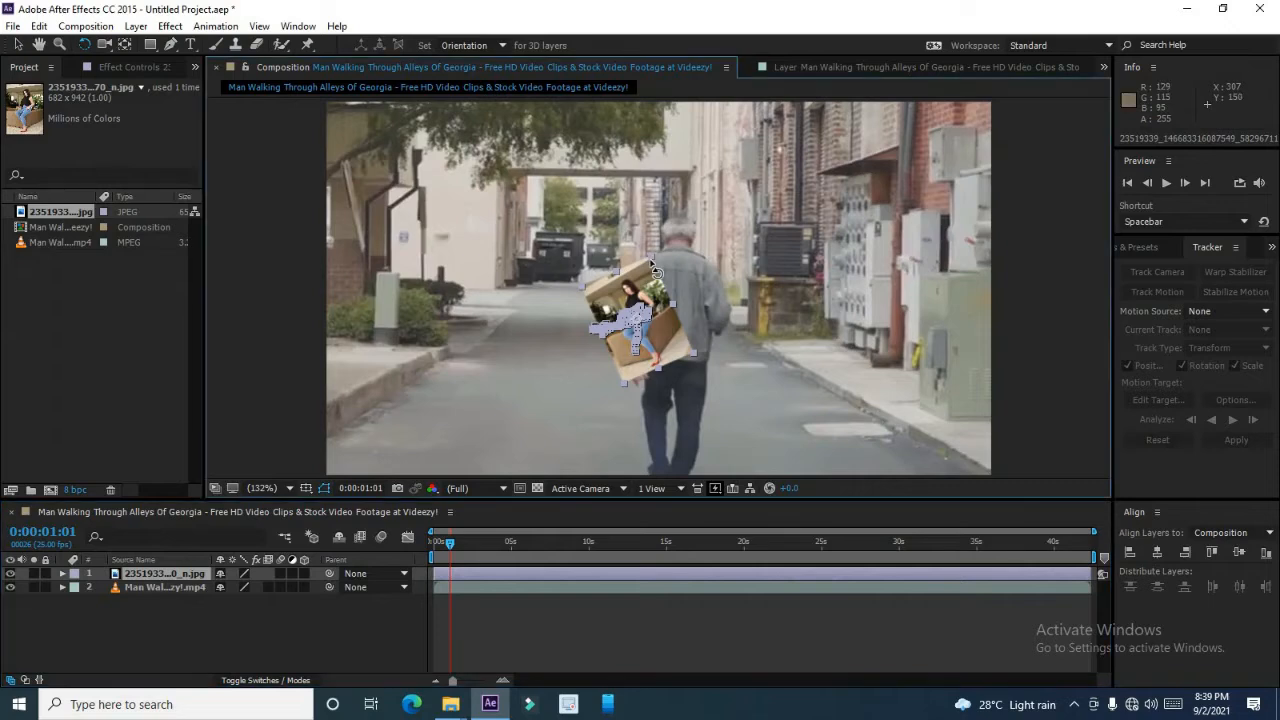
drag(652, 265, 679, 276)
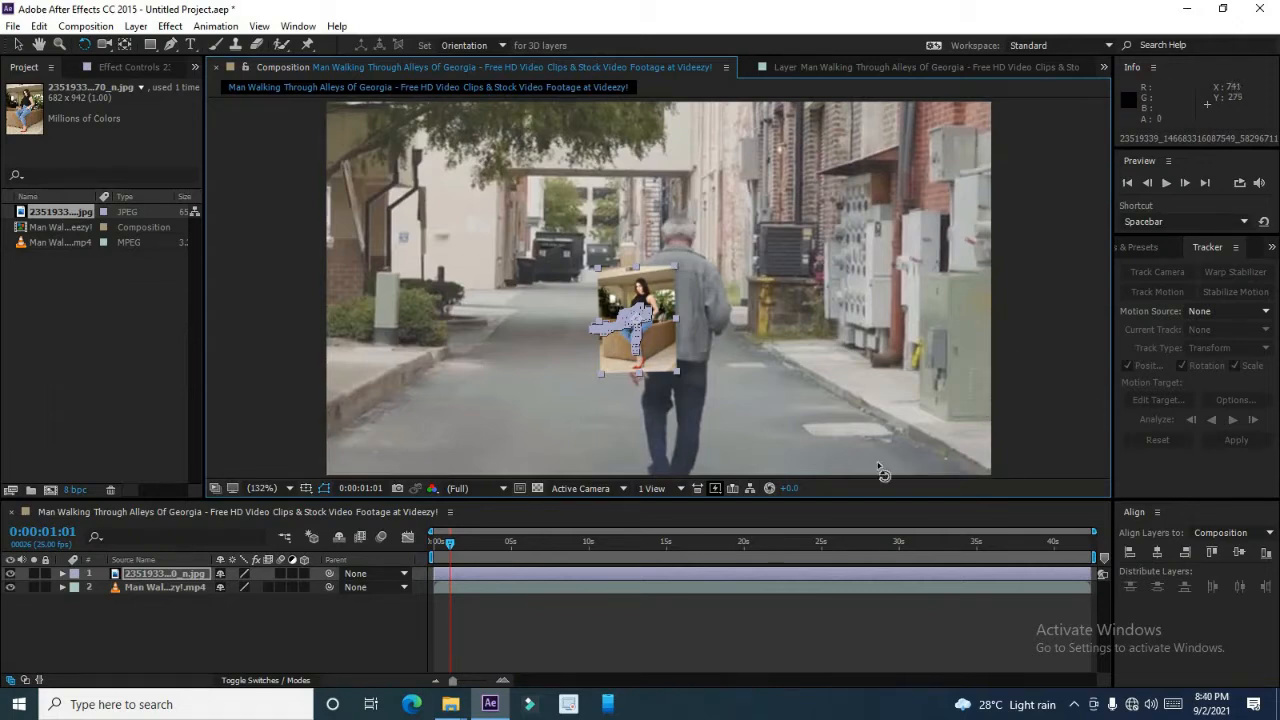
Preview the composition, then inspect the tracker's motion target and options without changing them.
click(1168, 186)
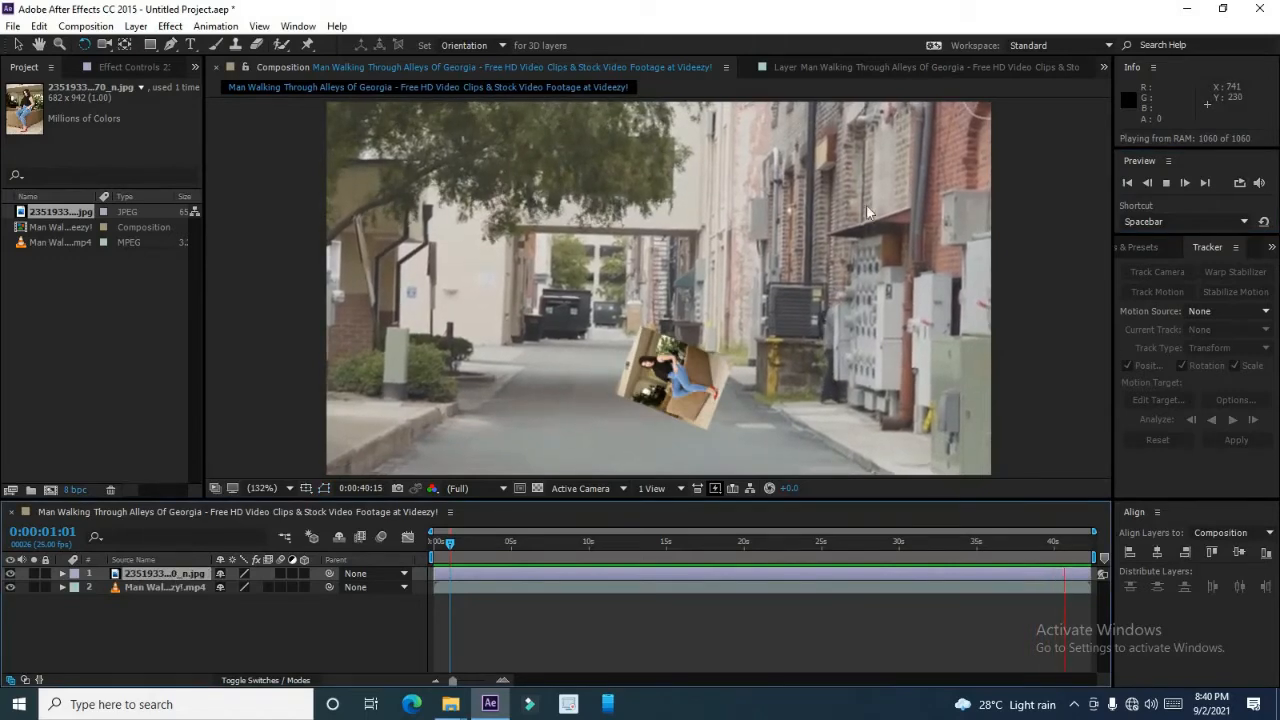
click(838, 67)
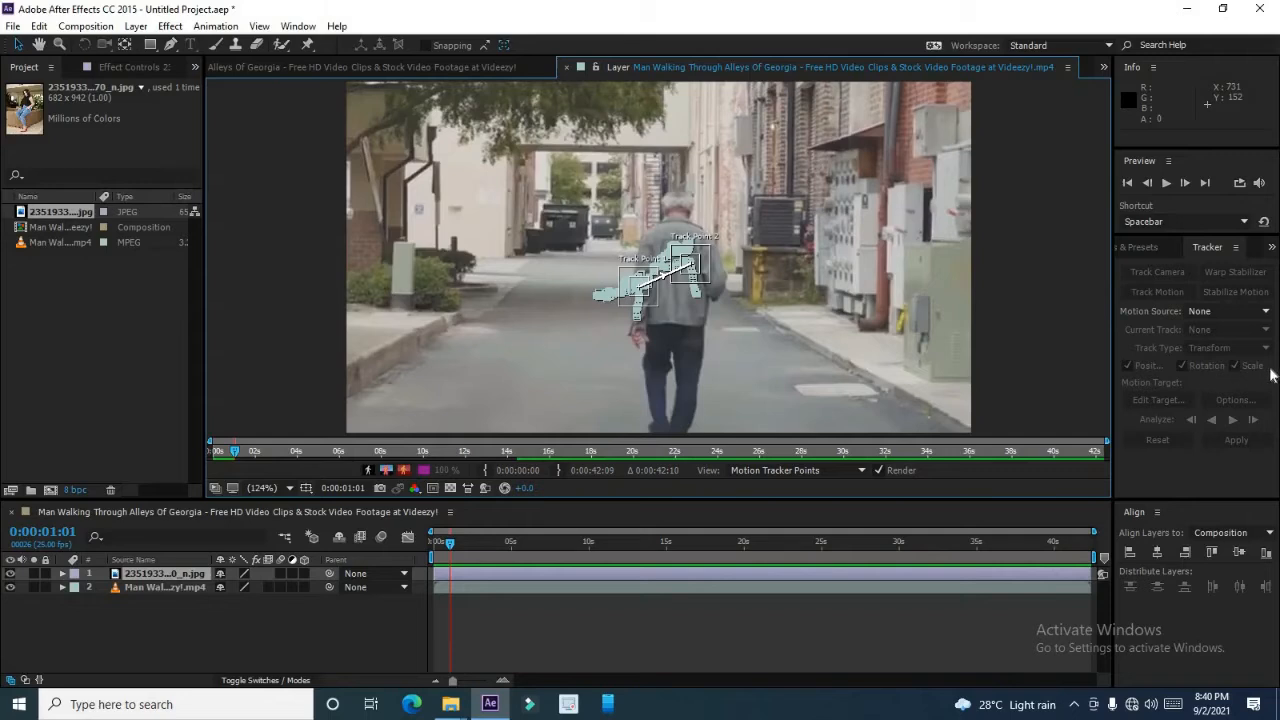
click(456, 587)
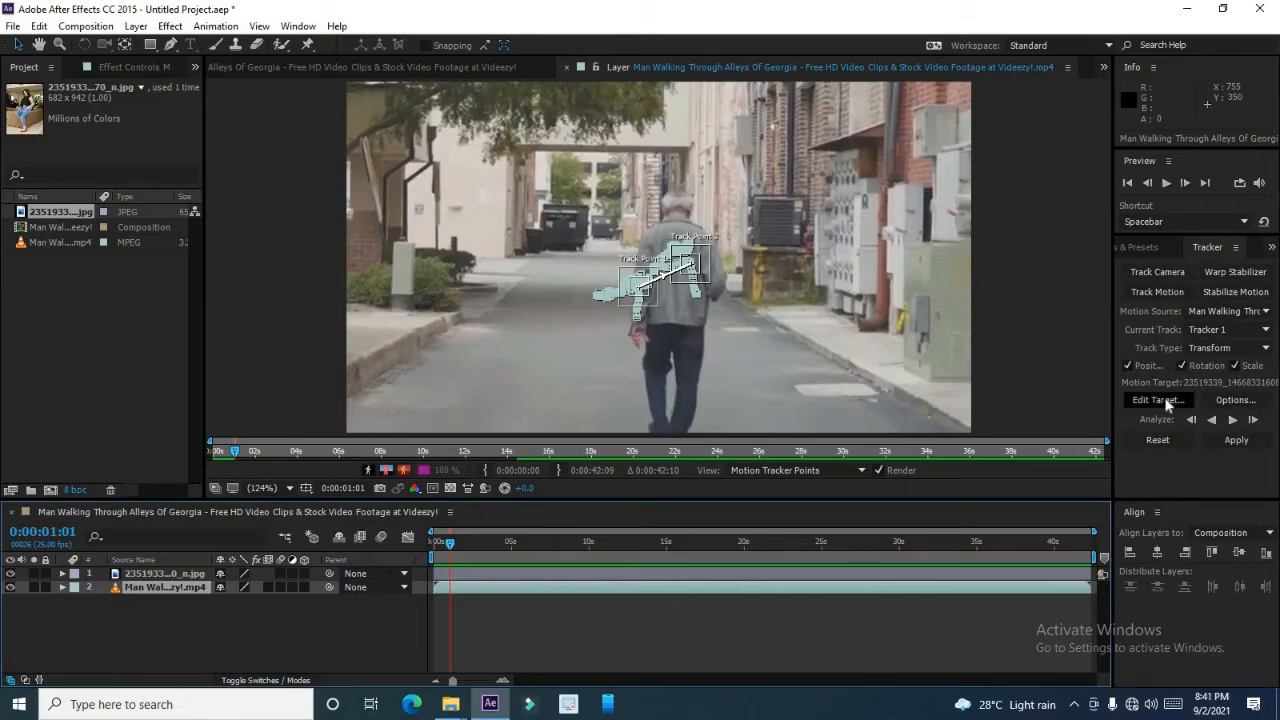
click(1160, 400)
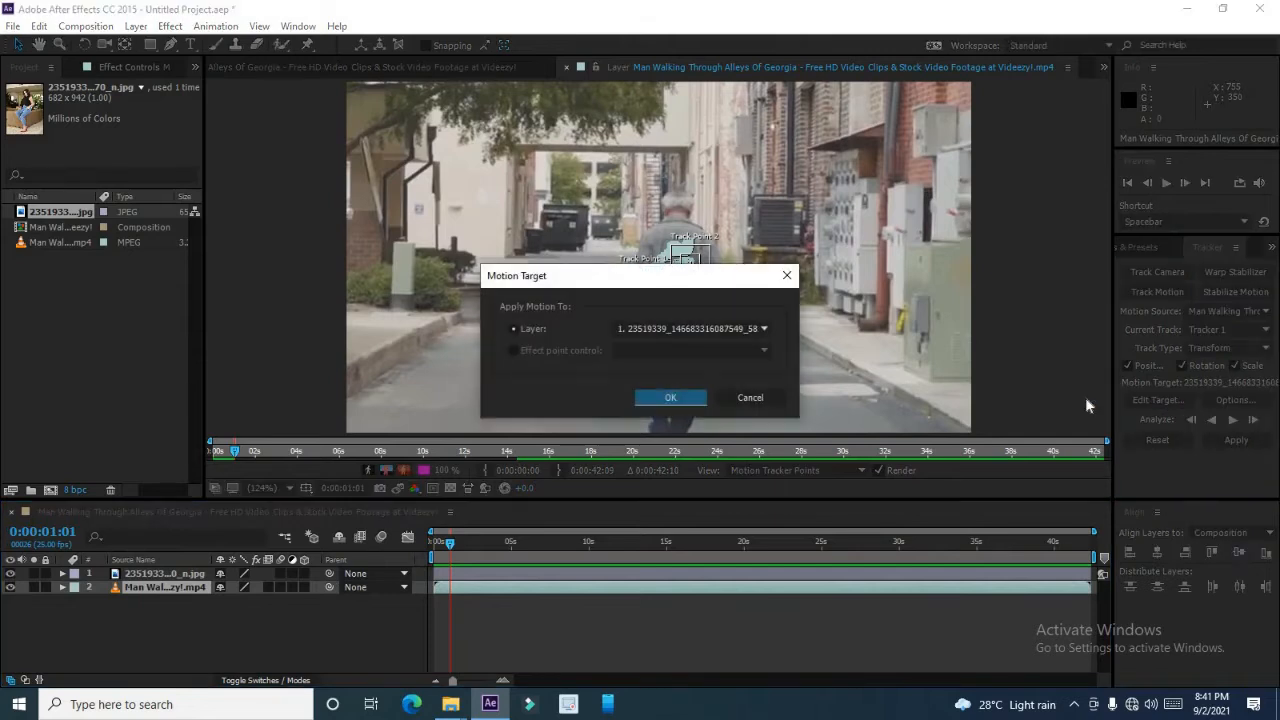
click(750, 397)
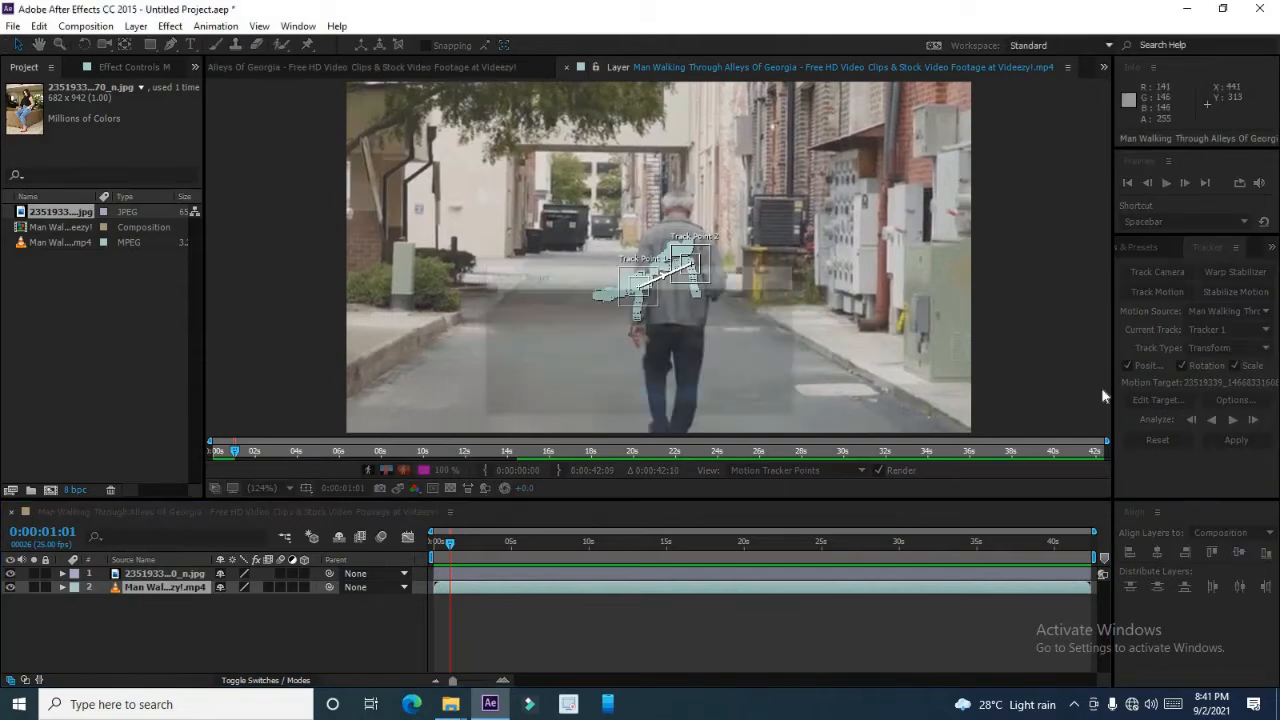
click(1241, 404)
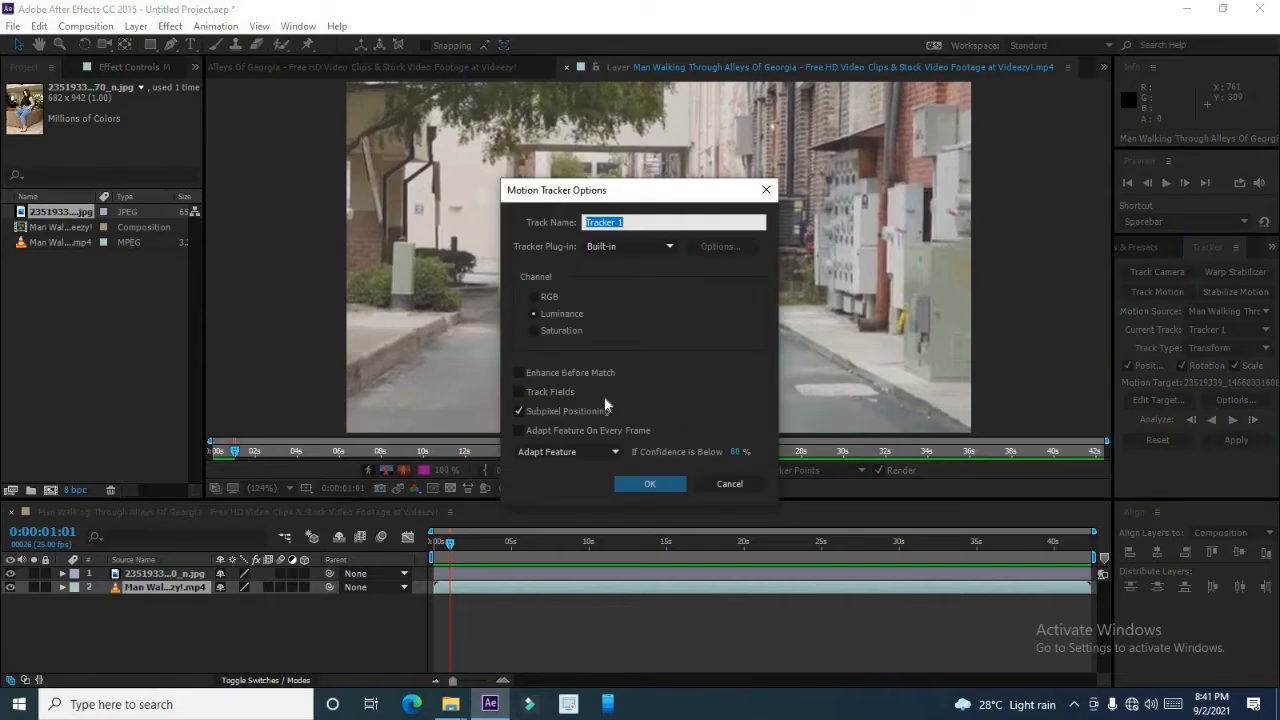
click(594, 451)
click(594, 453)
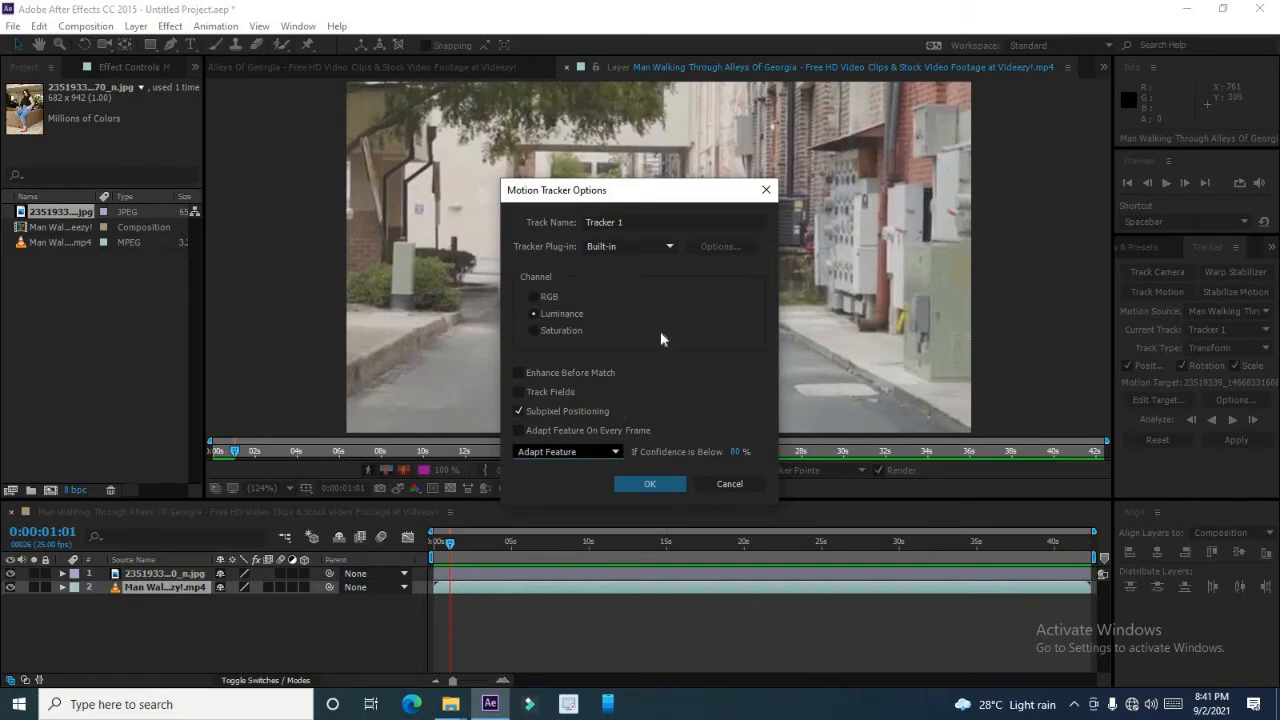
click(766, 190)
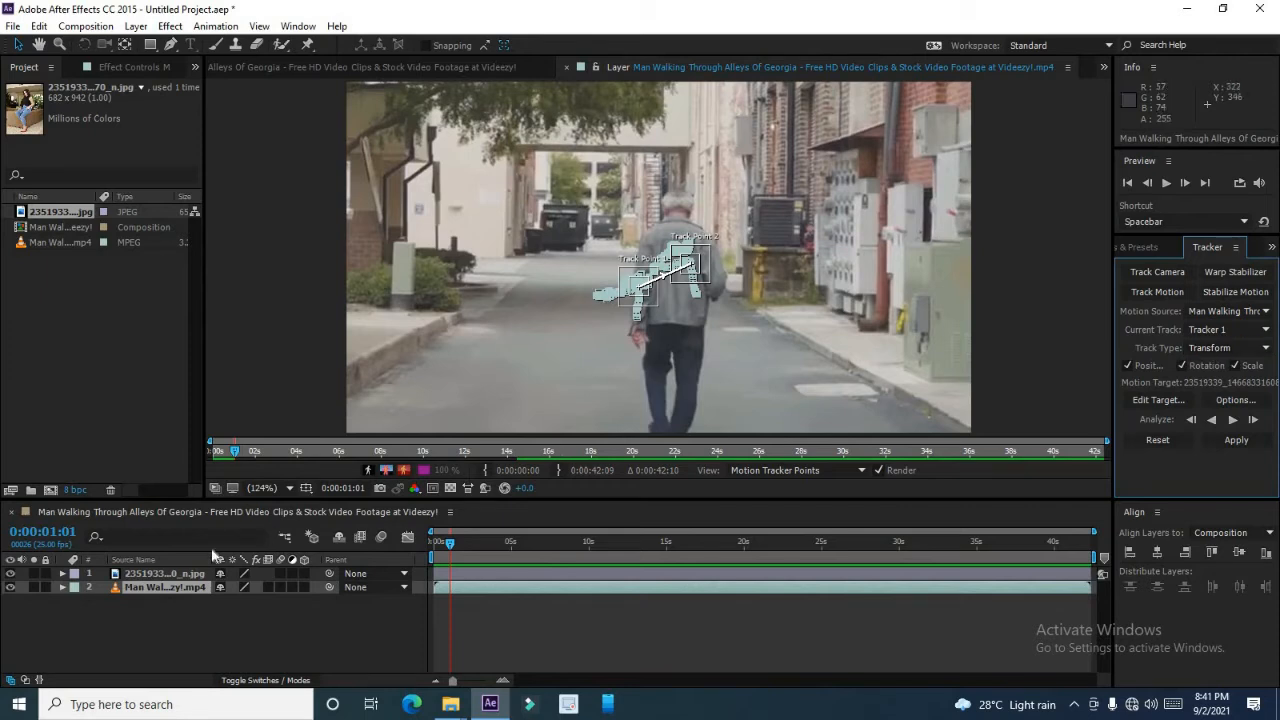
Delete both the walking-man video layer and the image layer from the composition.
click(145, 574)
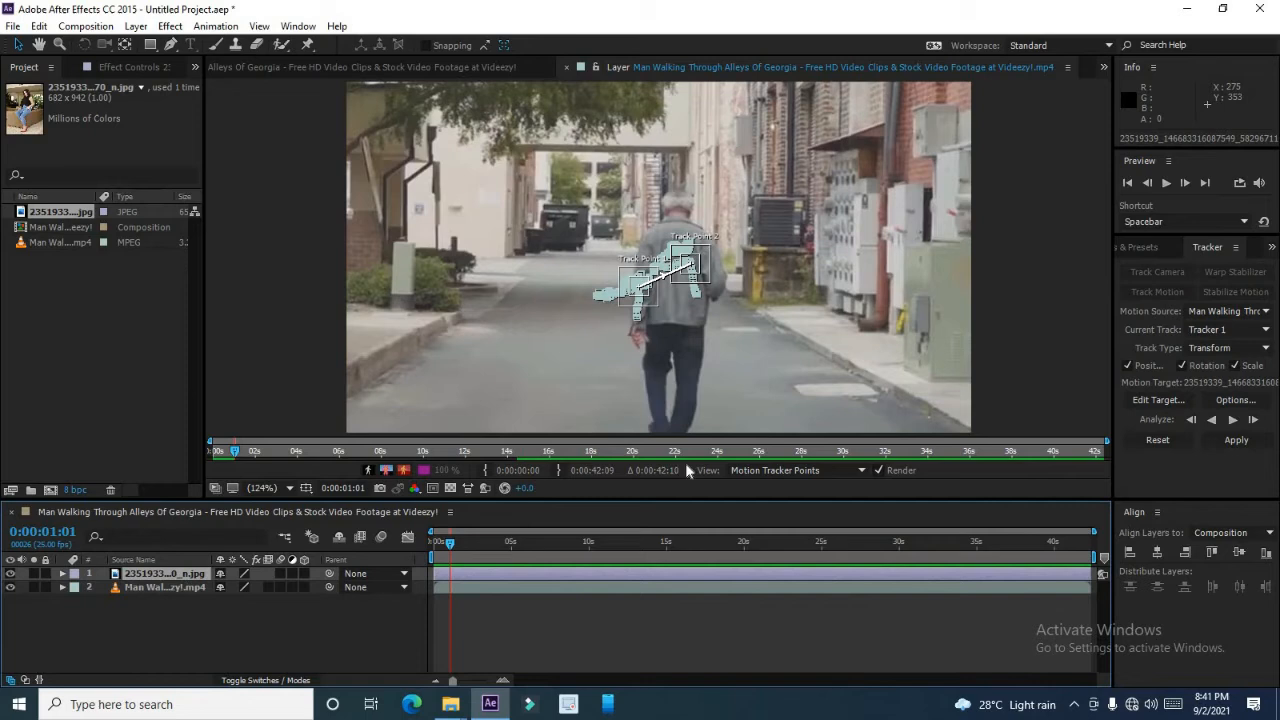
click(196, 589)
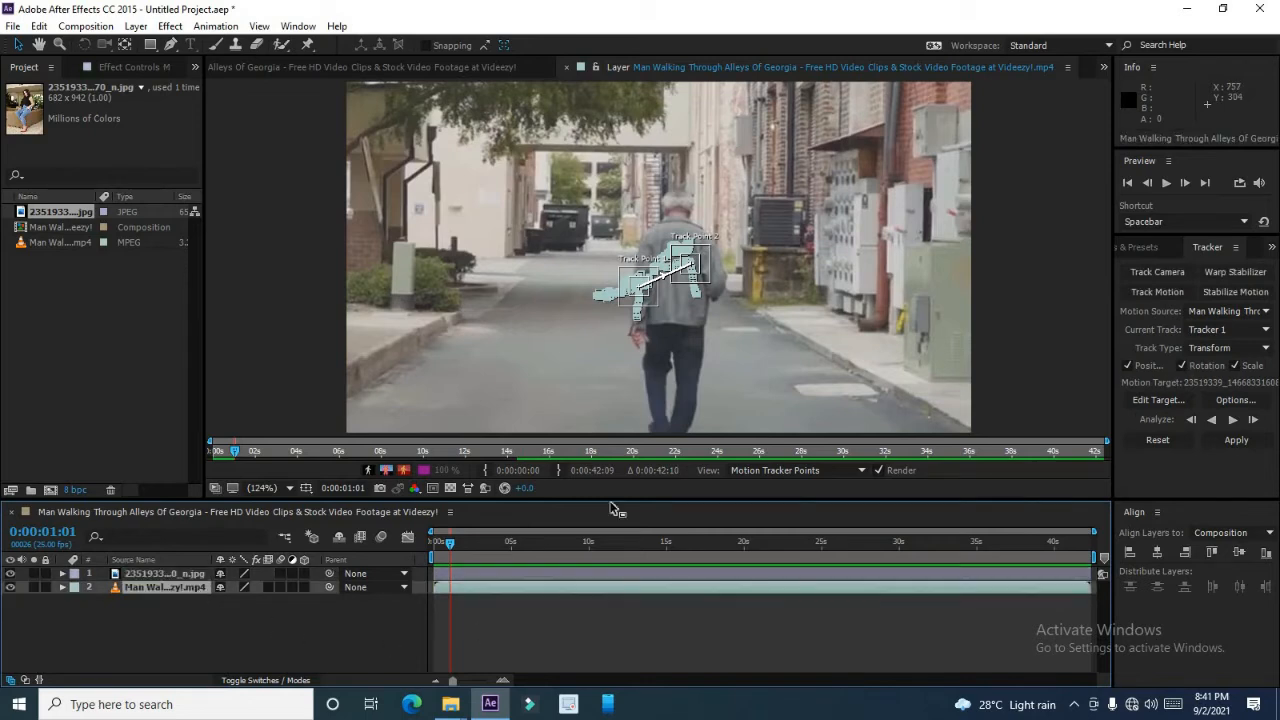
click(1267, 348)
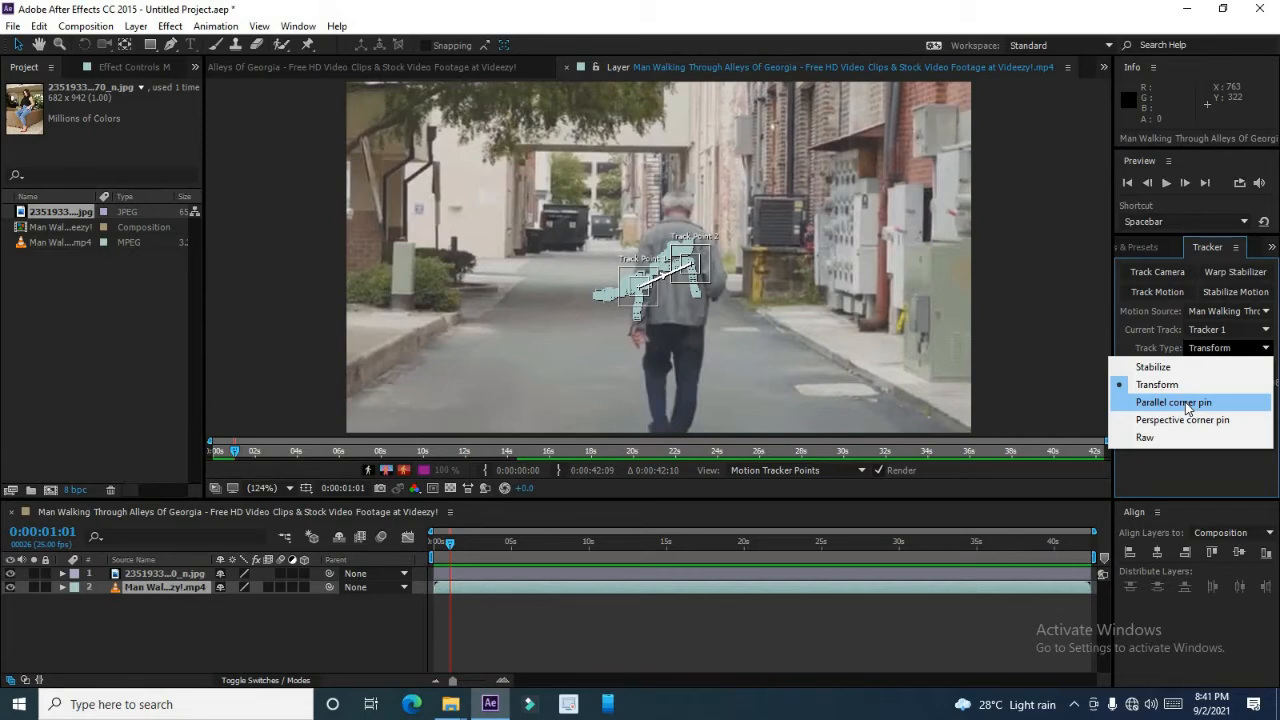
click(142, 596)
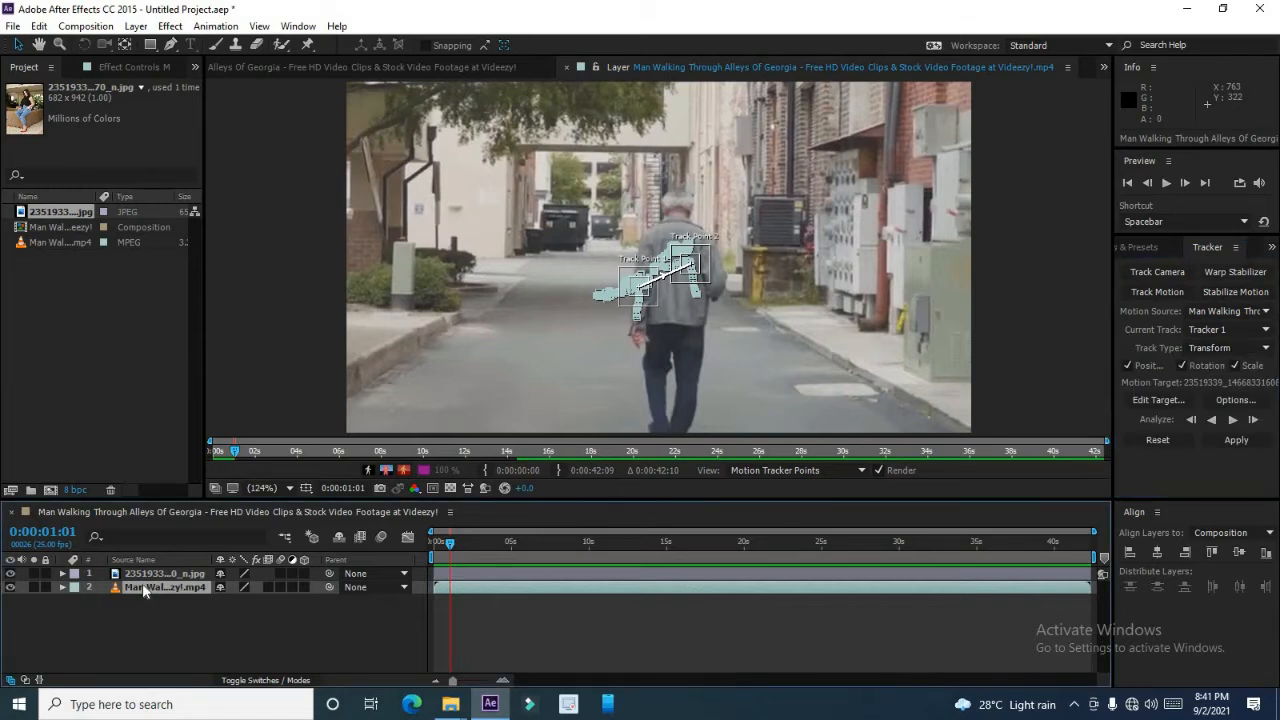
key(Delete)
click(142, 576)
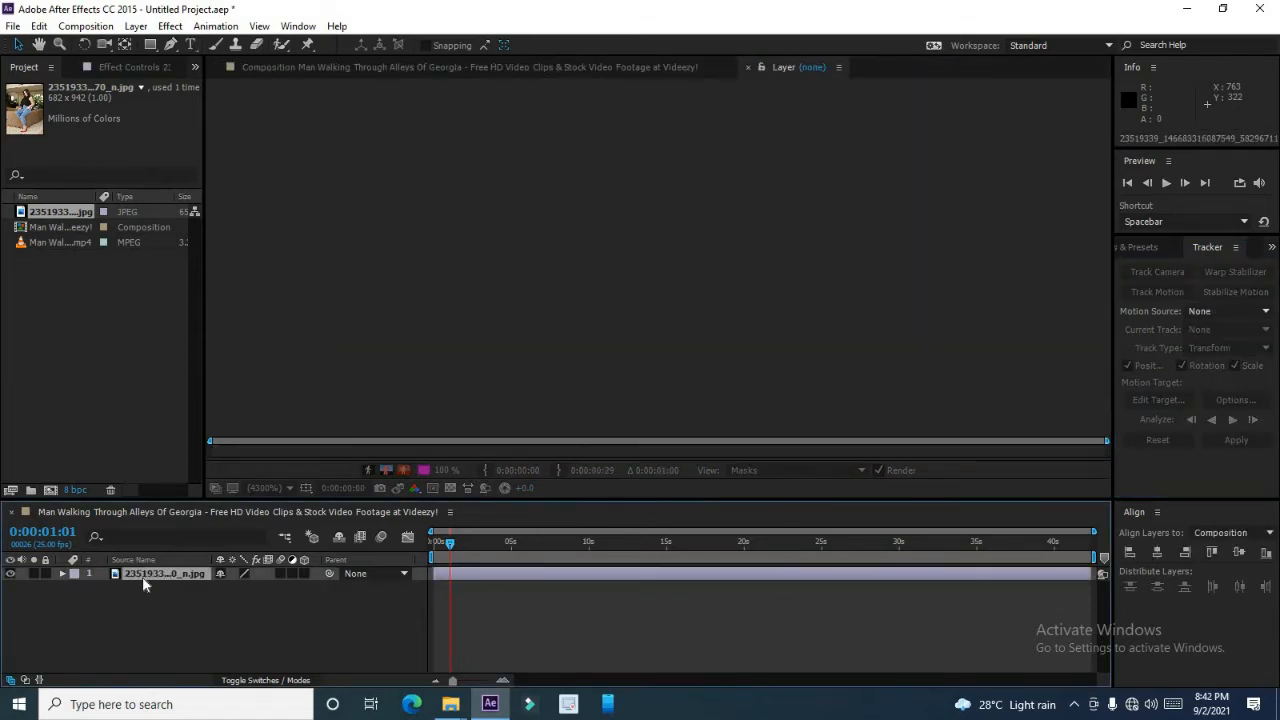
key(Delete)
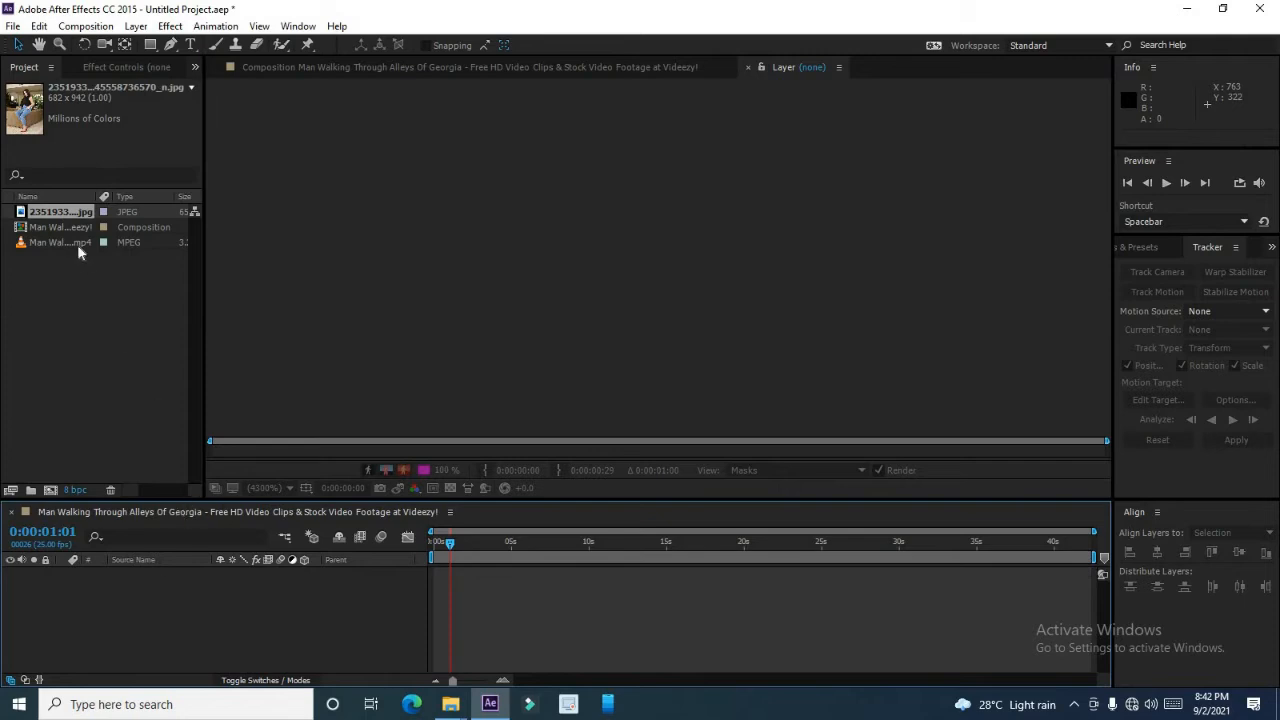
Add the walking-man video to the composition and start Track Motion on its layer.
drag(77, 244, 126, 586)
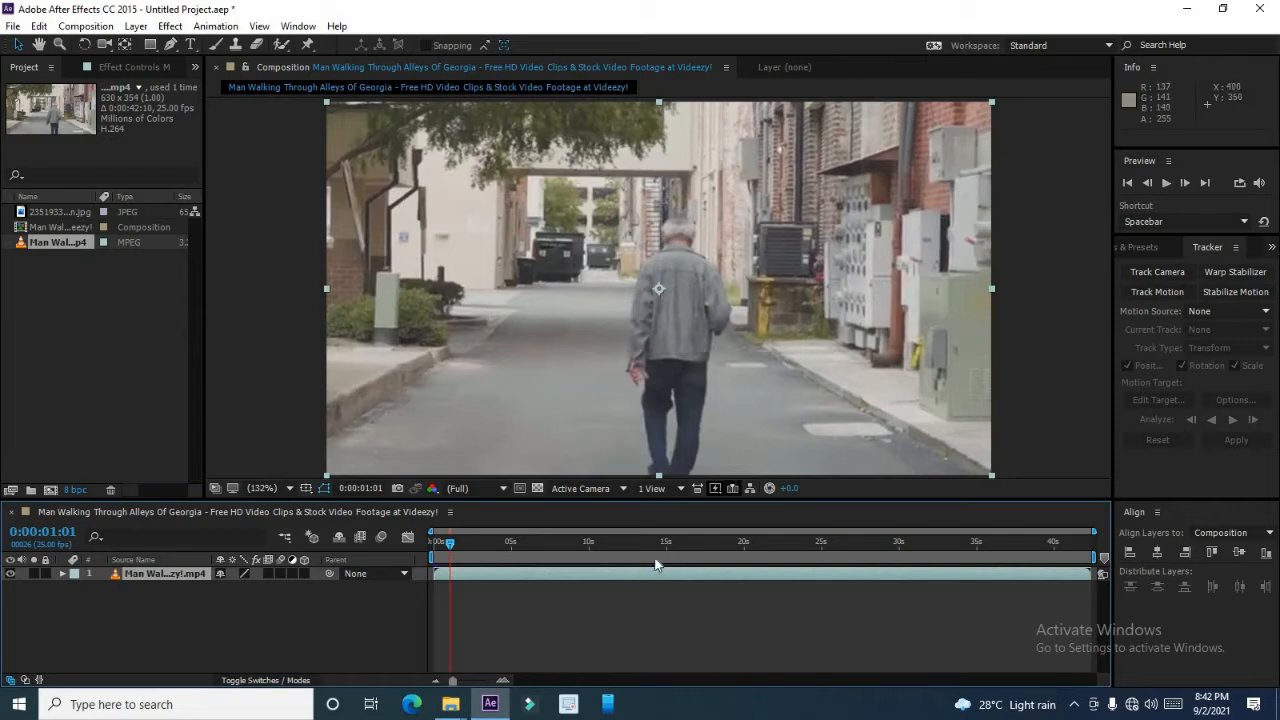
click(570, 586)
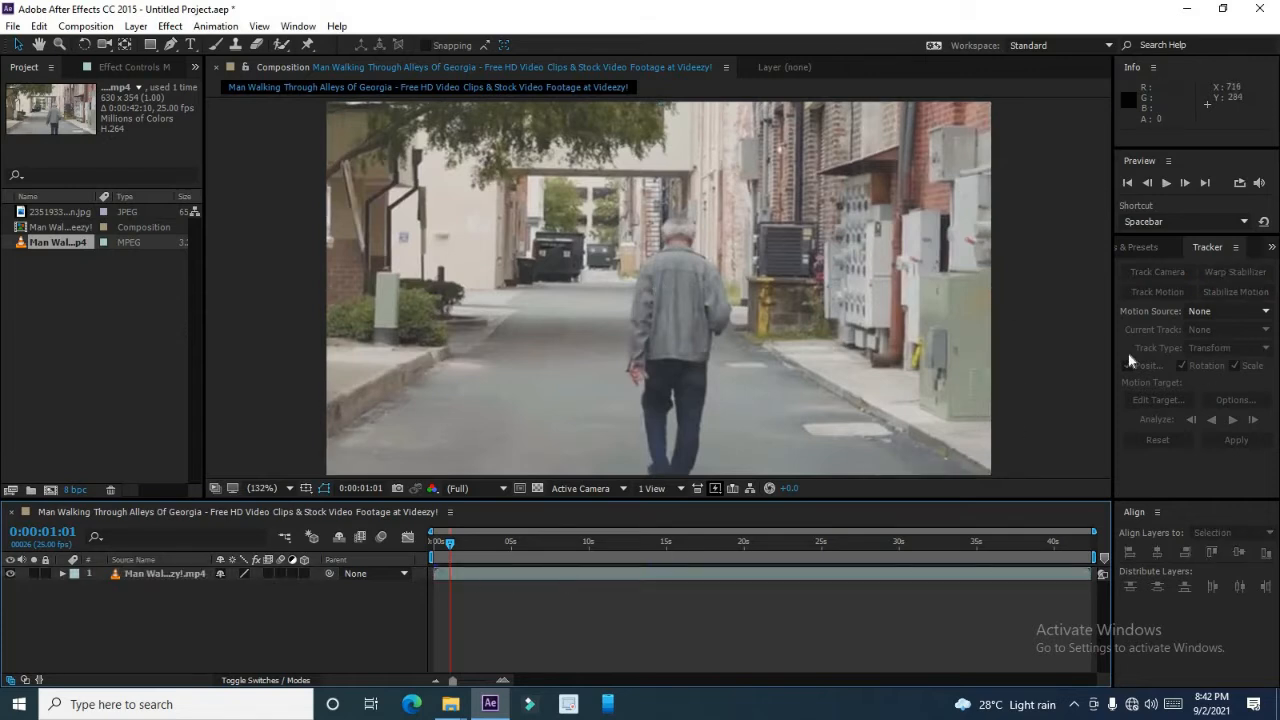
click(165, 574)
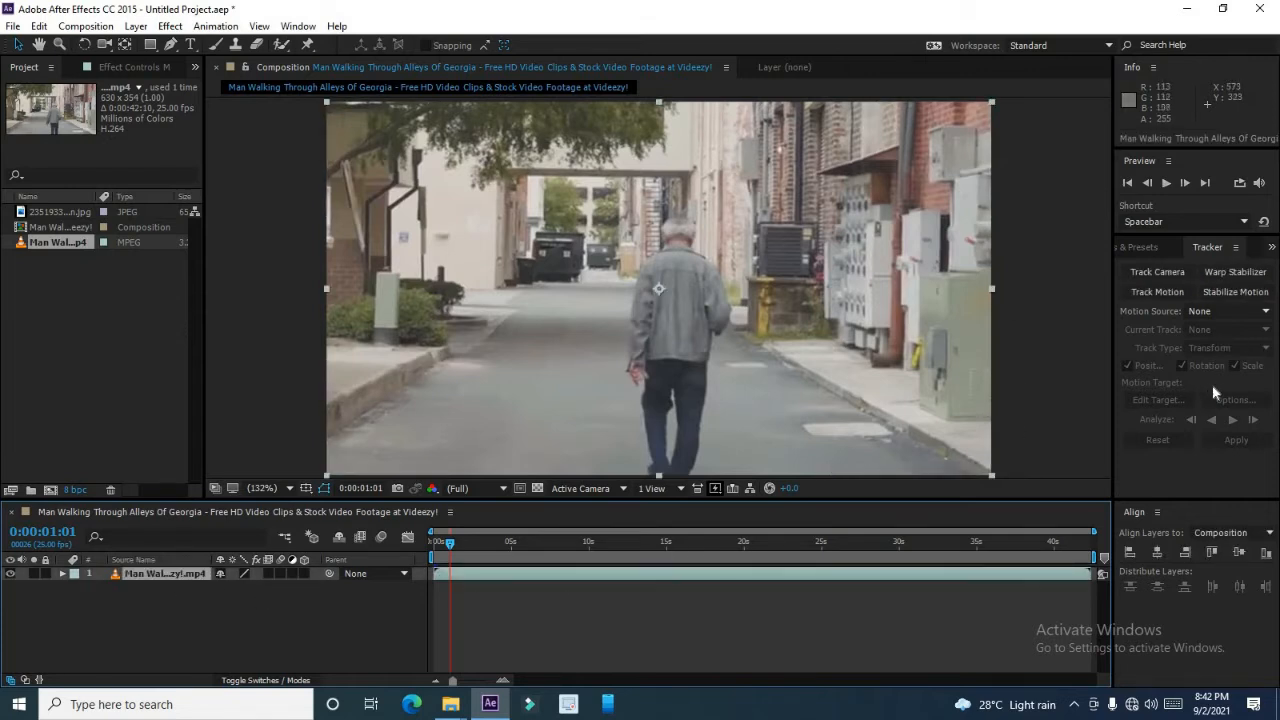
click(1157, 292)
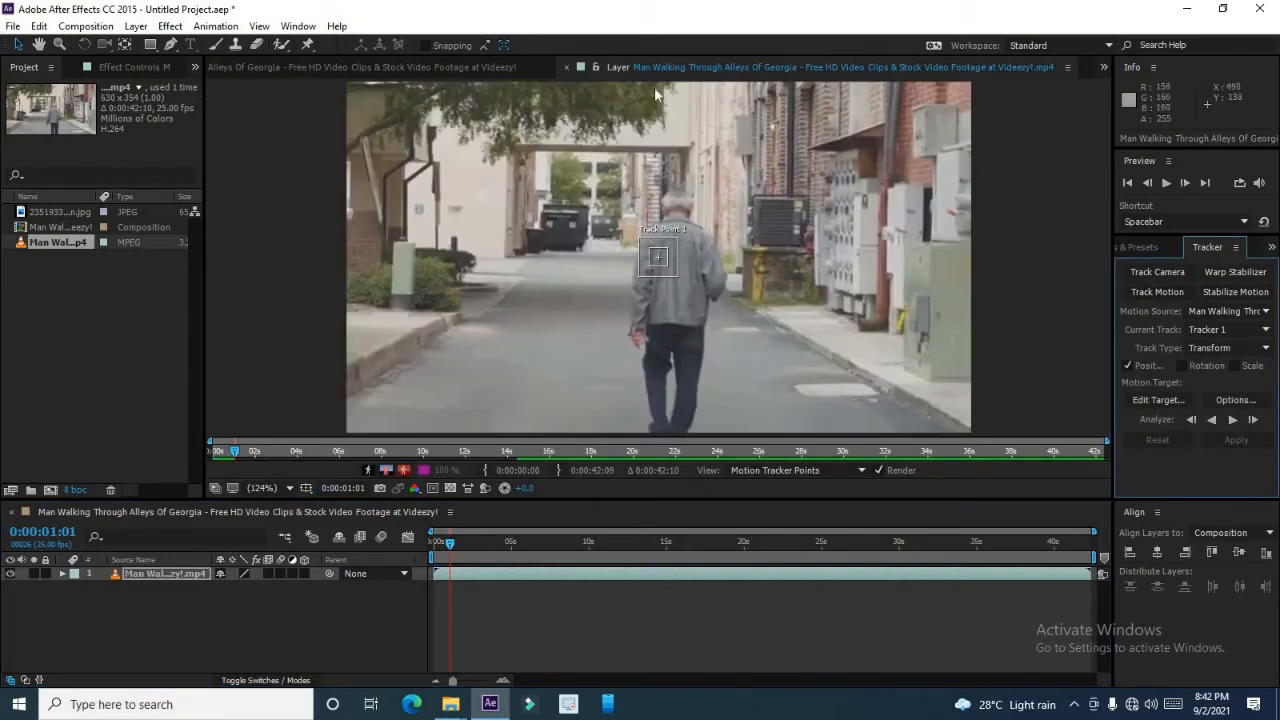
Set the track type to Parallel corner pin and move Track Point 1 toward the alley's left side.
click(1218, 347)
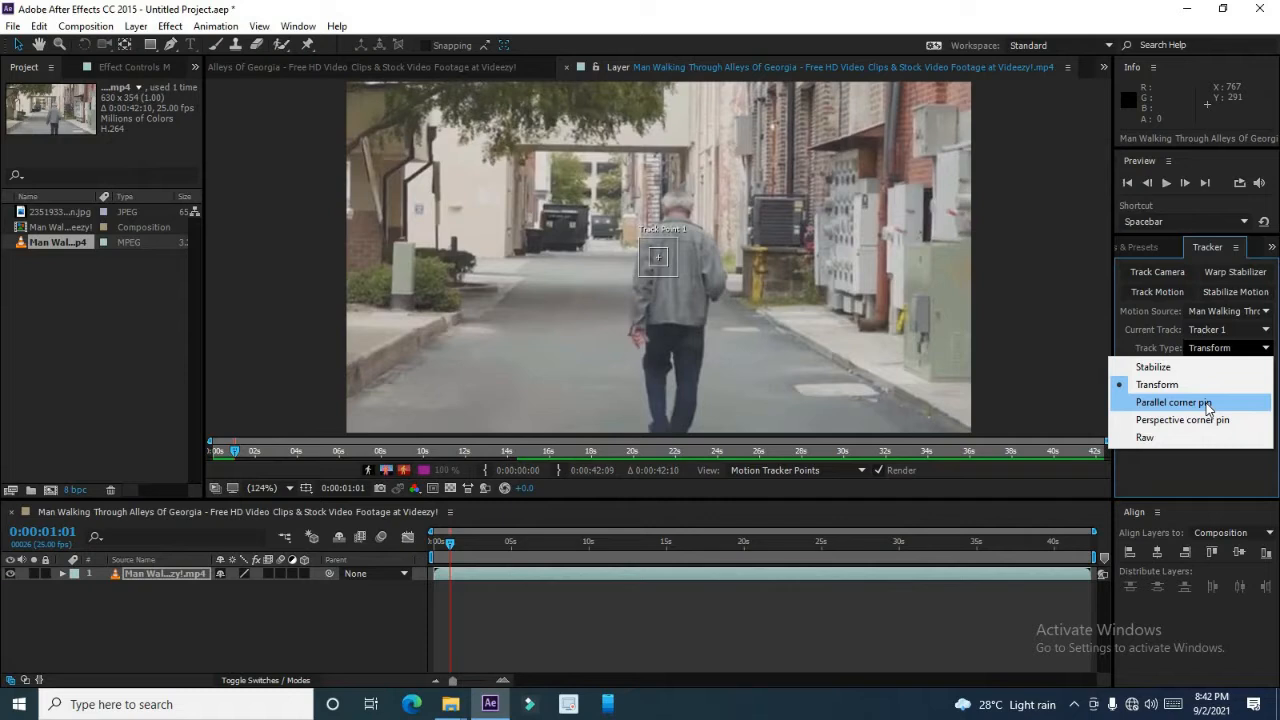
click(1208, 403)
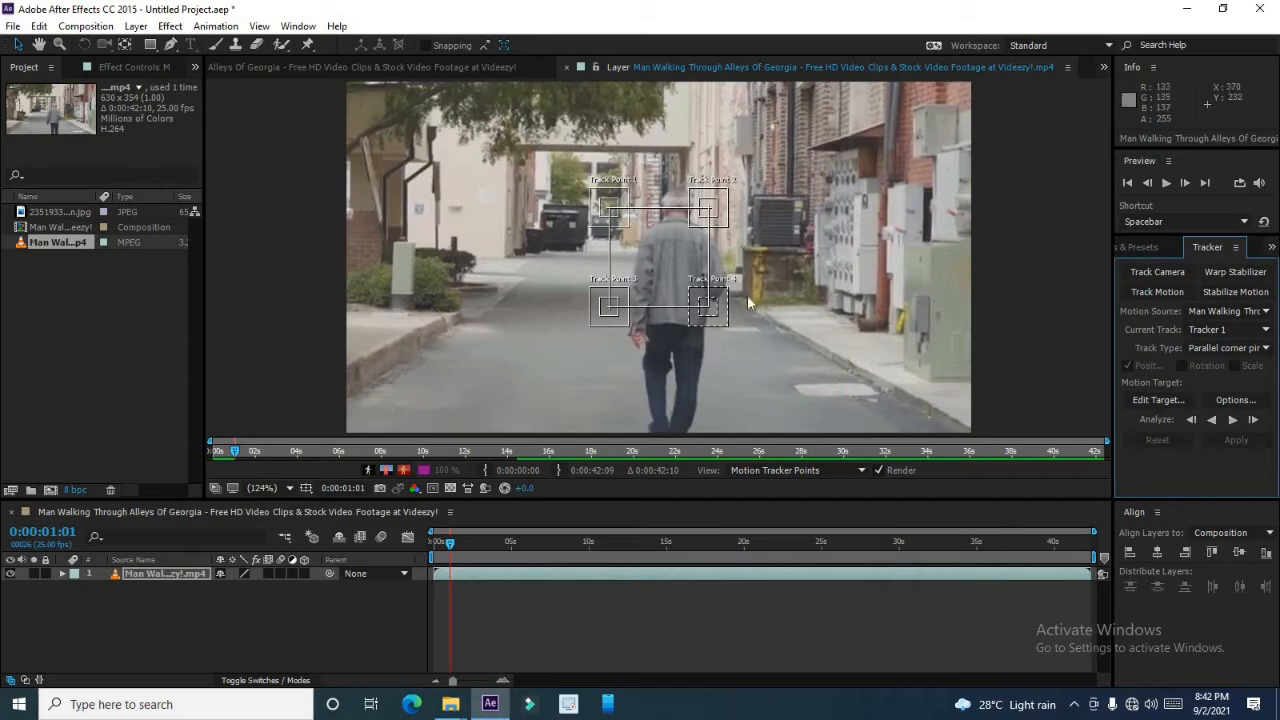
click(627, 224)
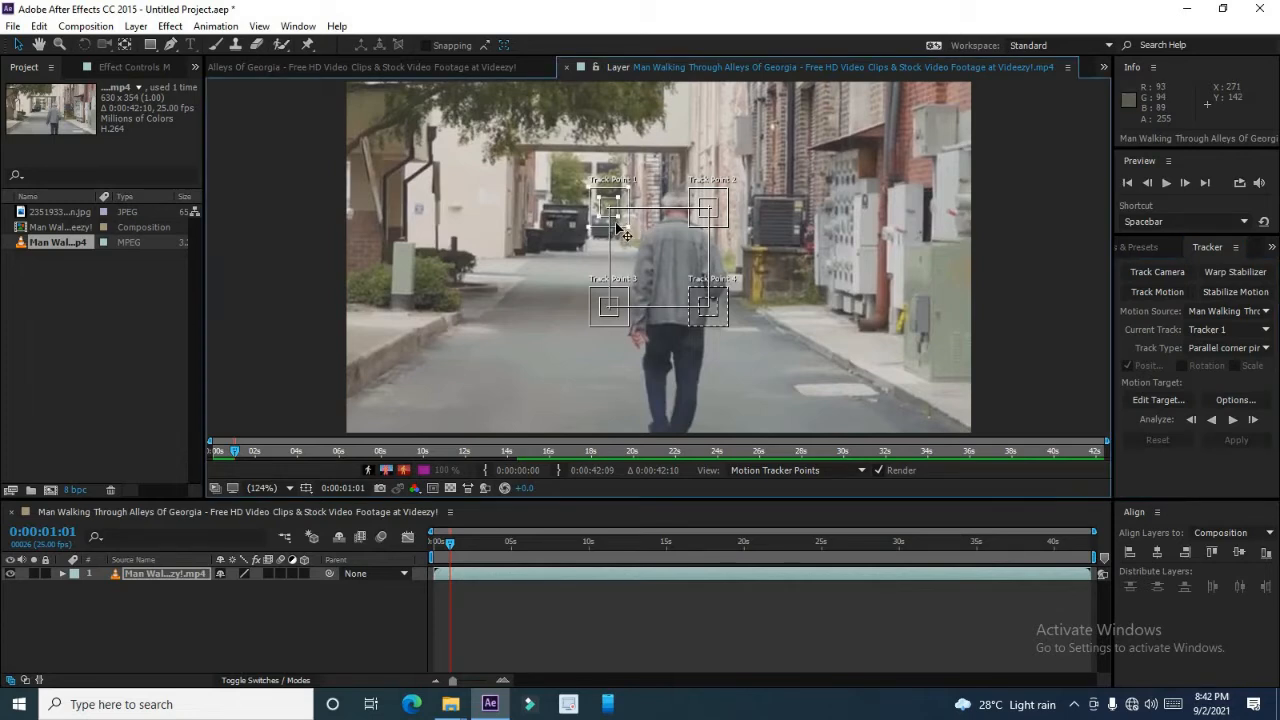
drag(617, 226, 515, 220)
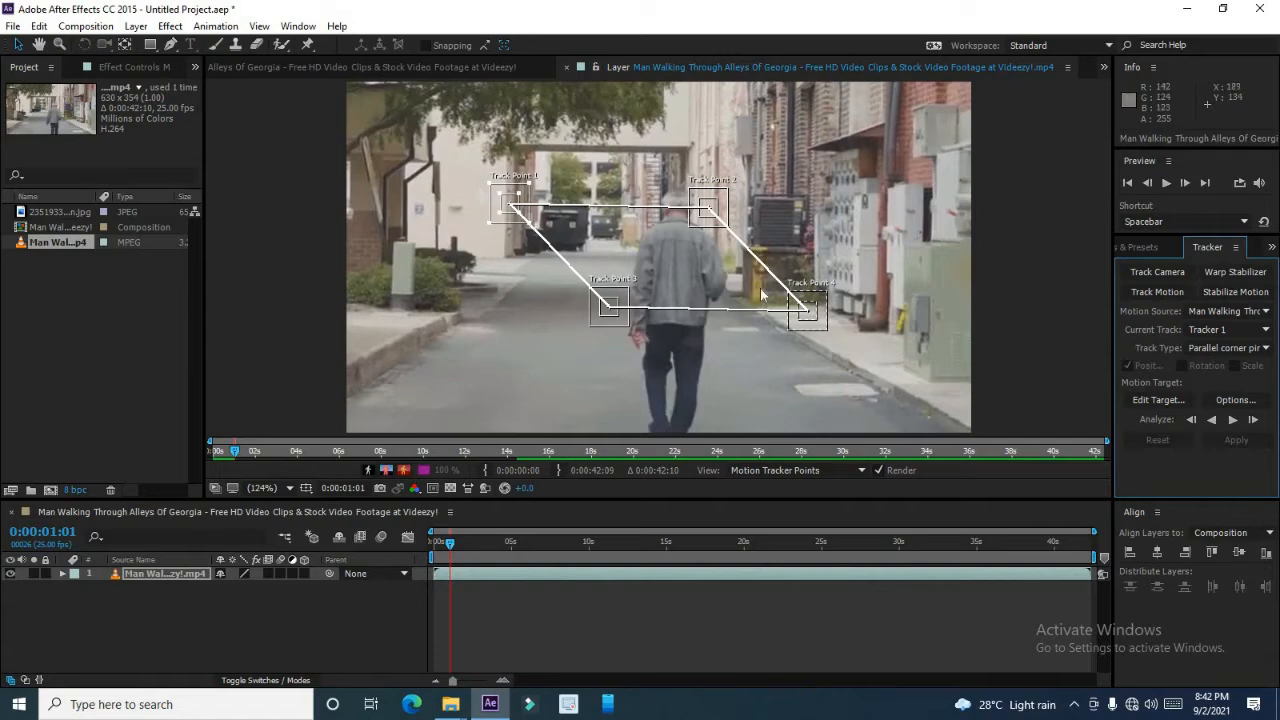
click(822, 314)
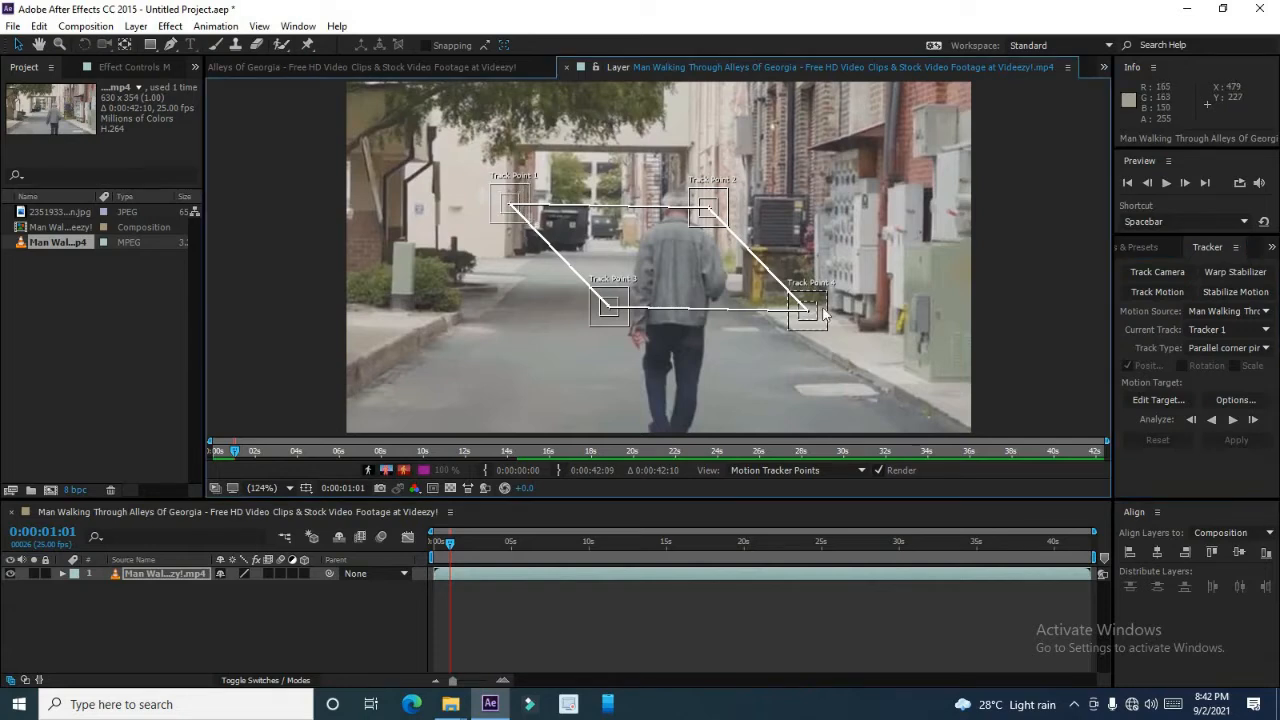
click(825, 313)
click(827, 313)
click(827, 313)
Rearrange the four track points into a parallelogram on the road surface beside the walking man.
drag(712, 214, 626, 212)
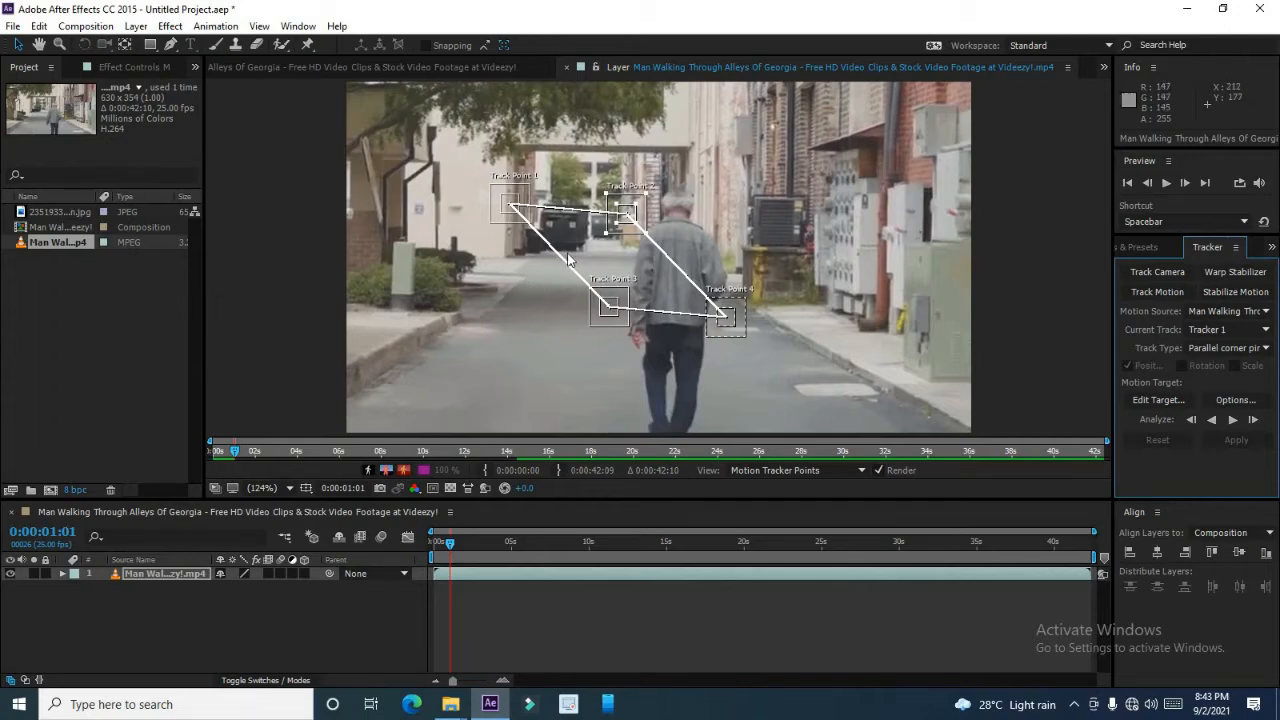
click(528, 203)
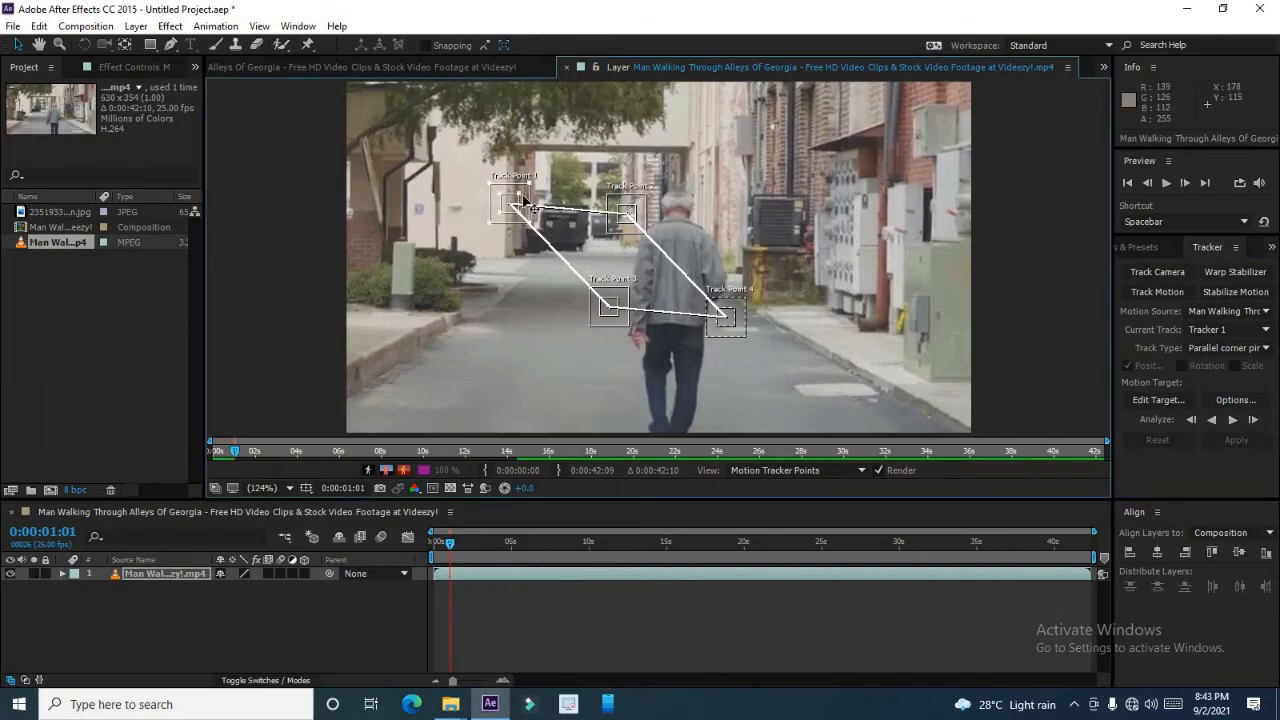
drag(528, 203, 548, 274)
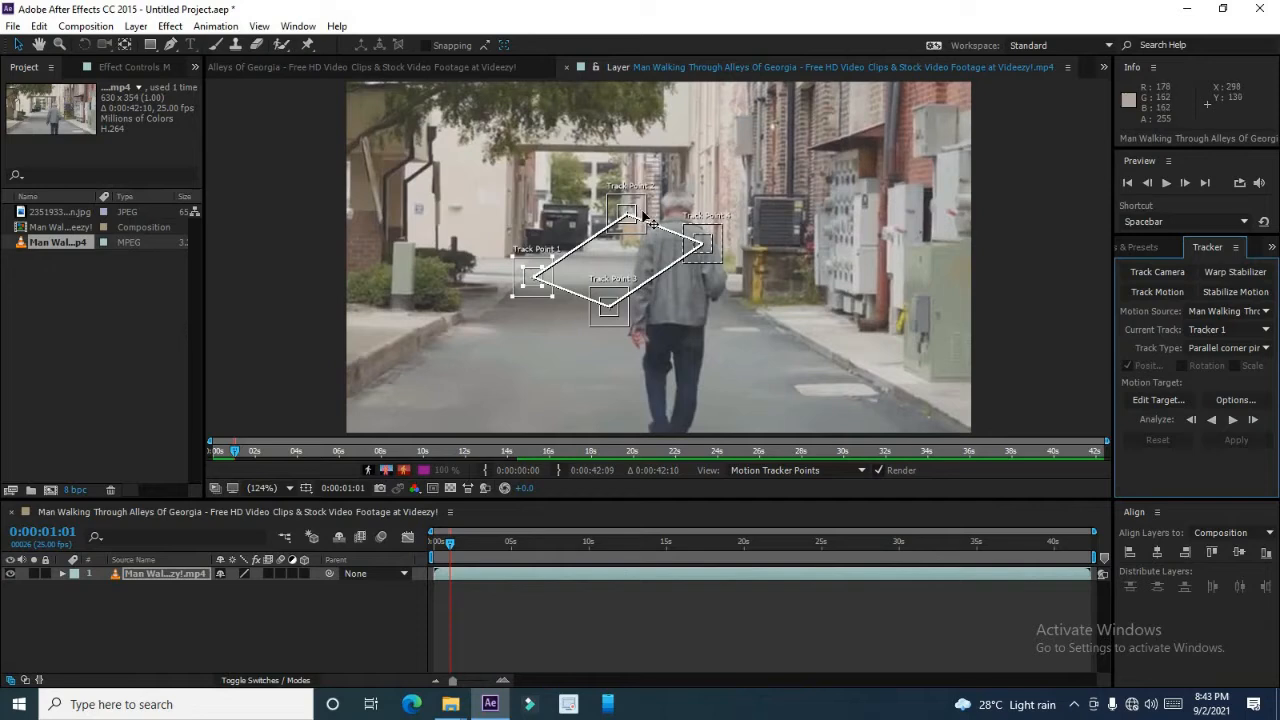
drag(648, 216, 388, 392)
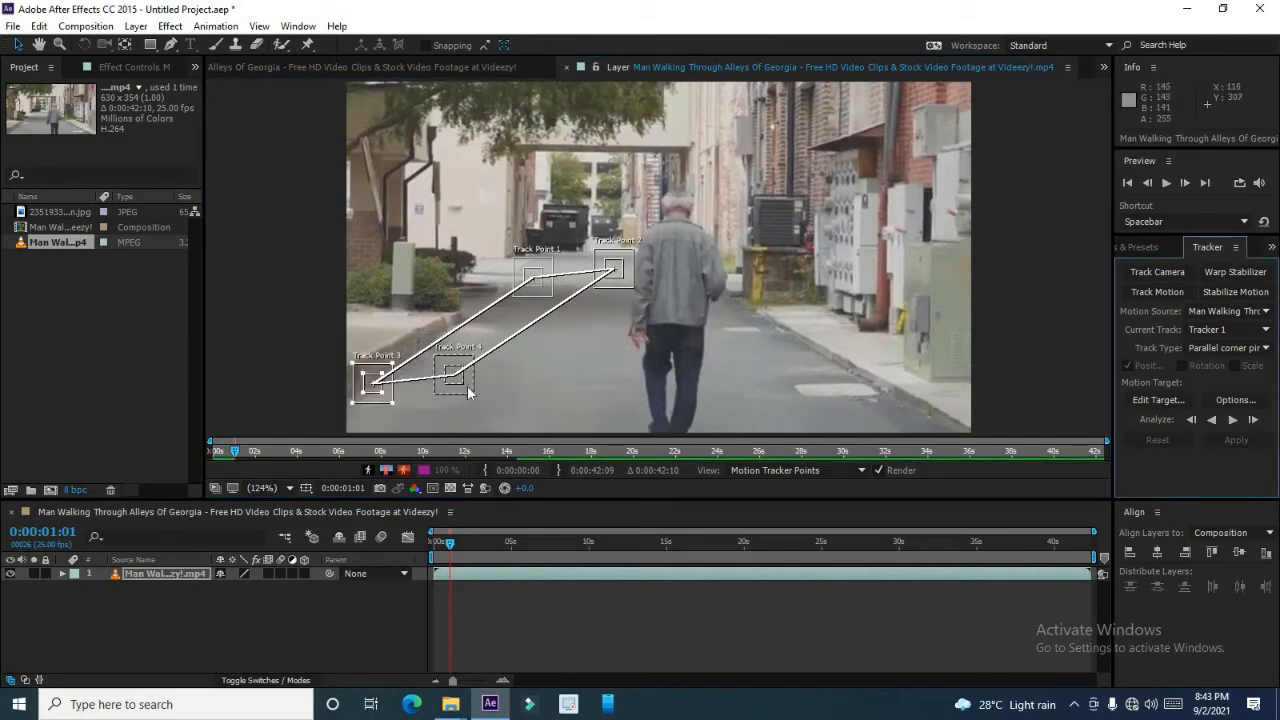
click(494, 400)
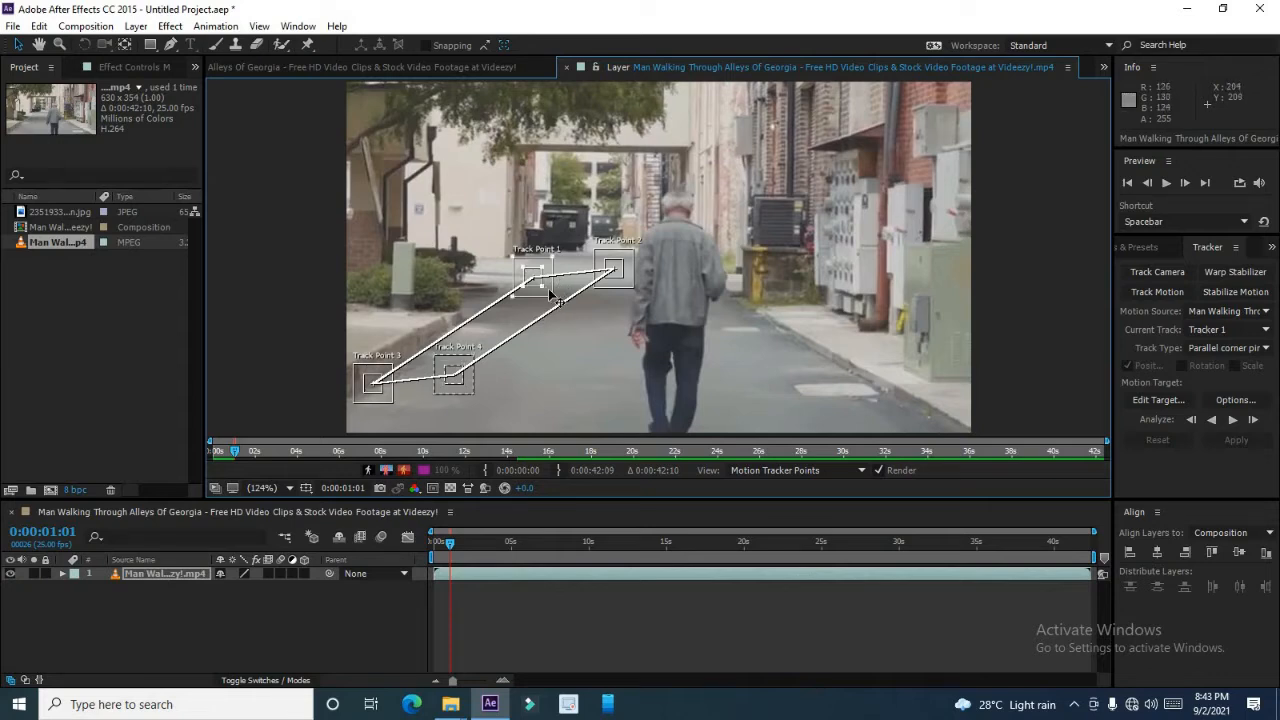
drag(549, 288, 596, 298)
click(626, 288)
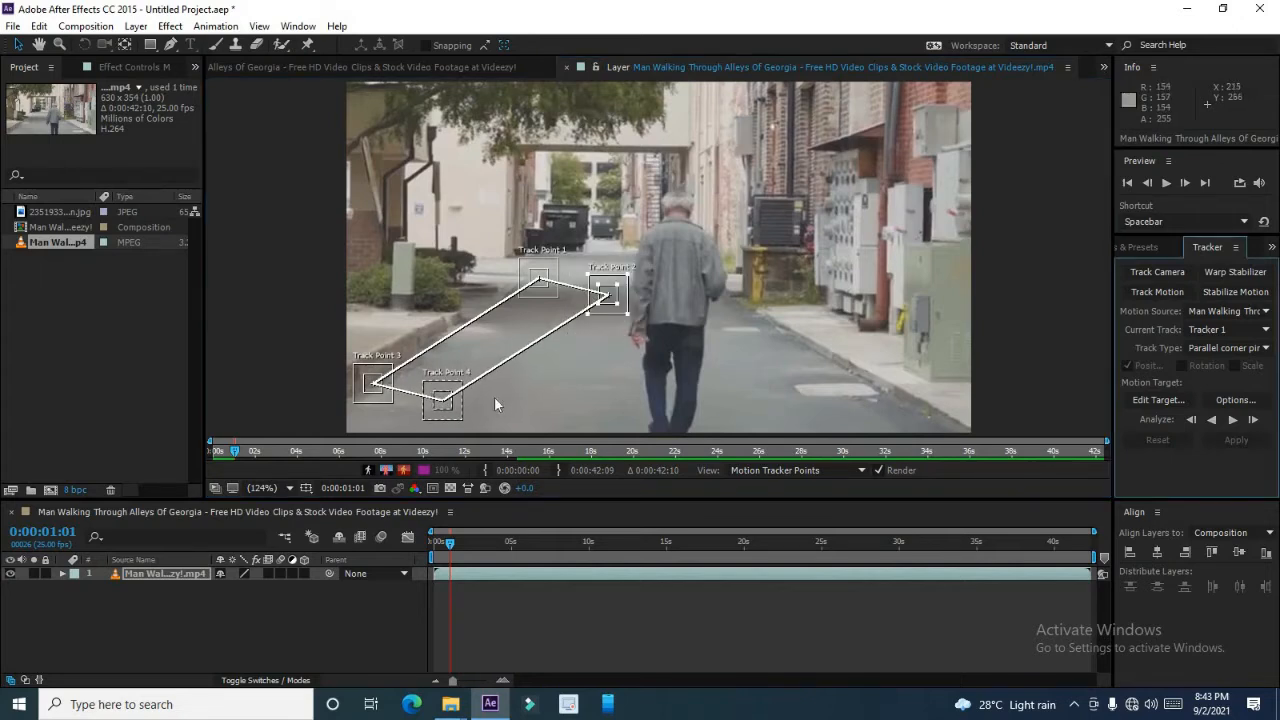
click(471, 417)
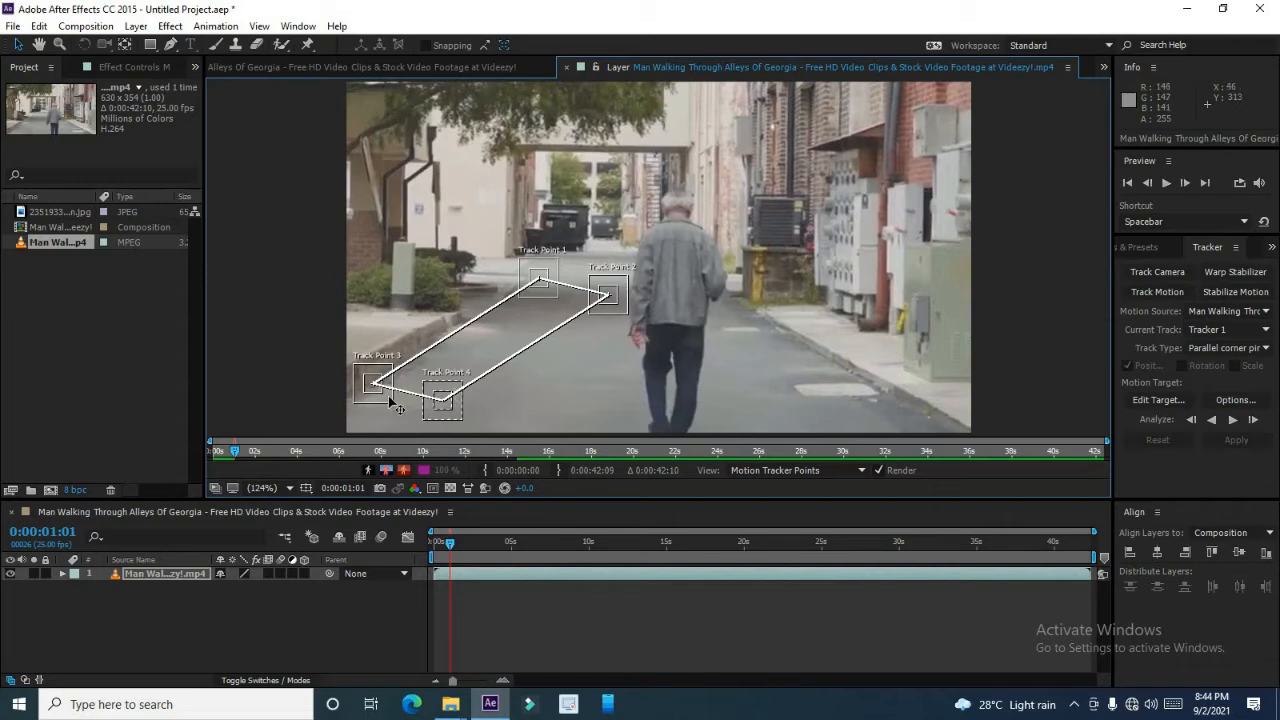
click(459, 407)
drag(621, 307, 626, 302)
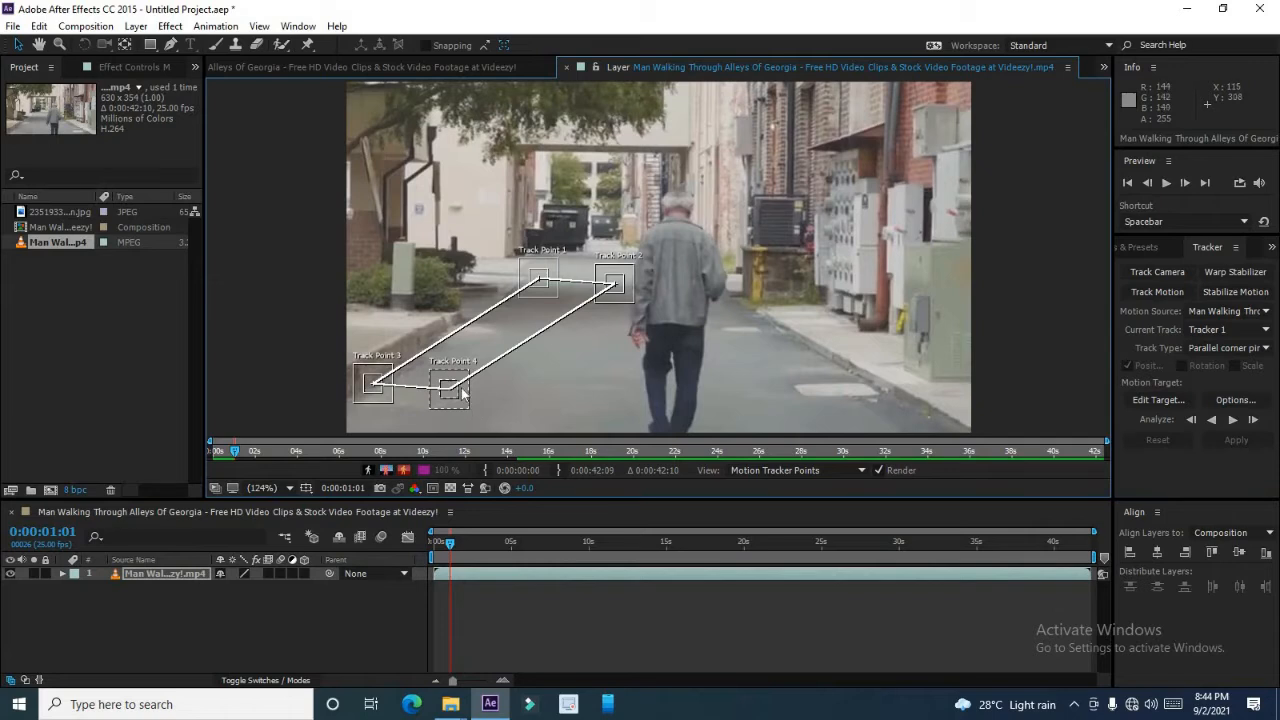
right_click(455, 387)
click(464, 401)
drag(631, 297, 622, 297)
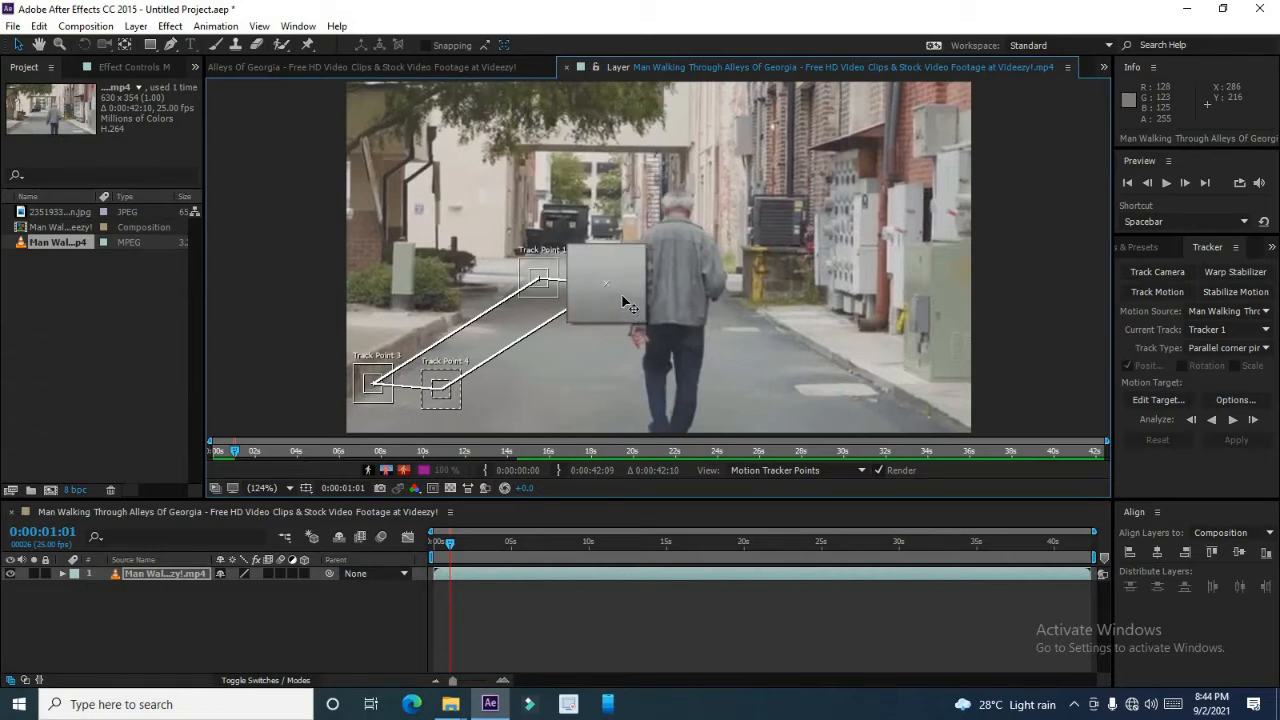
drag(622, 297, 622, 300)
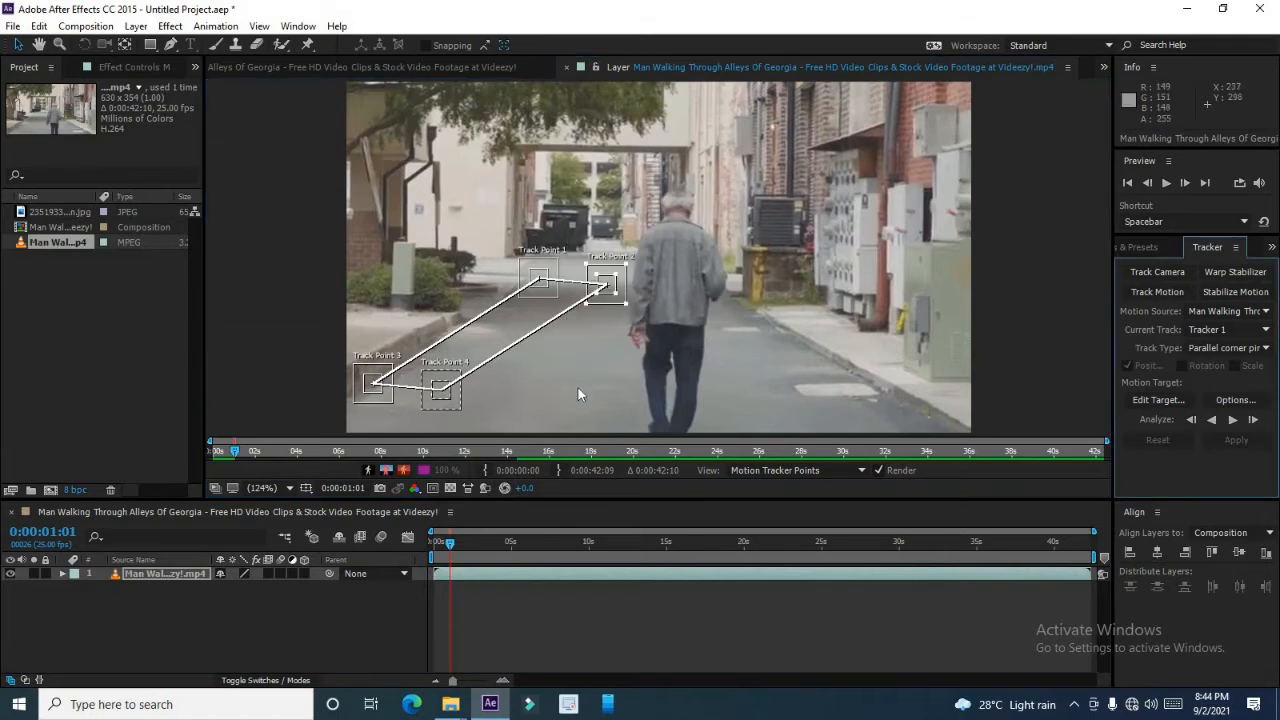
click(578, 389)
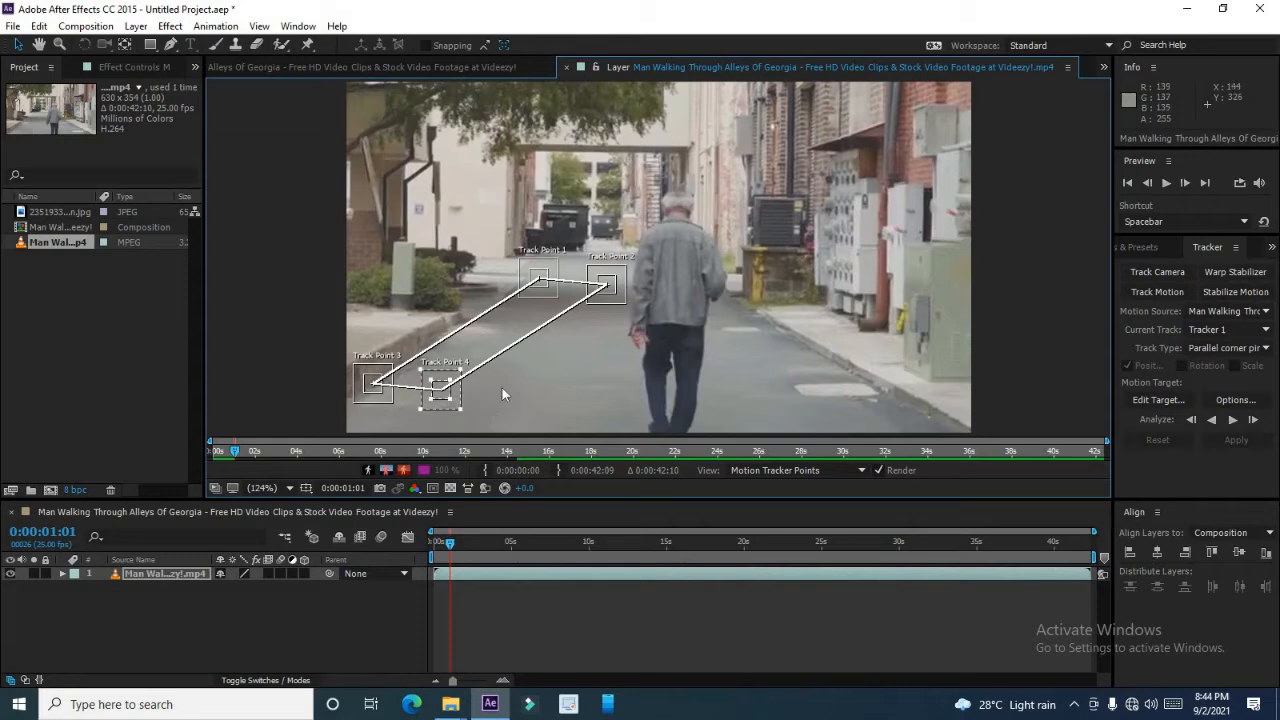
mouse_move(391, 397)
mouse_down()
mouse_move(380, 420)
mouse_move(410, 422)
mouse_move(391, 413)
mouse_up()
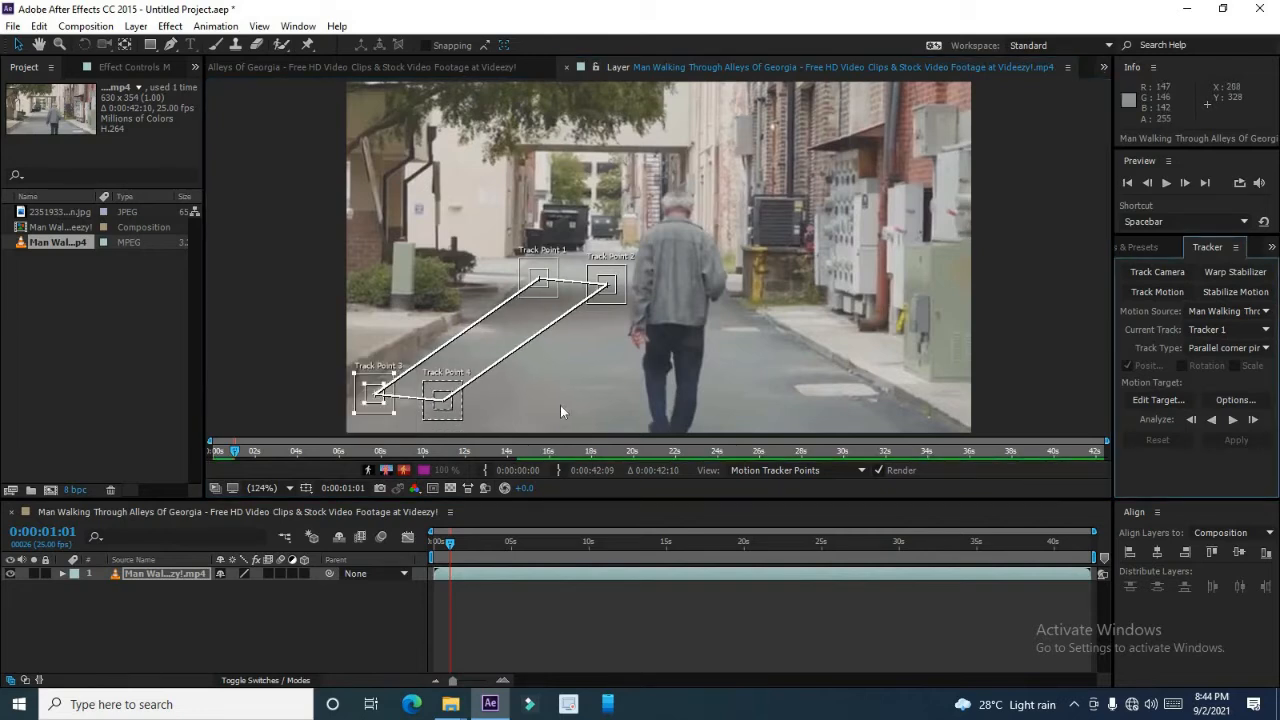
Analyze the track forward and stop it a few seconds into the clip.
click(597, 387)
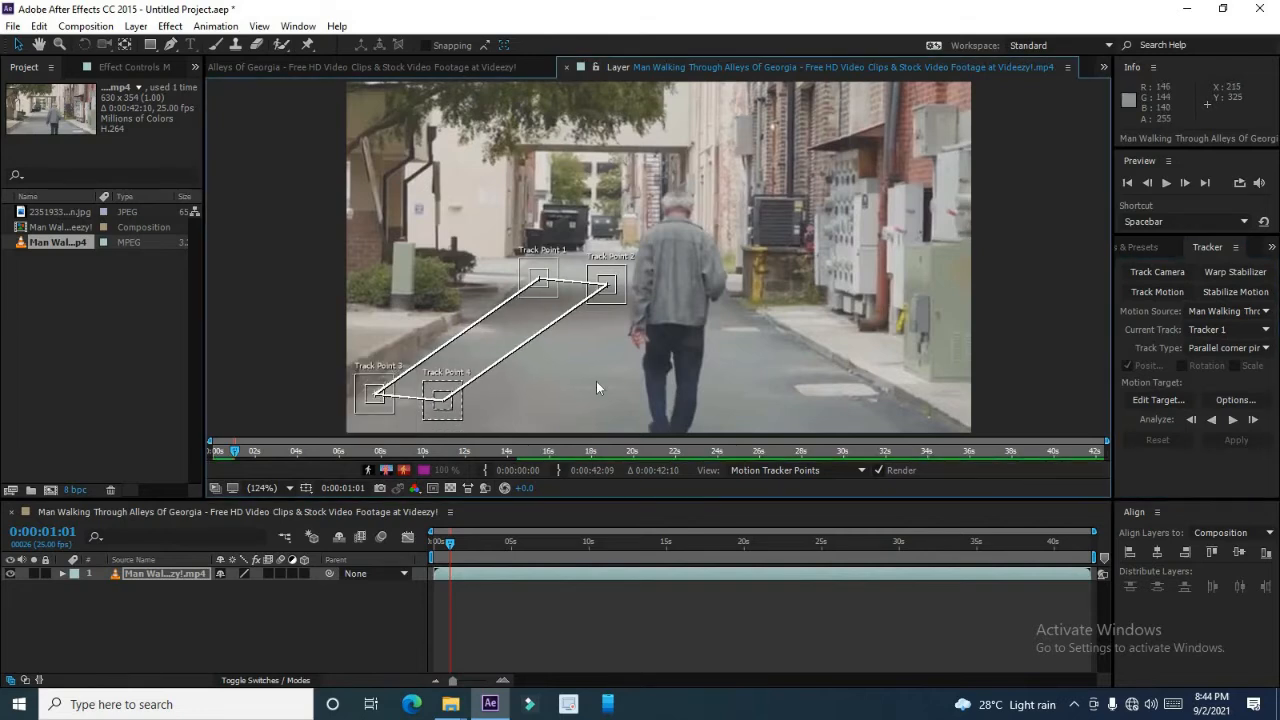
click(1233, 420)
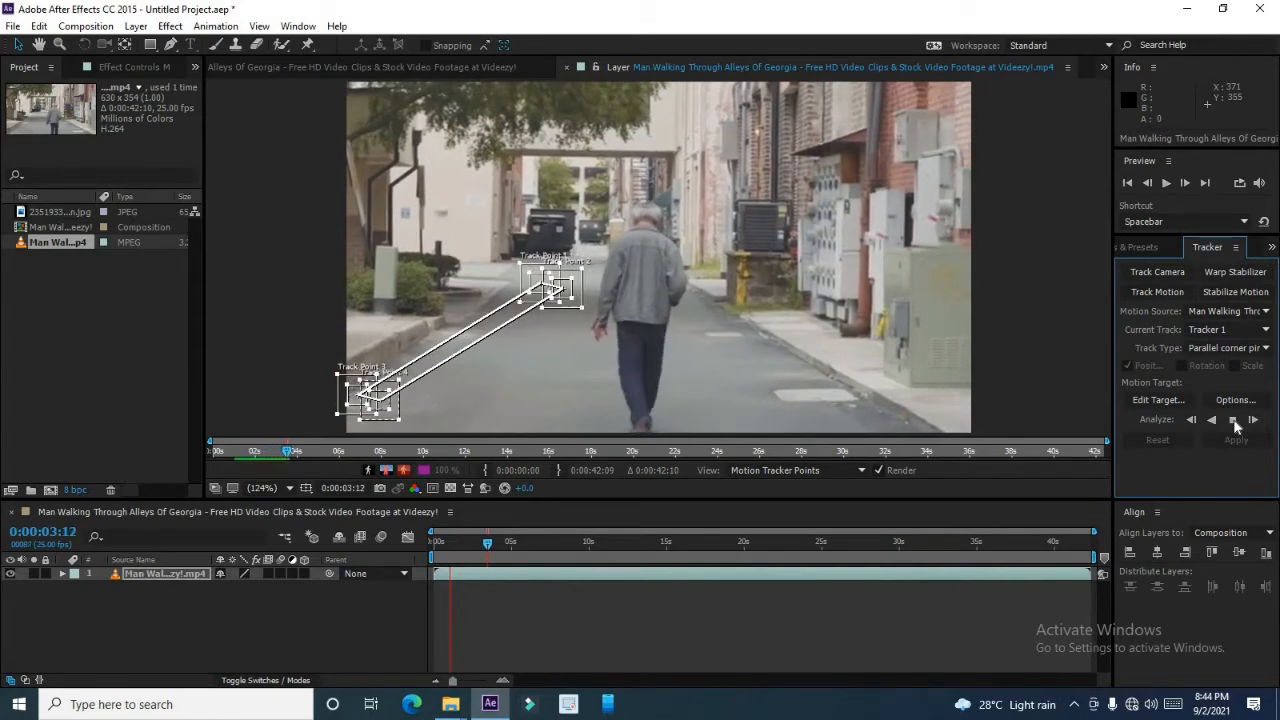
click(1233, 420)
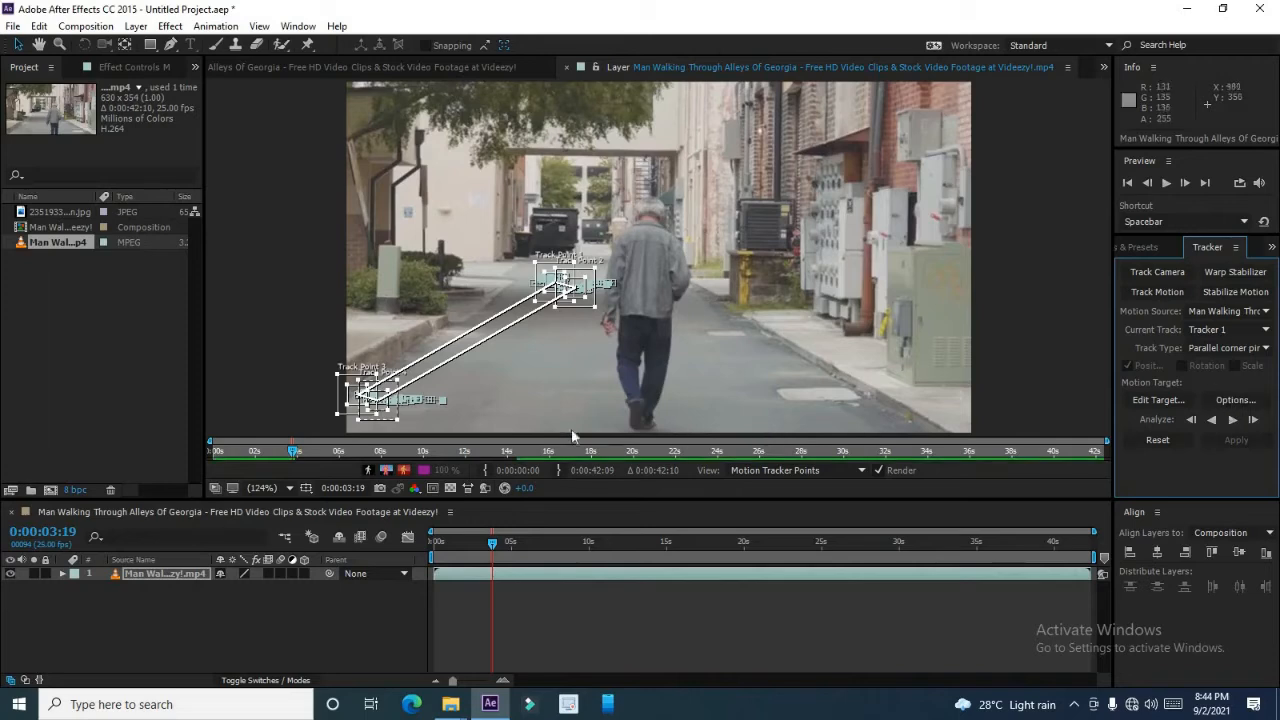
Realign the drifting track points between analysis runs and analyze forward to the end of the clip.
click(383, 418)
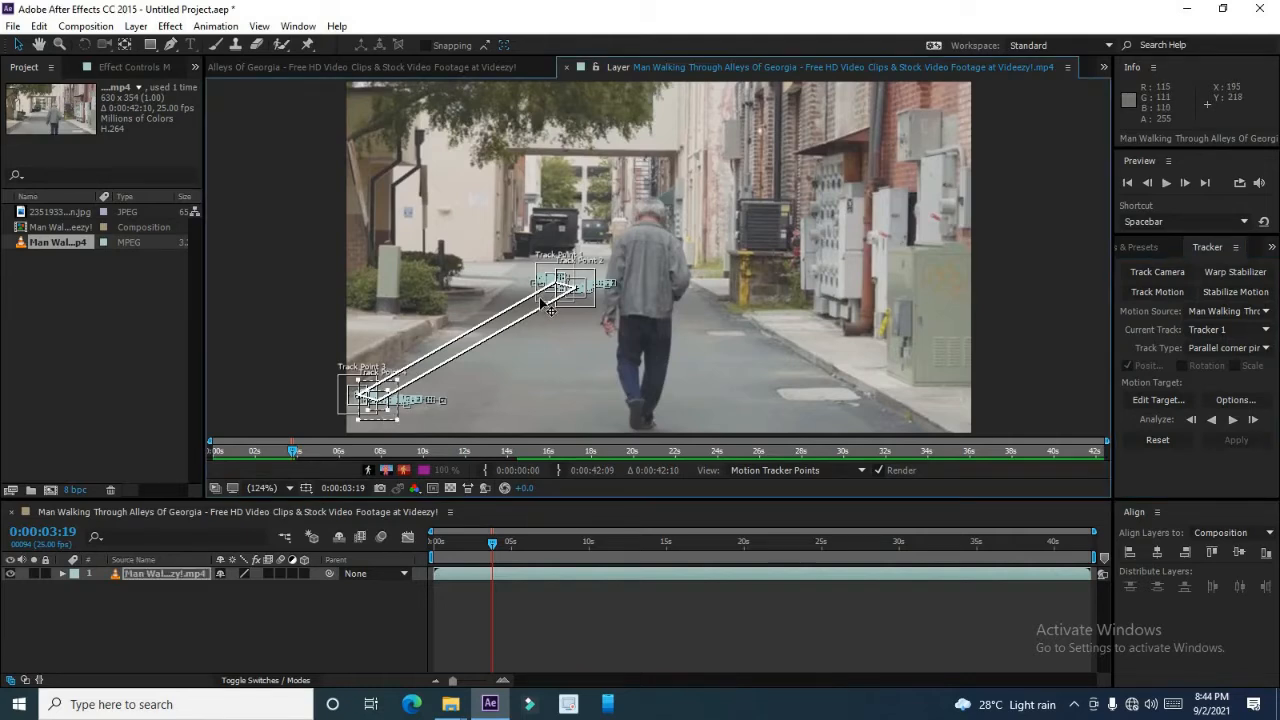
drag(527, 300, 491, 315)
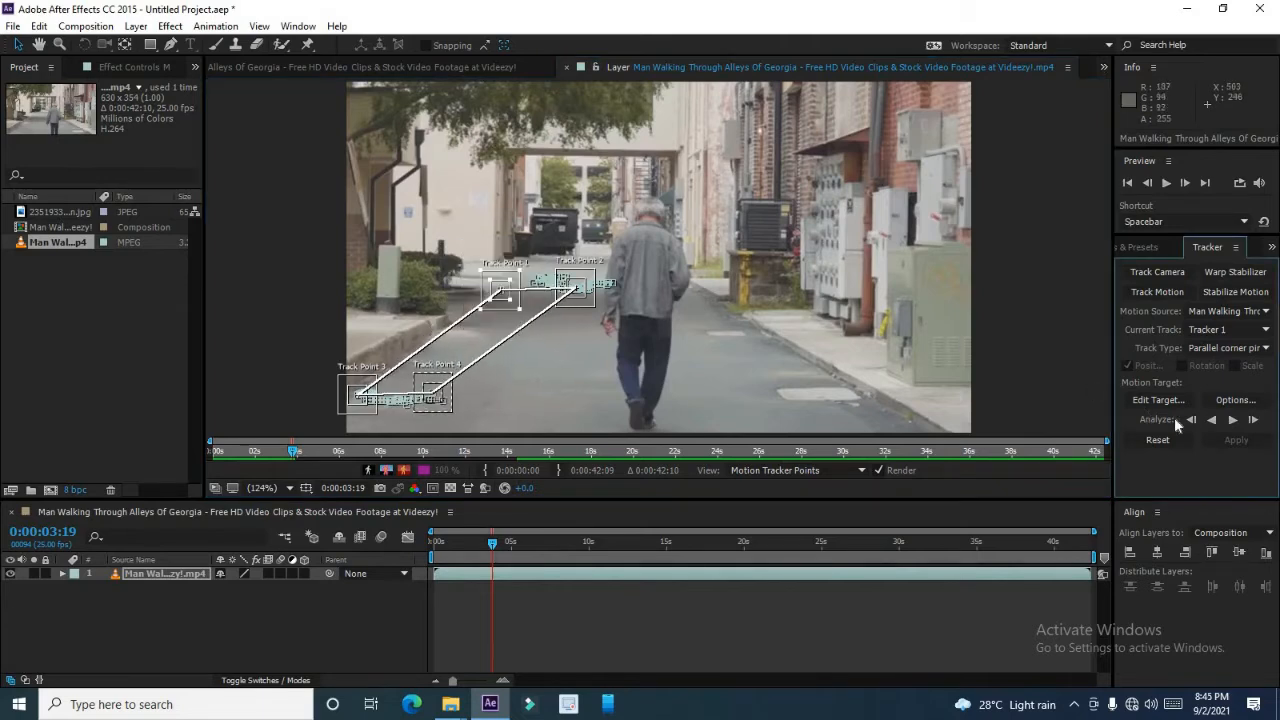
click(1228, 421)
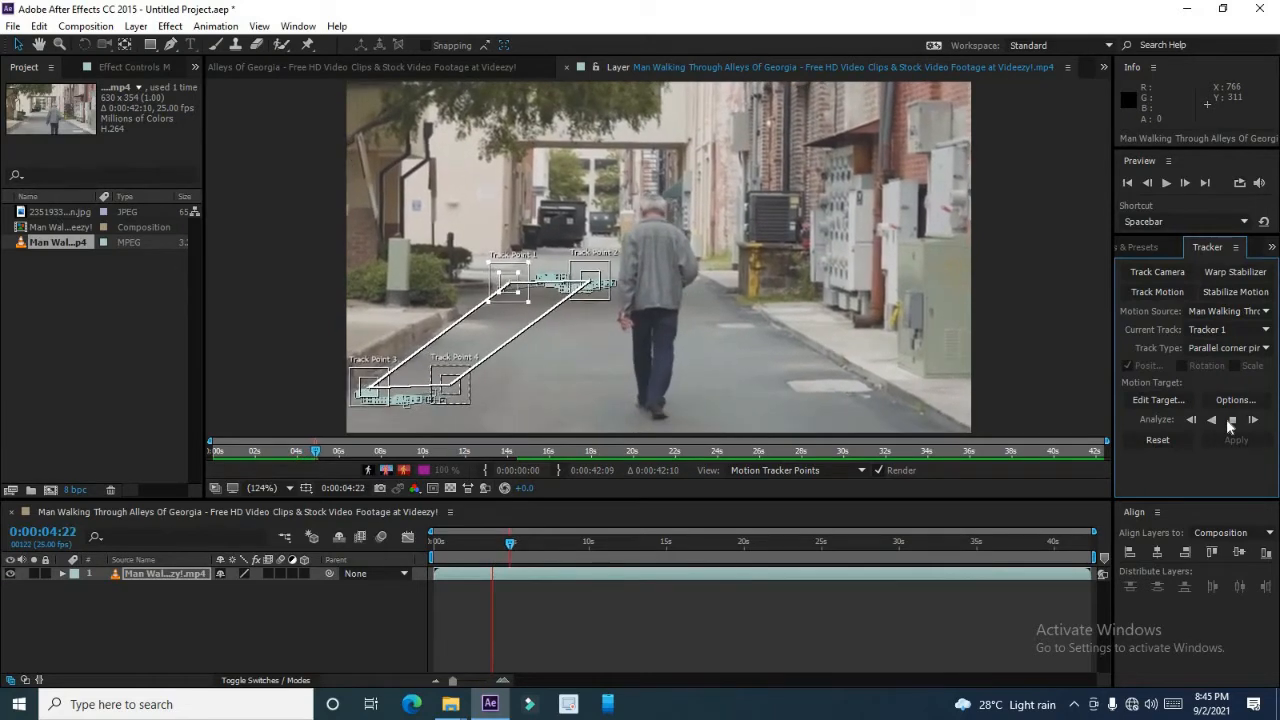
click(1229, 421)
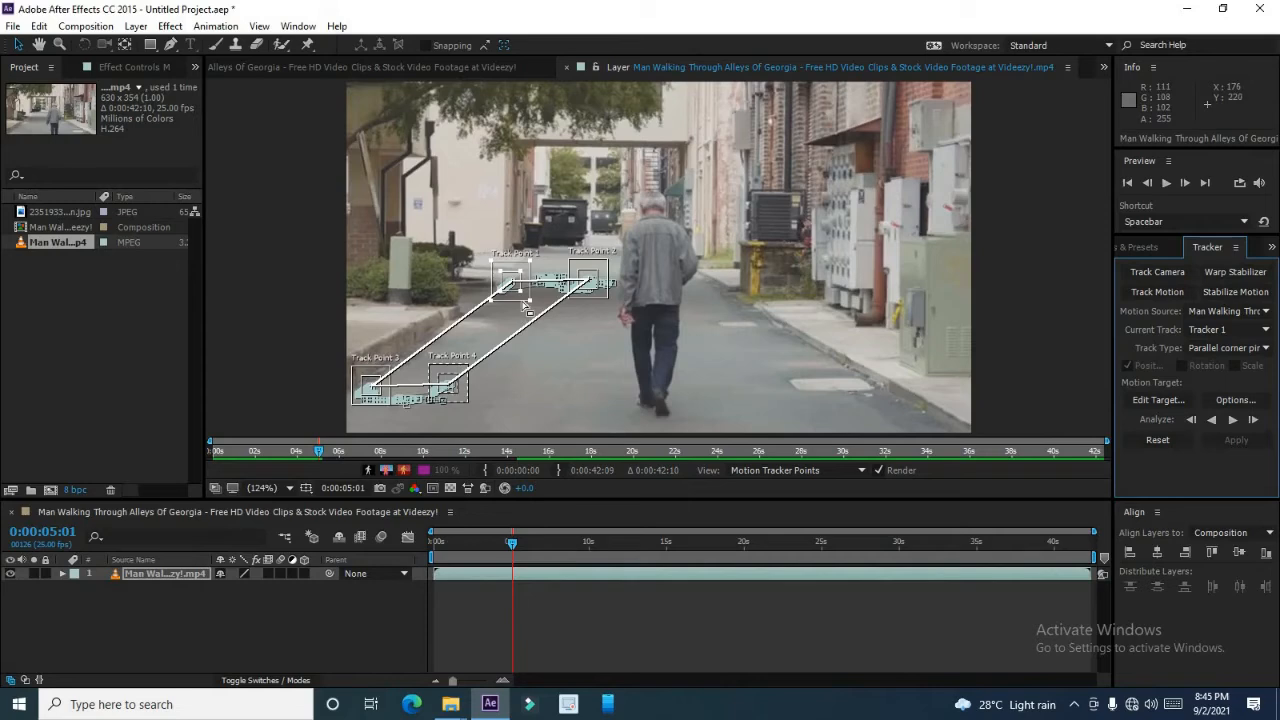
drag(518, 302, 516, 304)
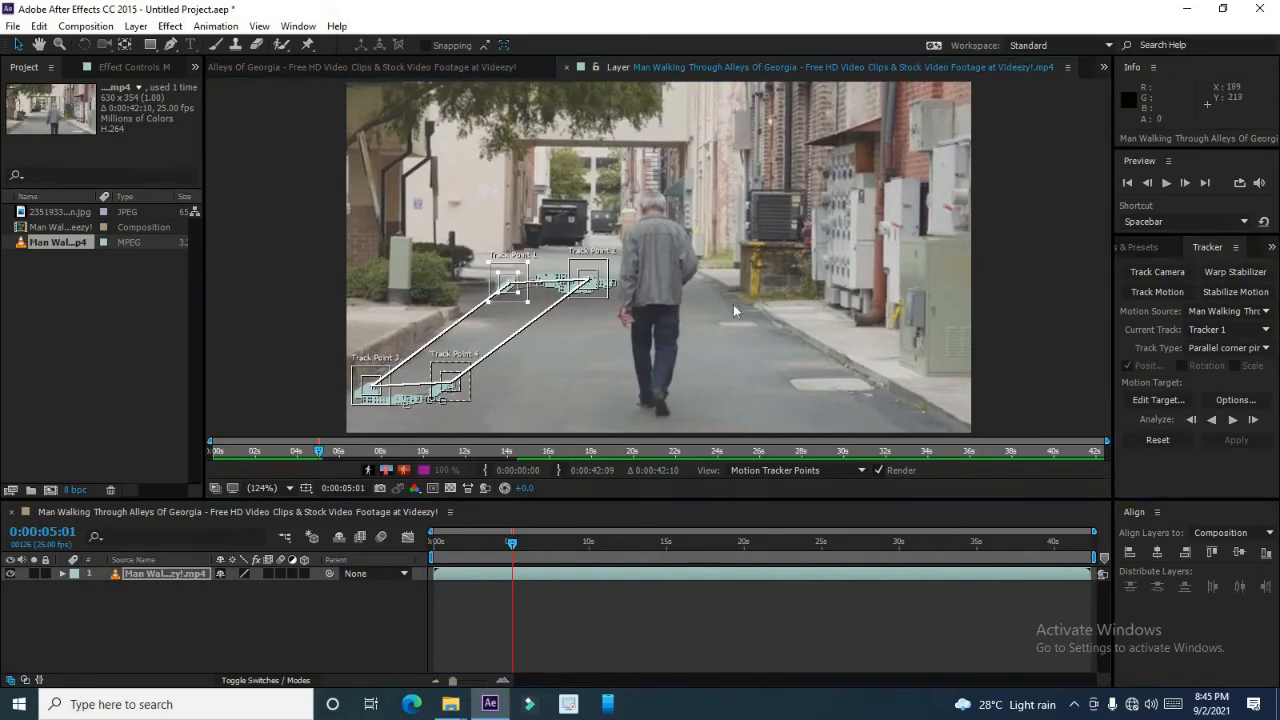
click(1234, 420)
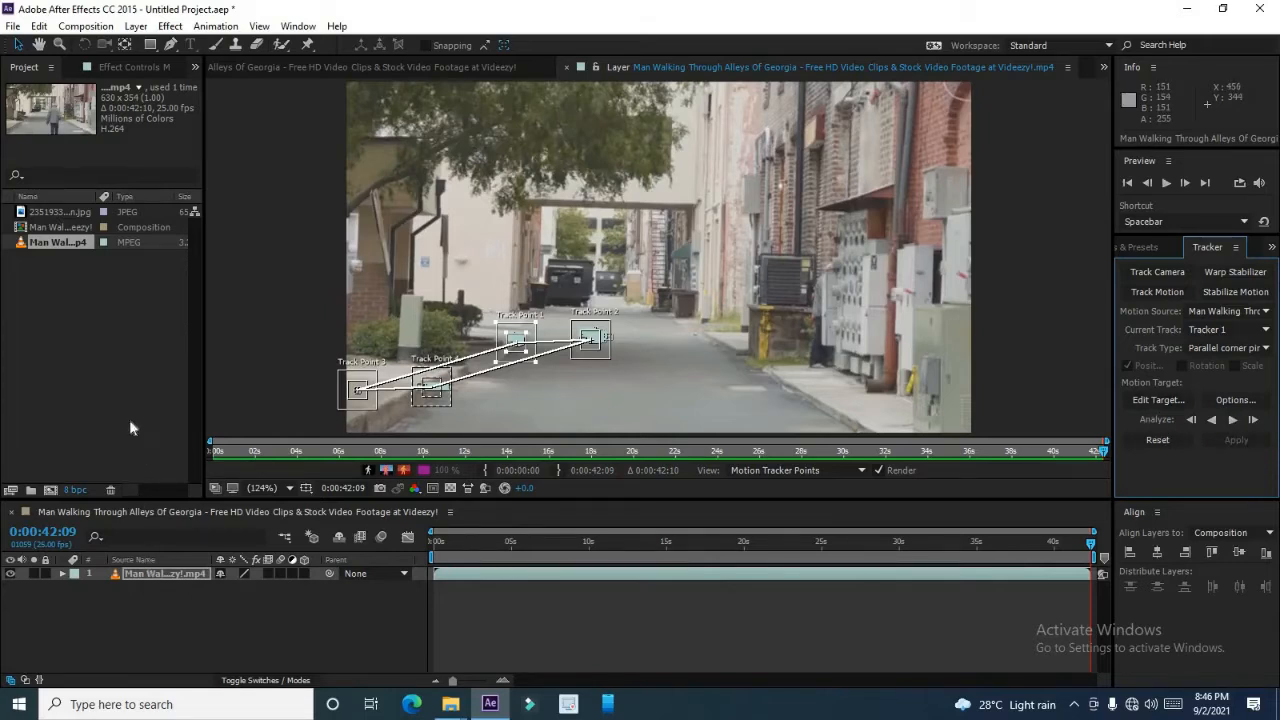
Add the image above the video in the composition and set its scale to 26%.
click(60, 213)
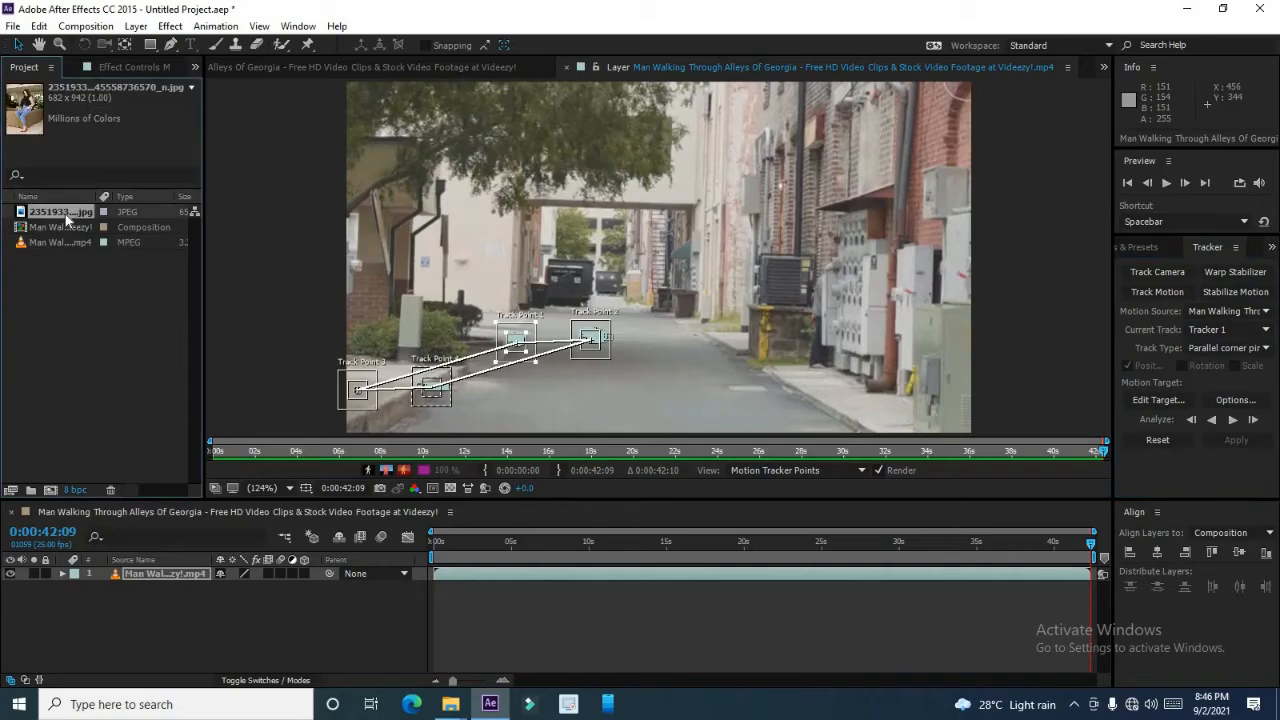
drag(66, 219, 120, 578)
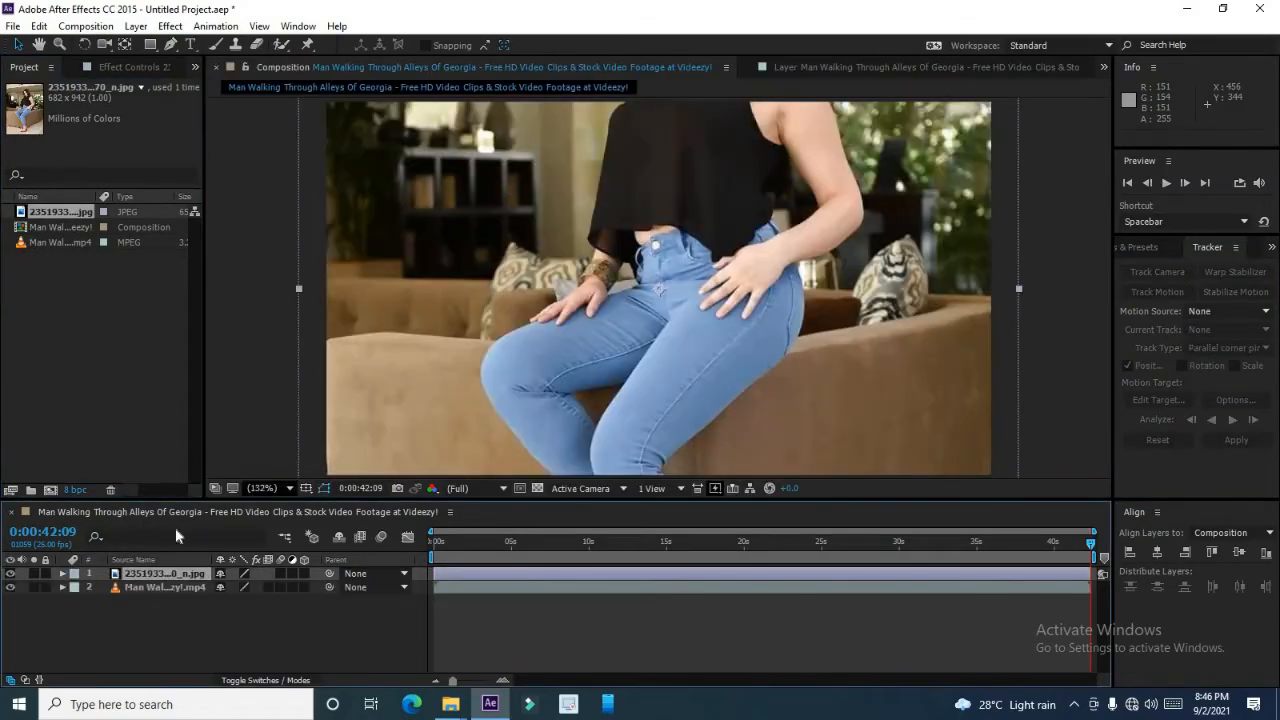
click(62, 573)
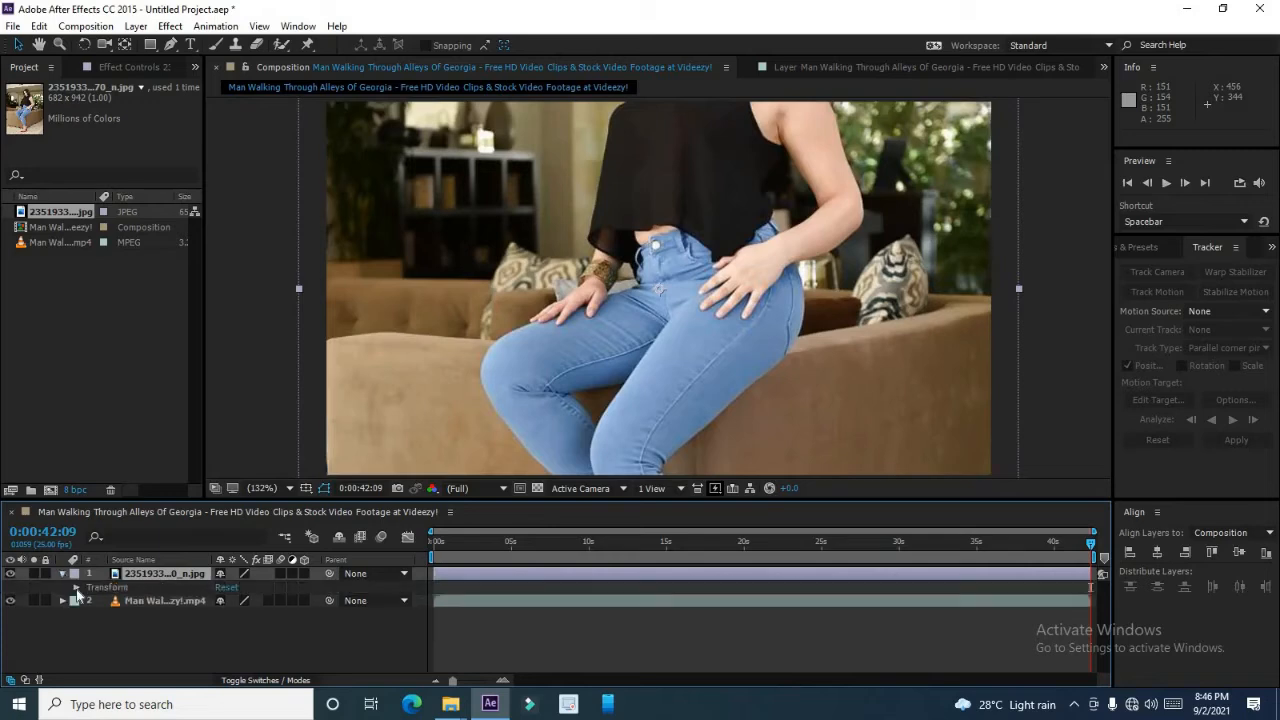
click(76, 587)
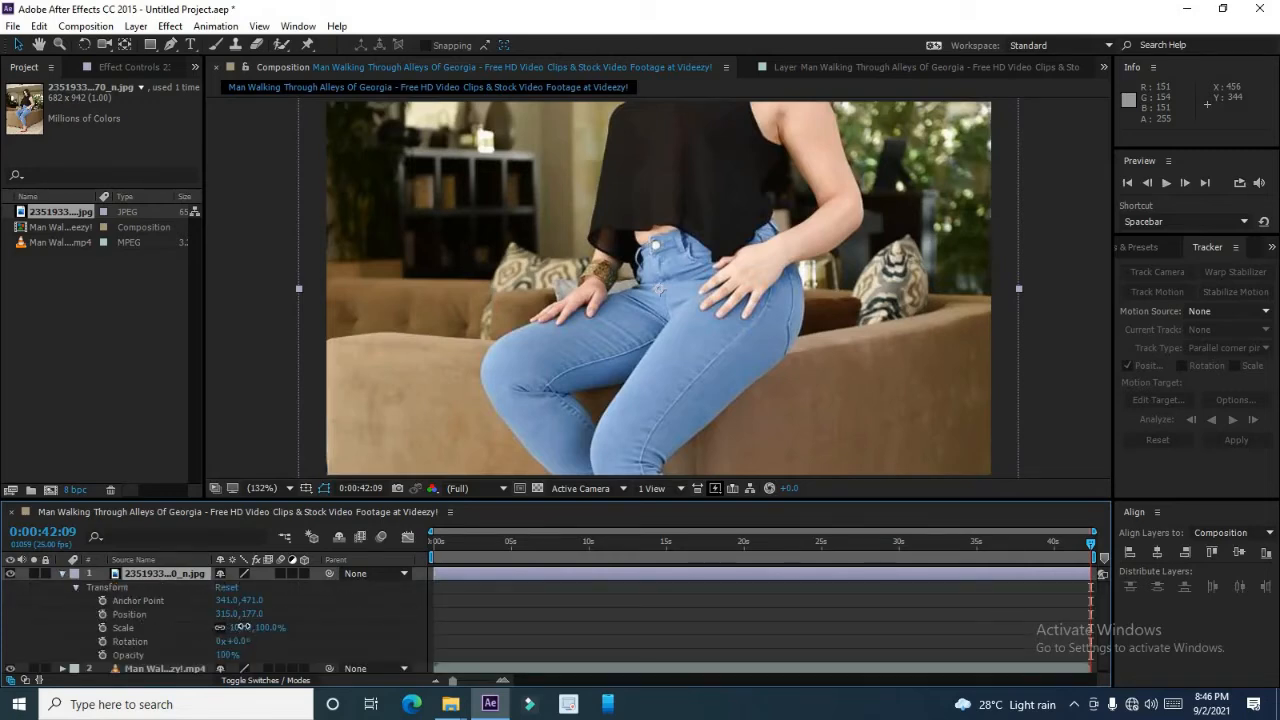
drag(230, 627, 189, 627)
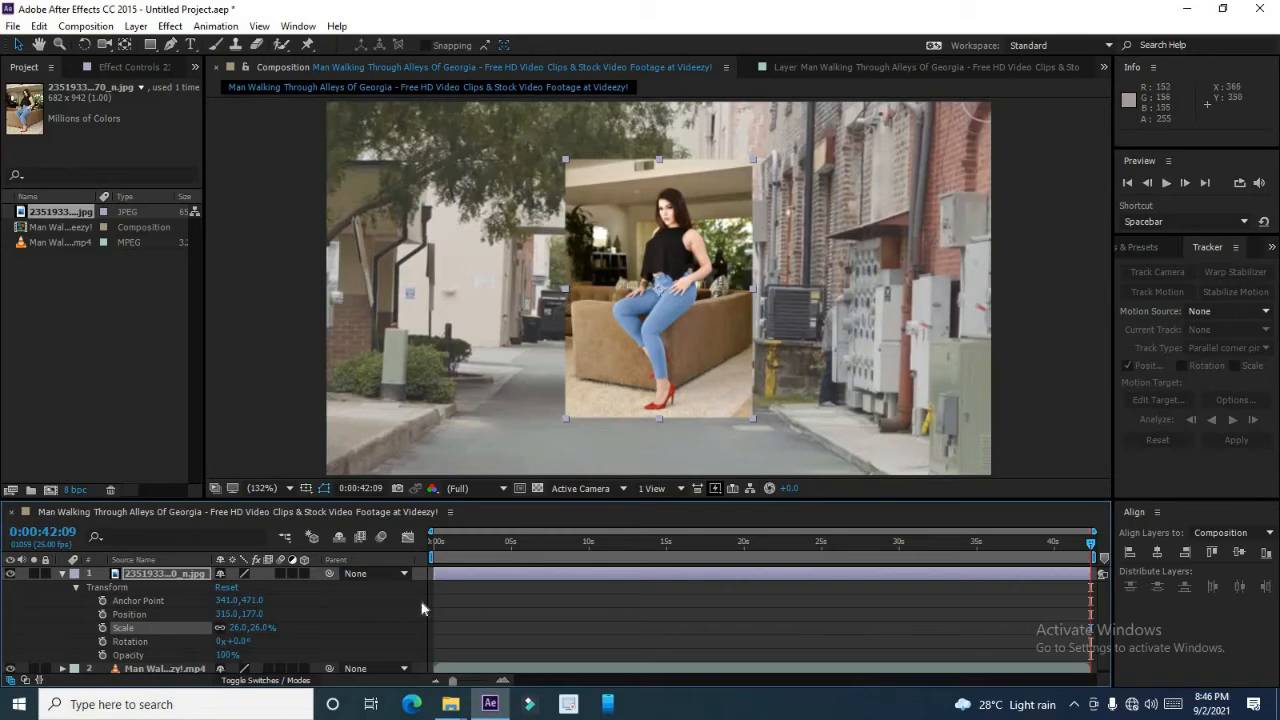
Set the image layer as the tracker's motion target and apply the corner pin track to it.
click(62, 575)
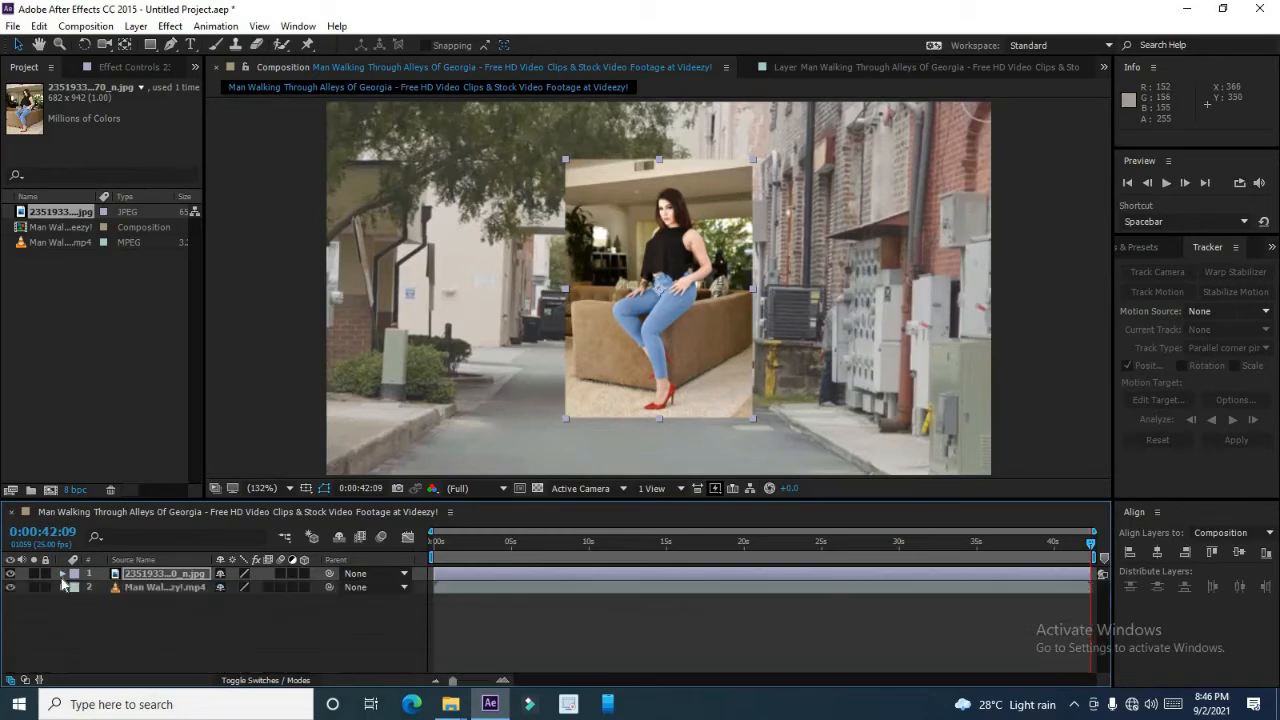
click(152, 592)
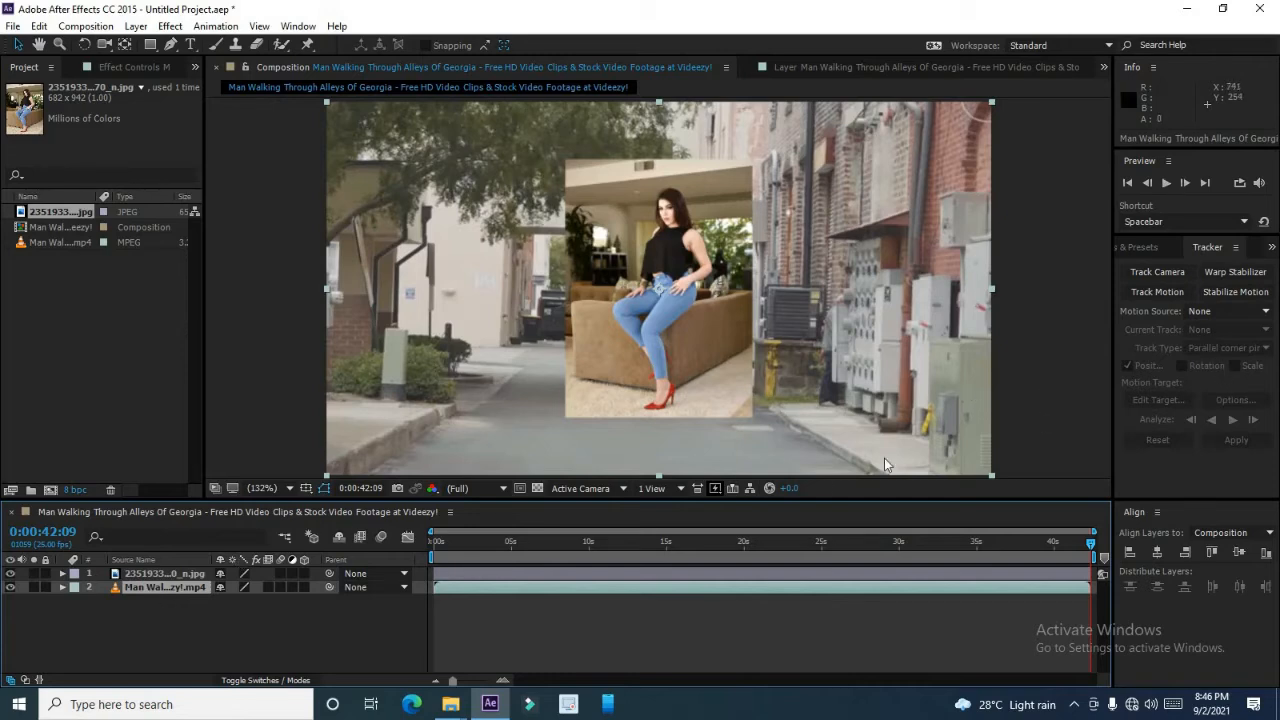
click(831, 66)
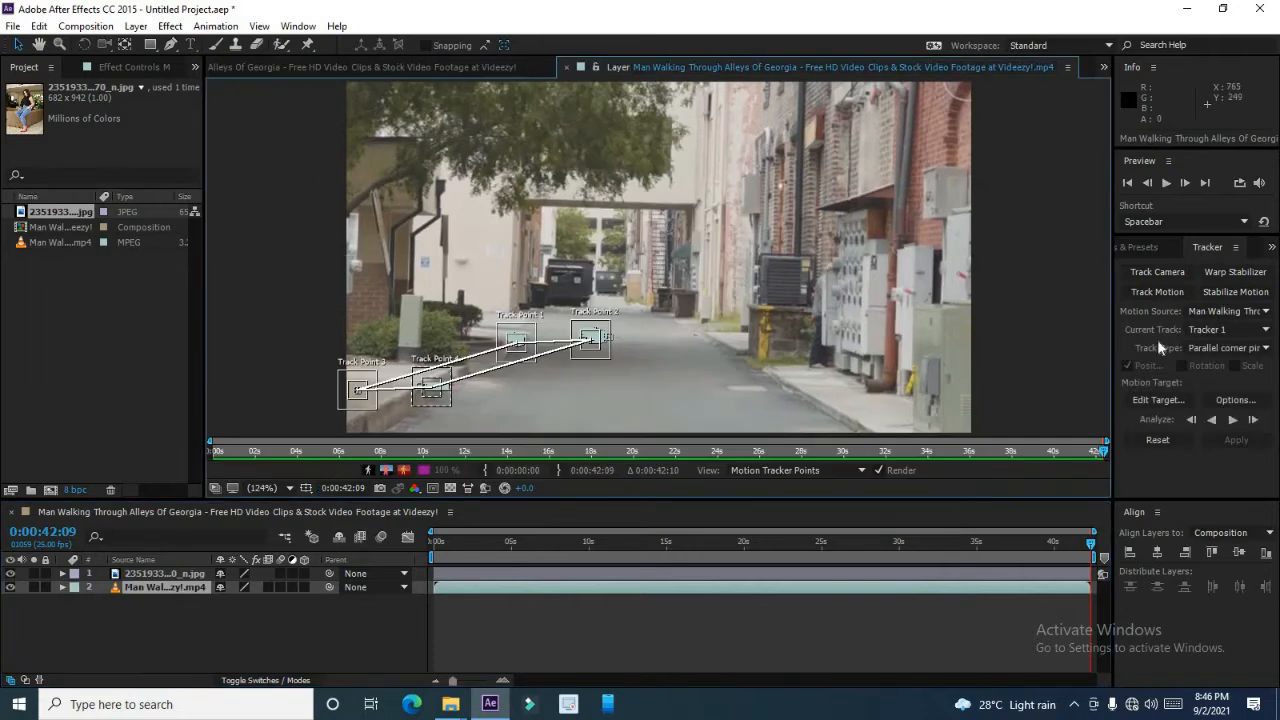
click(1171, 398)
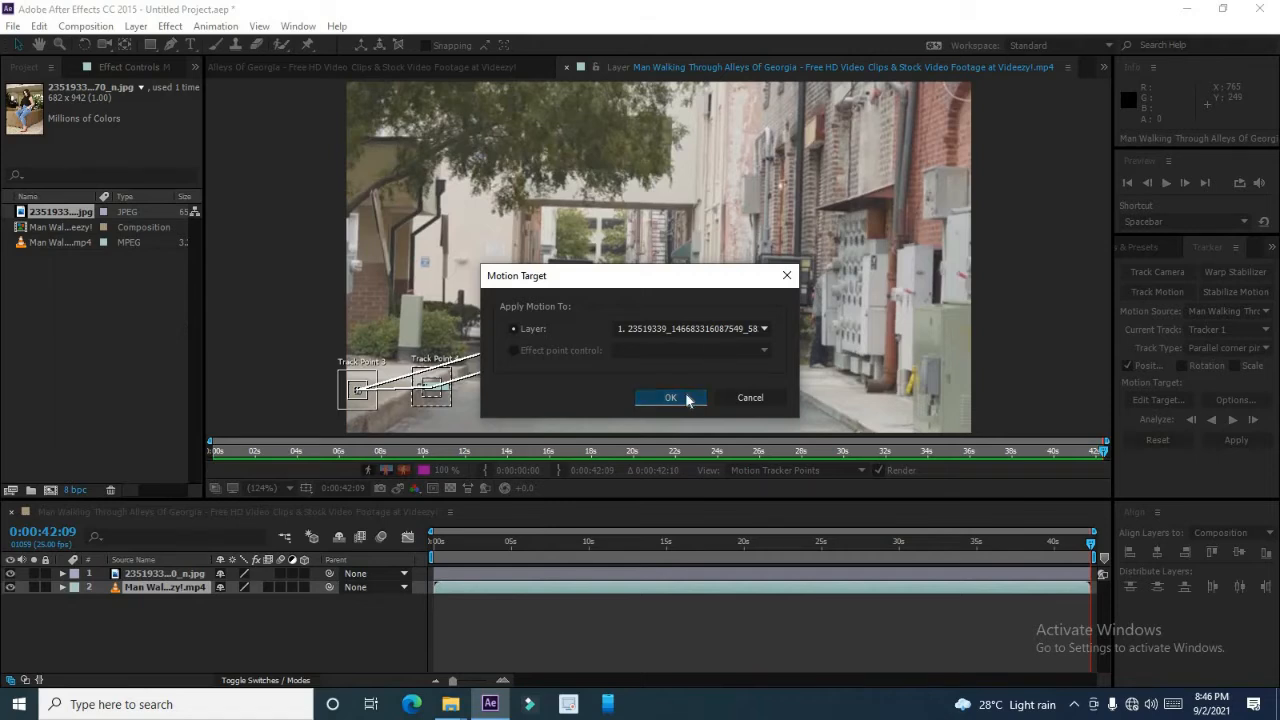
click(686, 398)
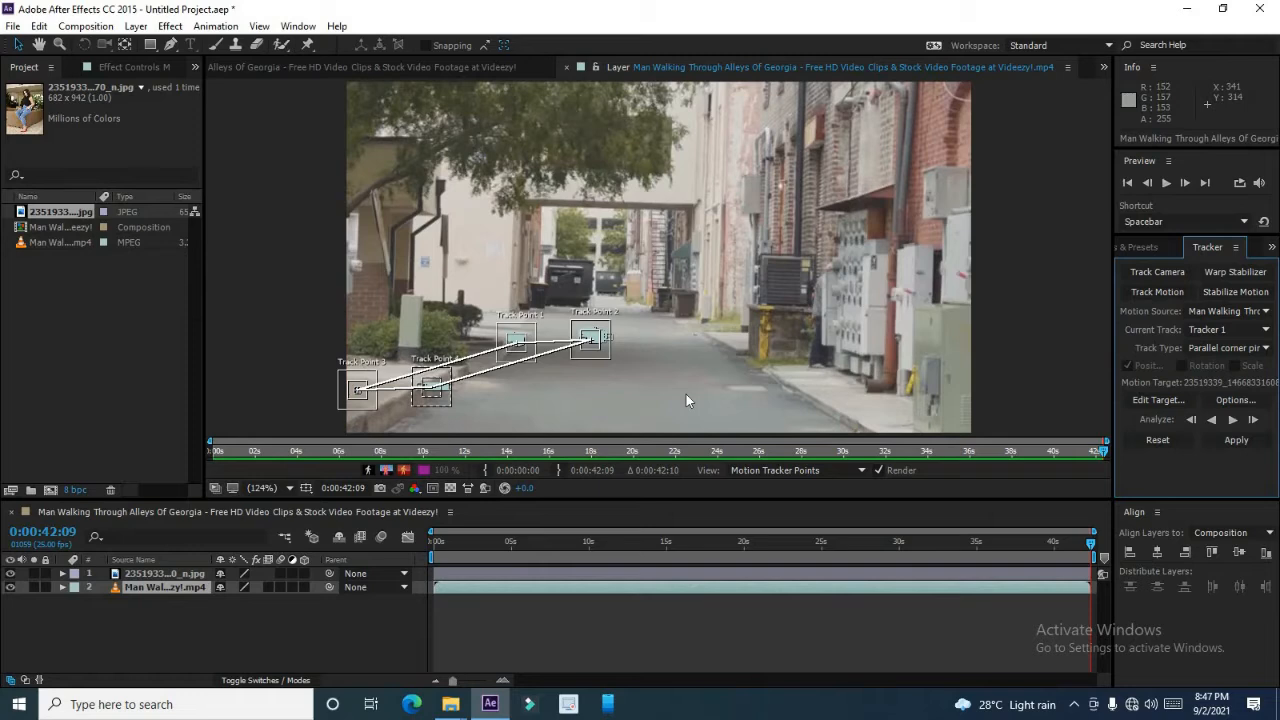
click(1224, 440)
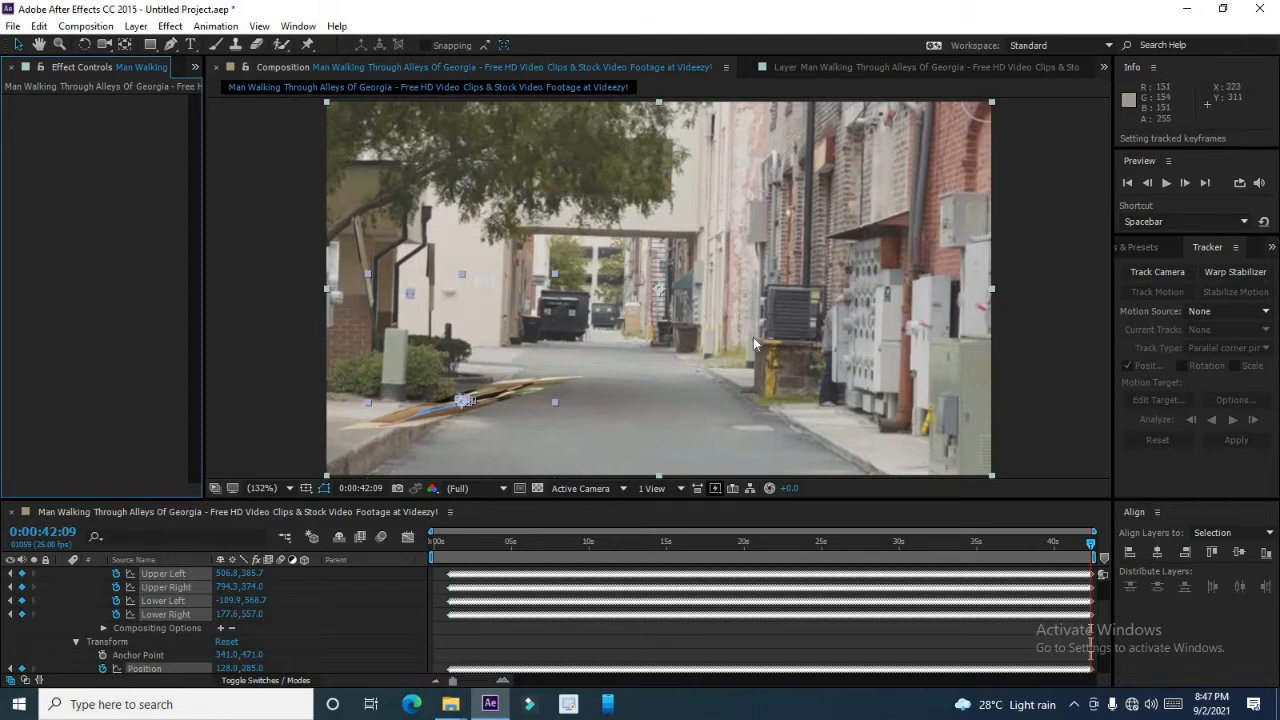
Zoom into the composition and compare the pinned image against the track points in the layer view.
click(490, 401)
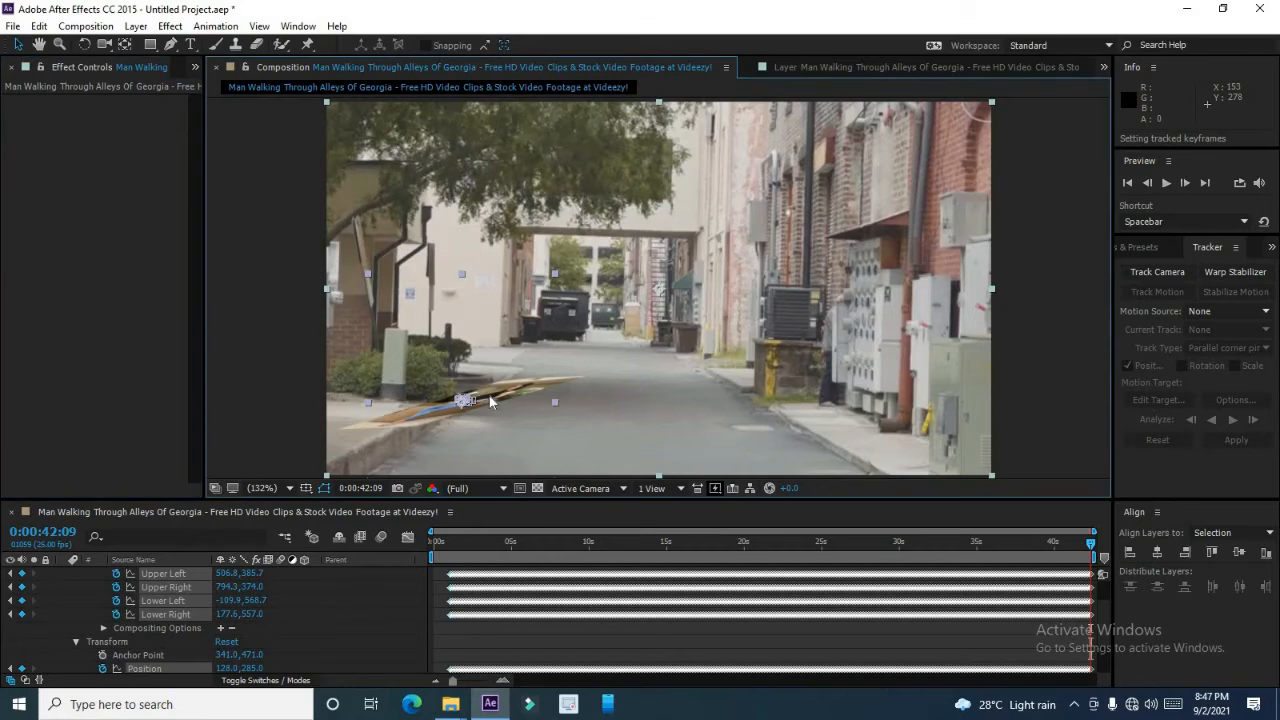
key(period)
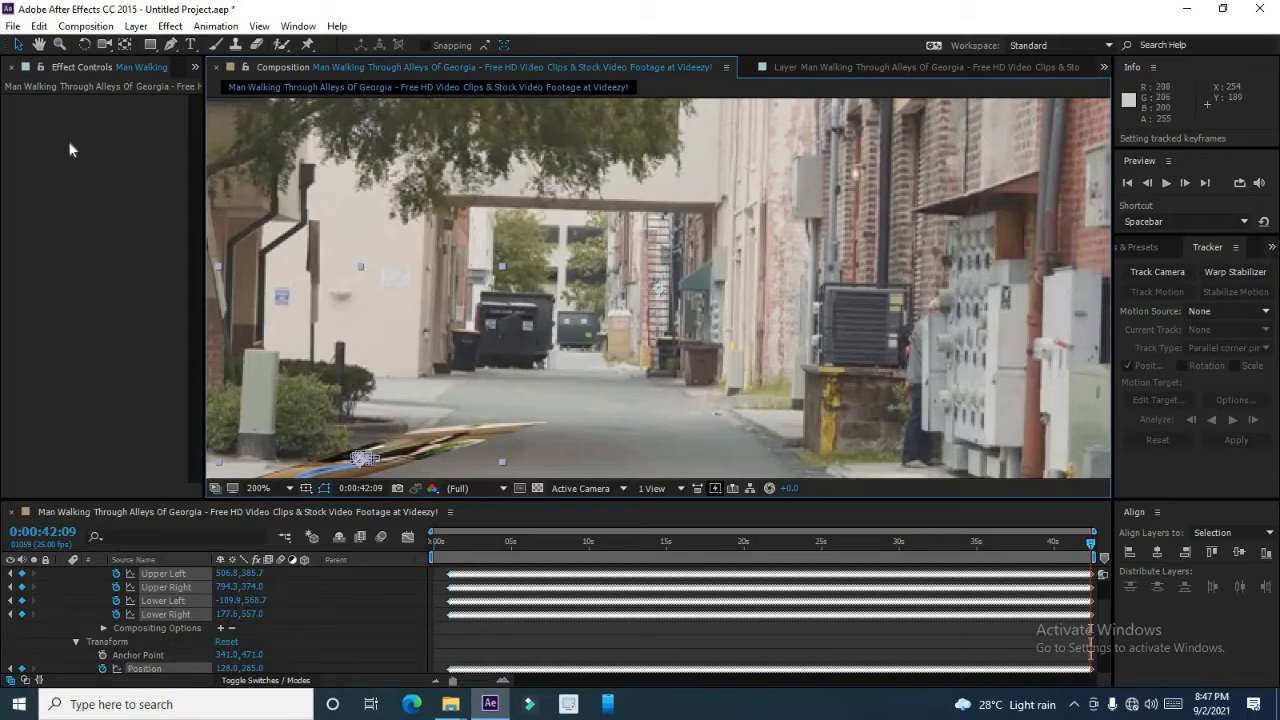
key(h)
drag(503, 371, 598, 256)
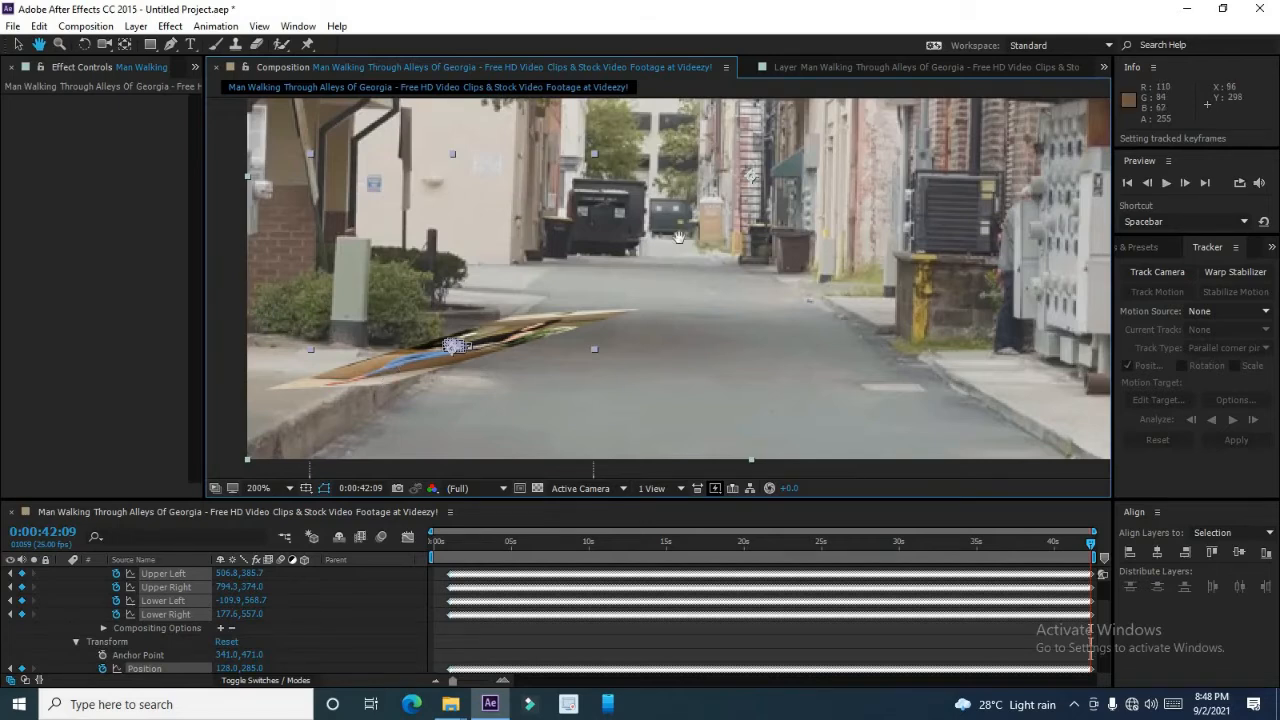
click(822, 66)
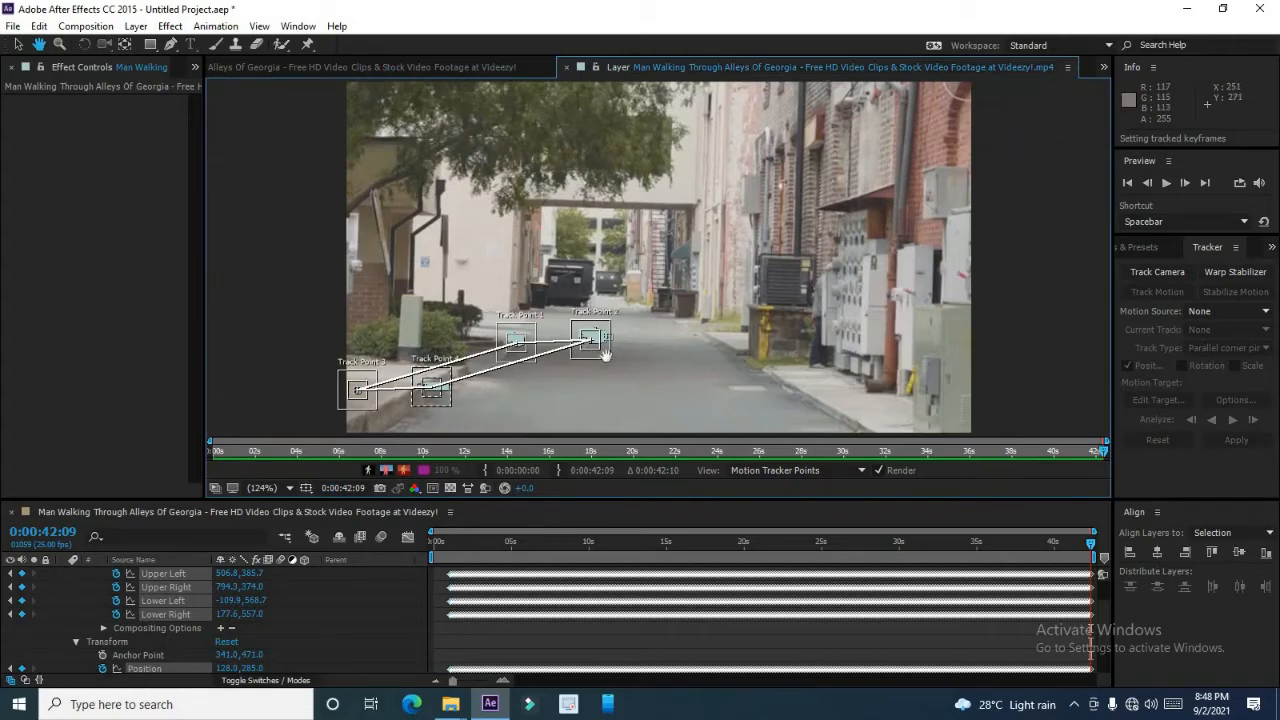
key(v)
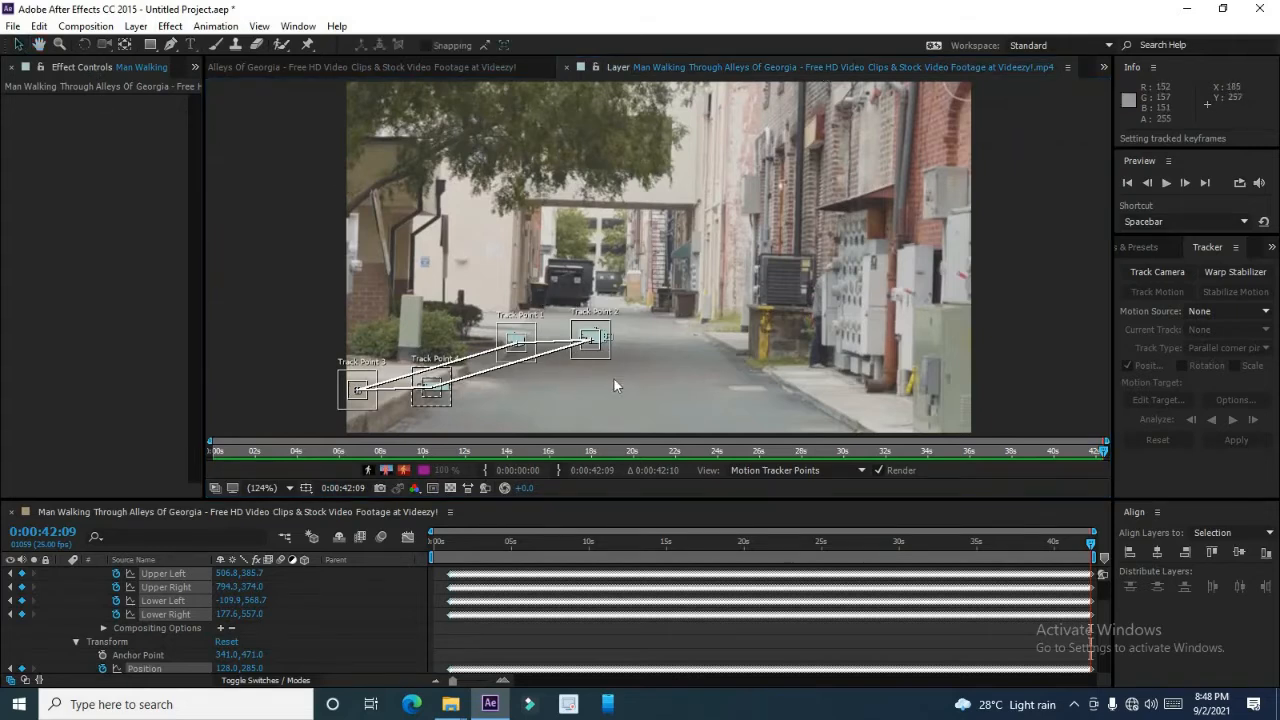
drag(612, 355, 657, 368)
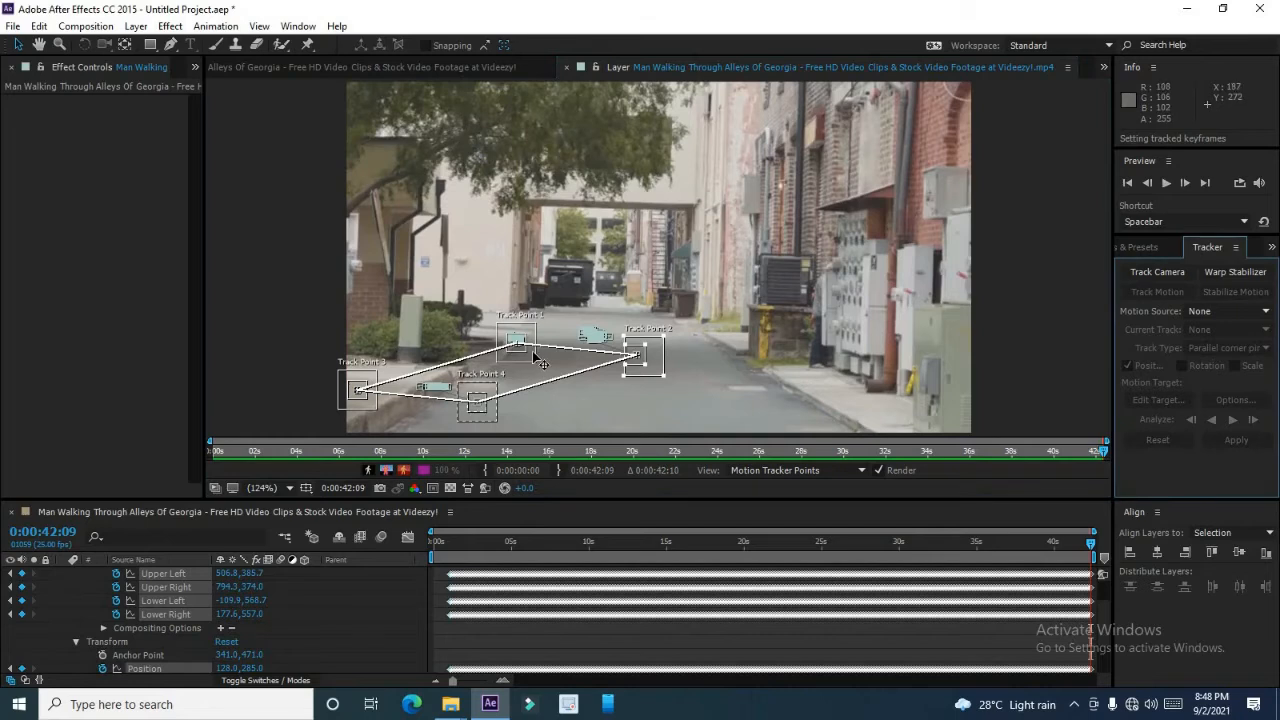
click(431, 62)
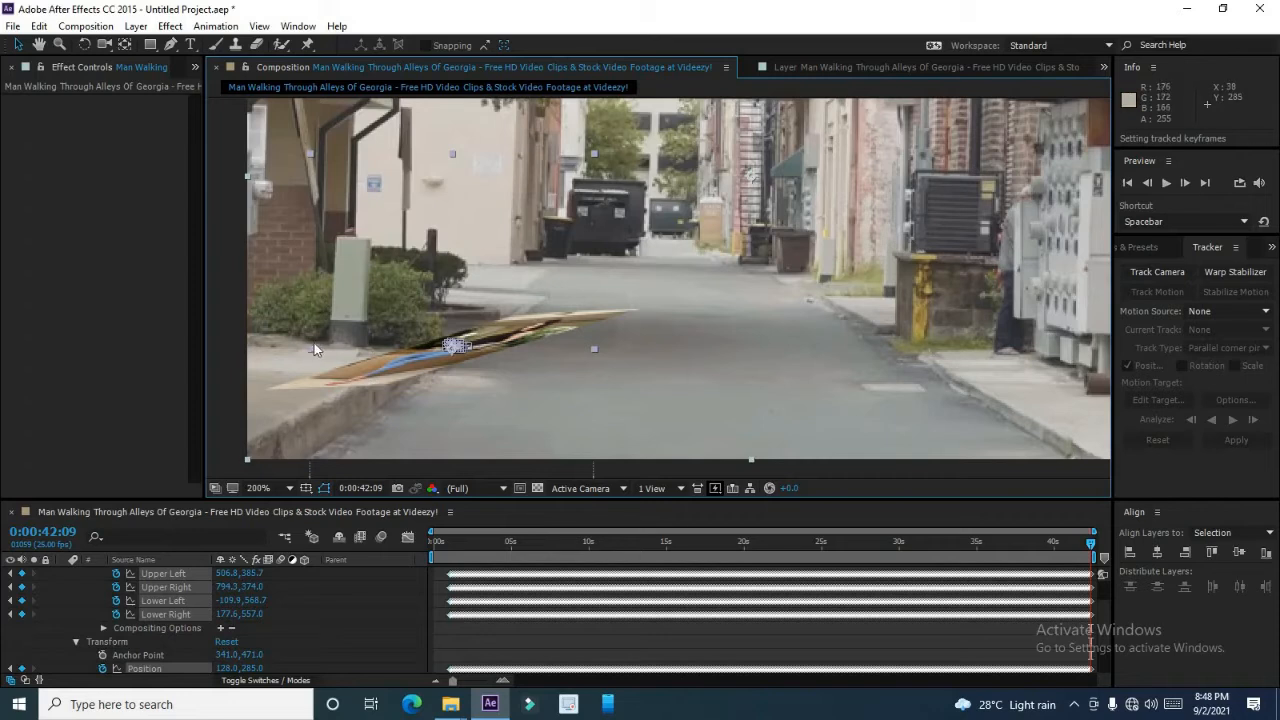
Nudge the pinned image slightly left and scrub the Upper Left corner pin's x value to 473.8.
mouse_move(311, 348)
mouse_down()
mouse_move(331, 344)
mouse_move(311, 344)
mouse_up()
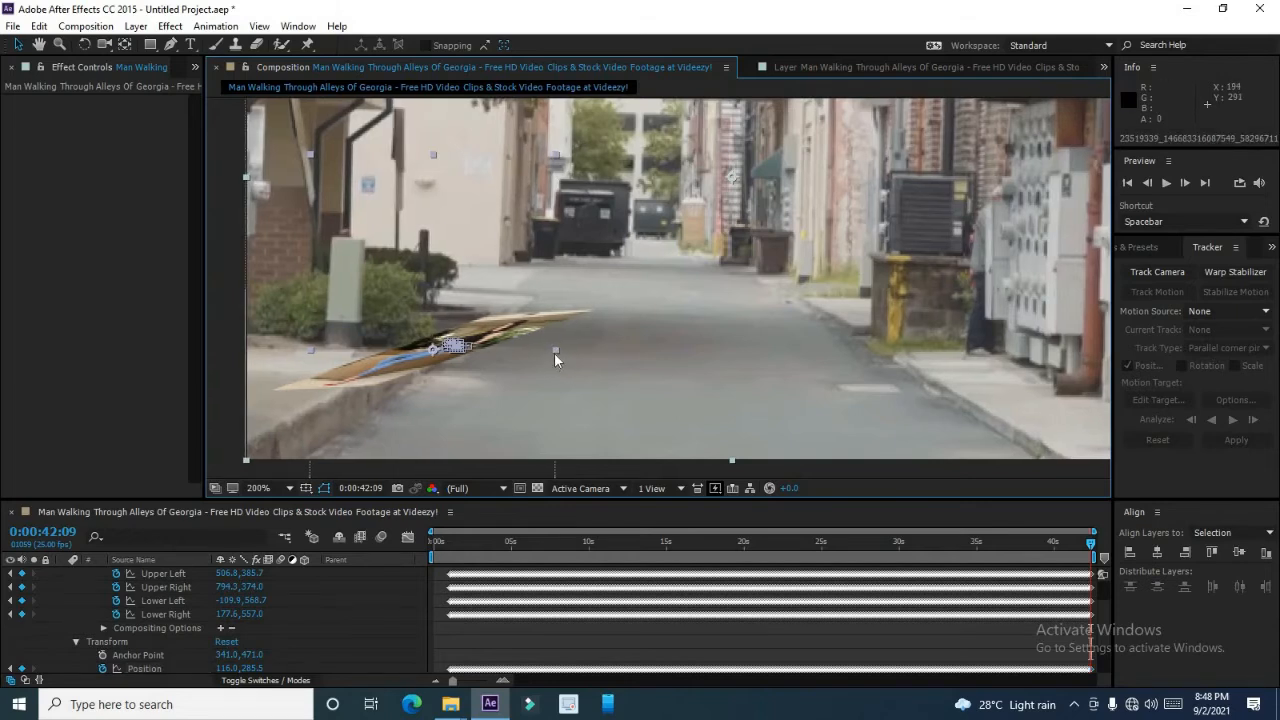
click(460, 346)
click(428, 363)
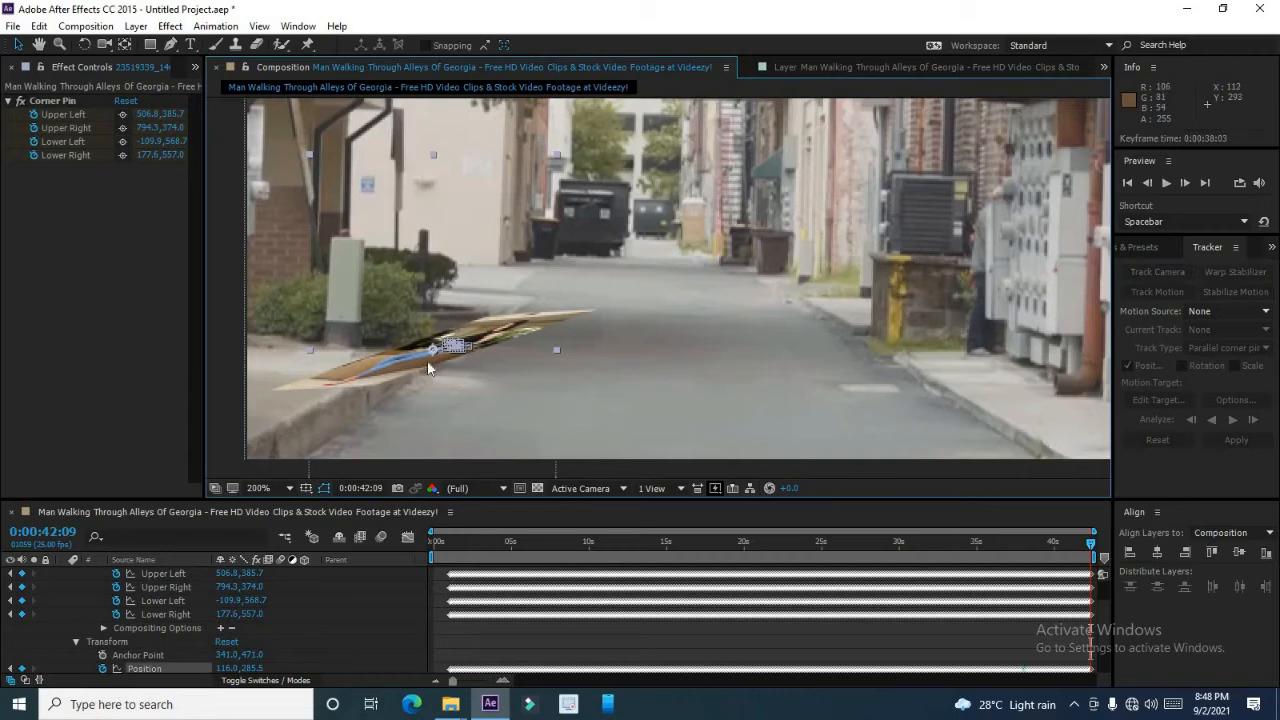
drag(138, 117, 239, 120)
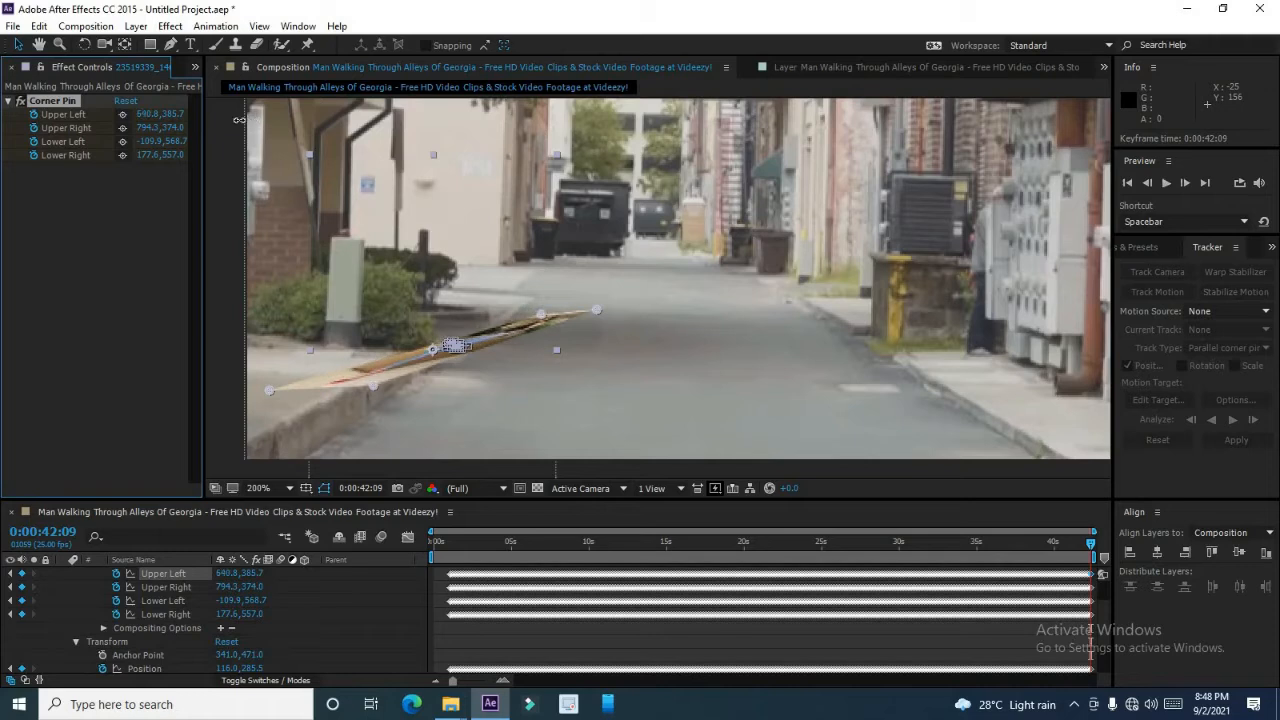
drag(132, 116, 45, 118)
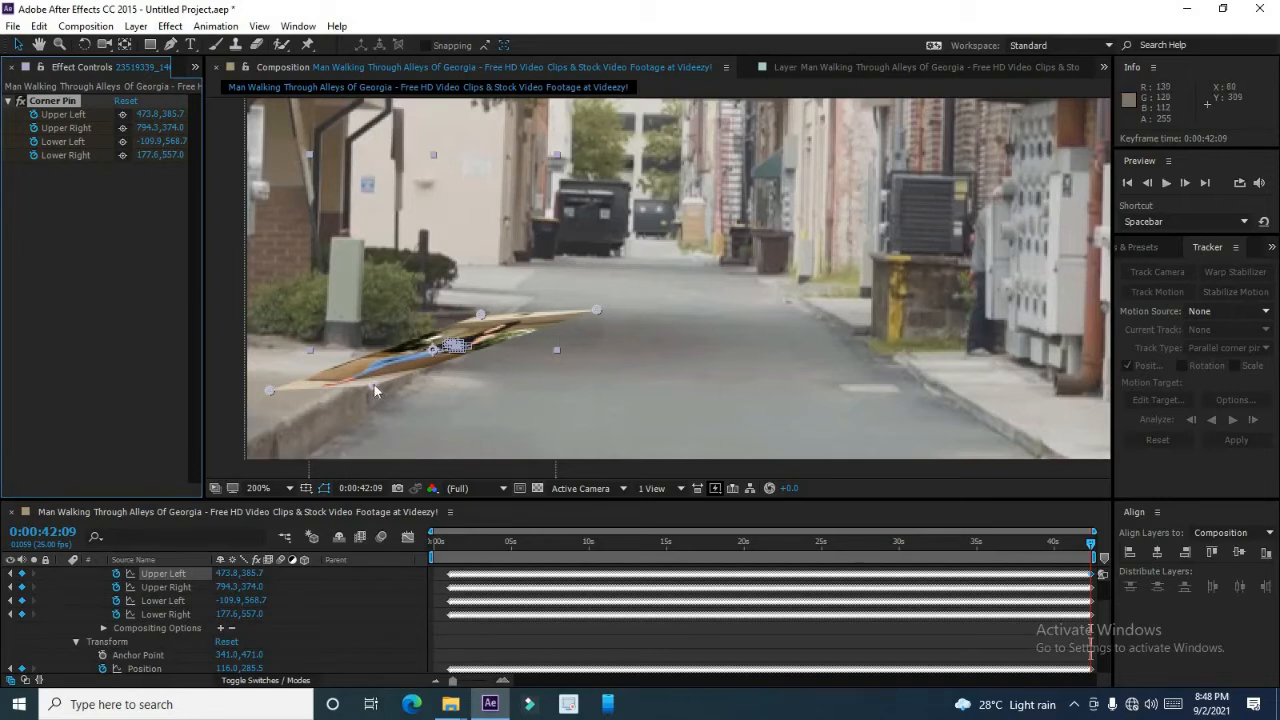
Drag the four corner pin handles to spread the image into a larger parallelogram lying on the road.
drag(374, 384, 442, 432)
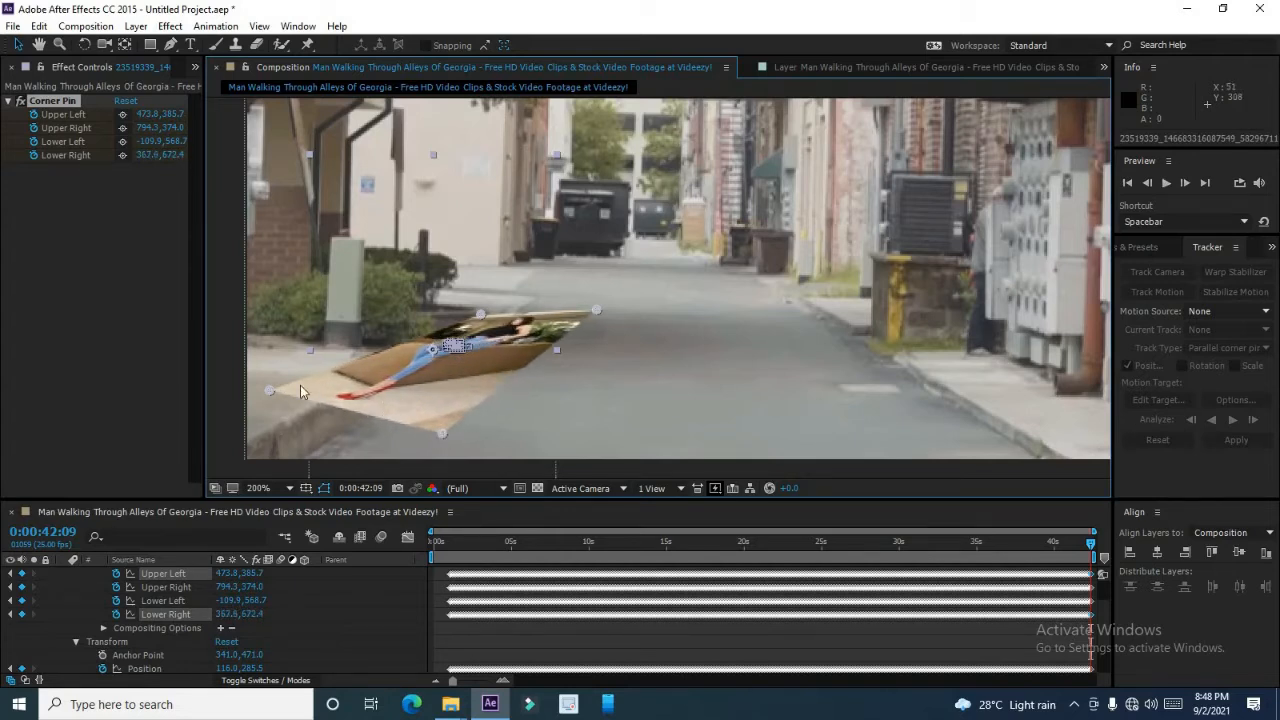
drag(268, 390, 336, 434)
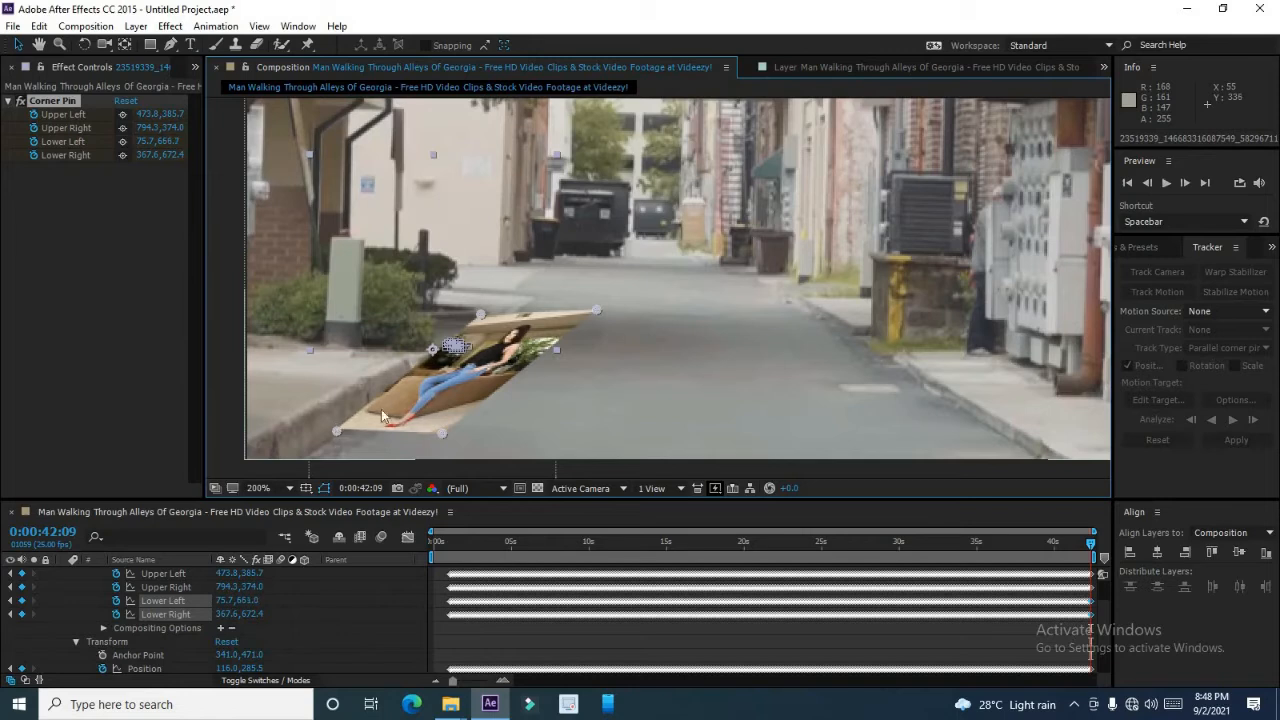
drag(495, 322, 624, 310)
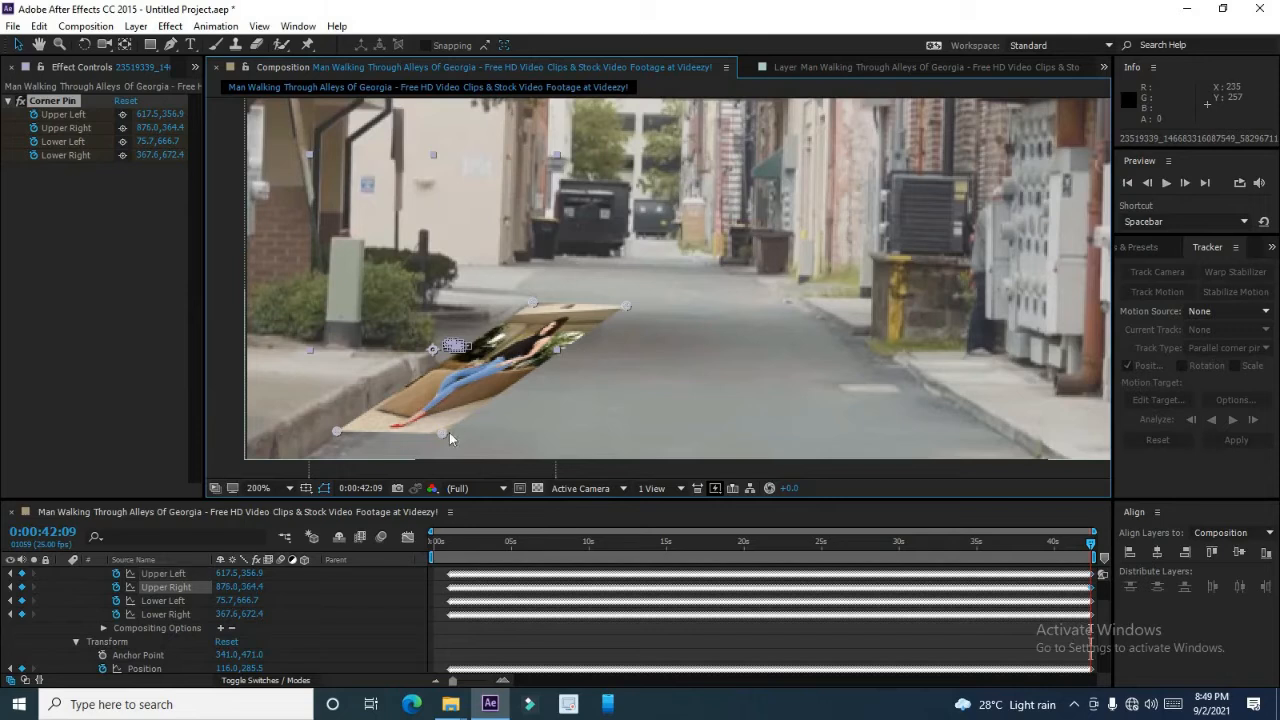
drag(443, 433, 482, 455)
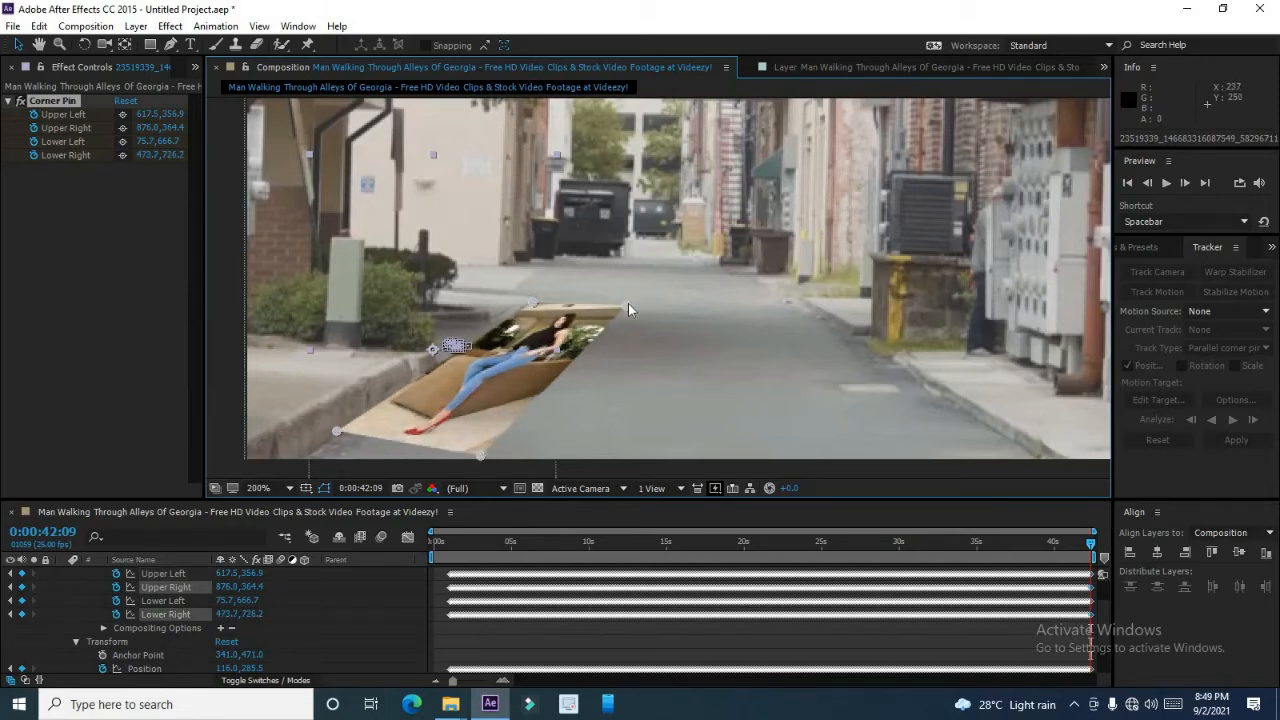
drag(628, 305, 630, 323)
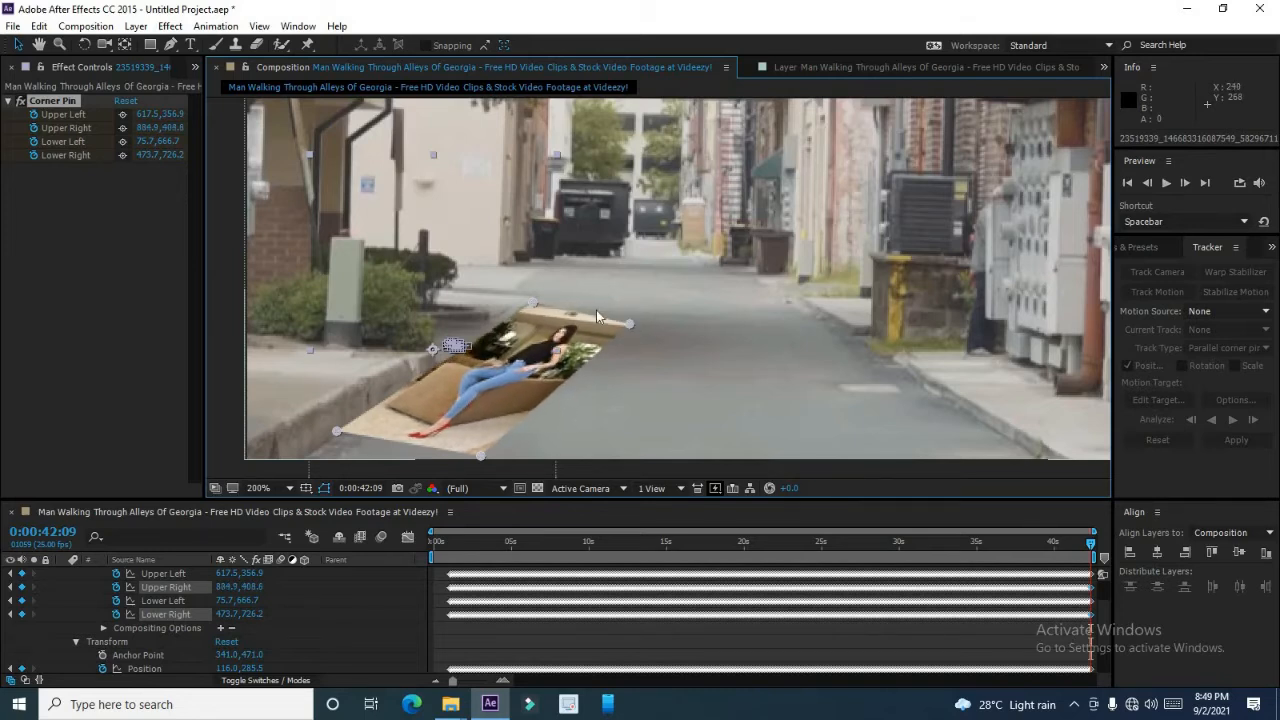
Move the pinned image slightly down and zoom out and back in to check its placement.
click(532, 298)
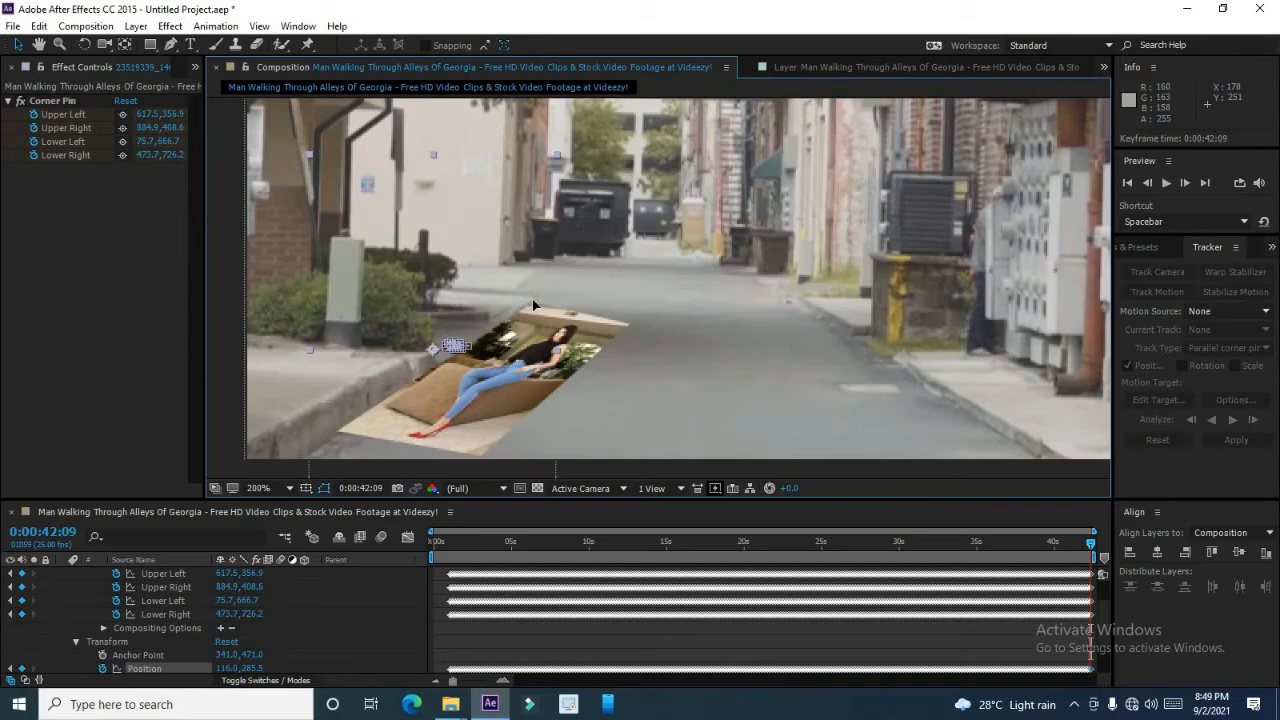
drag(532, 299, 533, 306)
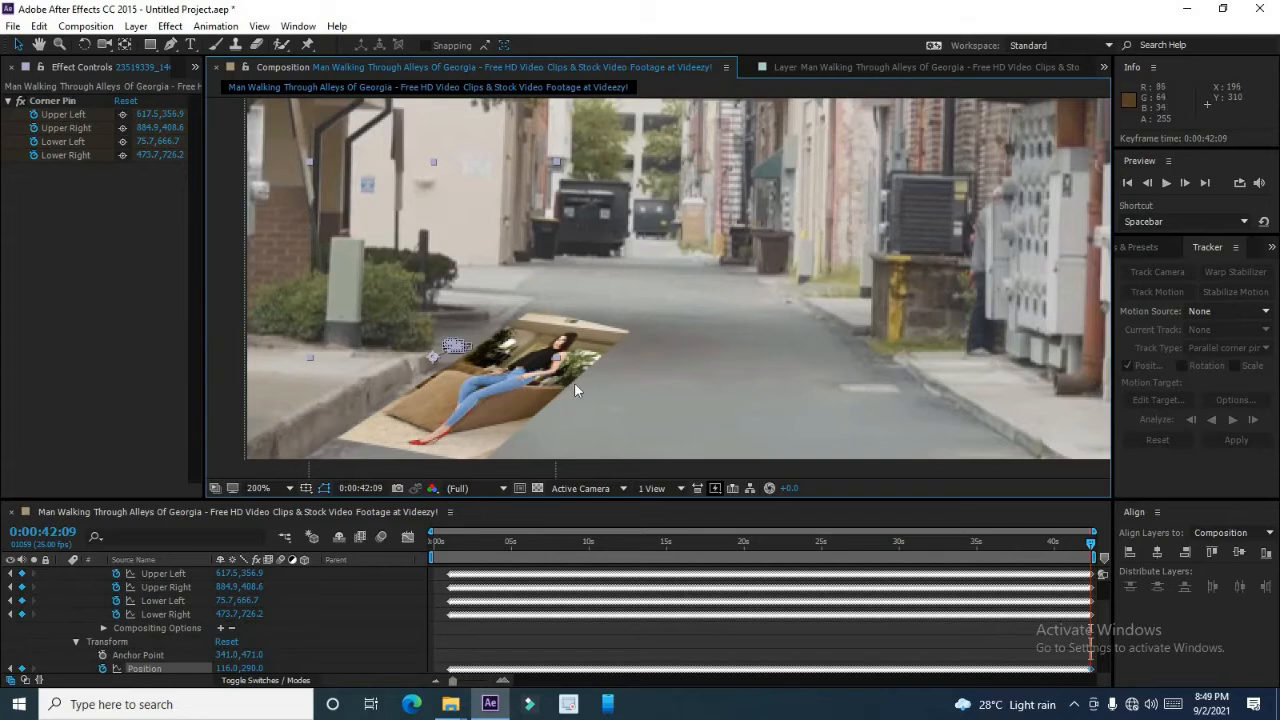
key(comma)
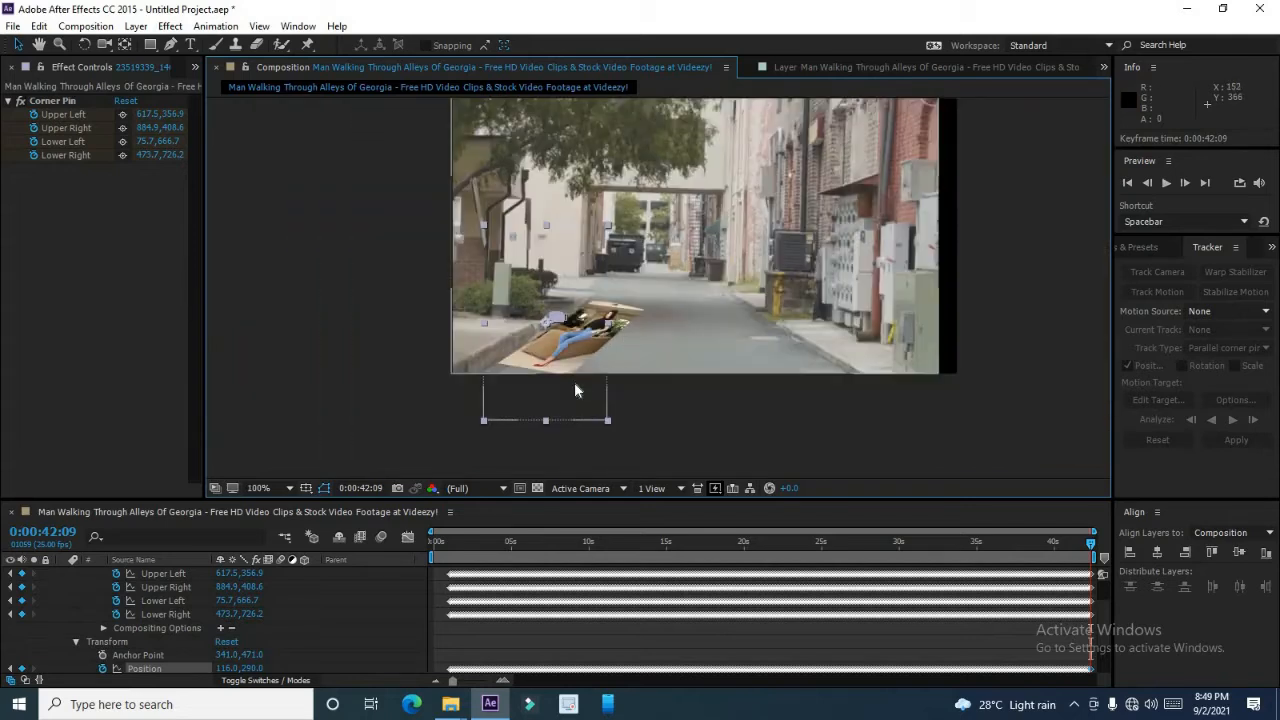
key(period)
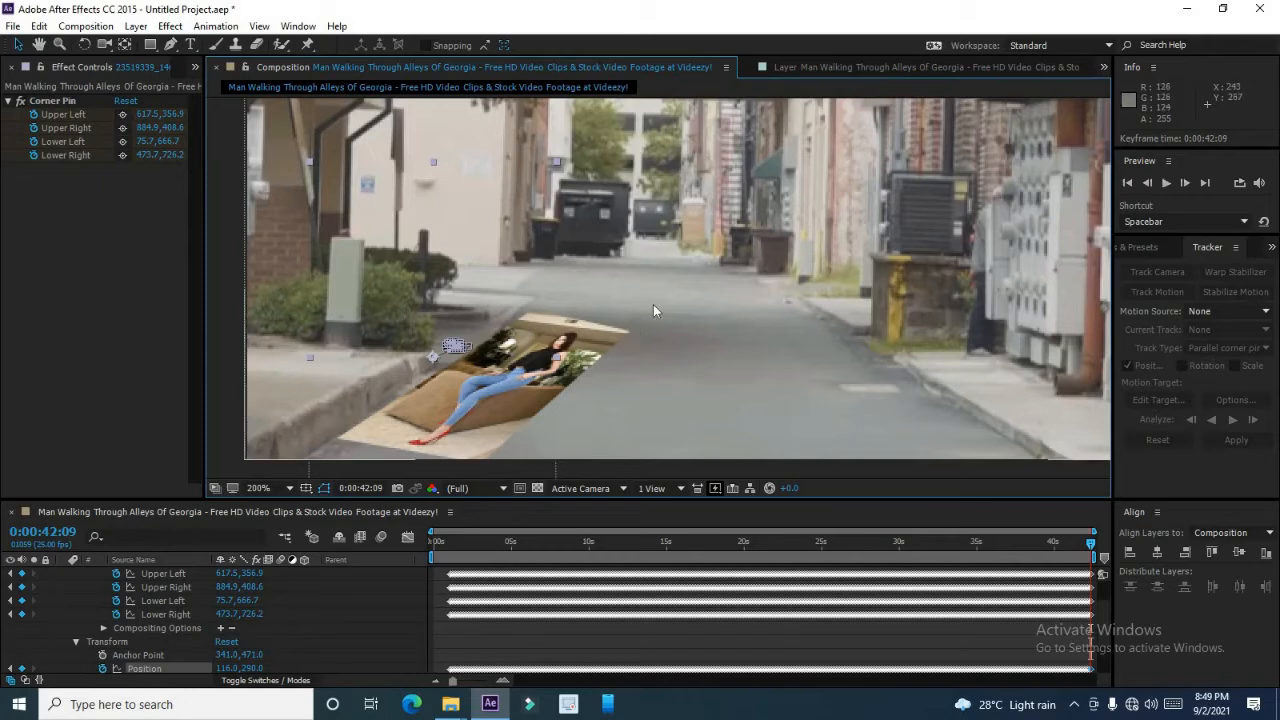
Preview the composition playback and stop it a few seconds in to check the pinned image.
click(1166, 184)
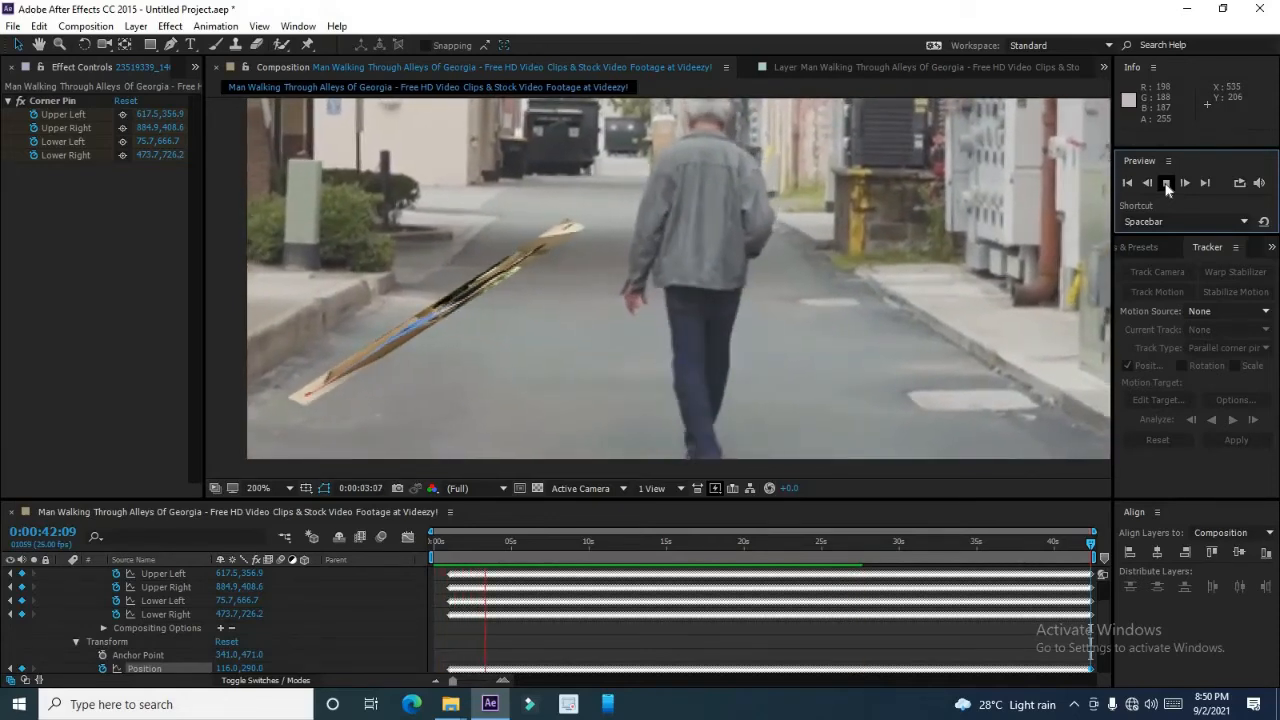
click(557, 262)
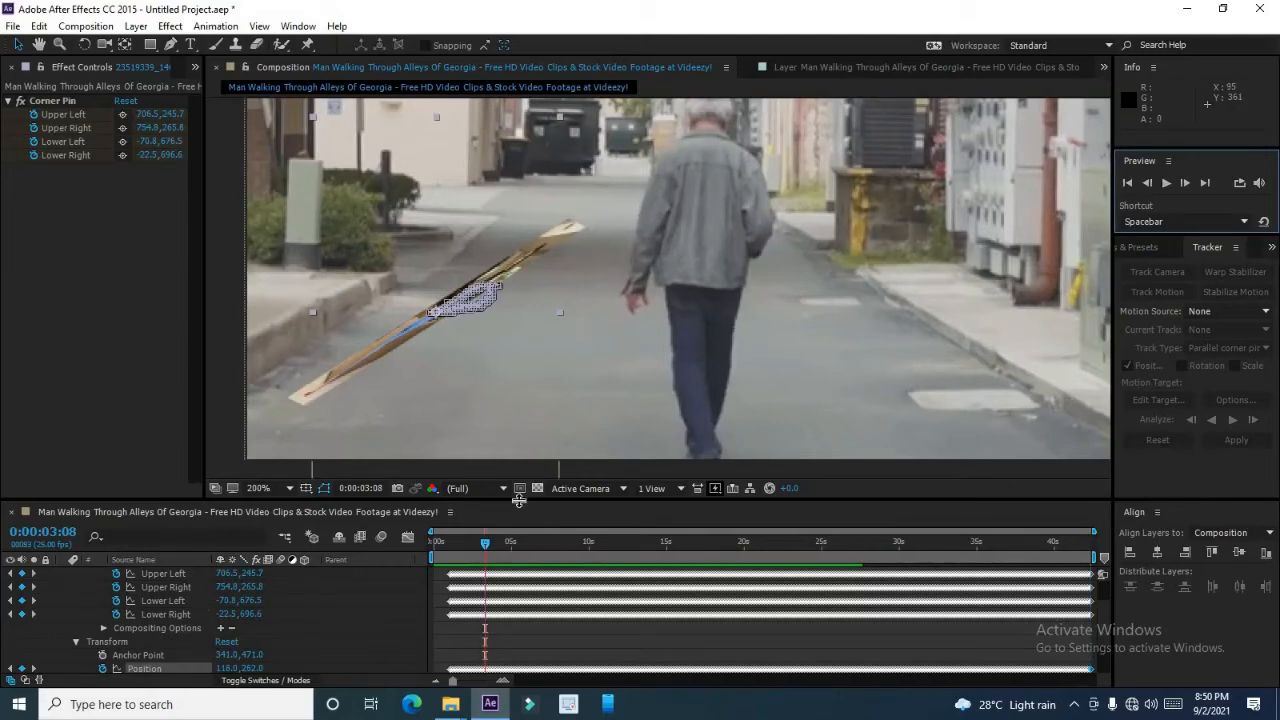
drag(524, 488, 528, 460)
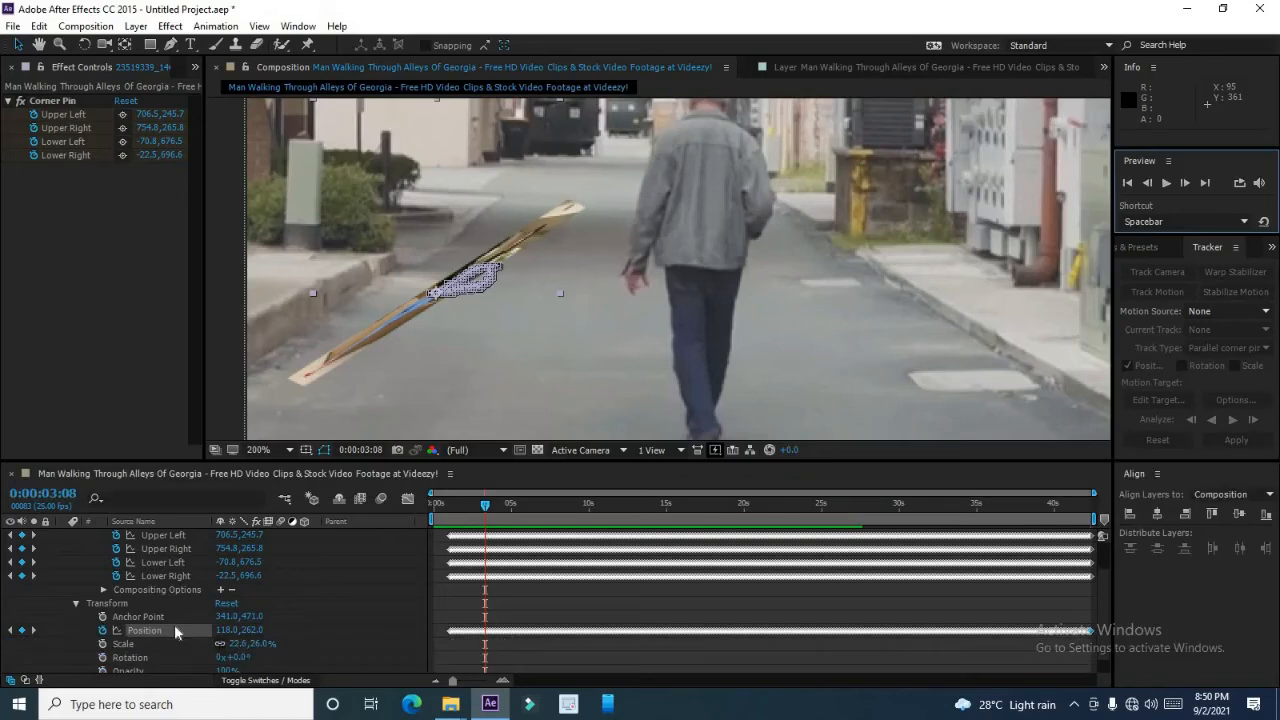
Delete both the image layer and the video layer from the composition.
scroll(725, 586, up, 2)
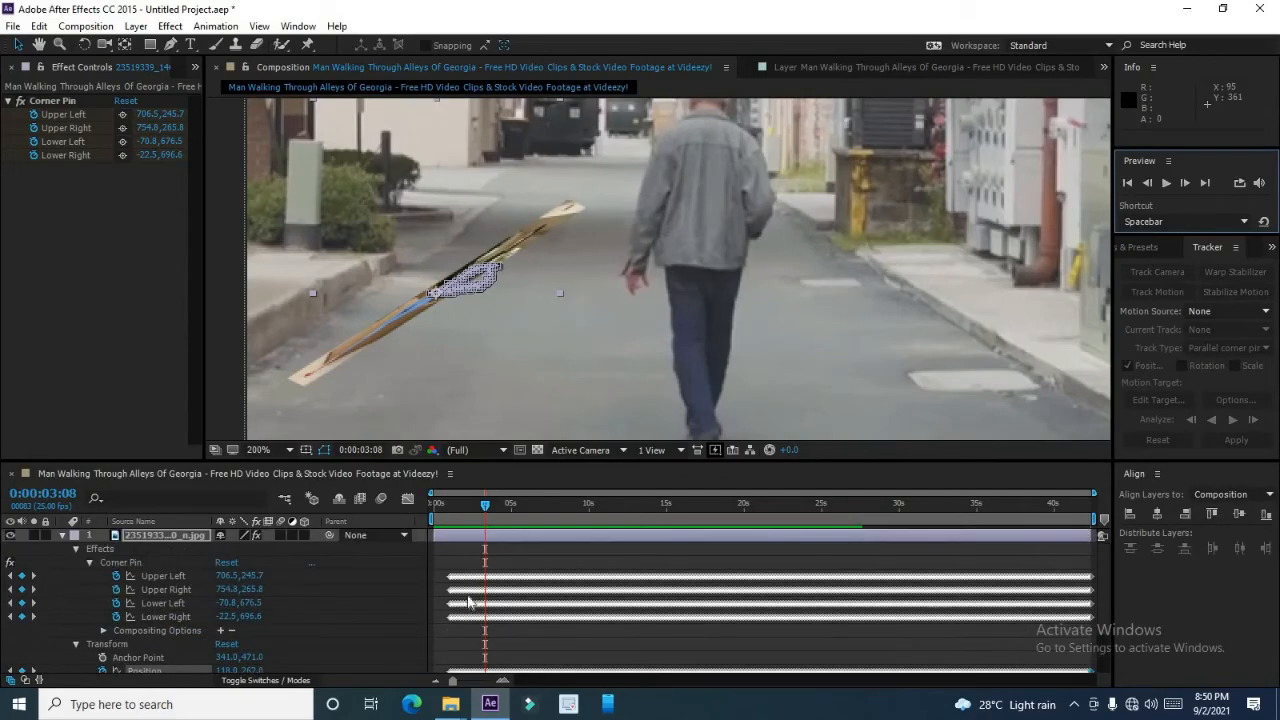
click(179, 539)
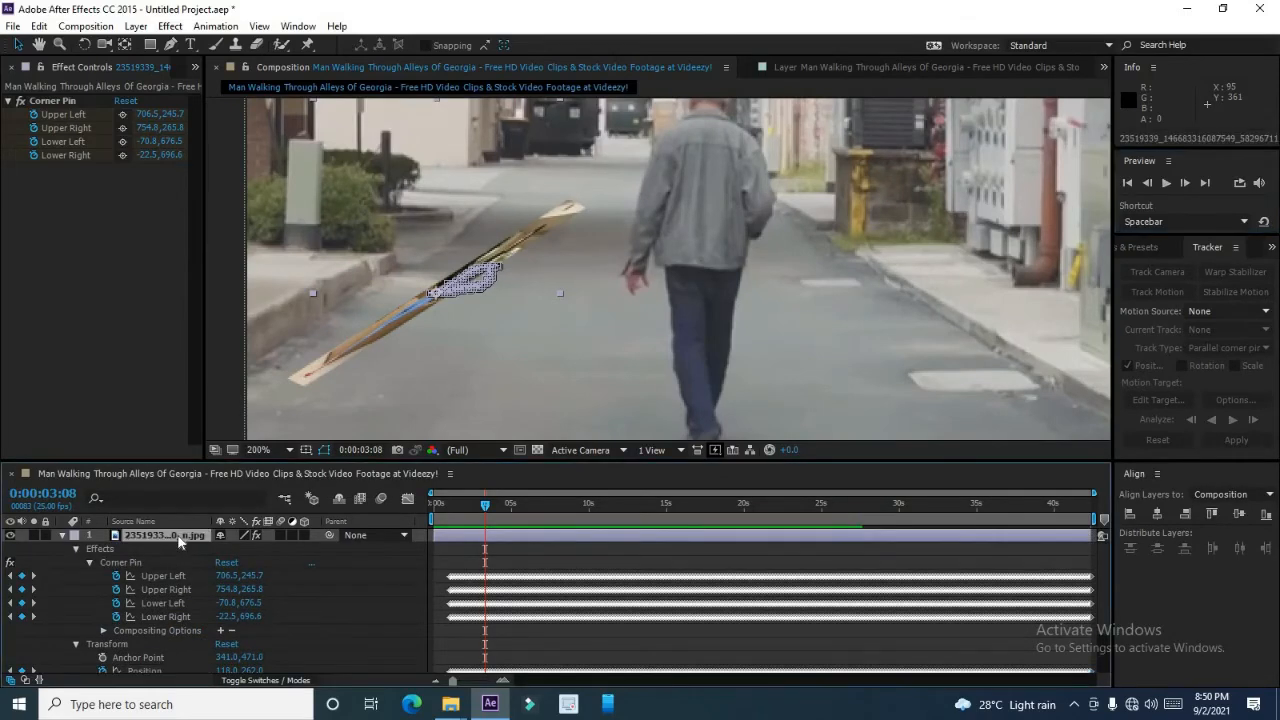
key(Delete)
key(Delete)
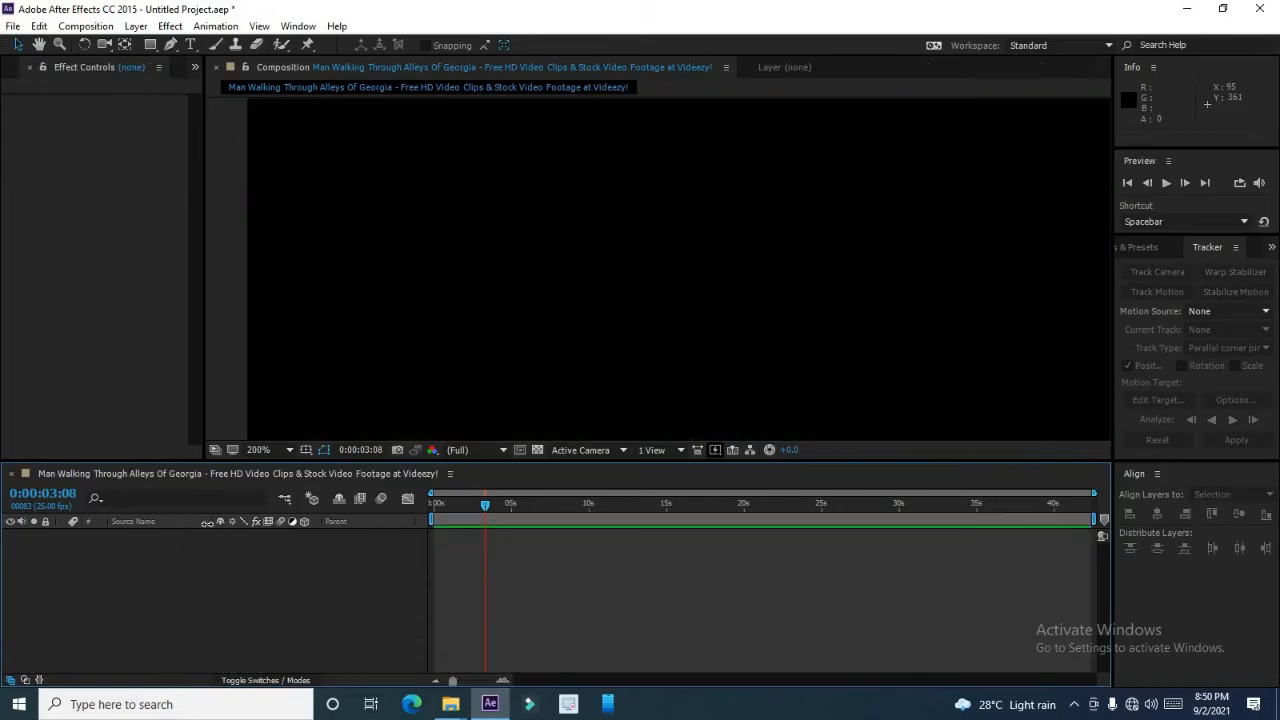
Add the walking-man MP4 footage from the project back into the empty composition.
click(29, 68)
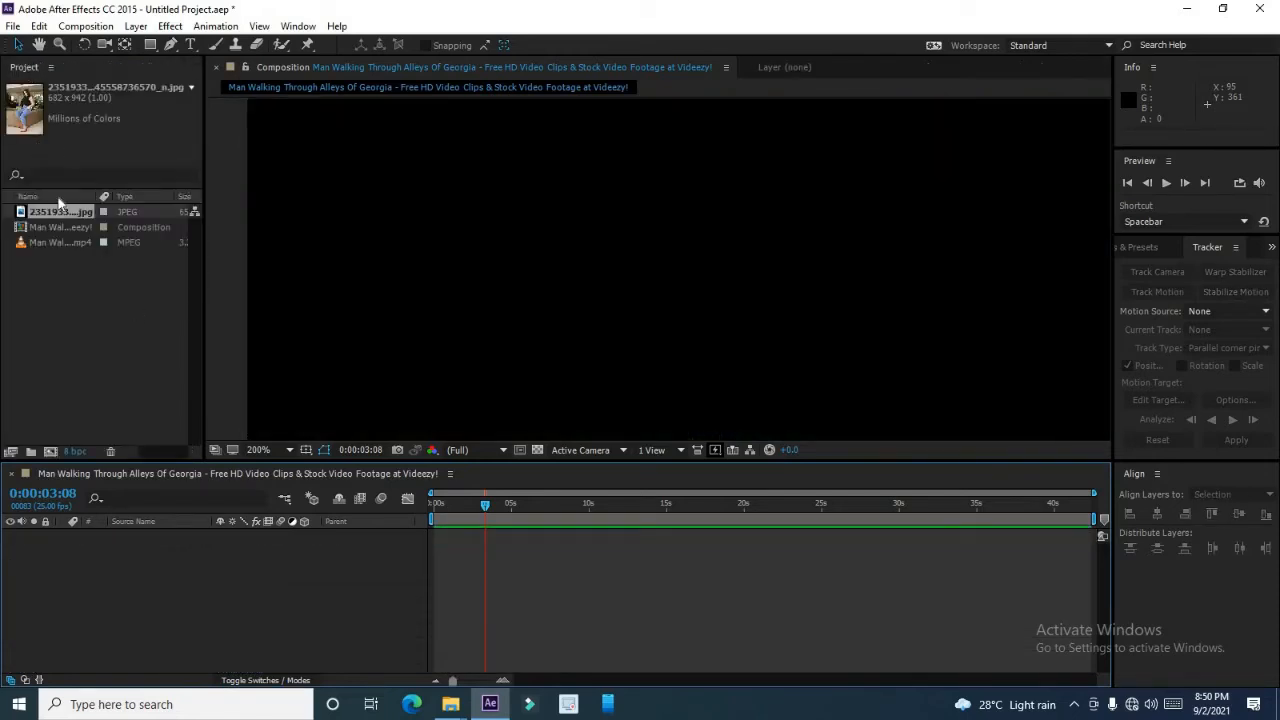
click(64, 241)
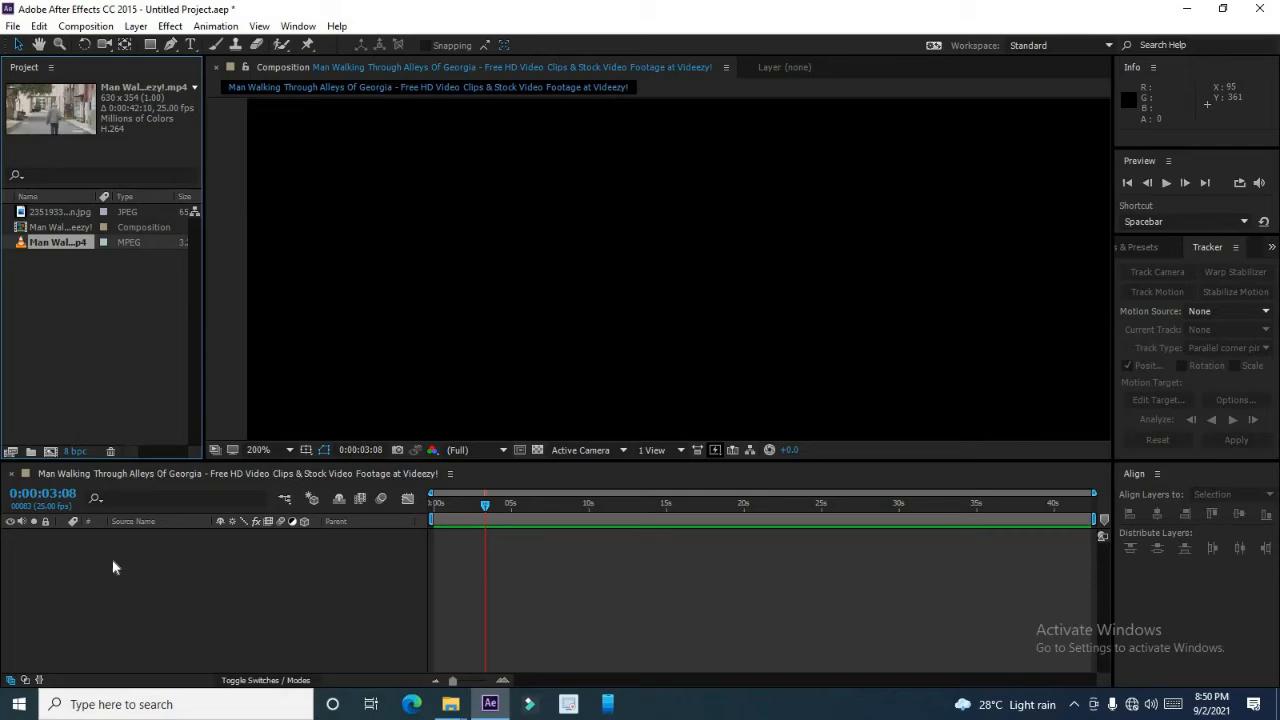
drag(62, 242, 105, 557)
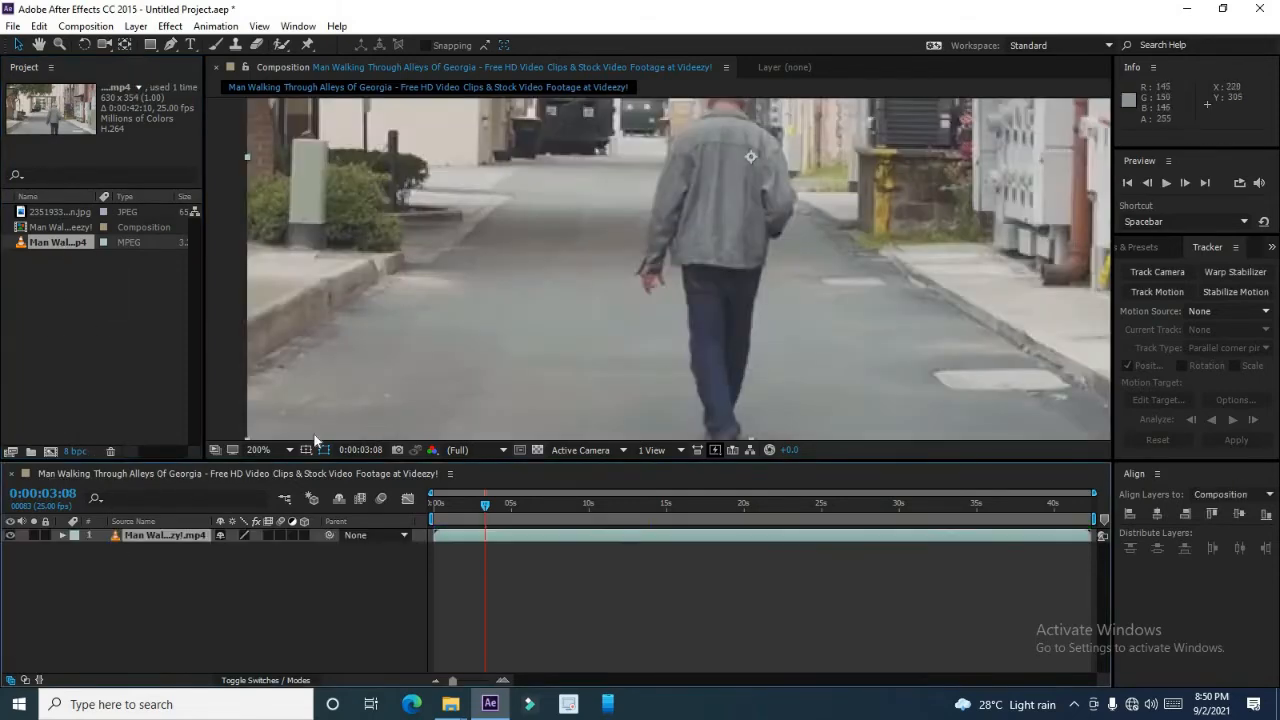
Fit the footage in the viewer, select the video layer and start a Track Motion with the Perspective corner pin track type.
click(255, 449)
click(275, 161)
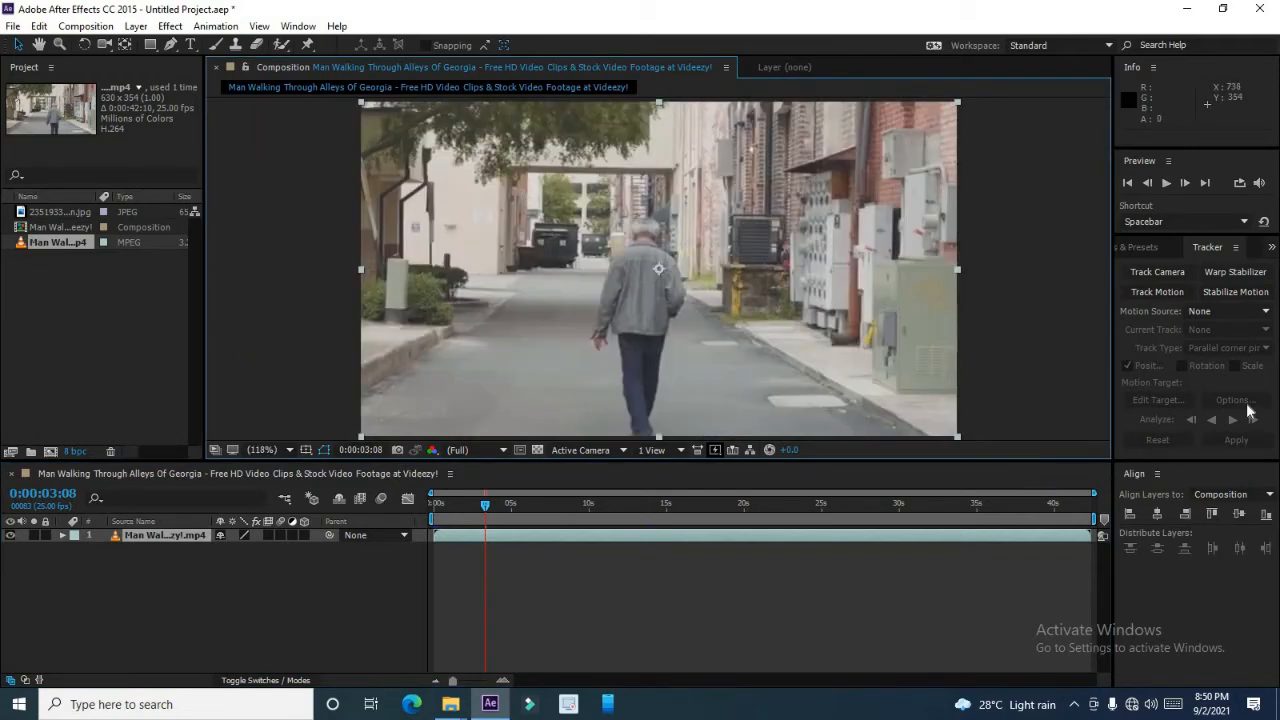
click(183, 545)
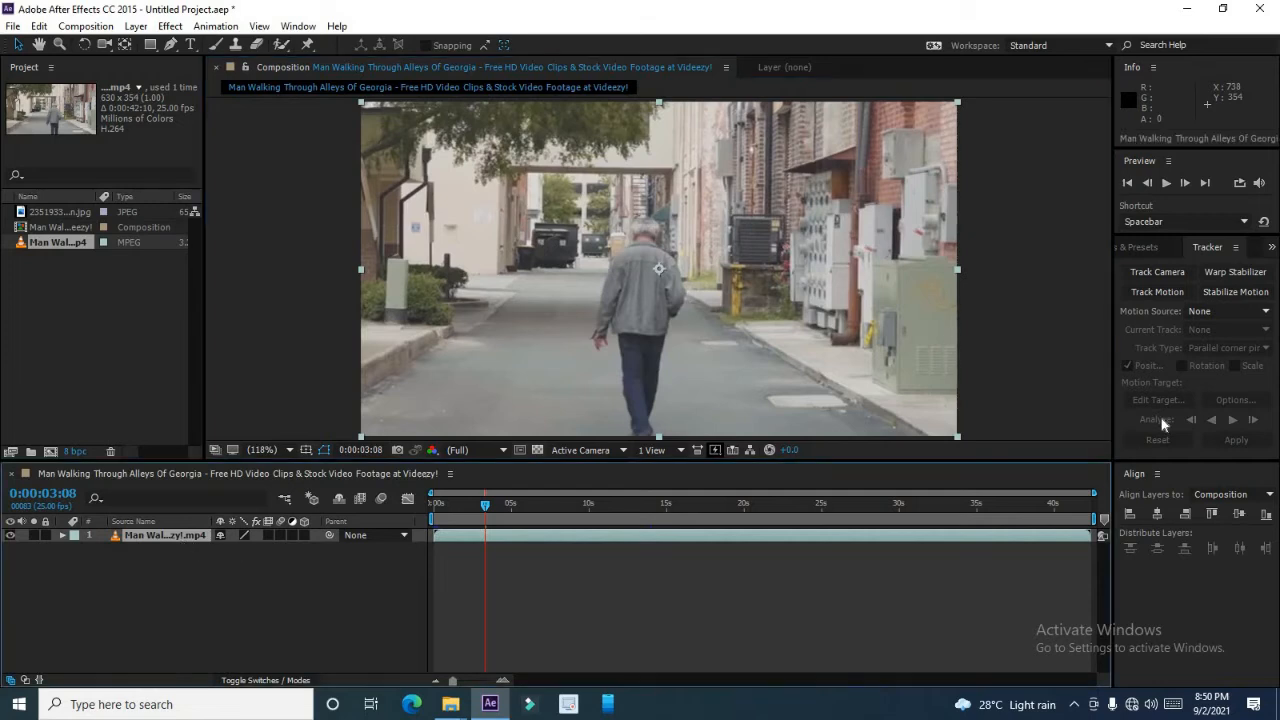
click(1168, 297)
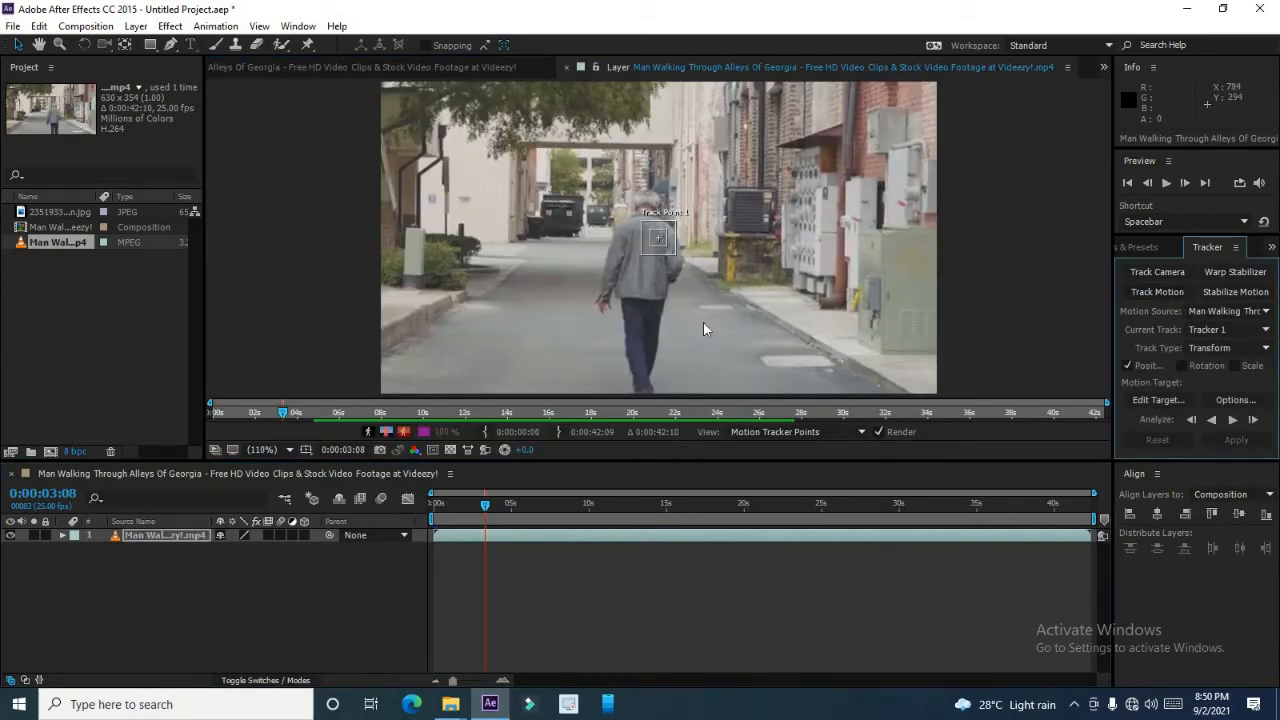
click(1237, 351)
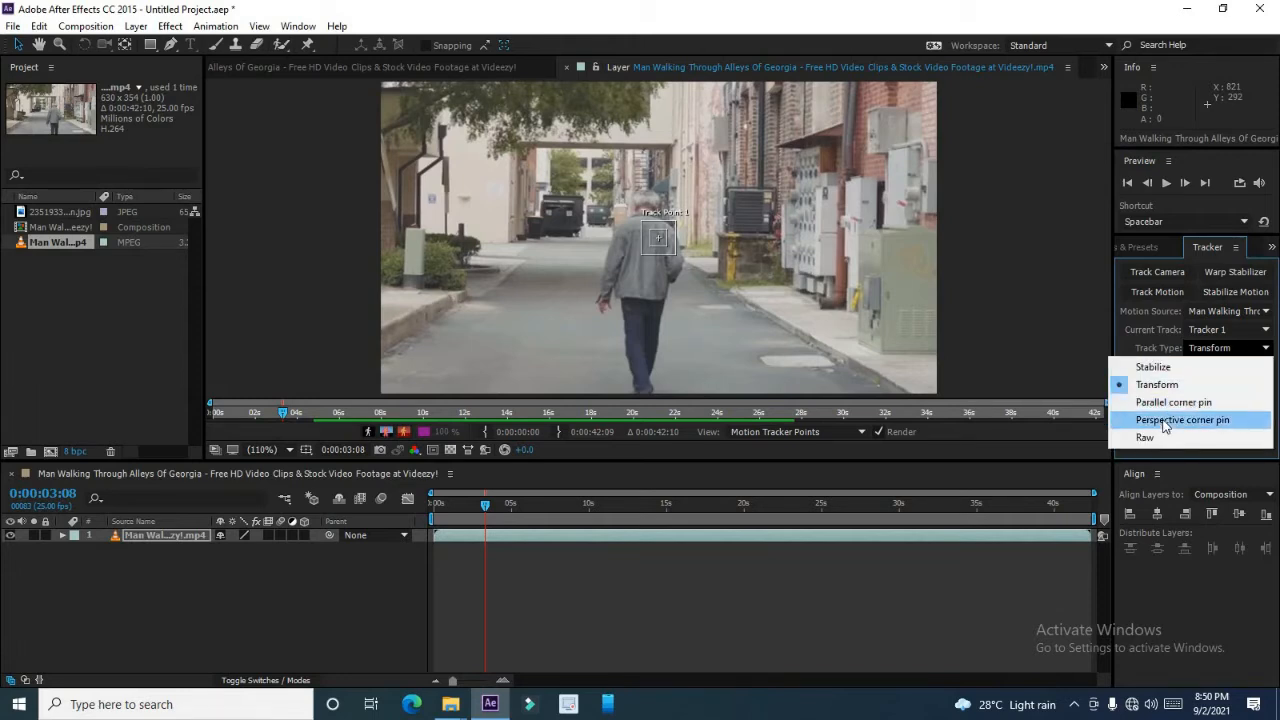
click(1221, 421)
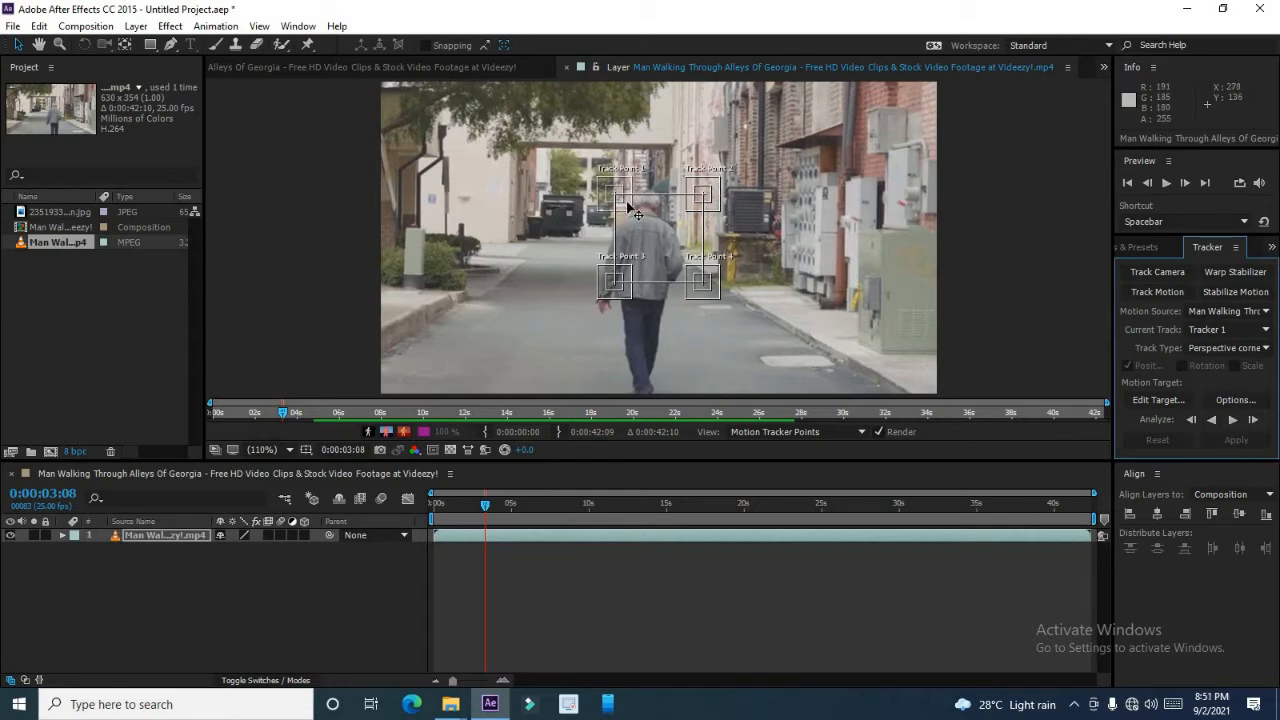
Move the four track points onto the road surface ahead of the walker, forming a quadrilateral on the pavement.
click(628, 207)
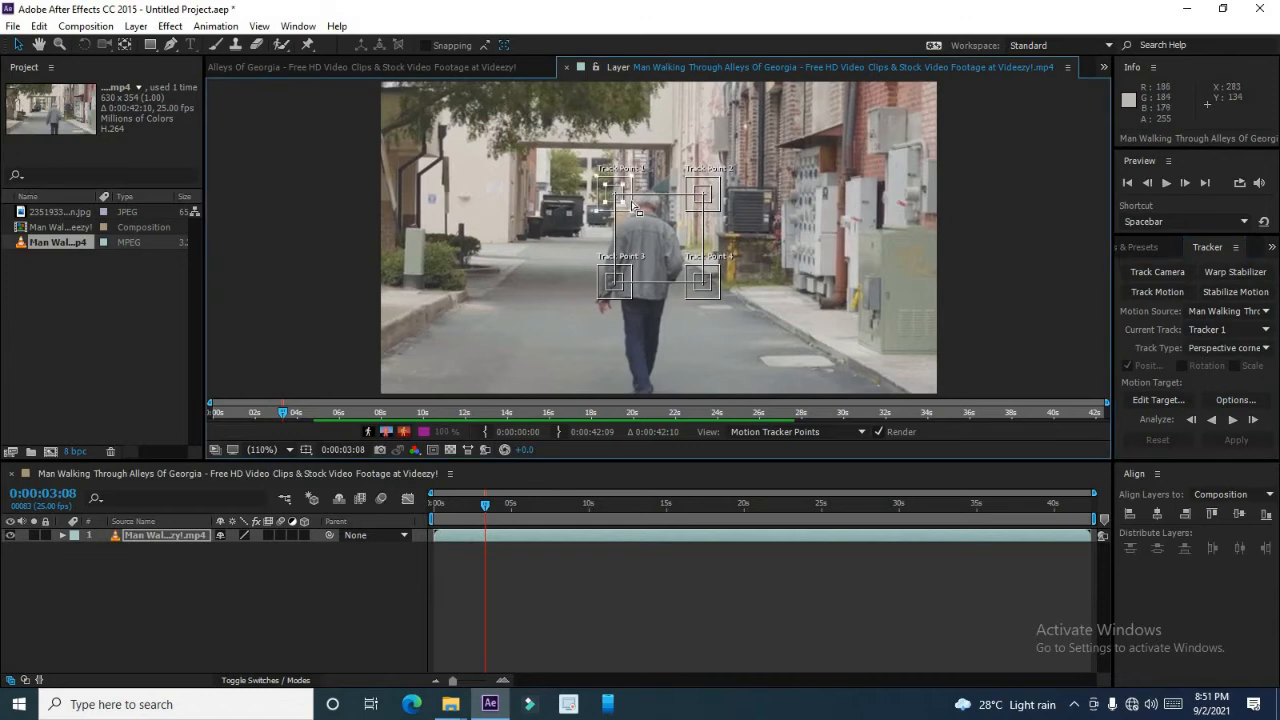
drag(631, 204, 531, 268)
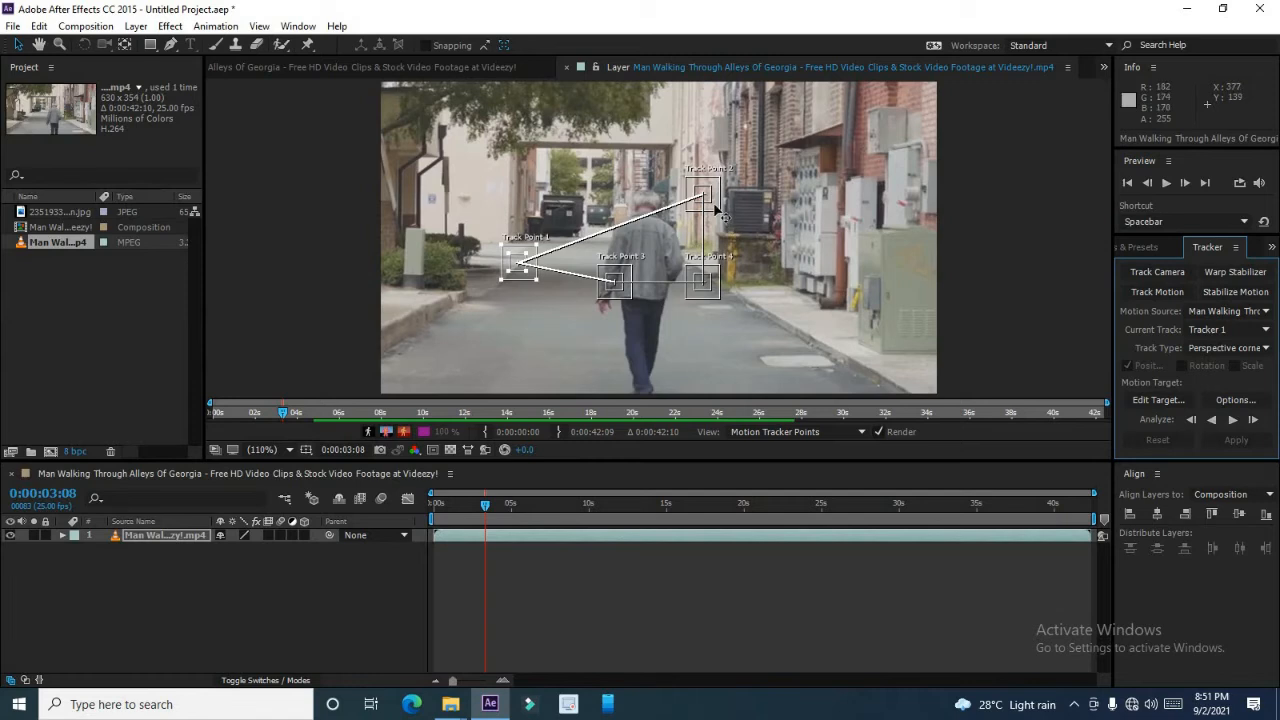
drag(722, 208, 610, 268)
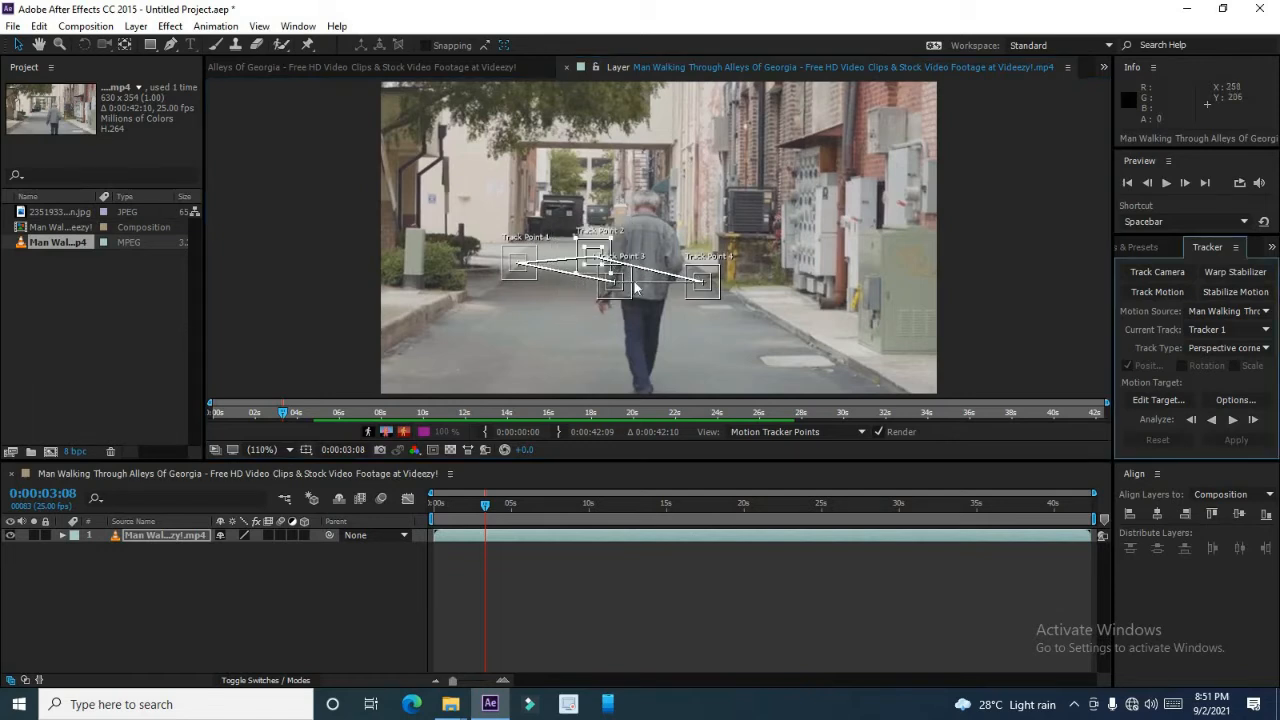
click(627, 297)
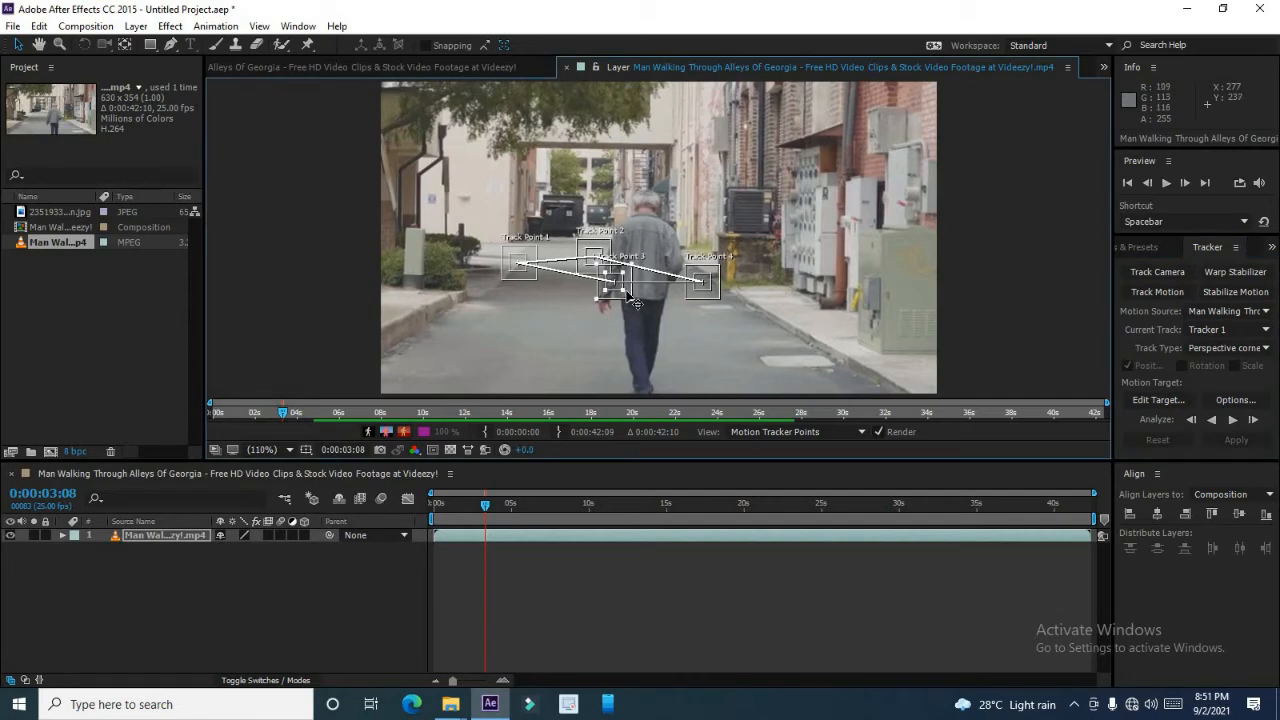
drag(630, 293, 396, 354)
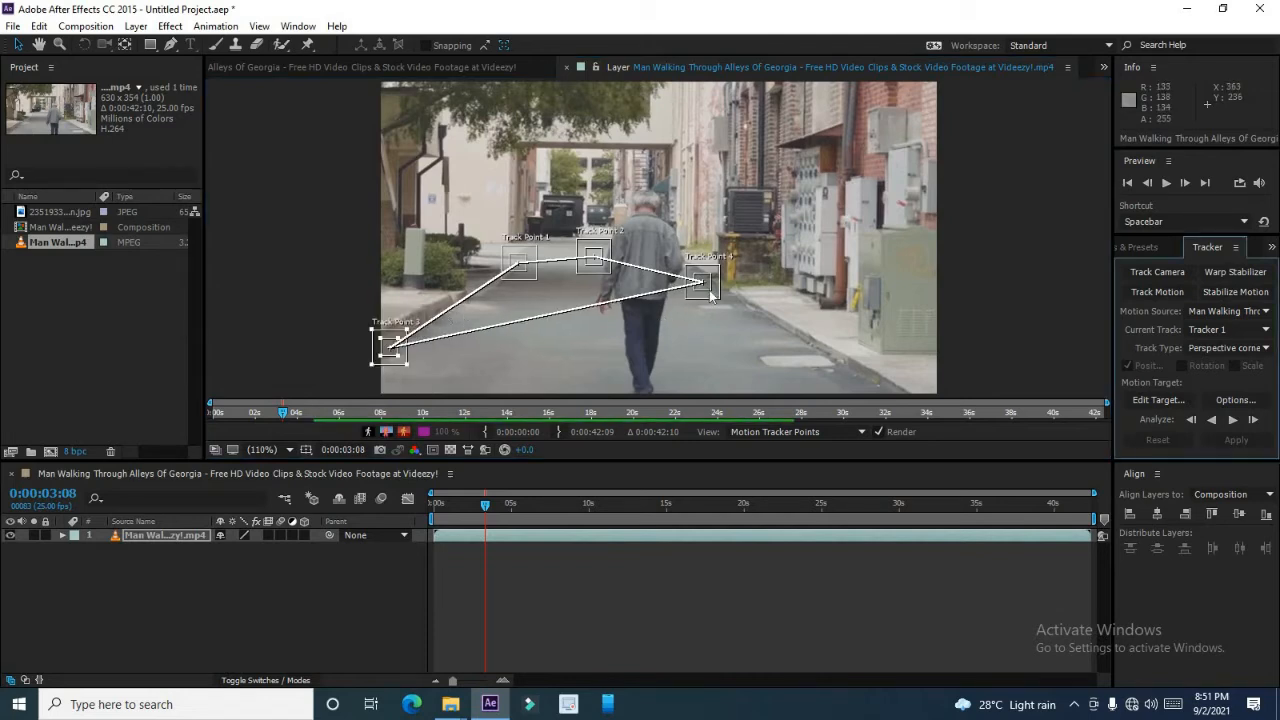
drag(716, 290, 549, 376)
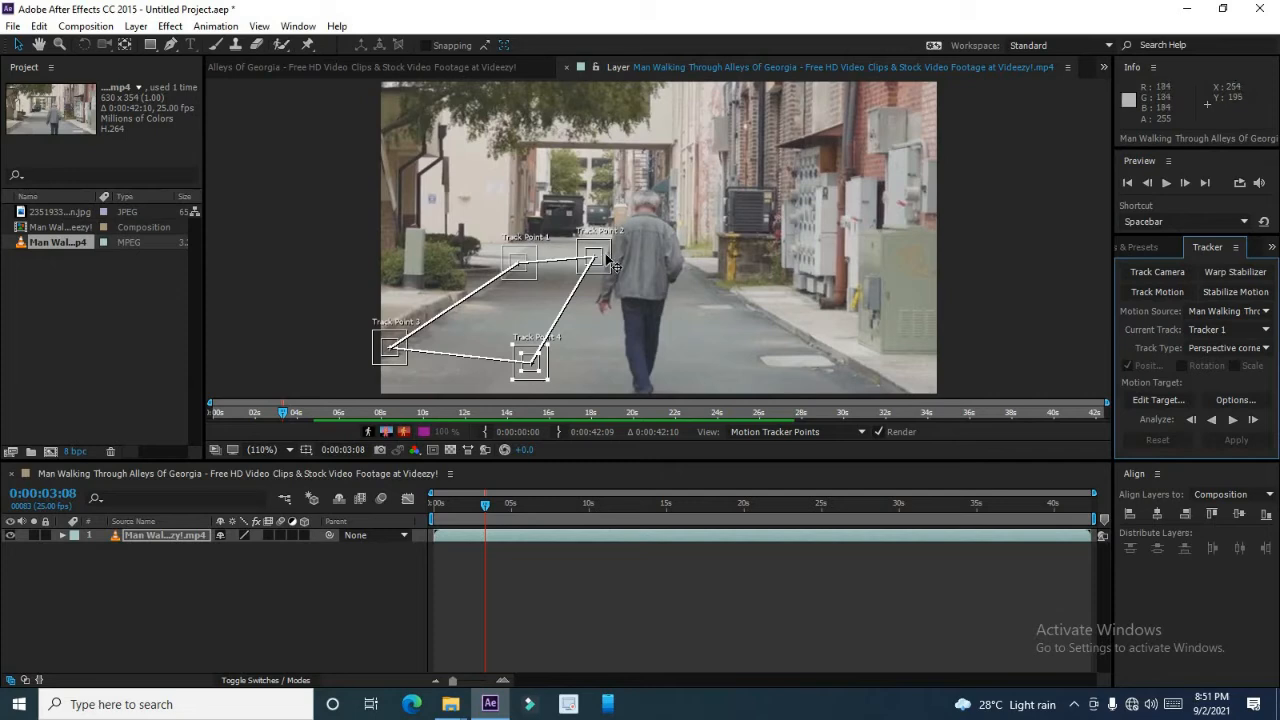
Return to the first frame and refine the positions of all four track points on the road surface.
click(608, 259)
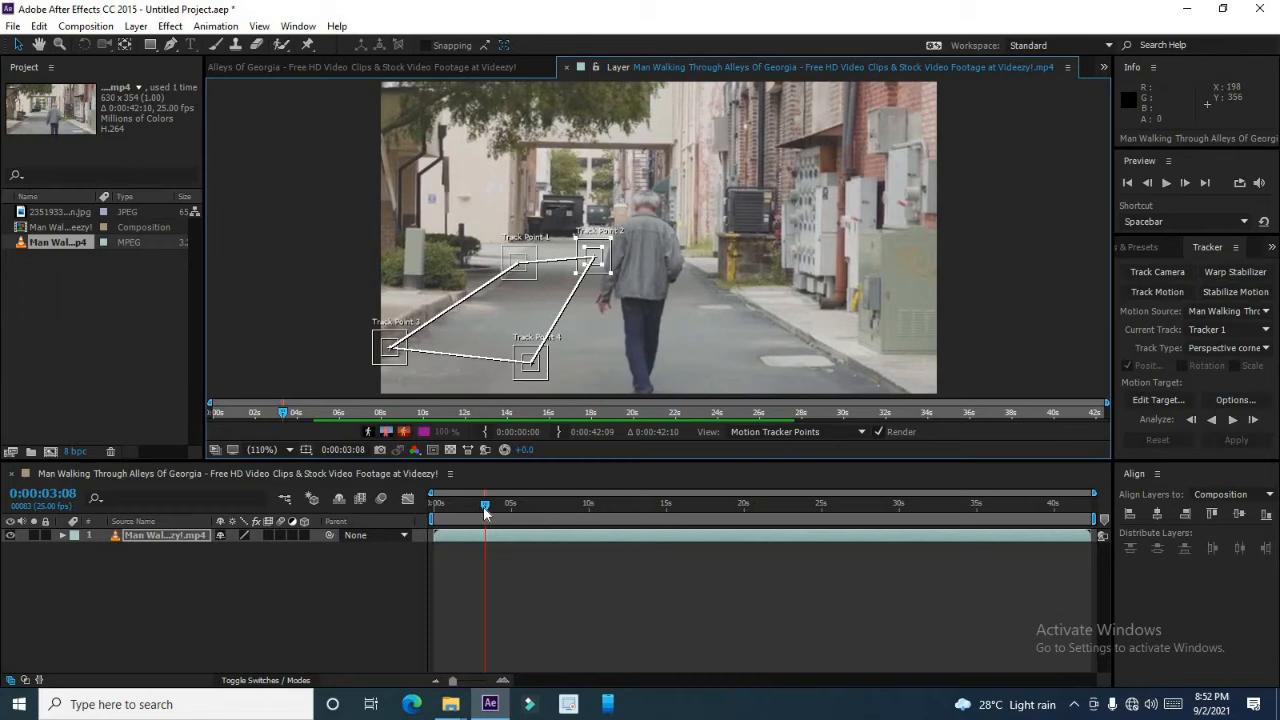
drag(484, 510, 430, 512)
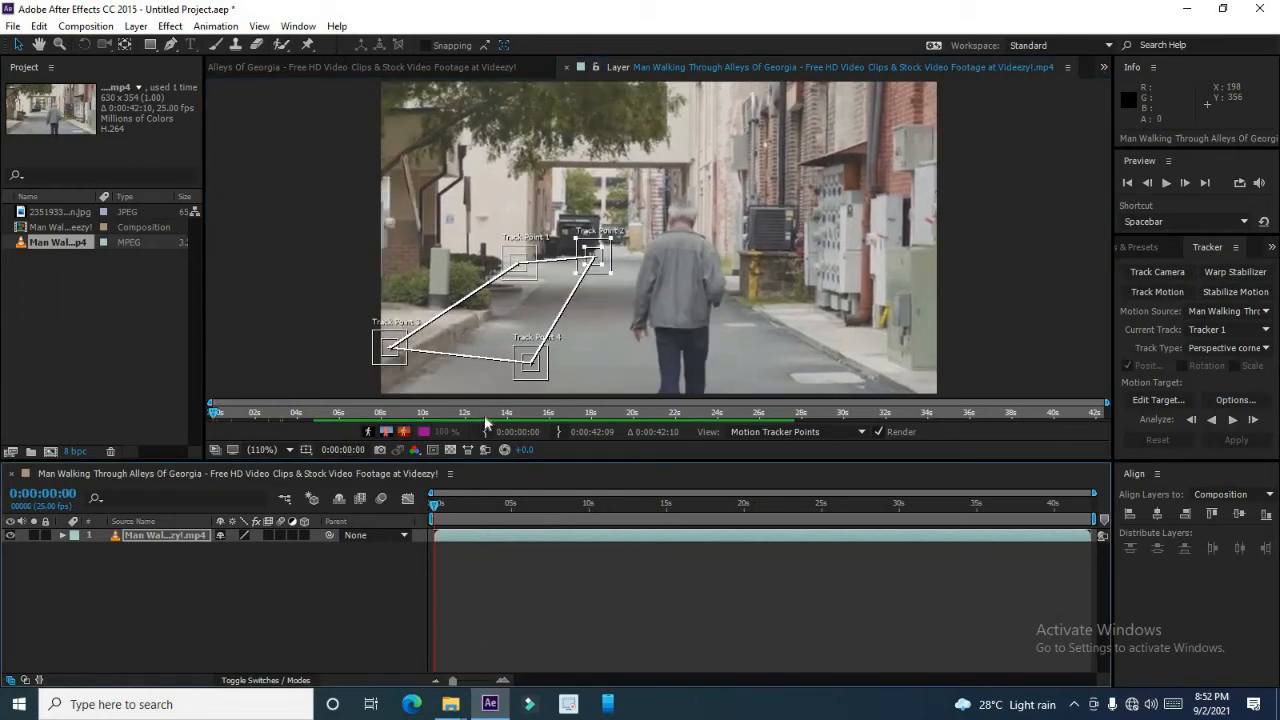
click(543, 284)
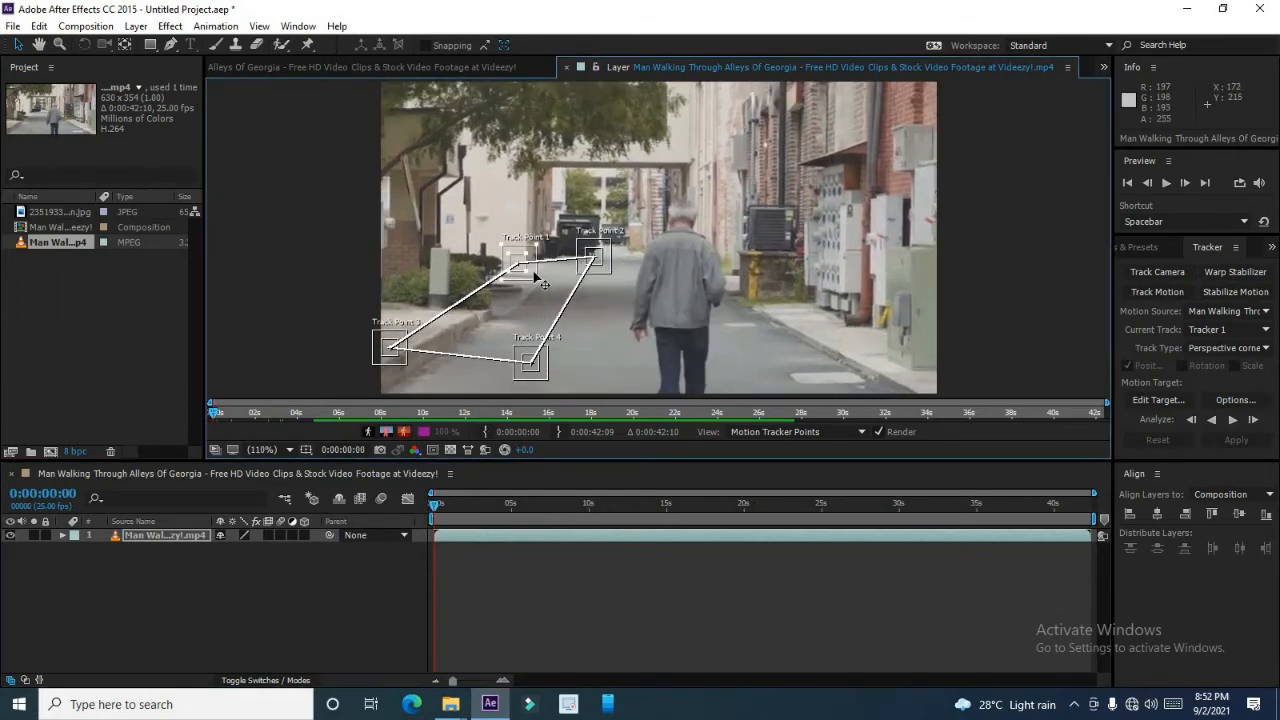
mouse_move(543, 284)
mouse_down()
mouse_move(558, 305)
mouse_move(556, 293)
mouse_up()
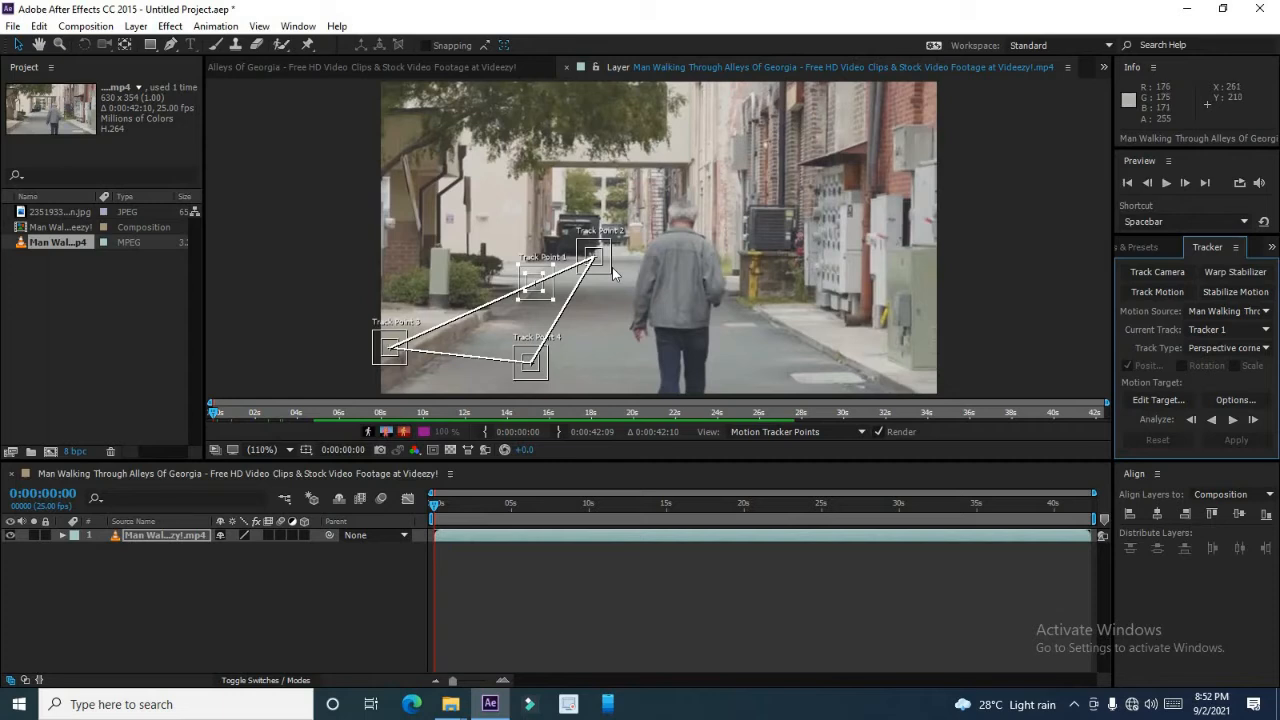
mouse_move(610, 262)
mouse_down()
mouse_move(636, 283)
mouse_move(617, 282)
mouse_up()
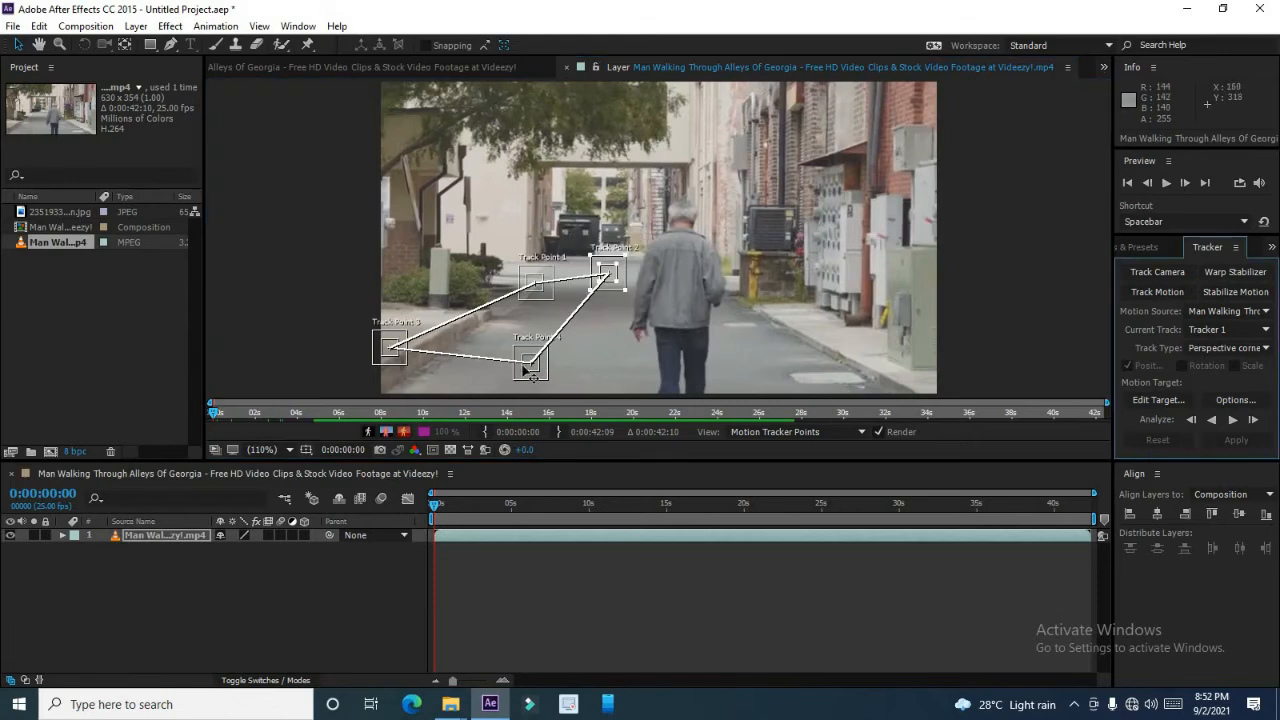
drag(399, 364, 404, 367)
drag(401, 362, 418, 381)
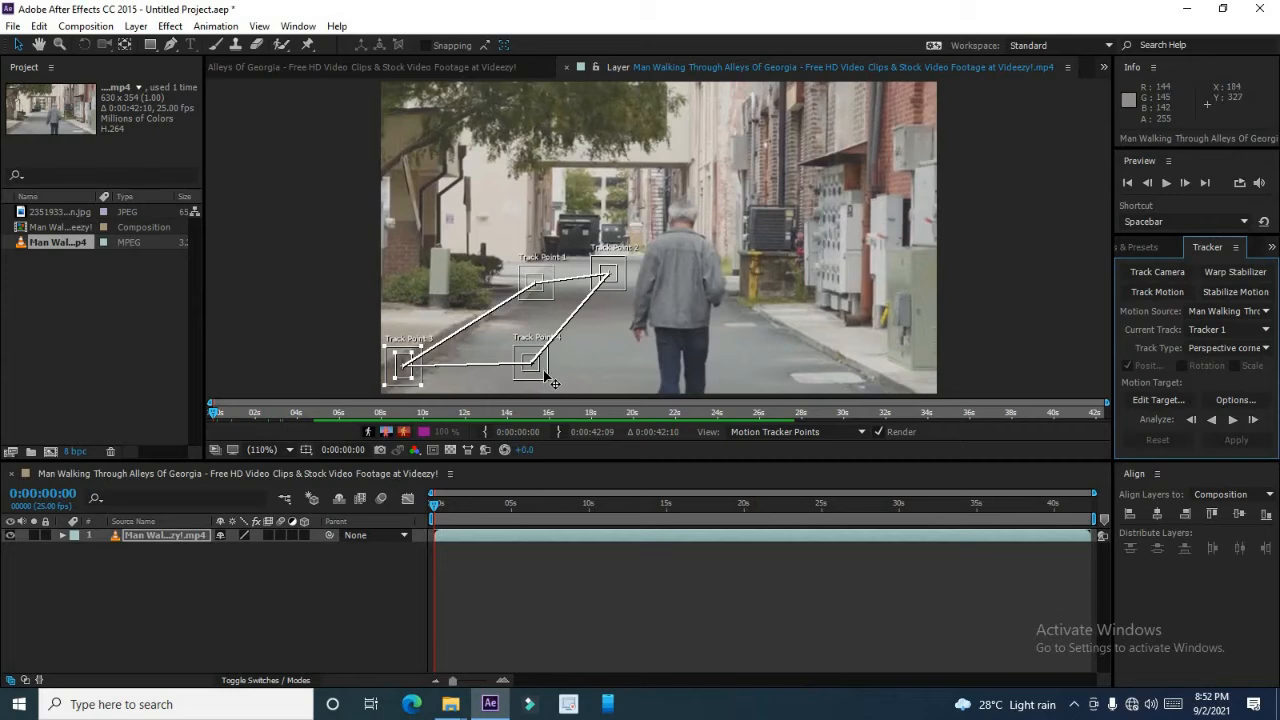
drag(548, 383, 548, 392)
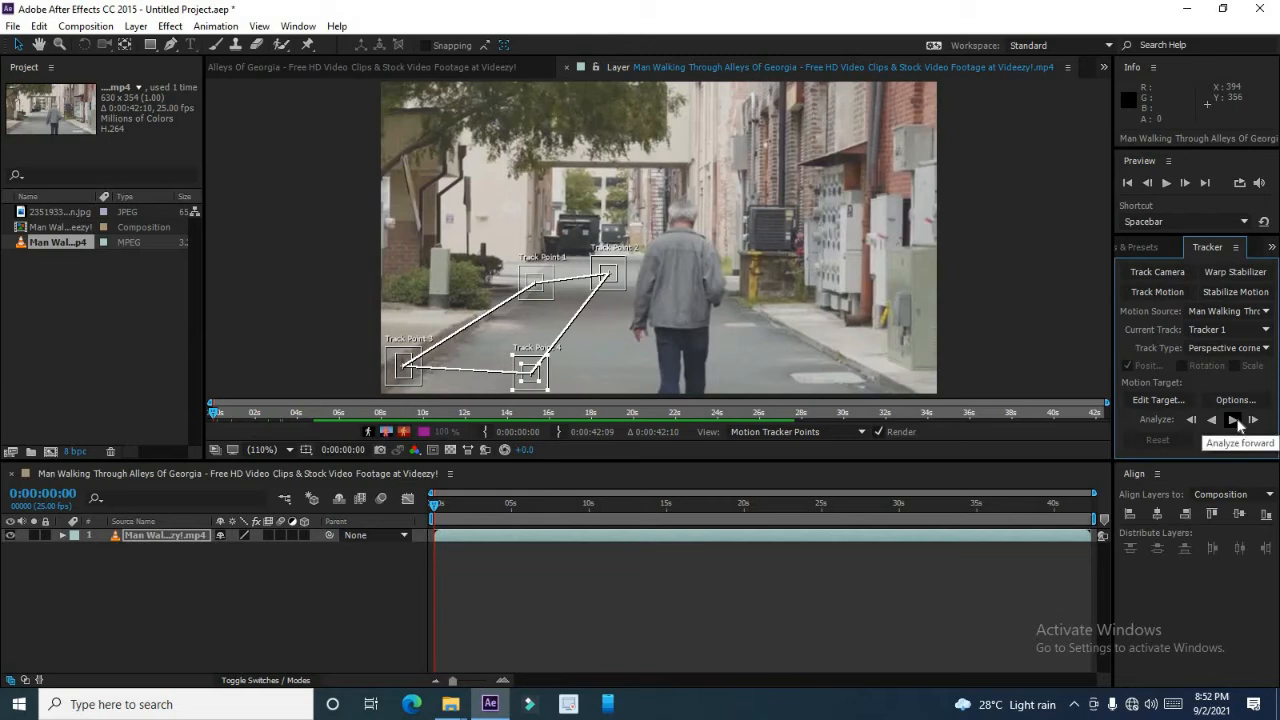
Analyze the four track points forward through the footage.
click(1236, 421)
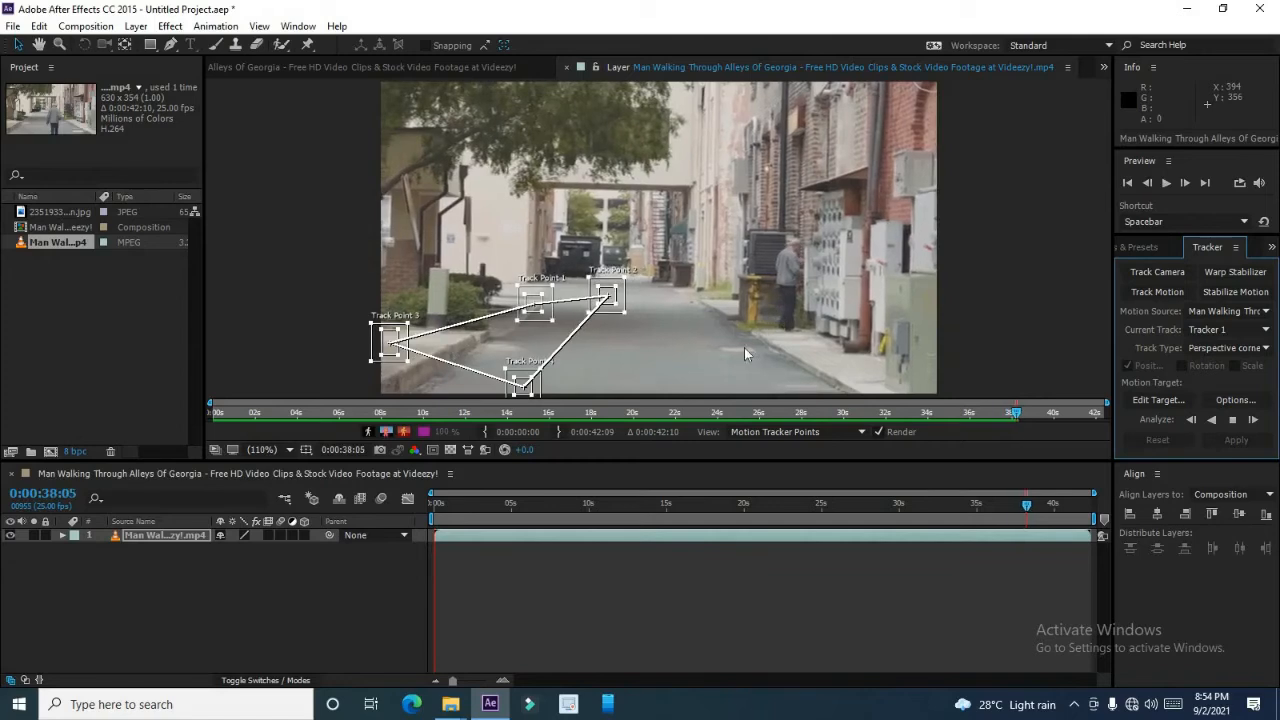
click(1232, 420)
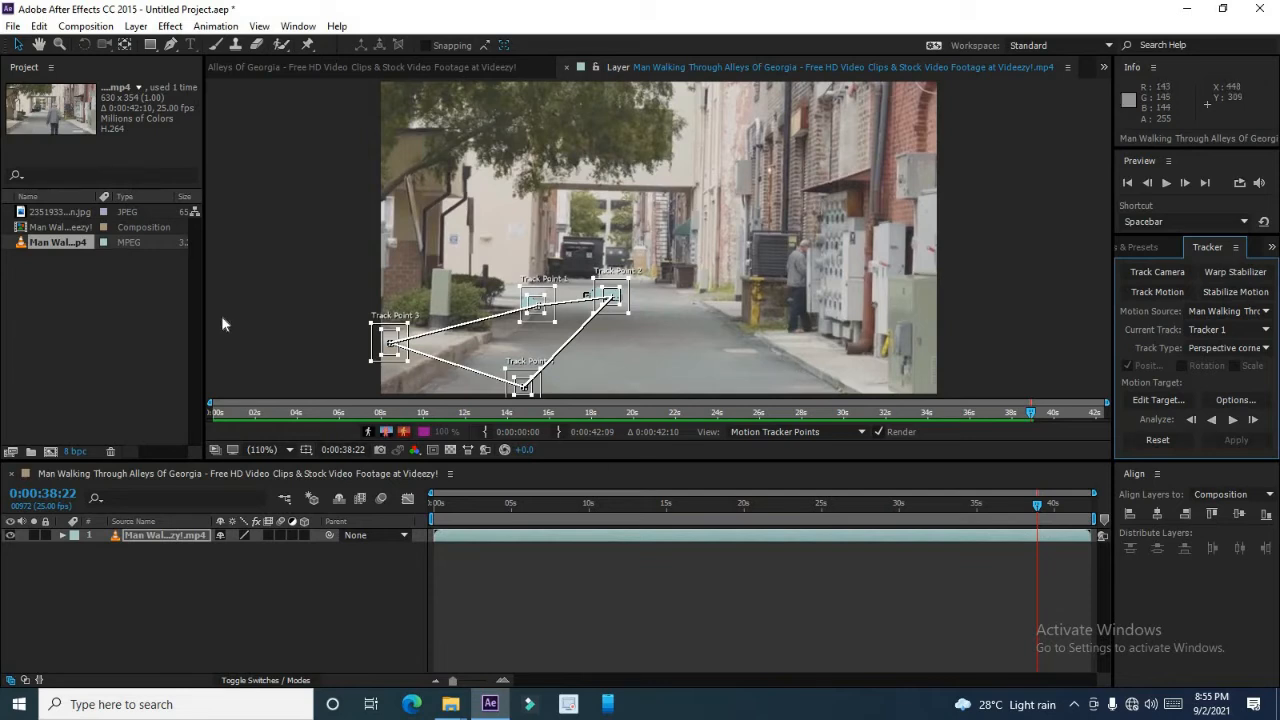
Add the JPEG image to the composition above the footage and scale it to 19%.
drag(80, 213, 119, 529)
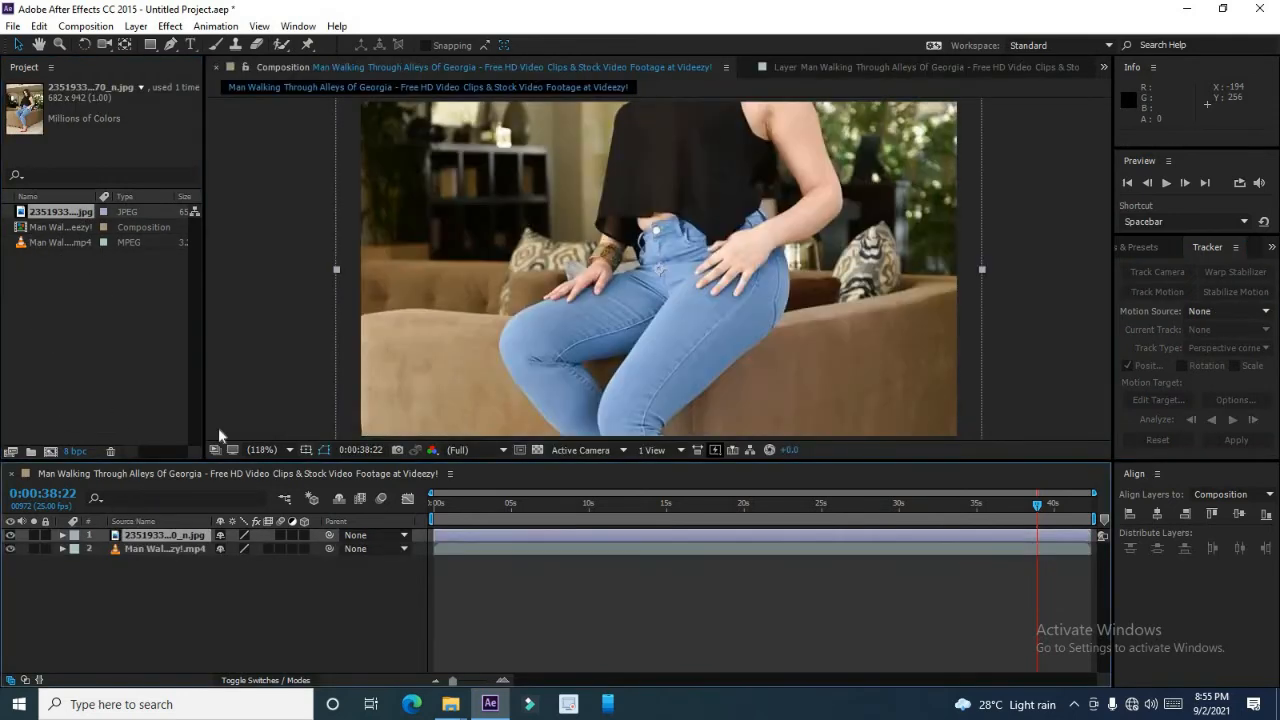
click(62, 536)
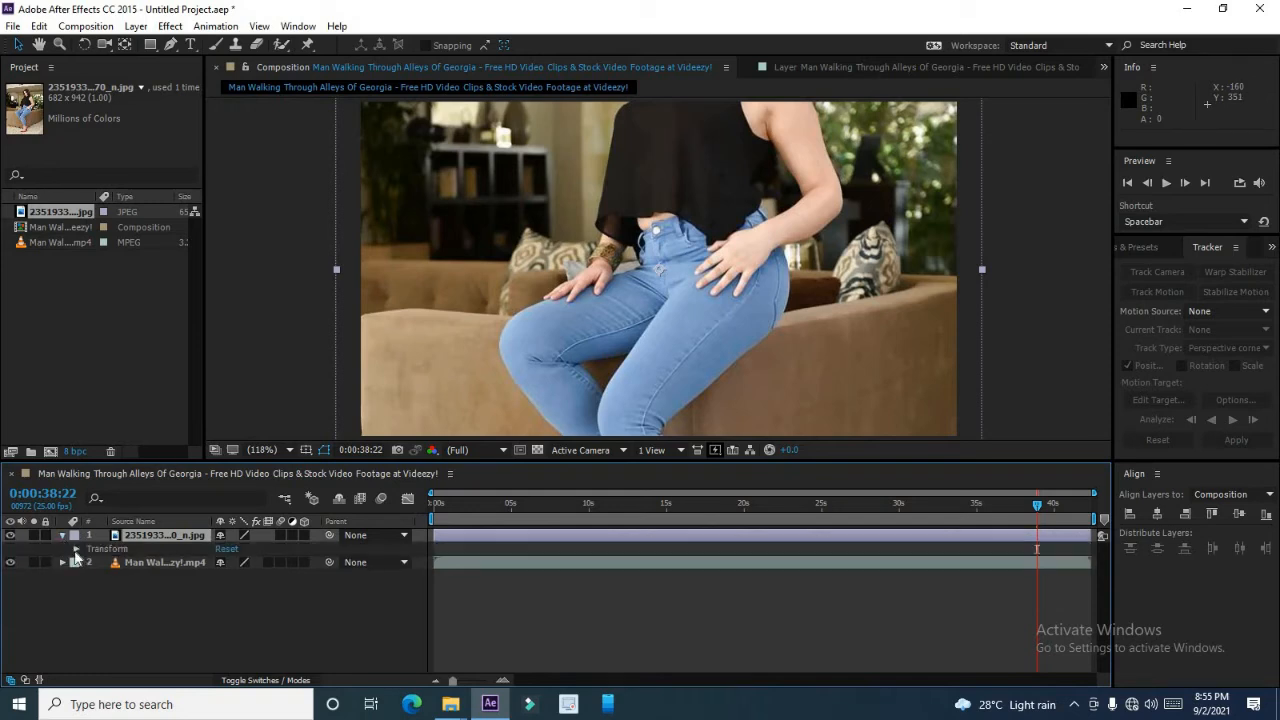
click(76, 549)
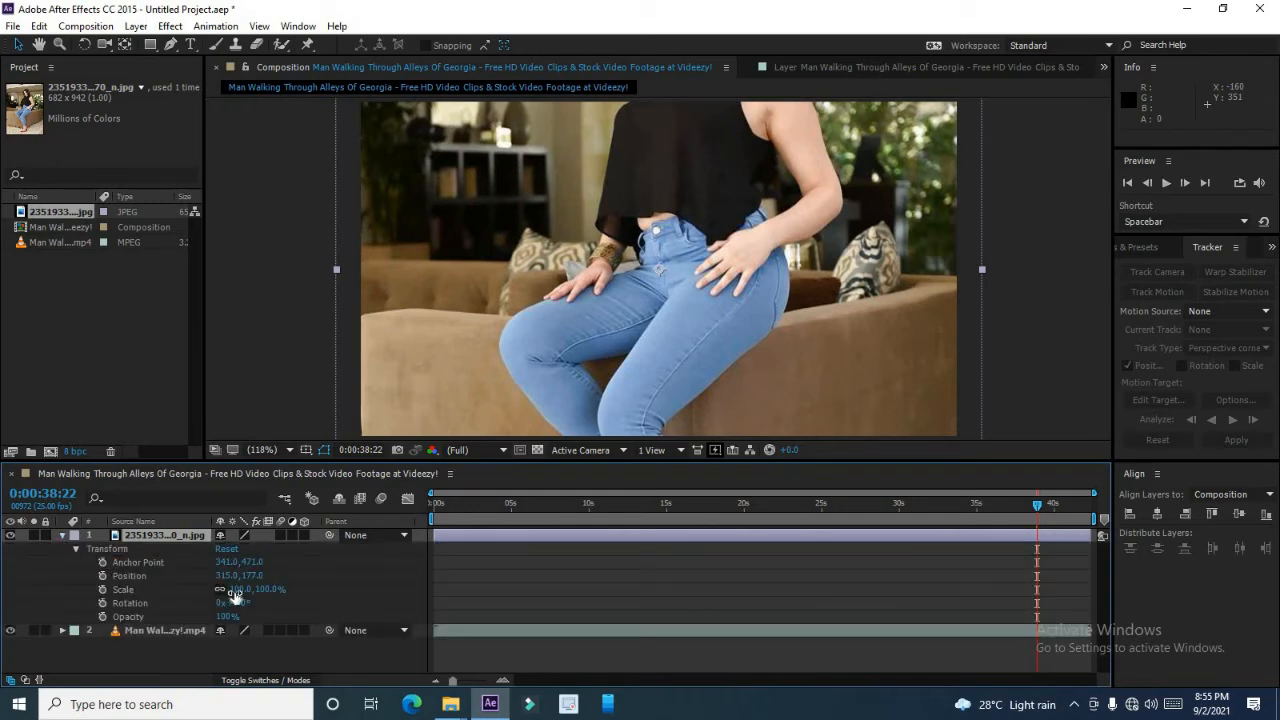
drag(236, 589, 170, 594)
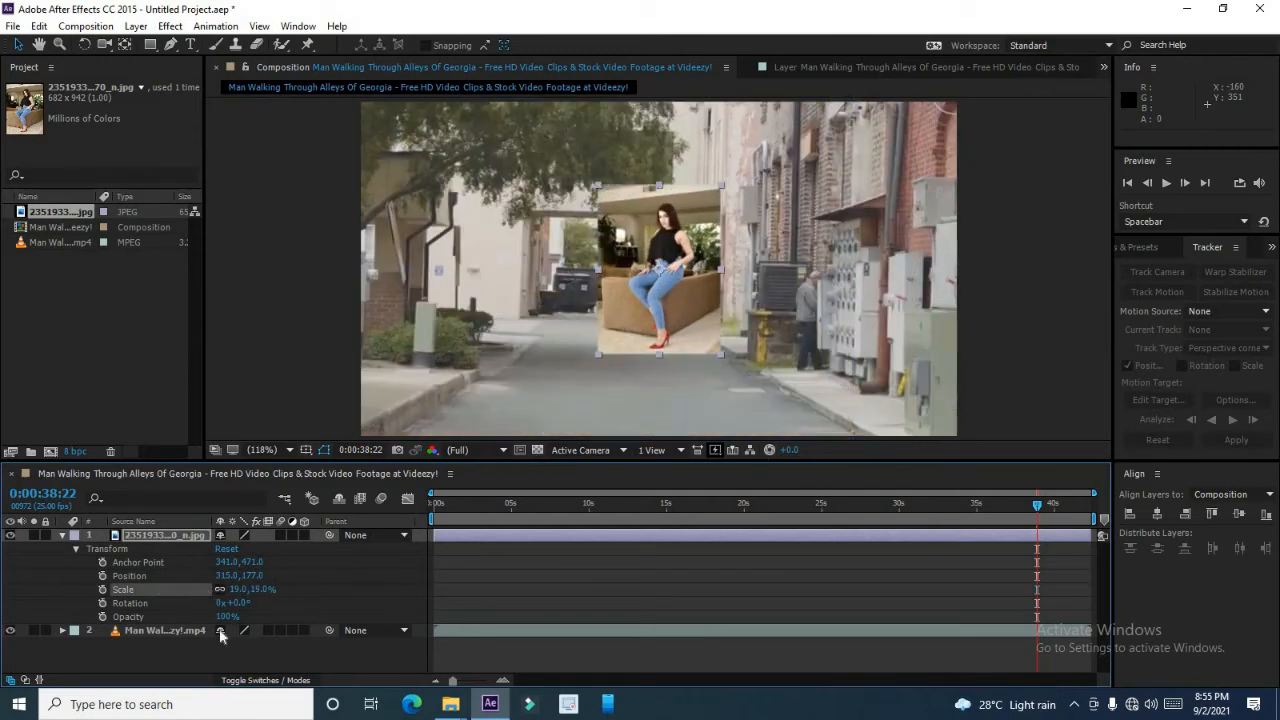
Set the image layer as the tracker's motion target and apply the corner pin track to it.
click(155, 634)
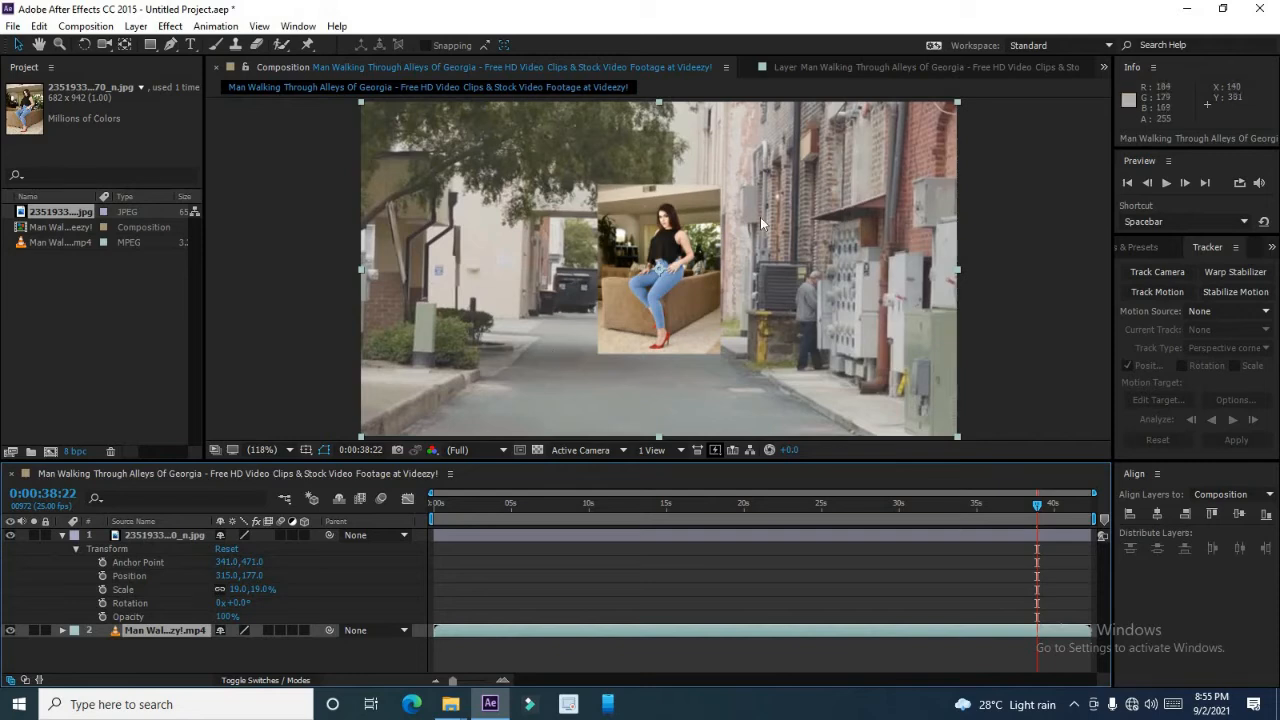
click(862, 70)
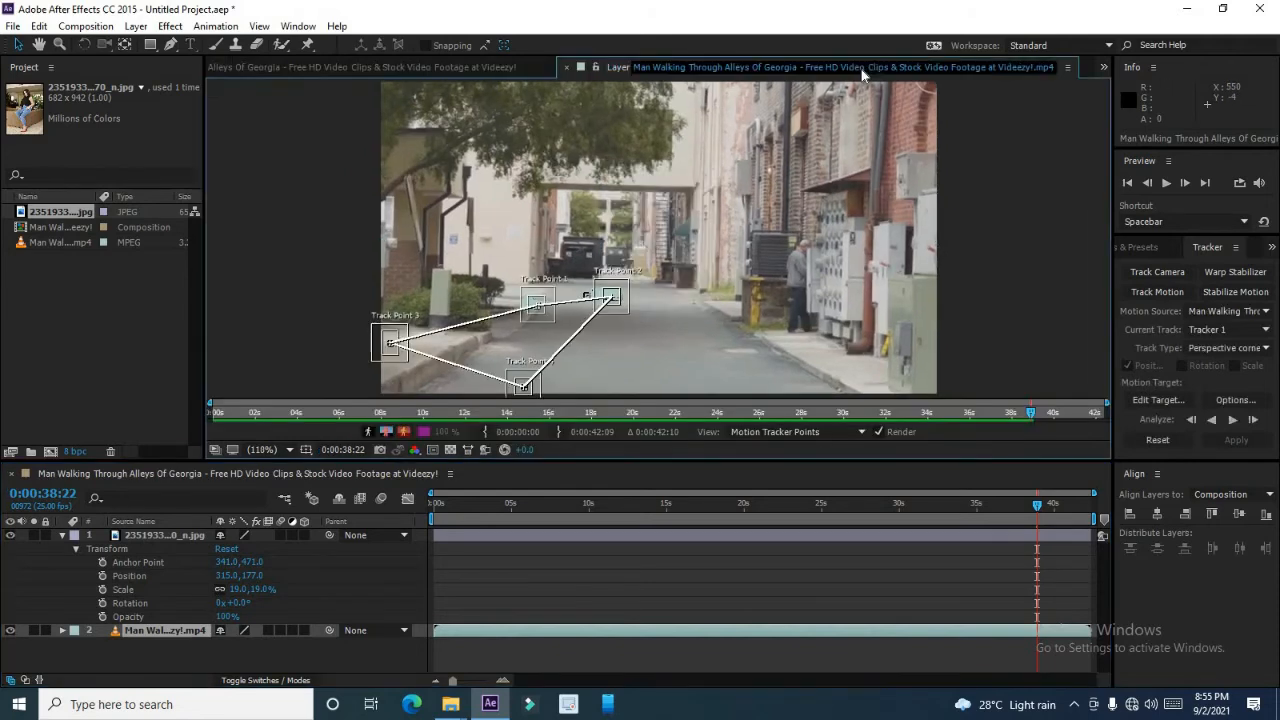
click(1158, 399)
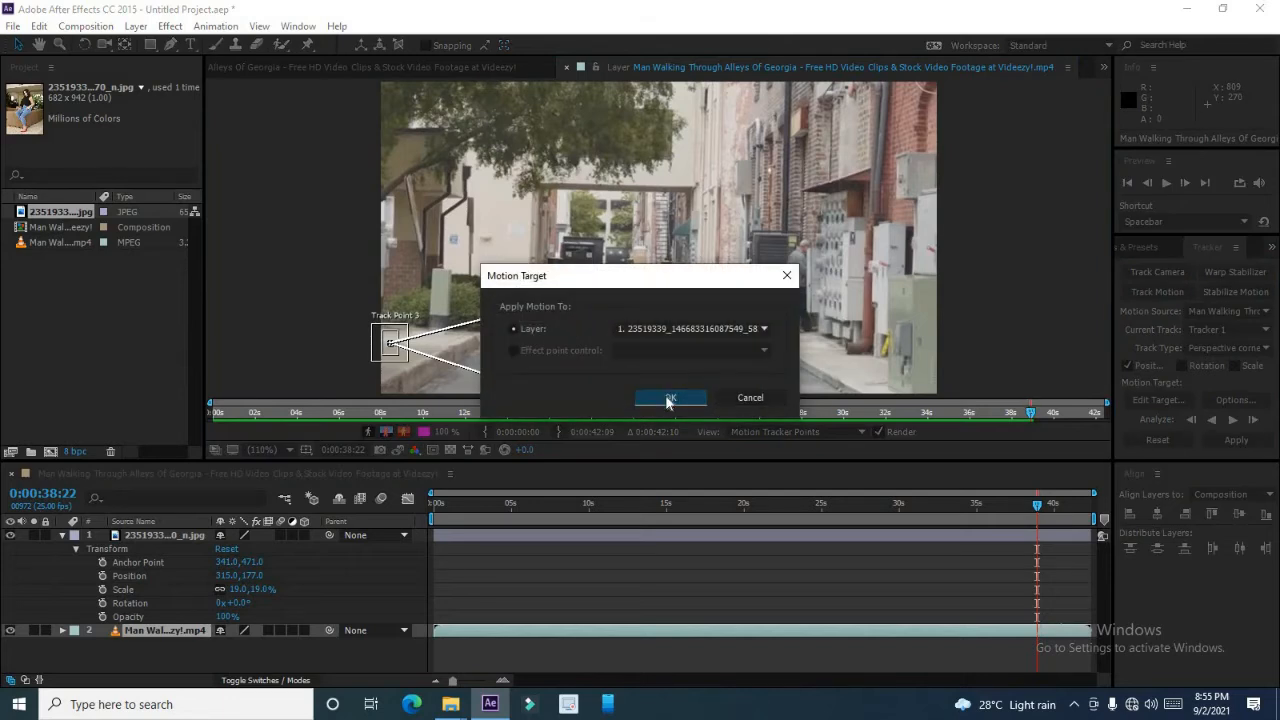
click(669, 400)
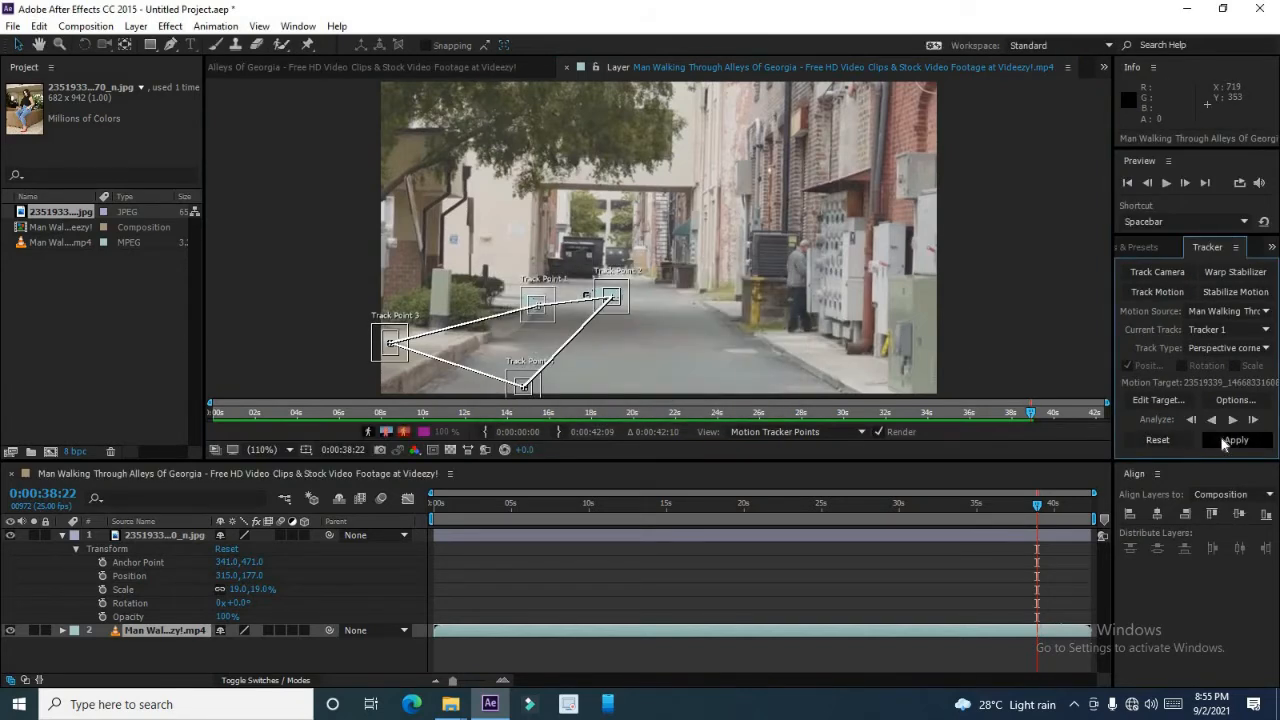
click(1230, 440)
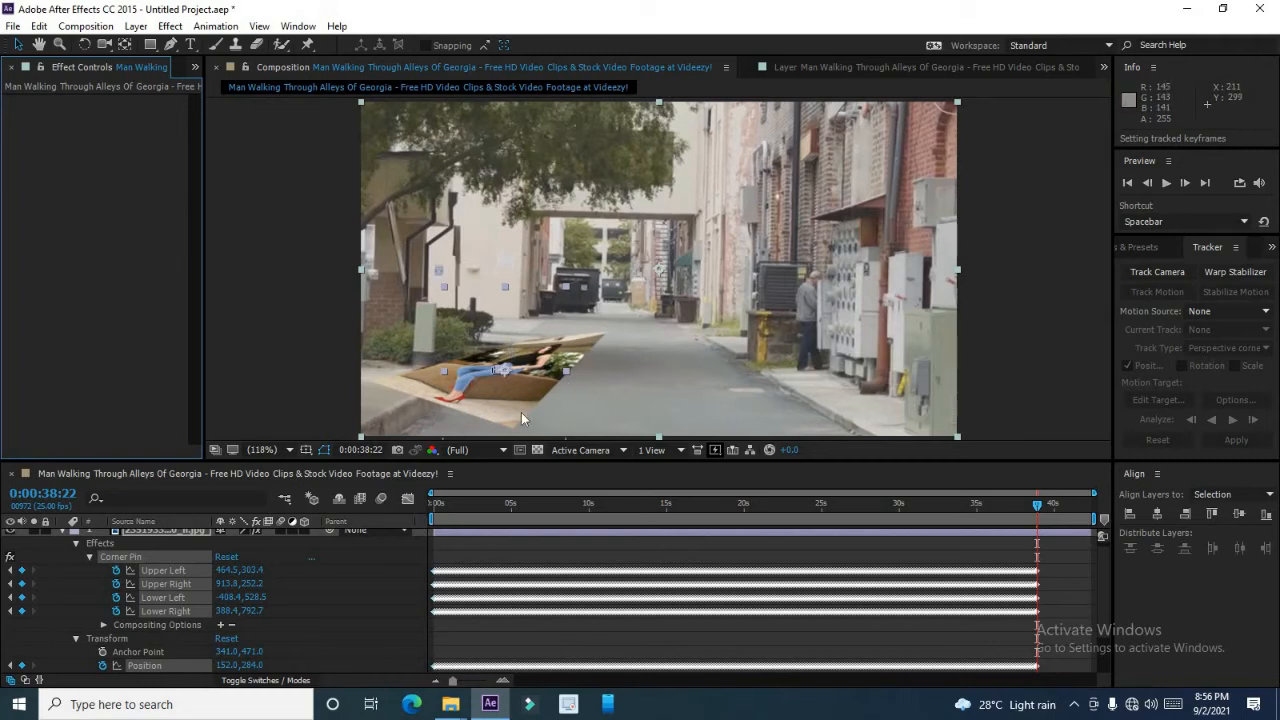
Return to the start of the composition and preview playback of the pinned image.
click(446, 506)
drag(446, 506, 432, 508)
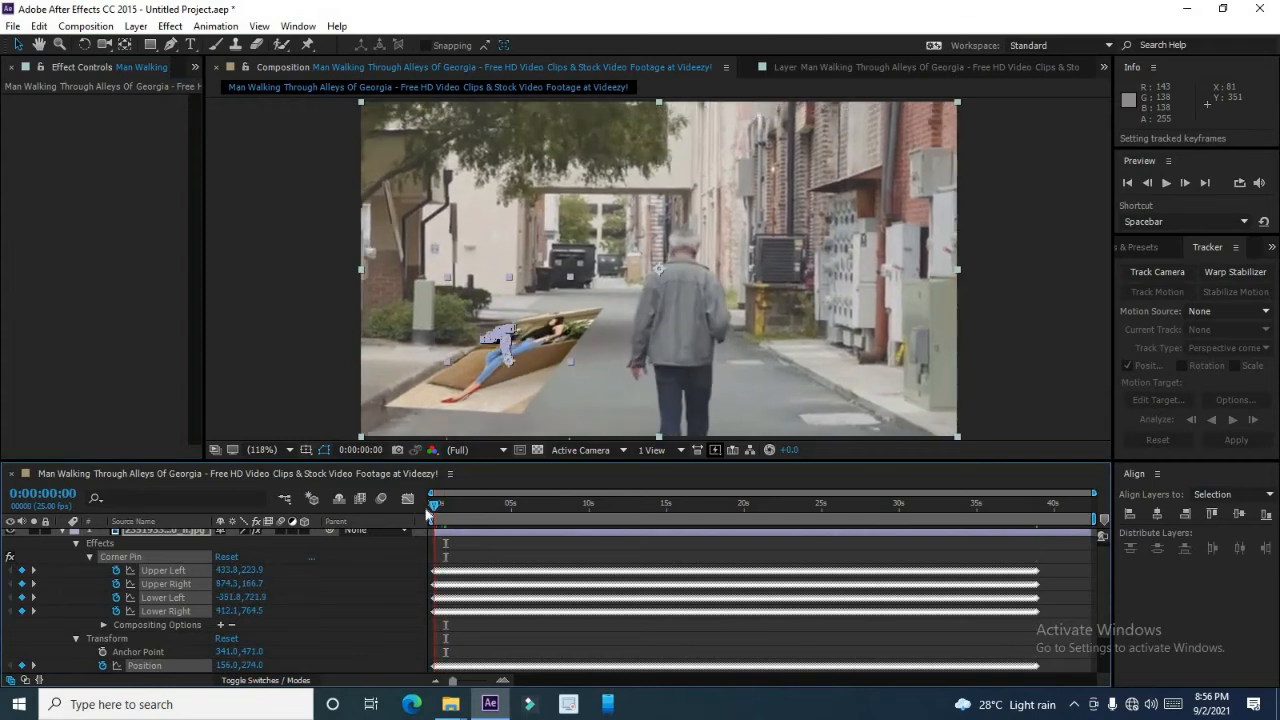
click(1166, 183)
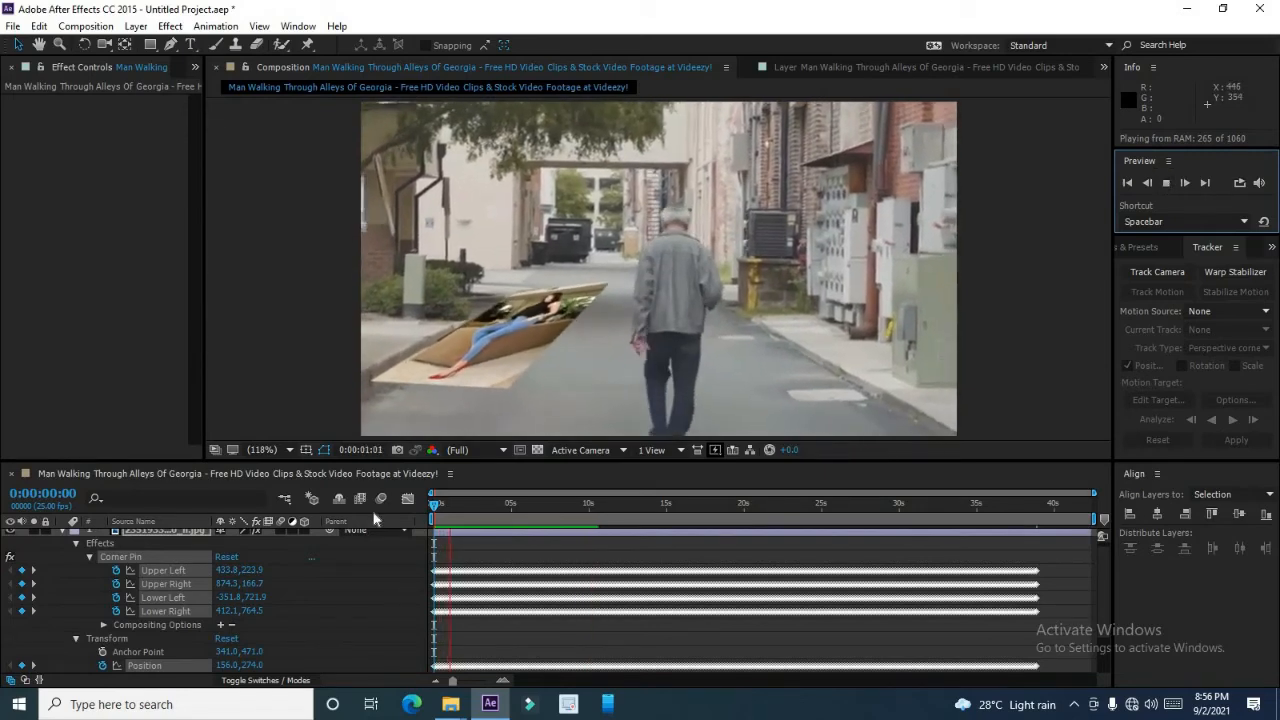
scroll(374, 519, down, 1)
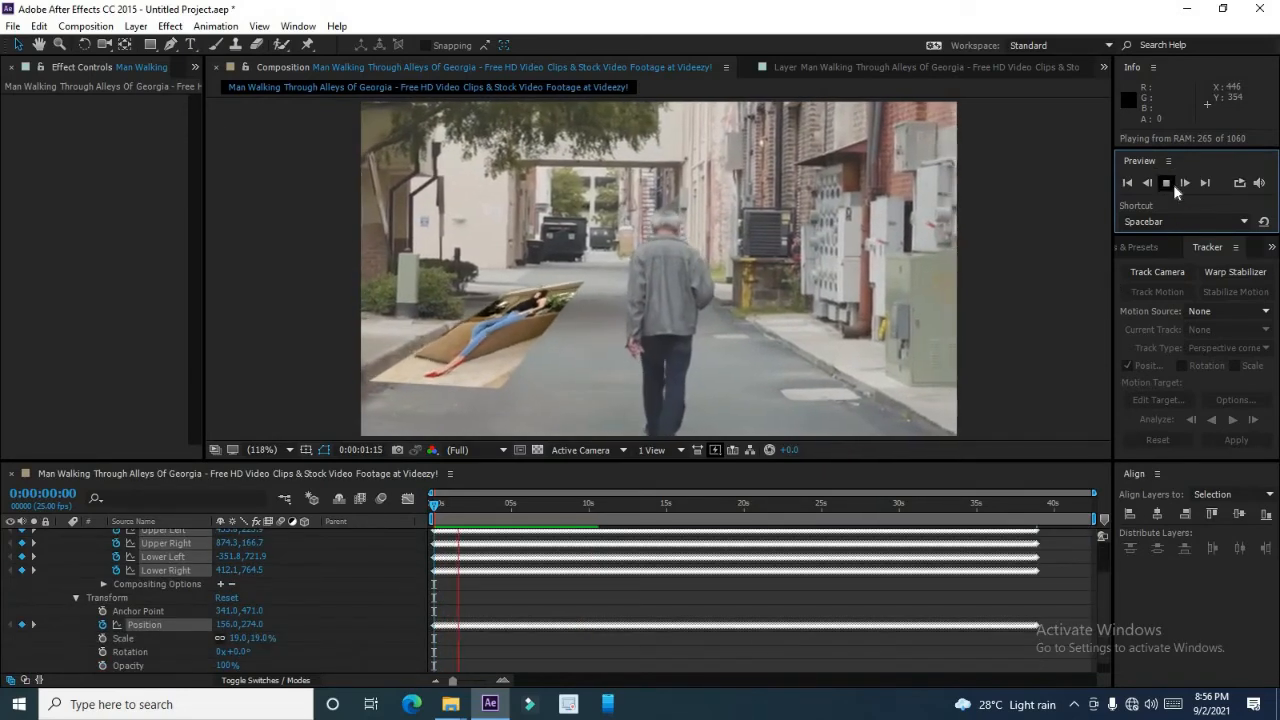
click(1166, 183)
click(1166, 184)
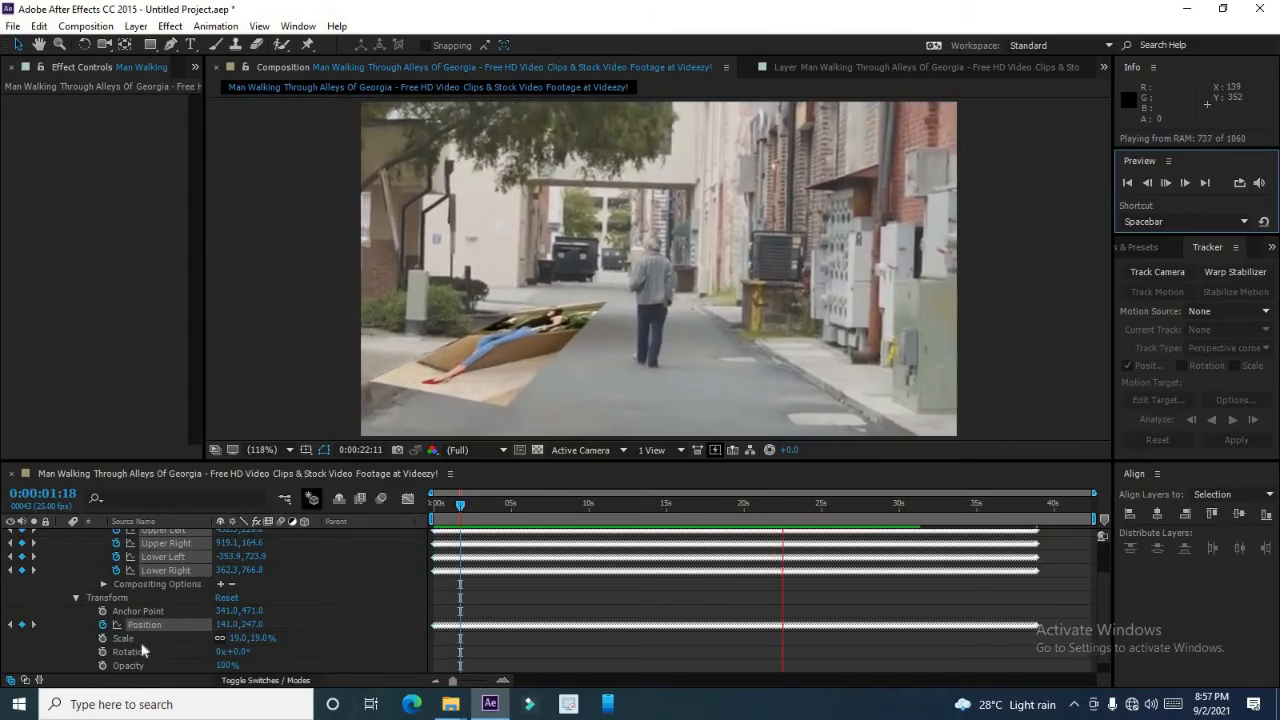
Scale the image layer up to 46% and preview the composition playback.
drag(271, 640, 300, 641)
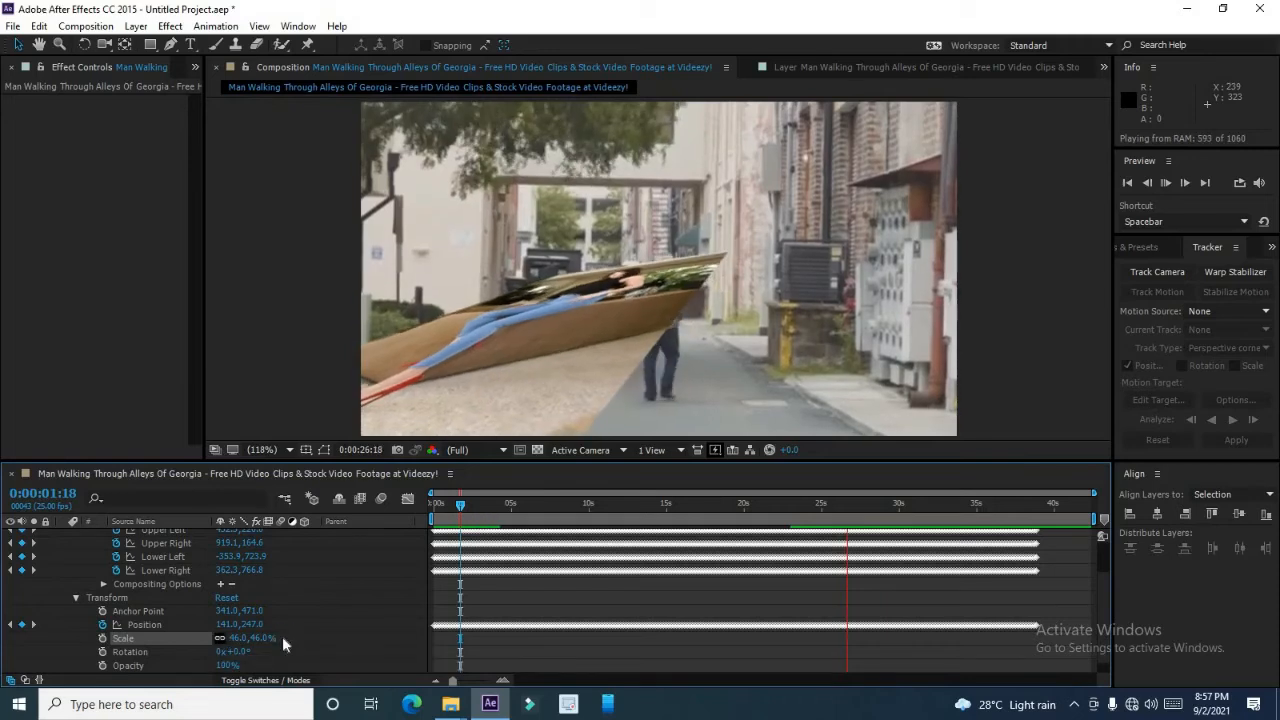
click(222, 640)
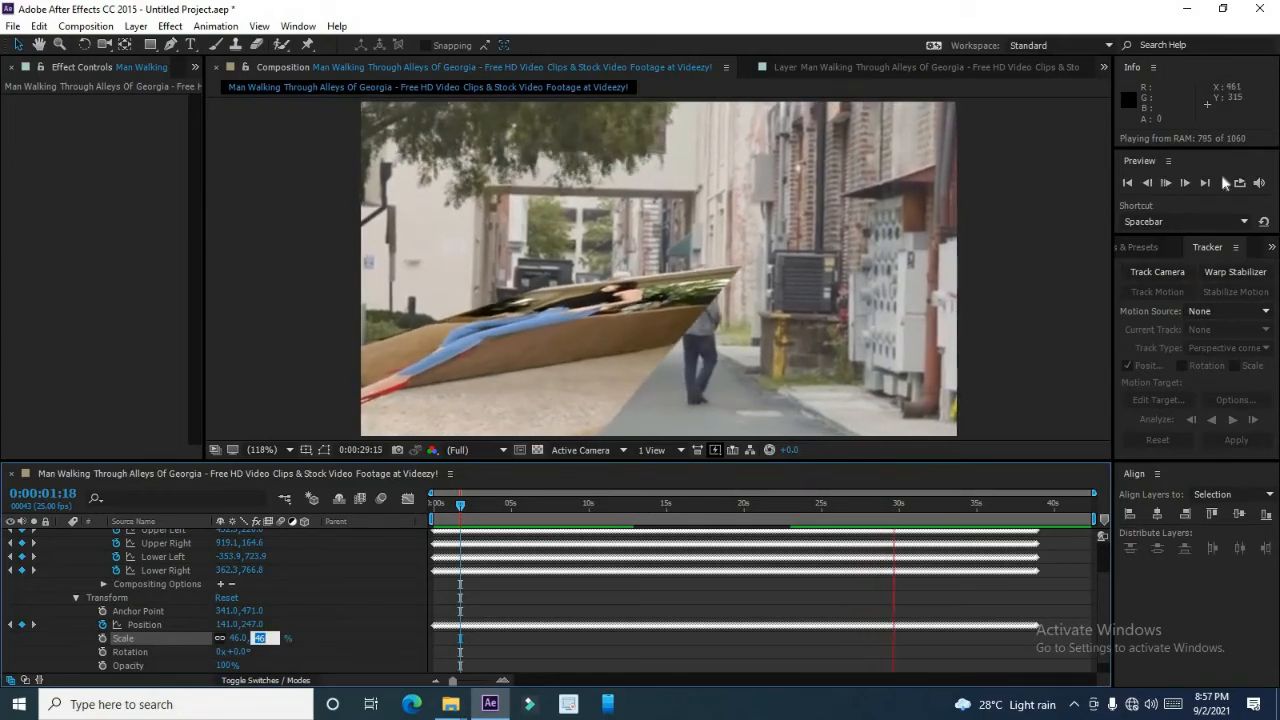
click(1166, 183)
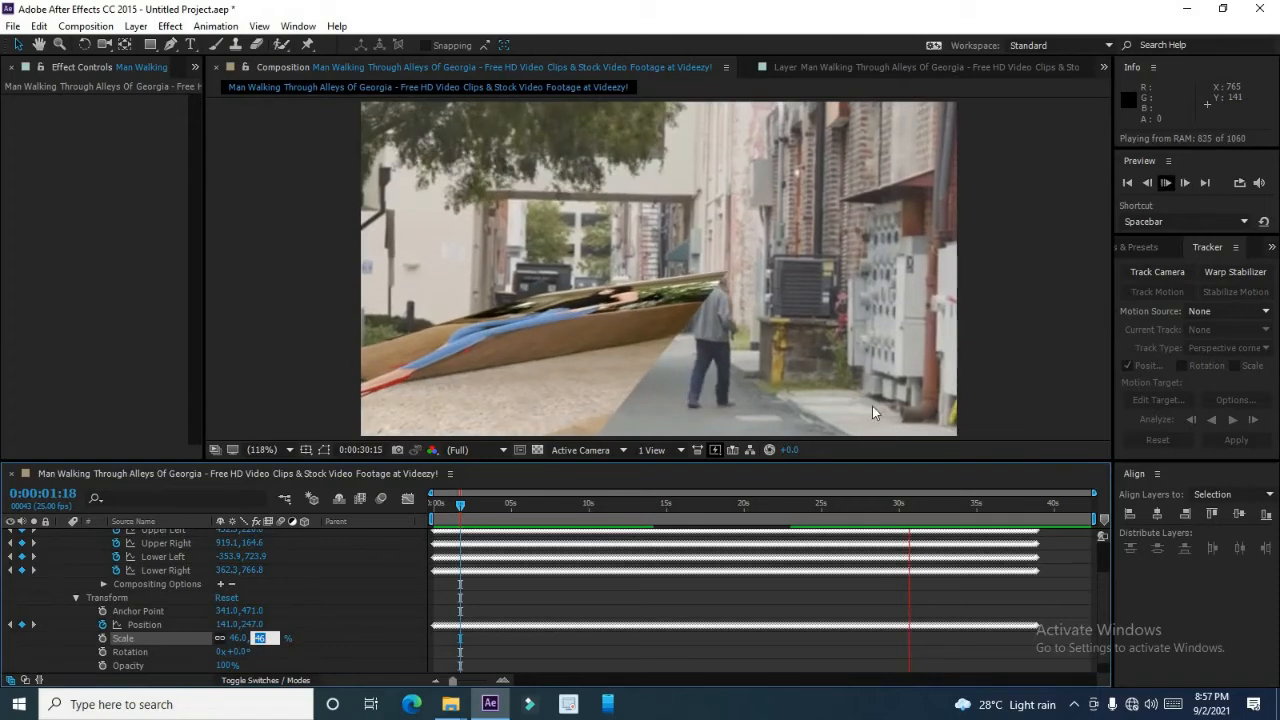
click(1166, 183)
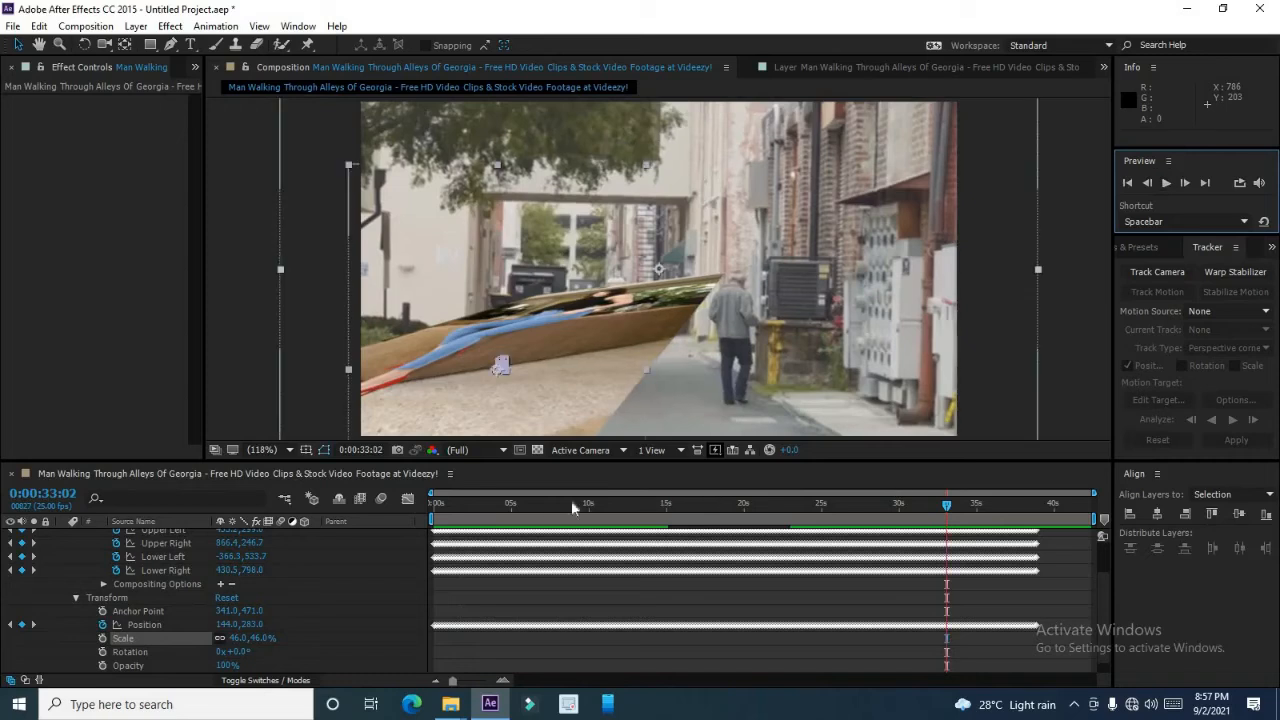
Move to about 0:00:01:03 and scale the image layer down to 9%.
click(452, 518)
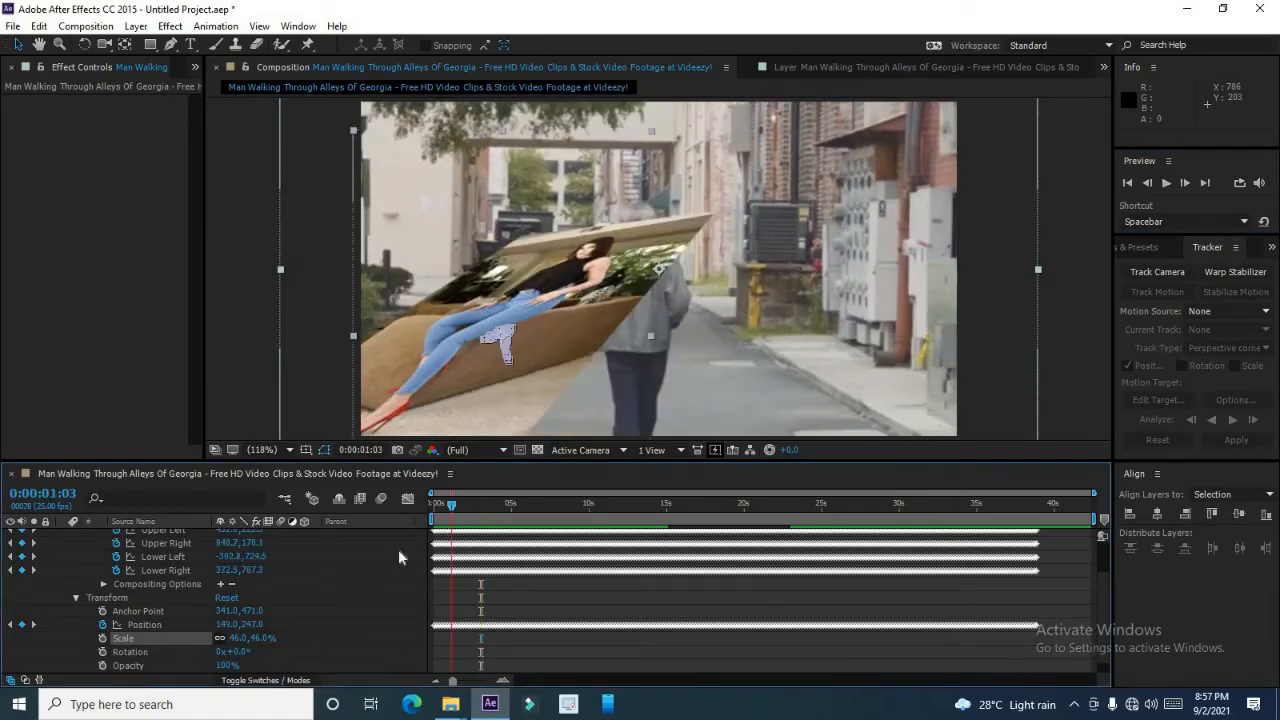
drag(237, 638, 212, 638)
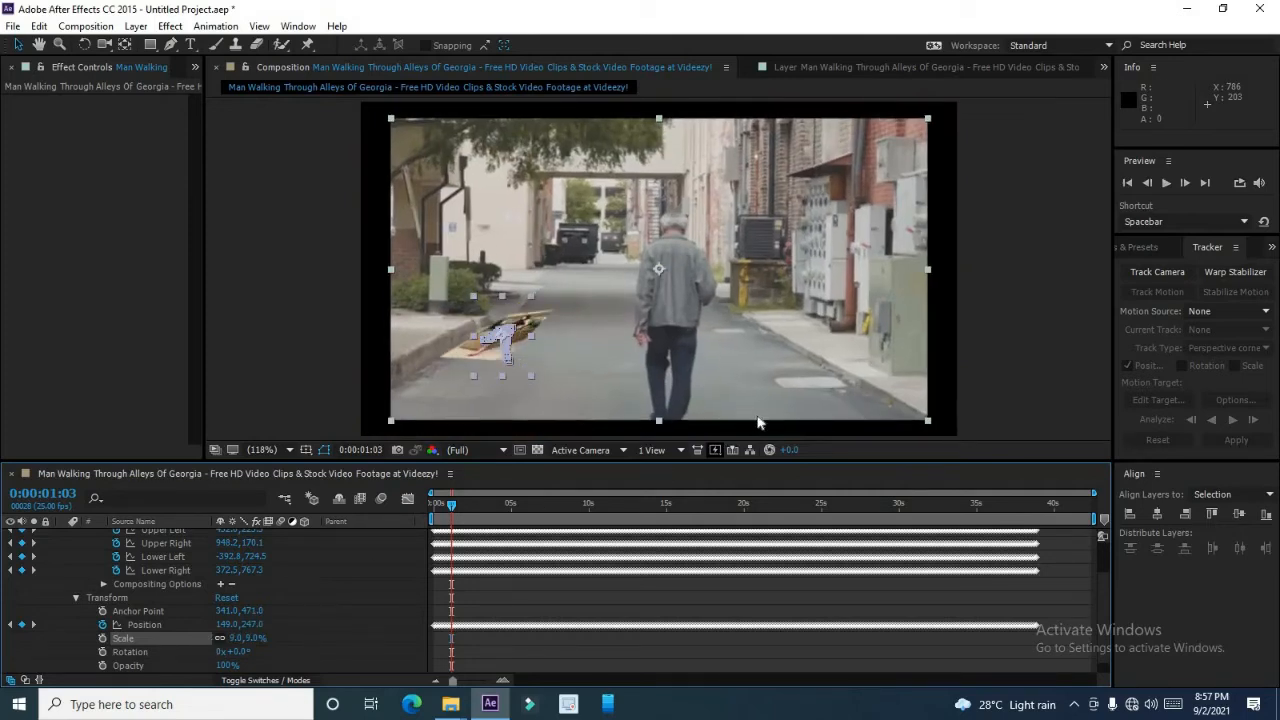
click(994, 336)
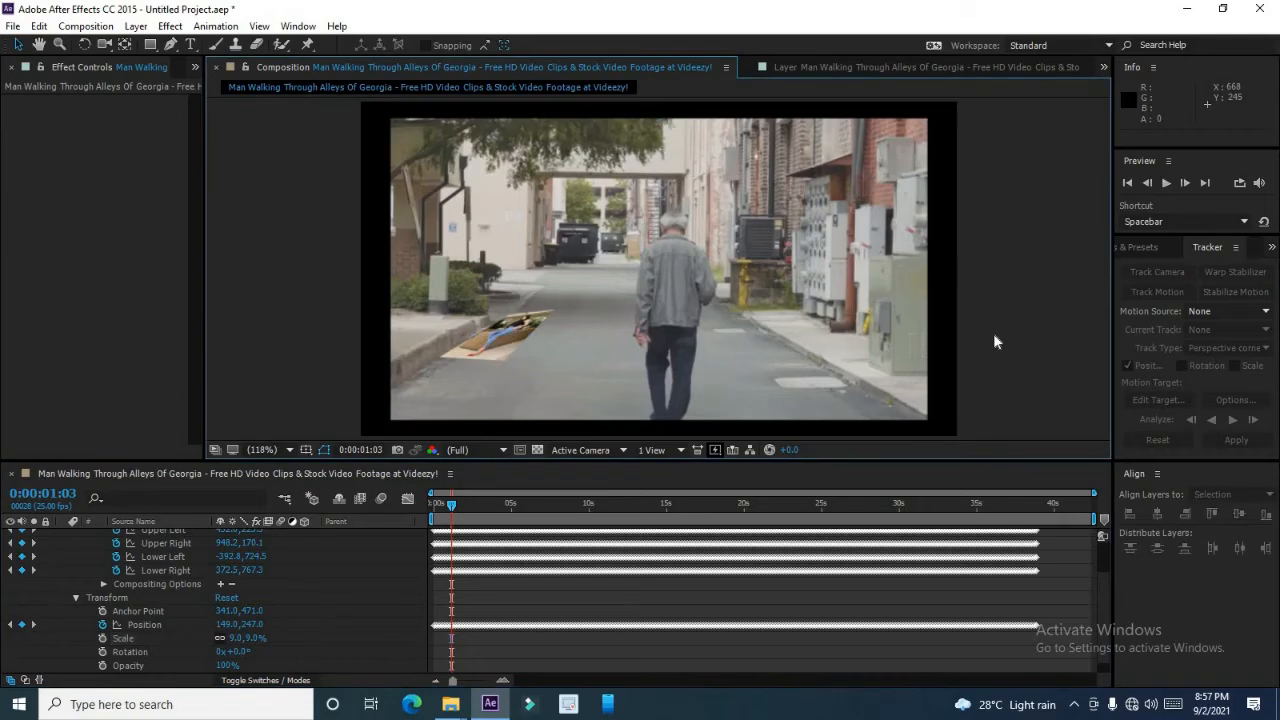
Enlarge the footage layer to fill the composition frame and collapse the image layer's properties.
click(925, 405)
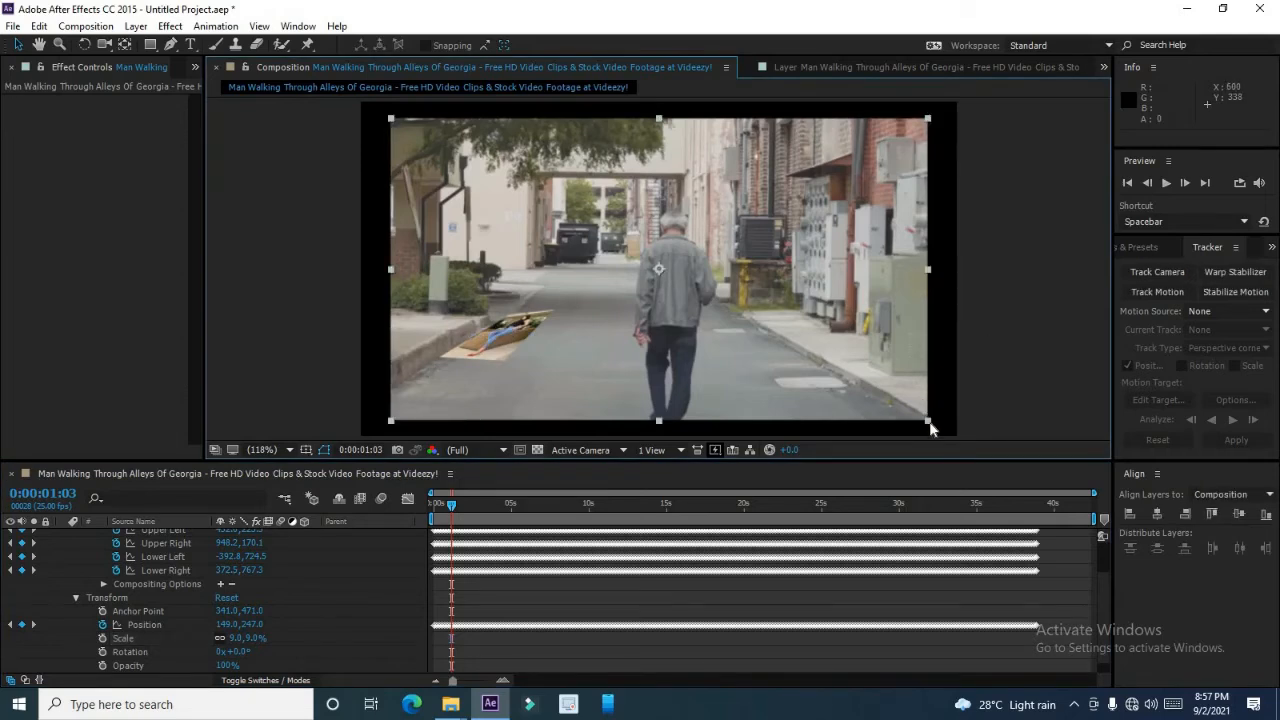
drag(930, 428, 957, 443)
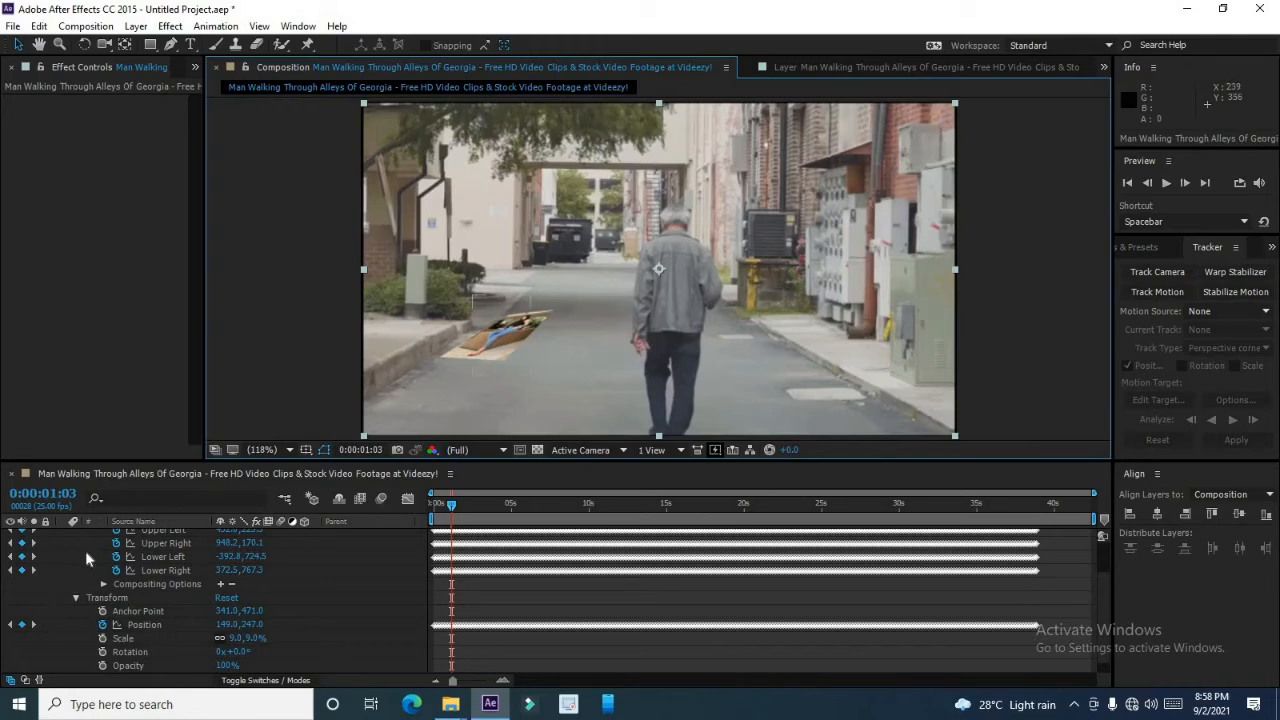
scroll(85, 550, up, 2)
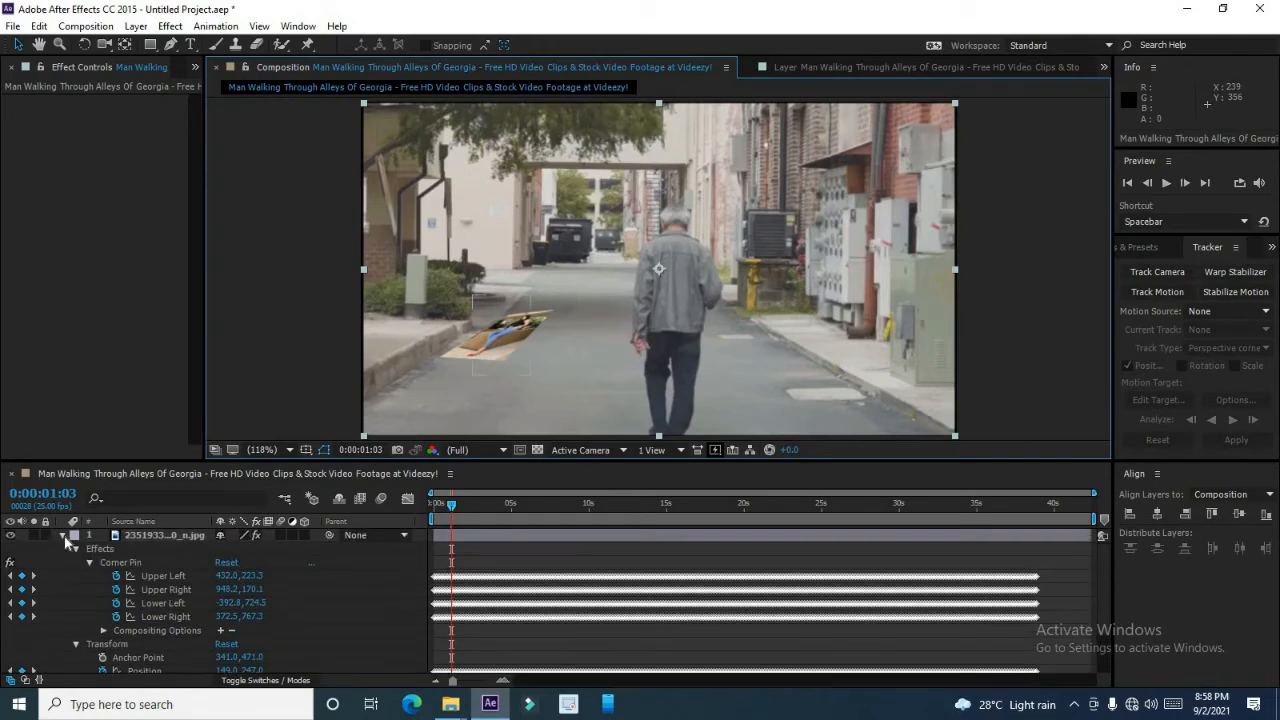
click(63, 535)
click(146, 551)
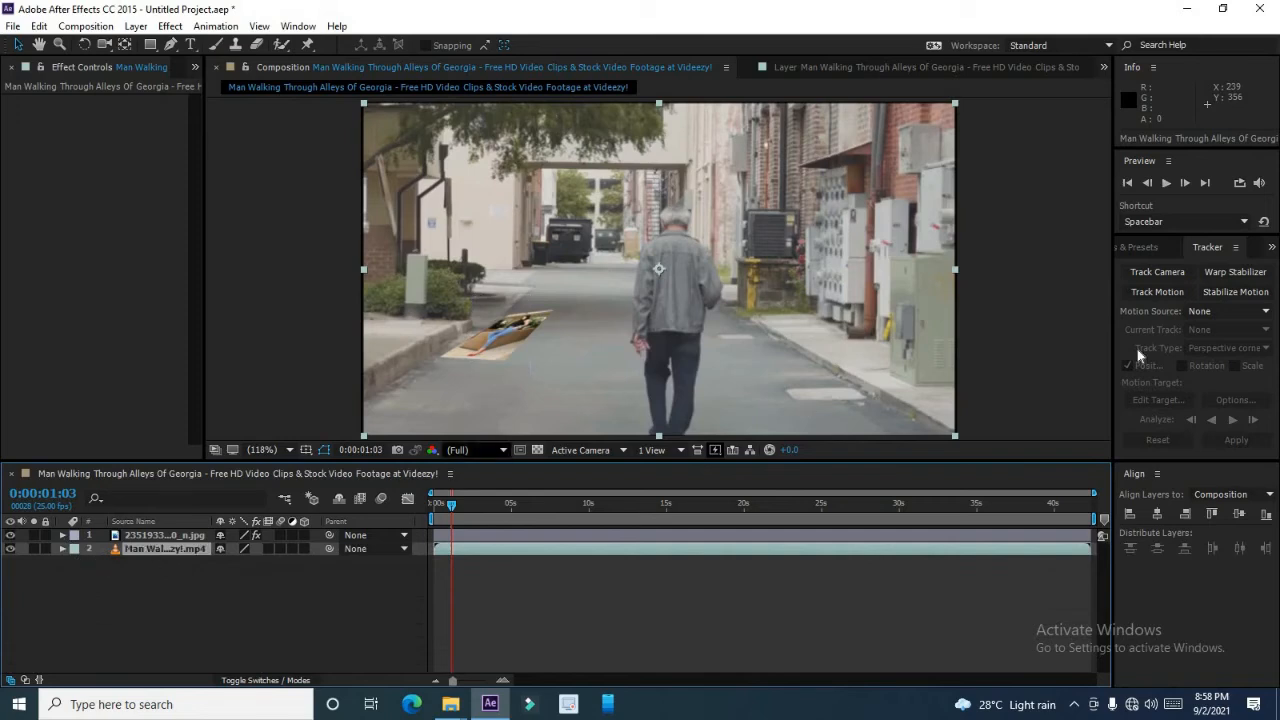
In the footage layer view, switch the tracker's track type to Raw and then to Transform.
click(824, 68)
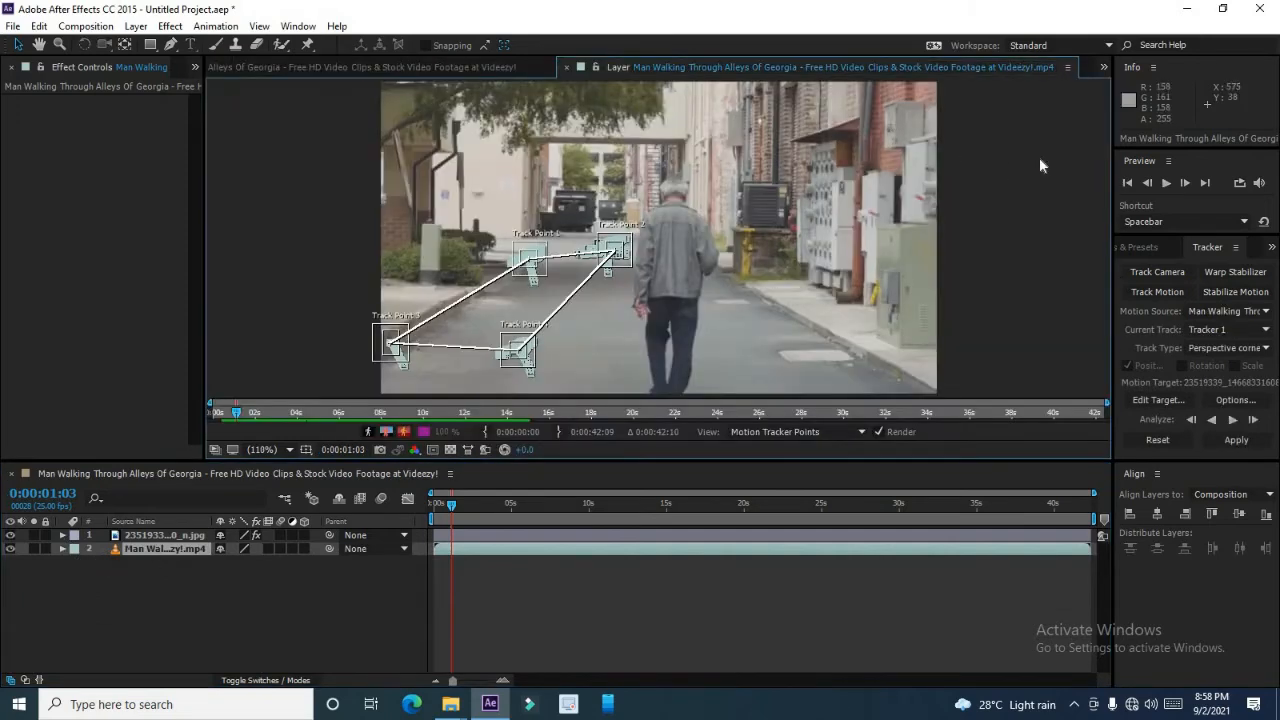
click(1233, 350)
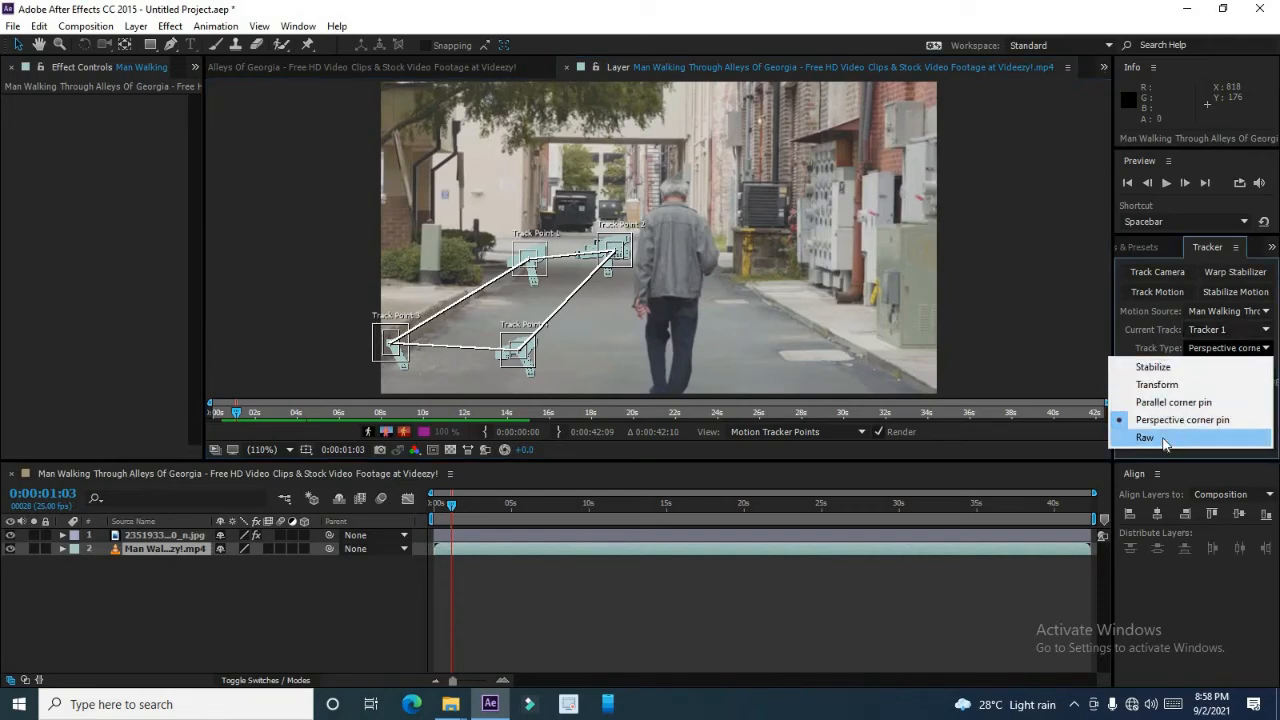
click(1164, 438)
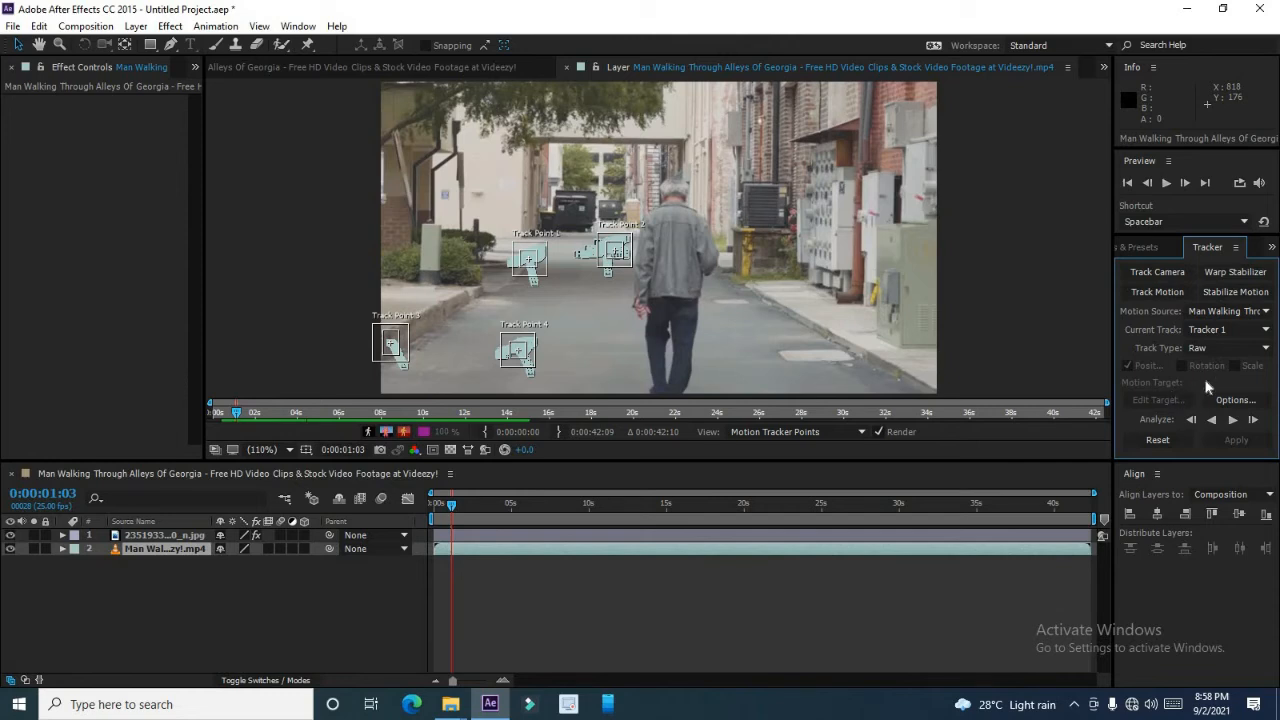
click(1207, 349)
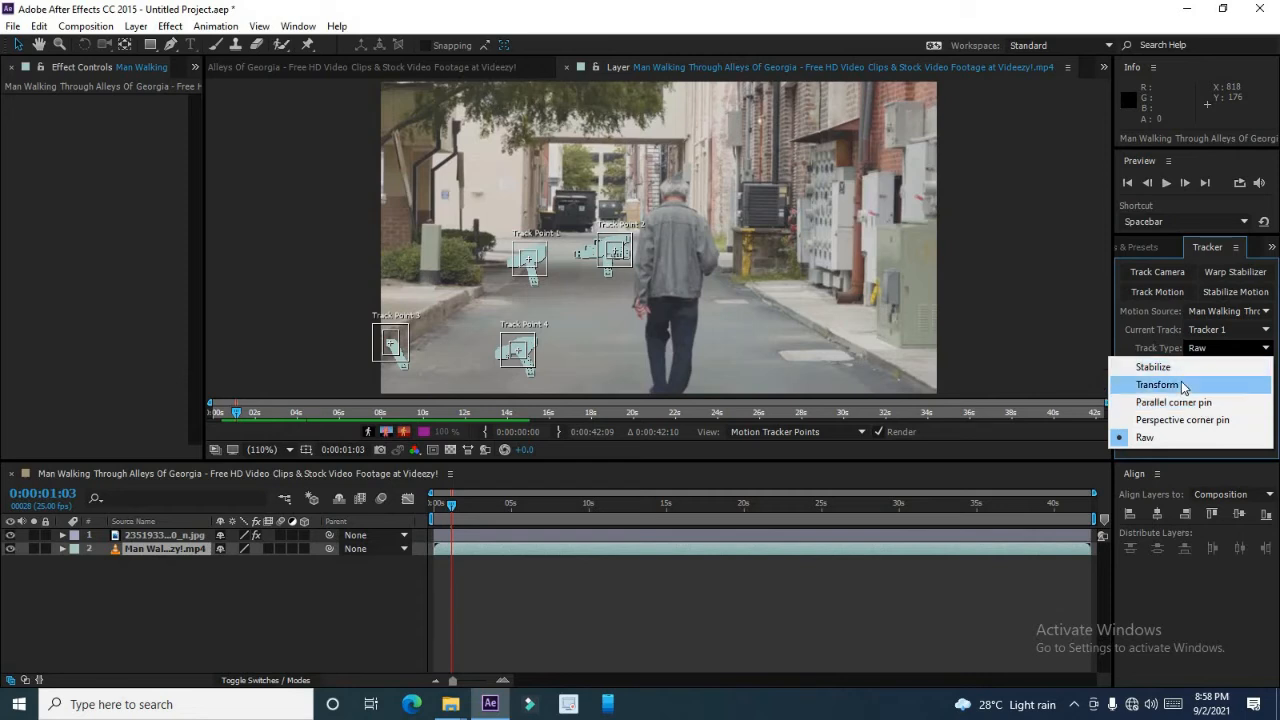
click(1184, 386)
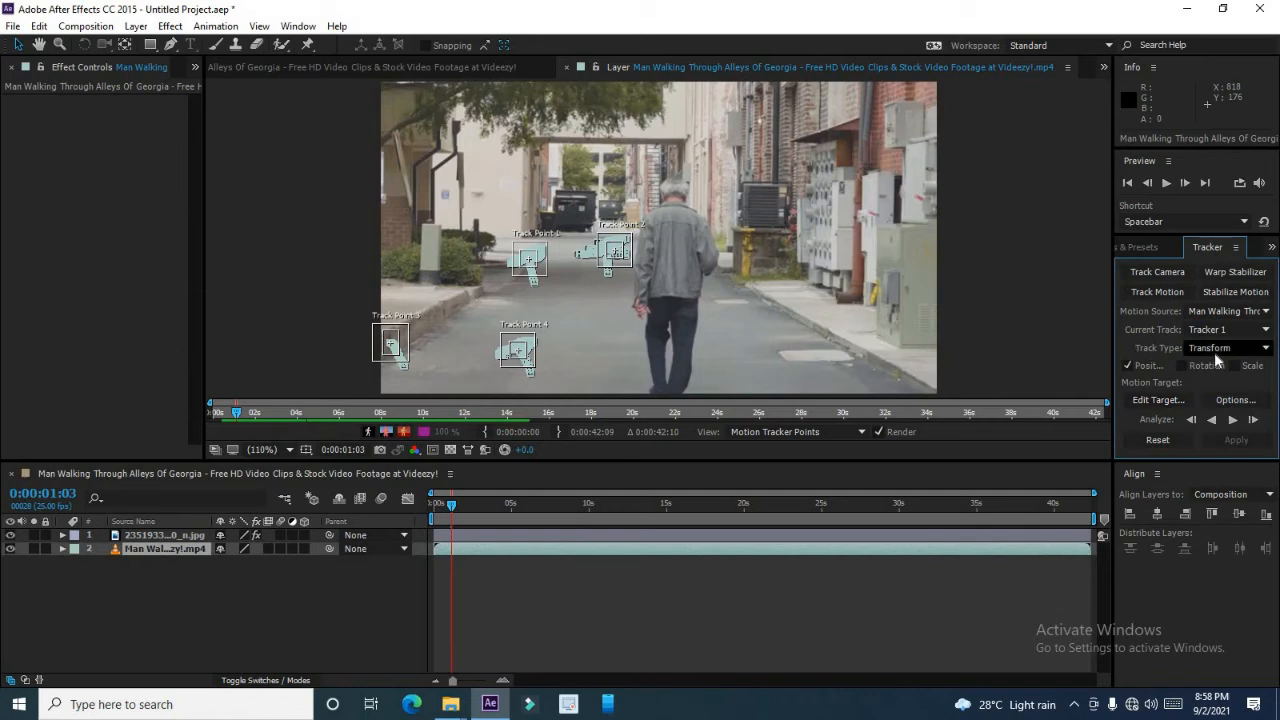
Open the motion tracker options and set the channel to RGB.
click(1239, 400)
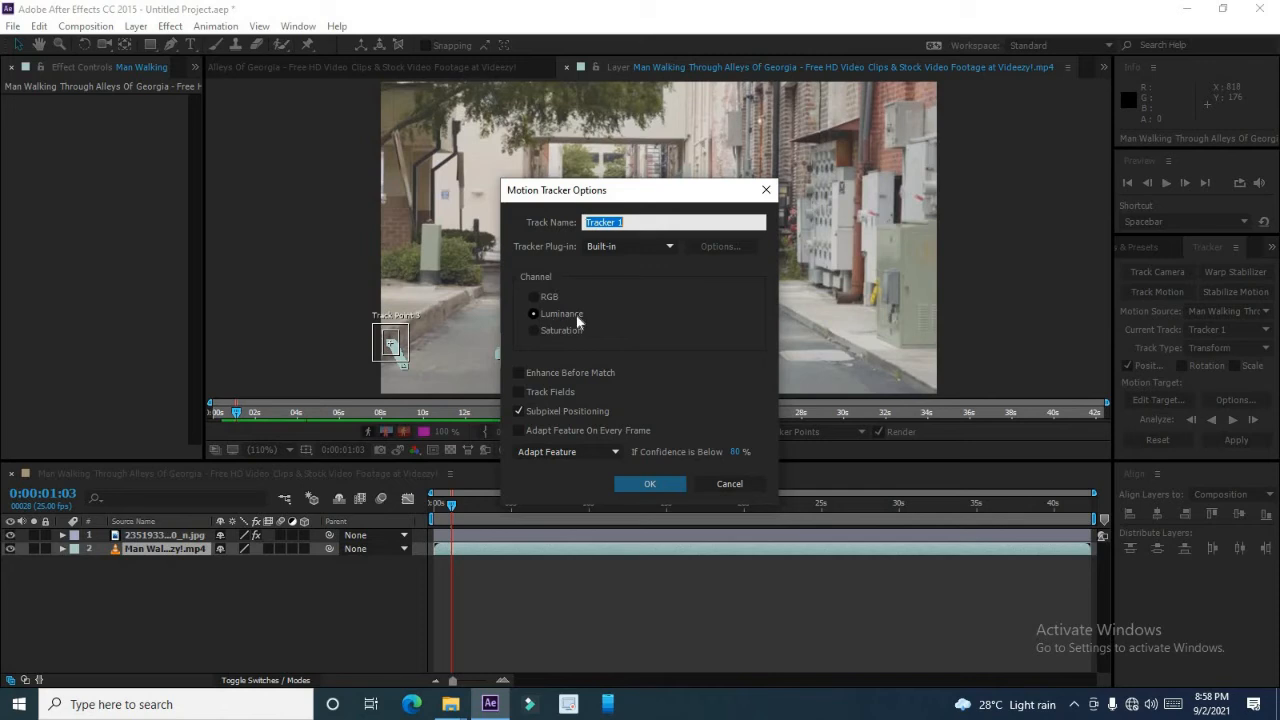
drag(621, 192, 873, 161)
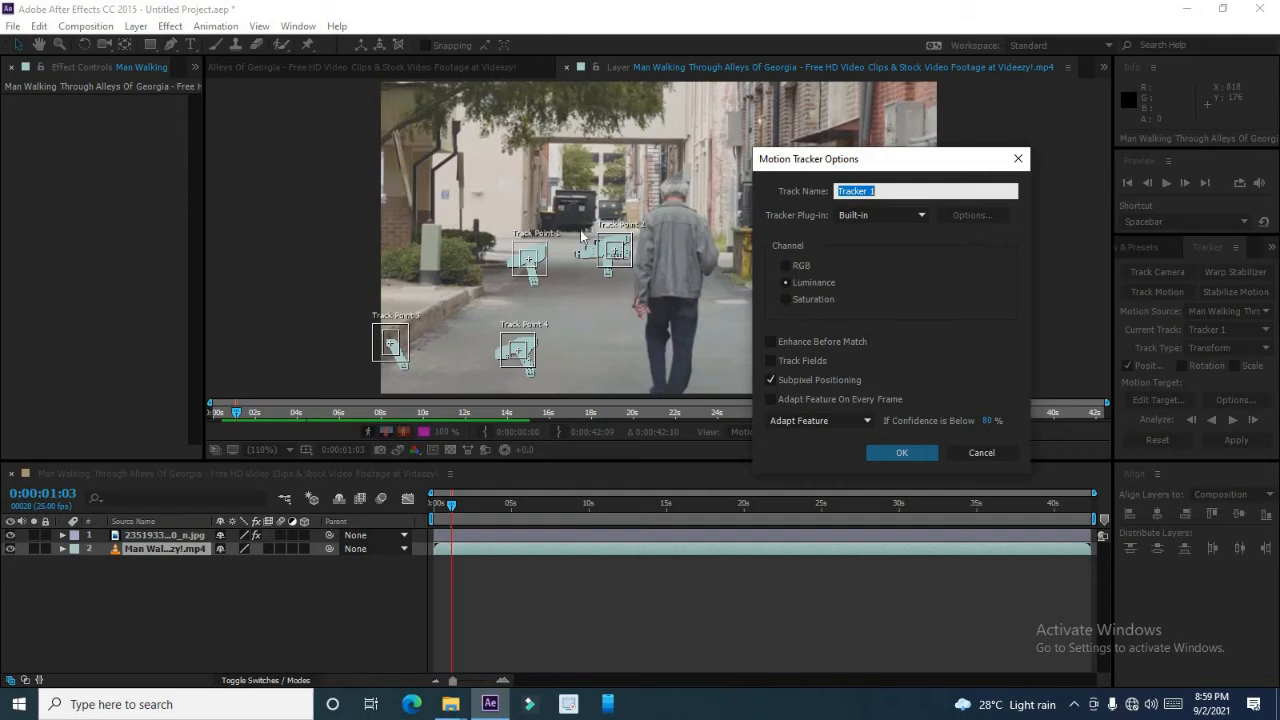
click(802, 294)
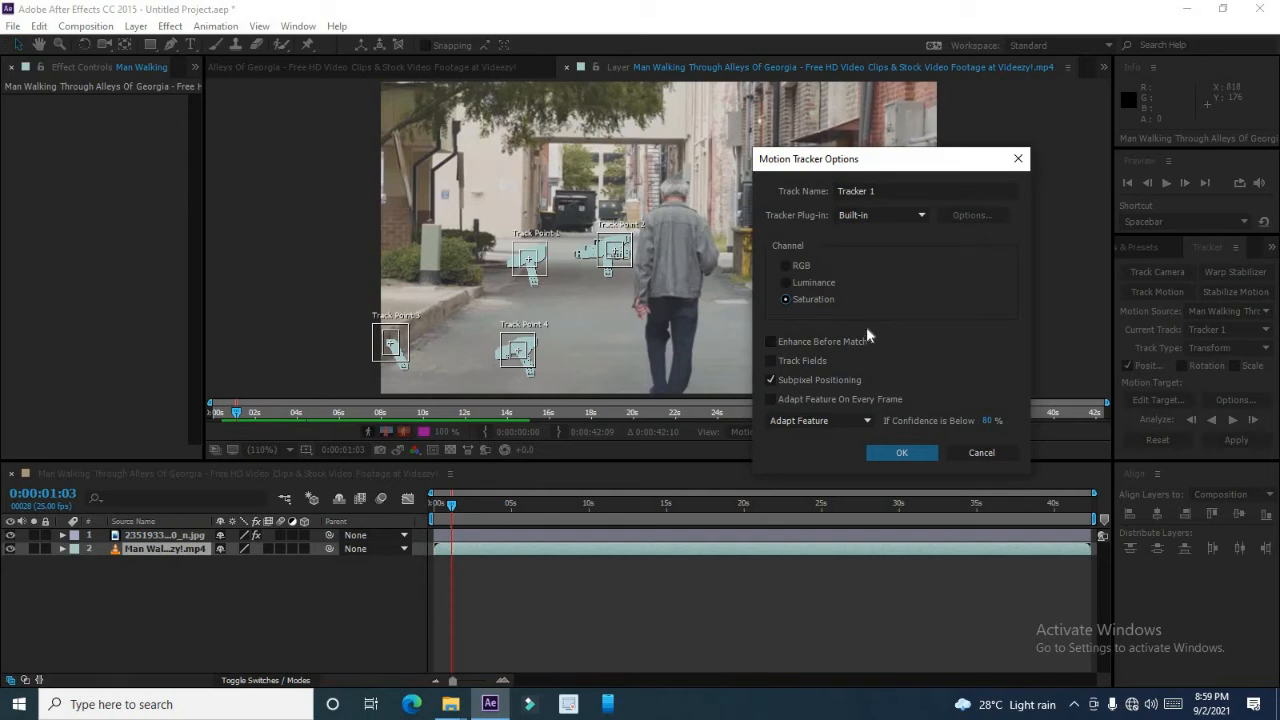
click(913, 452)
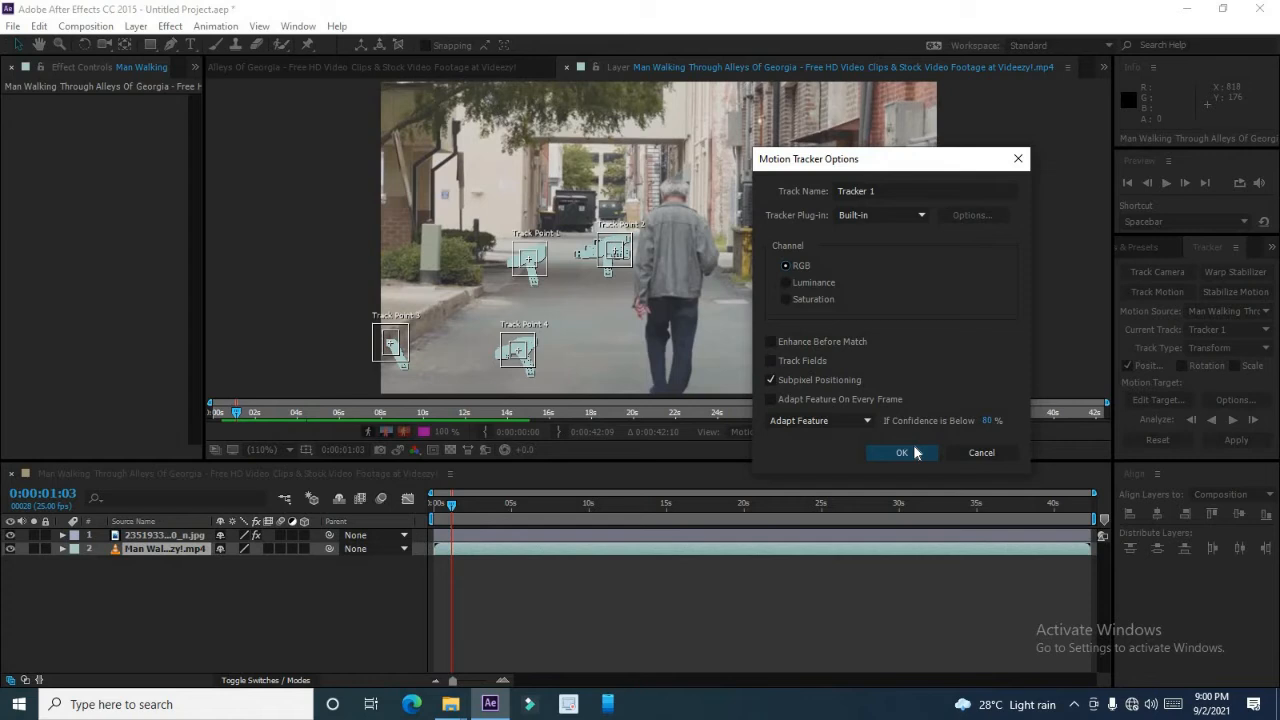
Delete both the footage layer and the image layer from the composition.
click(165, 561)
key(Delete)
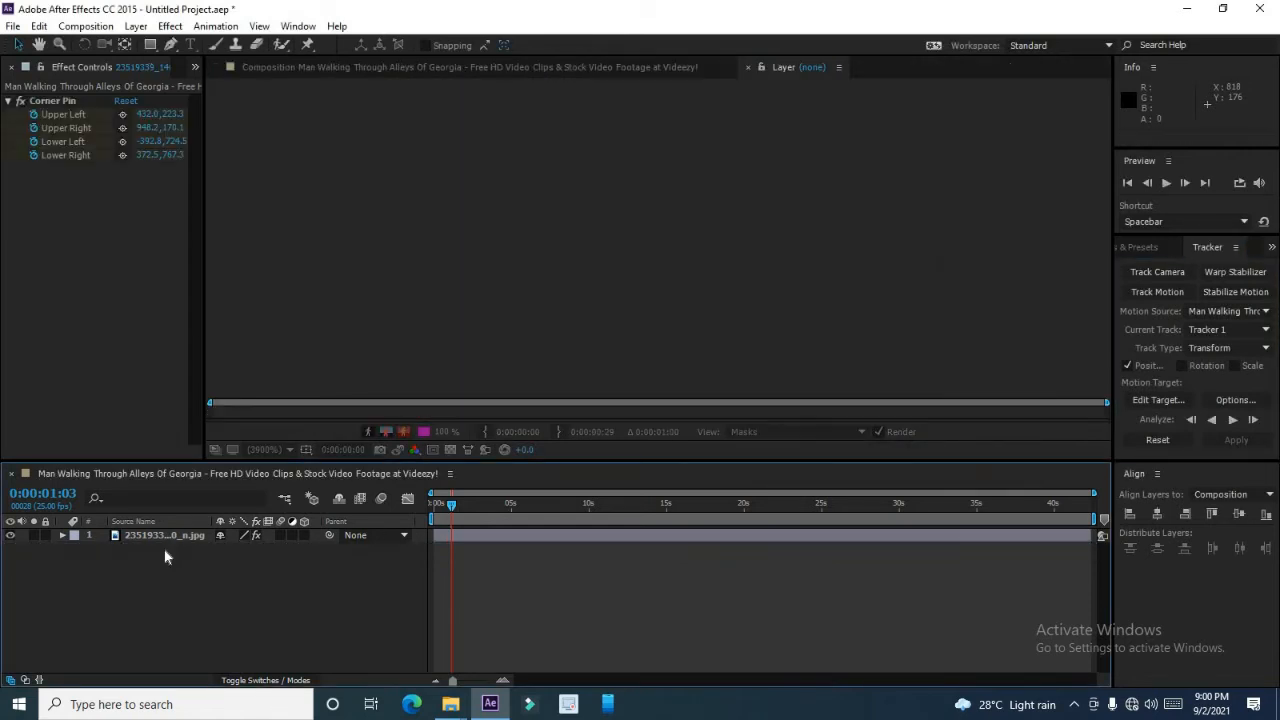
click(156, 535)
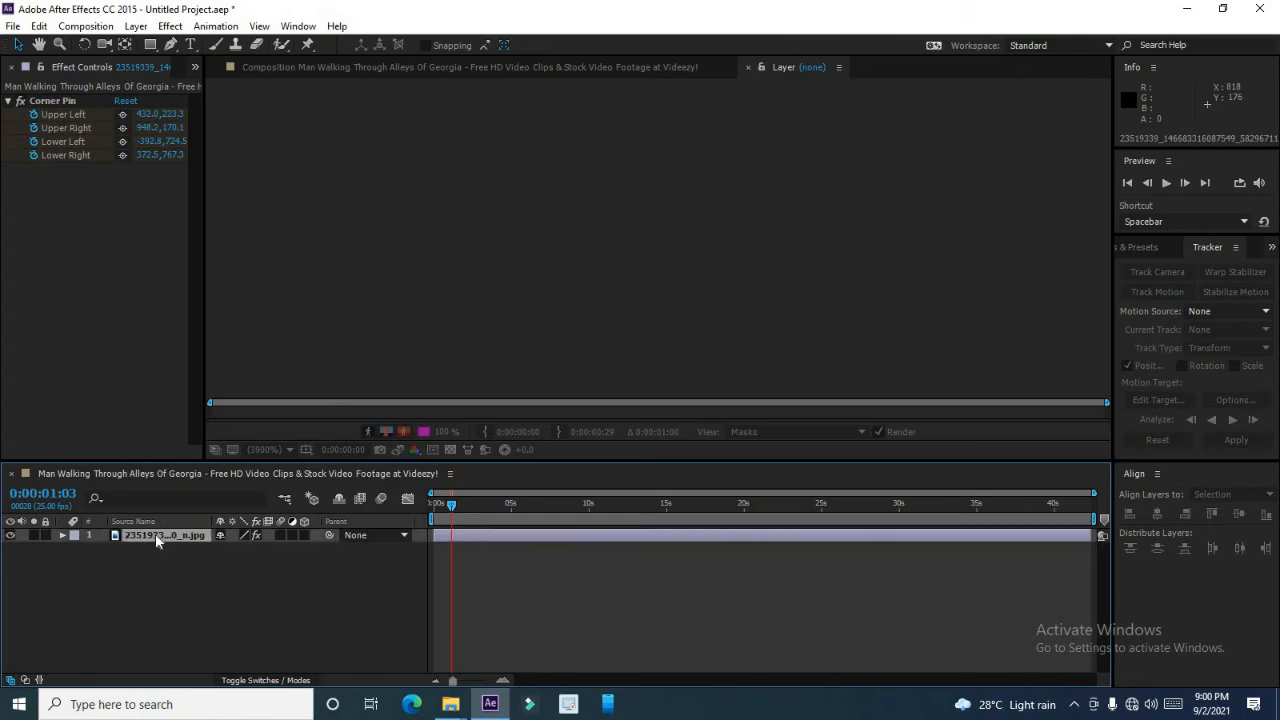
key(Delete)
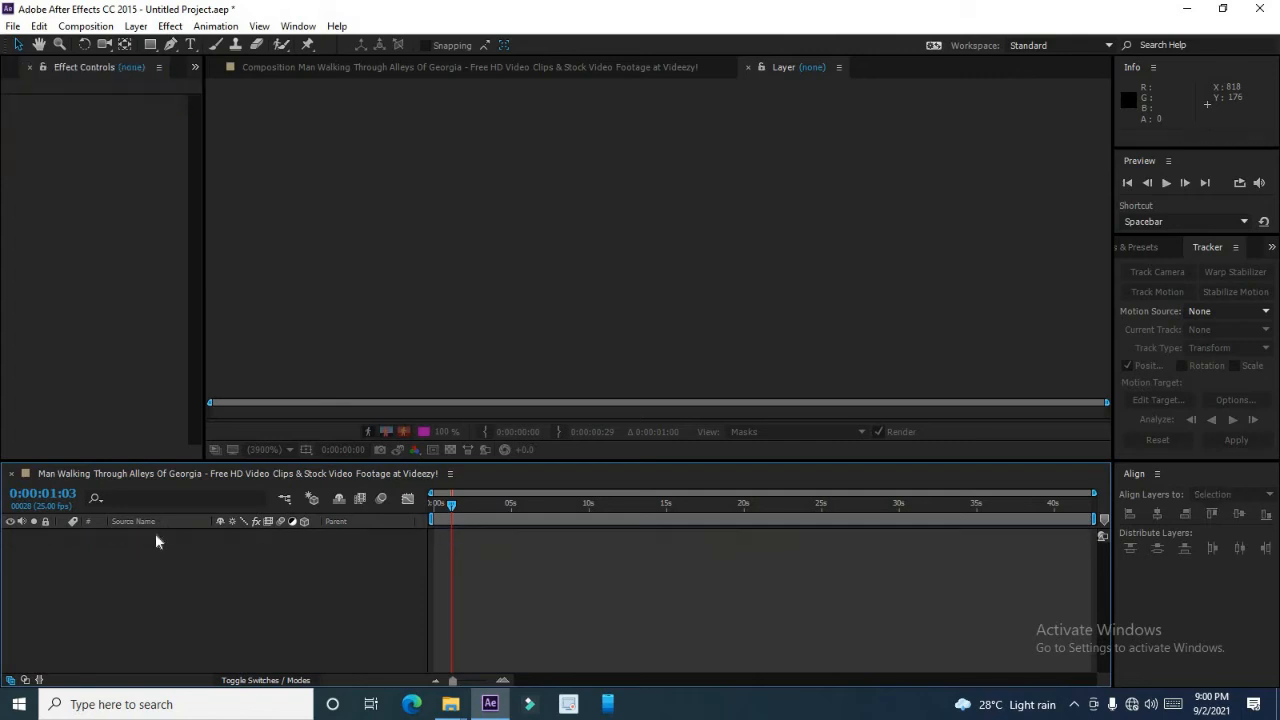
Add the walking-man MP4 footage back into the empty composition from the project.
click(31, 68)
drag(63, 244, 133, 546)
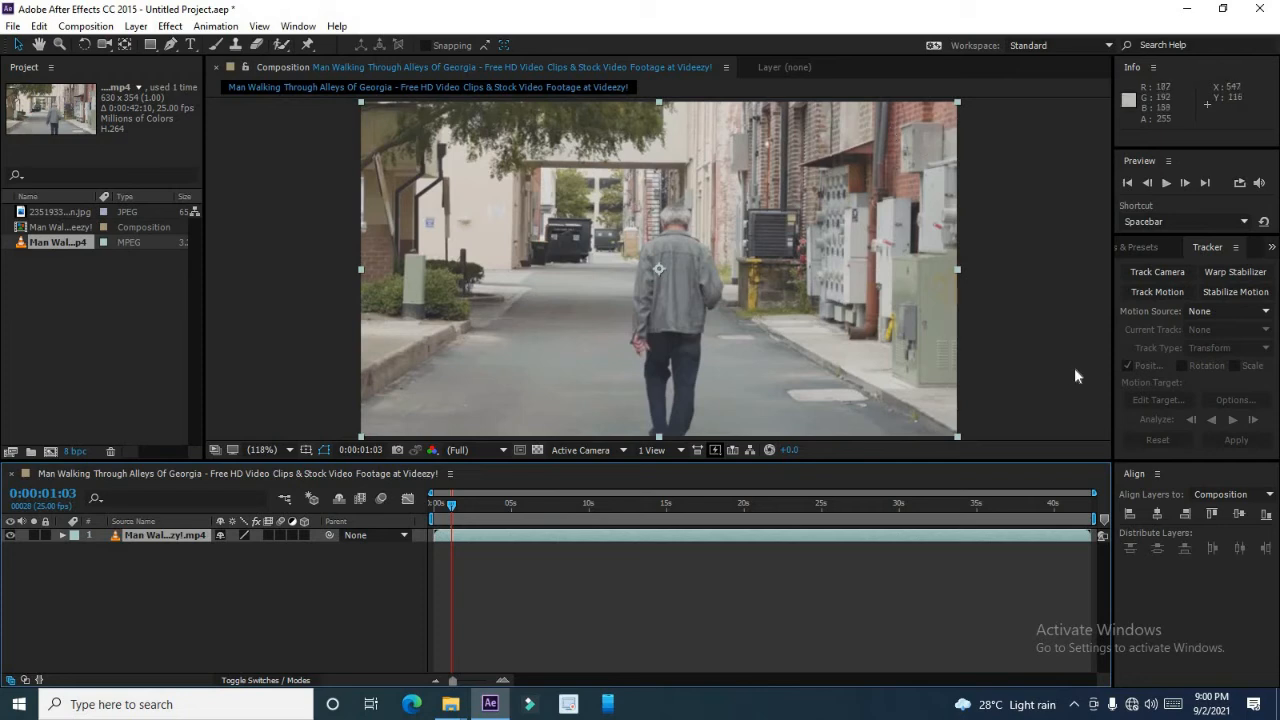
Start Track Motion on the footage and set the track type to Perspective corner pin.
click(1157, 292)
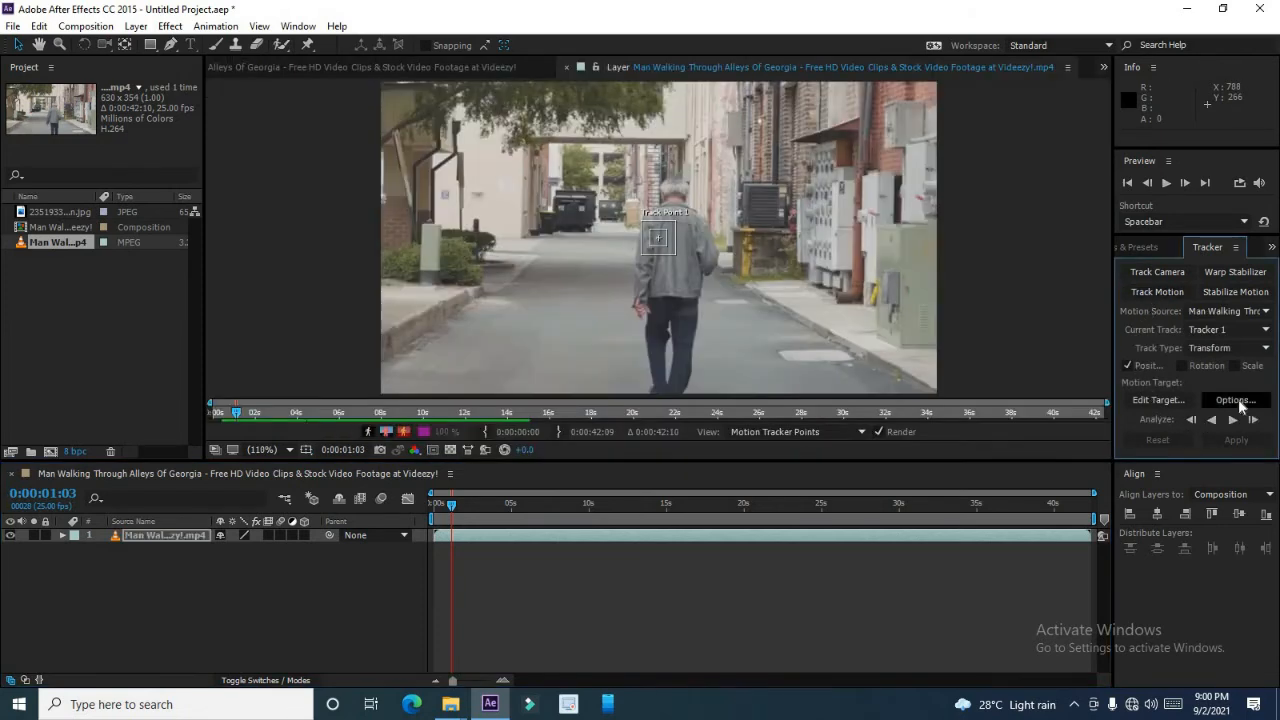
click(1238, 348)
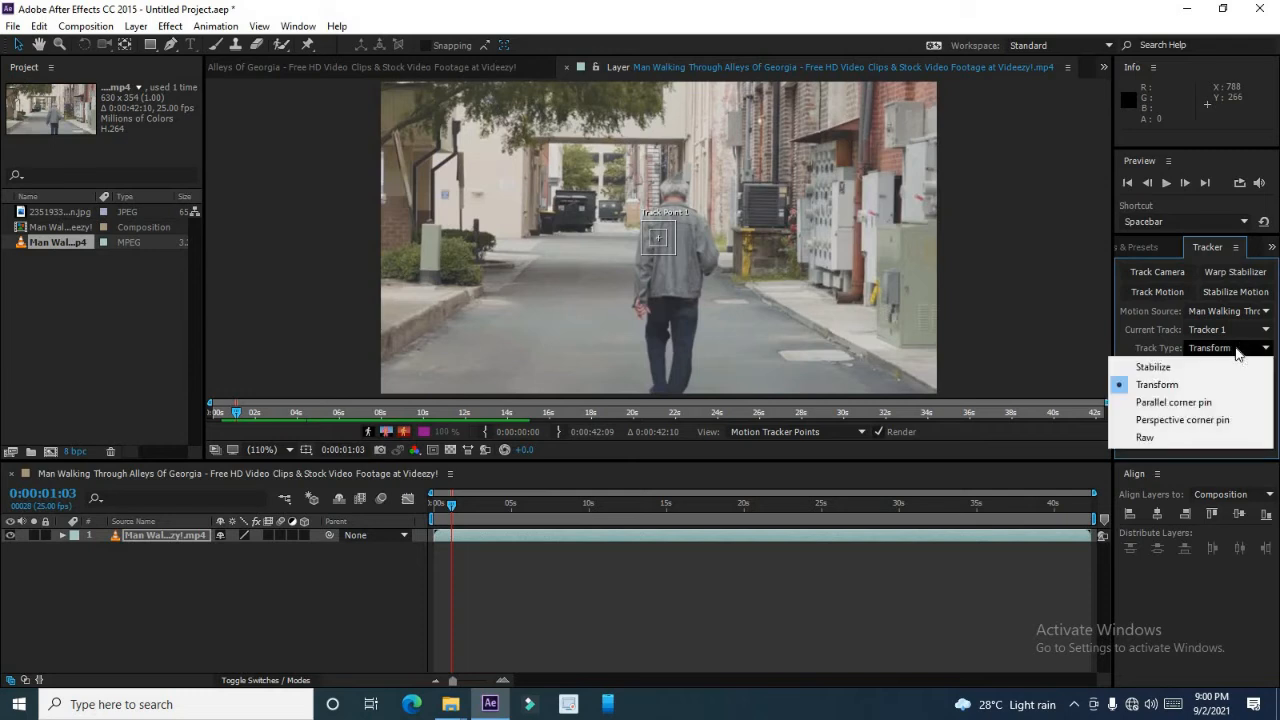
click(1181, 420)
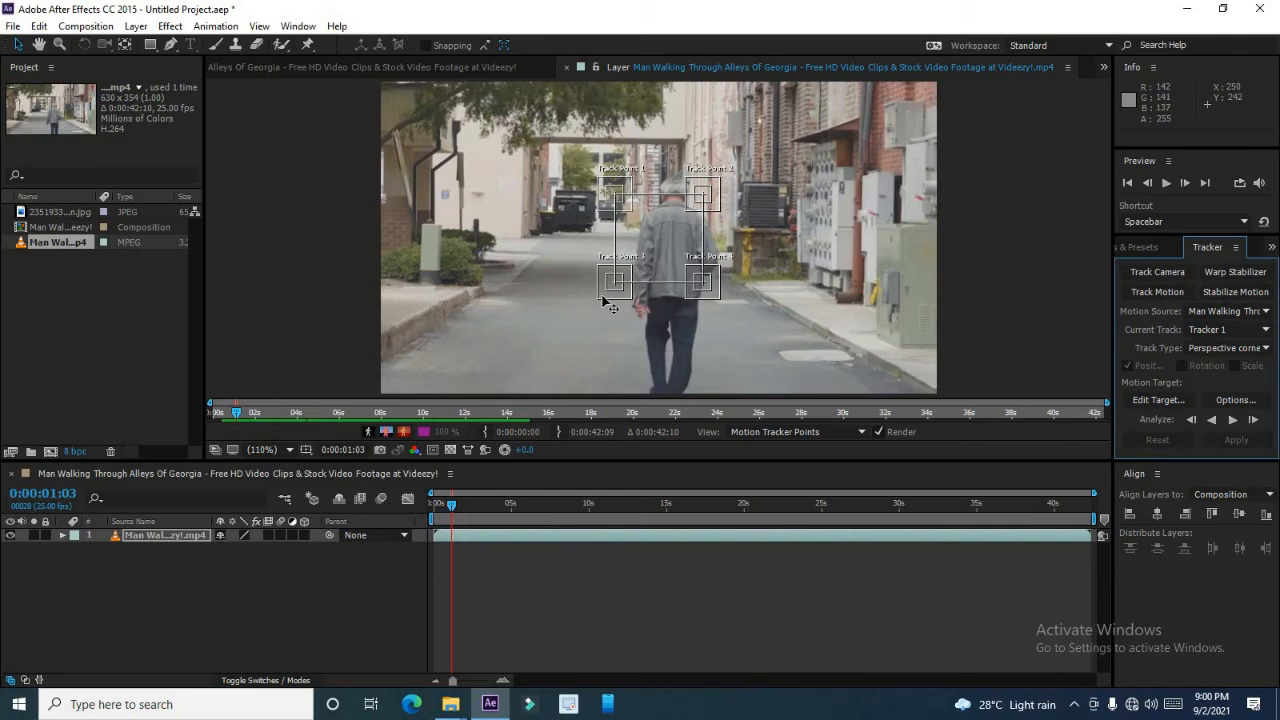
Place the four track points on a quadrilateral of road surface left of the man and analyze forward.
drag(603, 292, 386, 372)
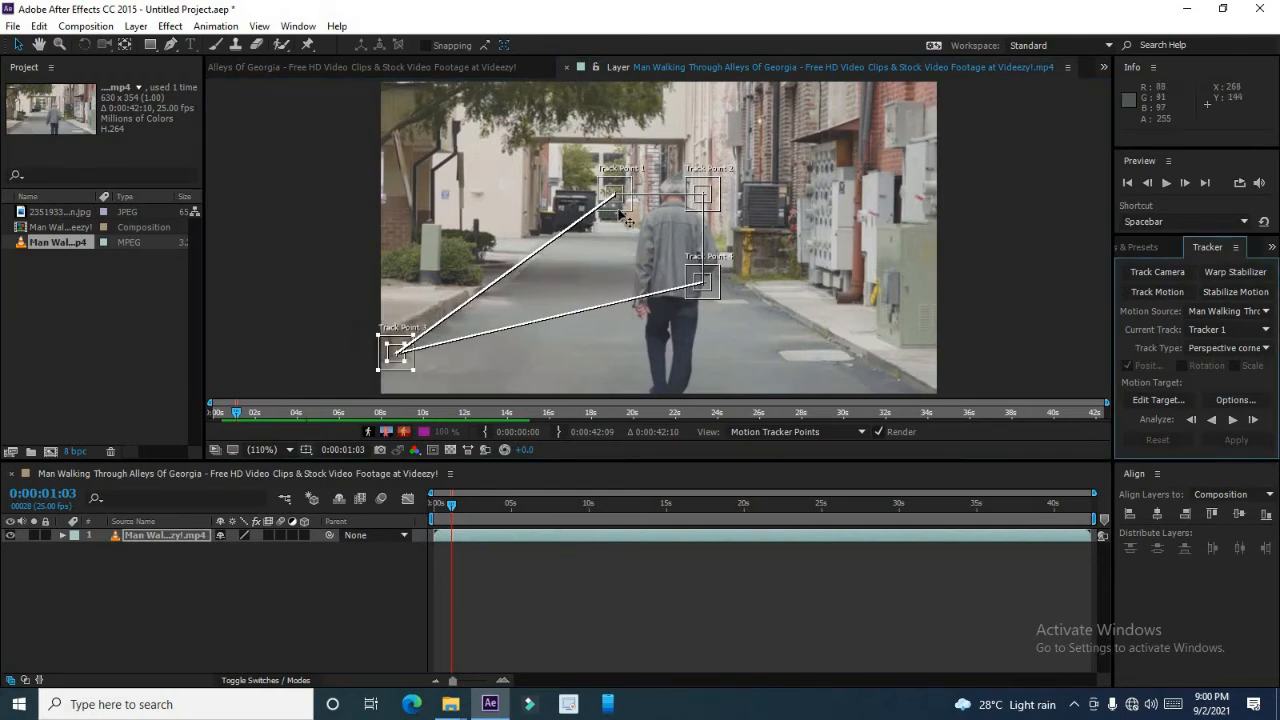
drag(629, 210, 520, 294)
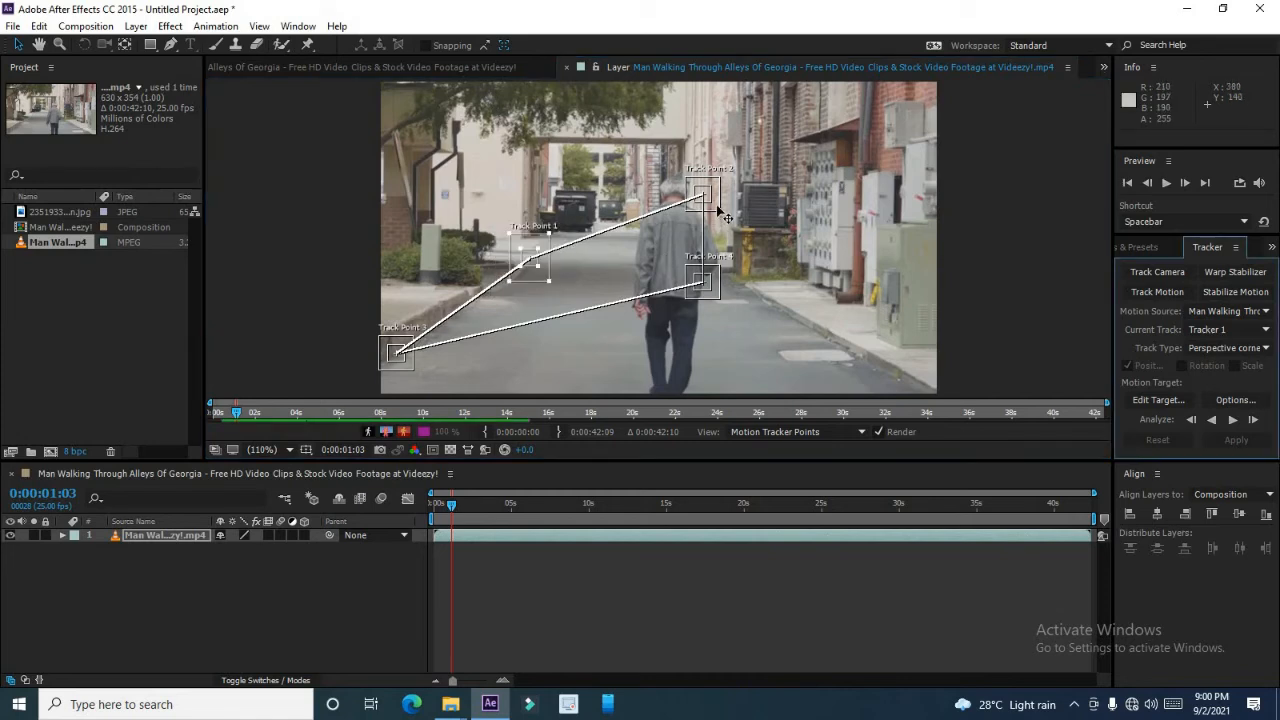
drag(724, 214, 624, 280)
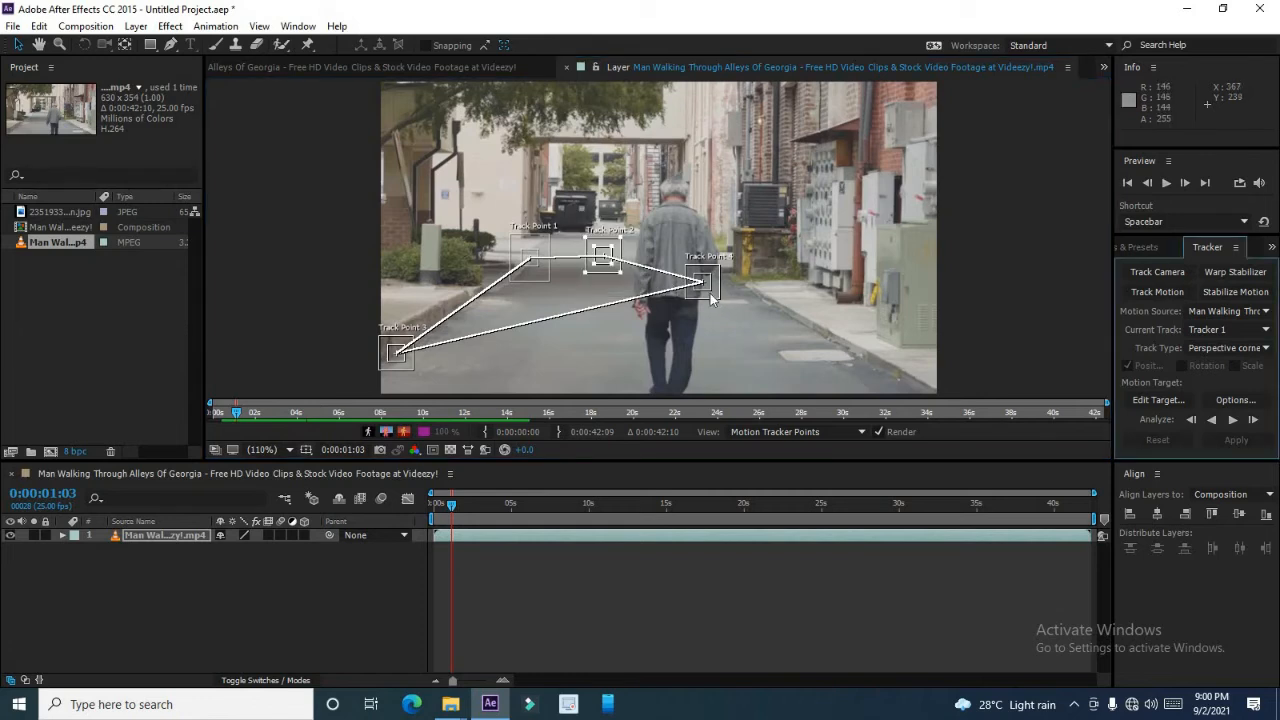
drag(716, 297, 536, 380)
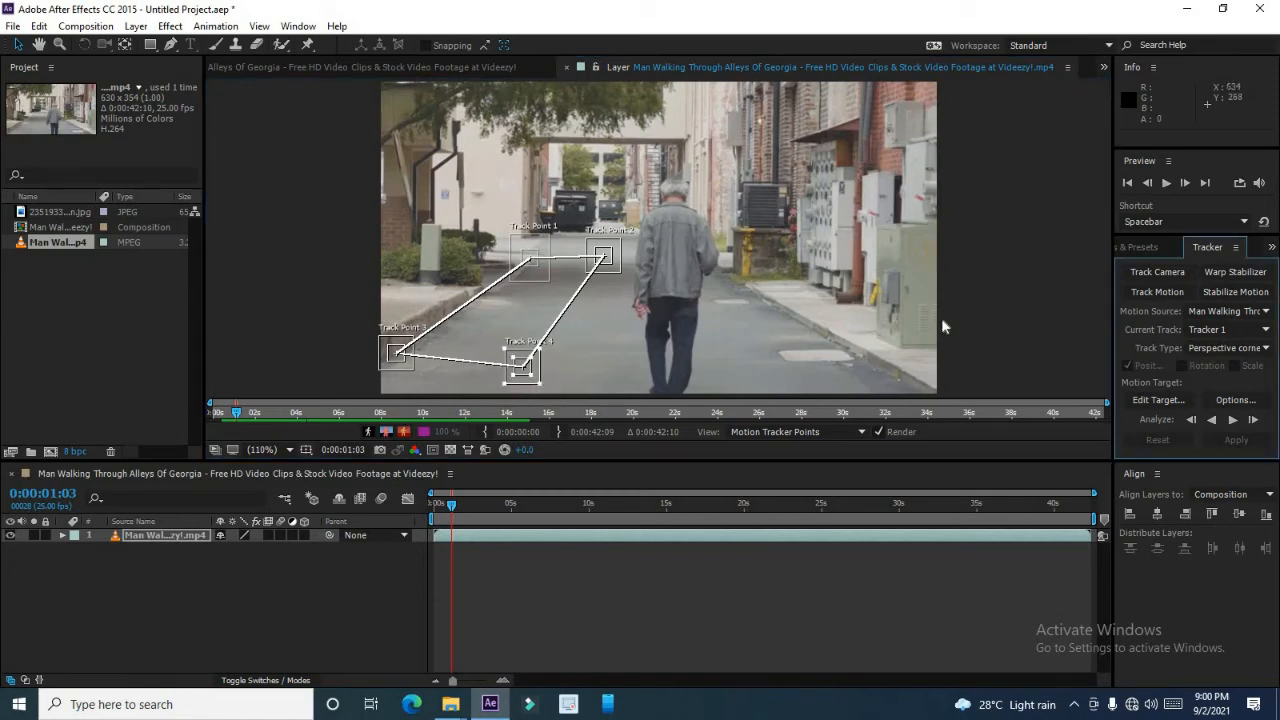
click(1233, 420)
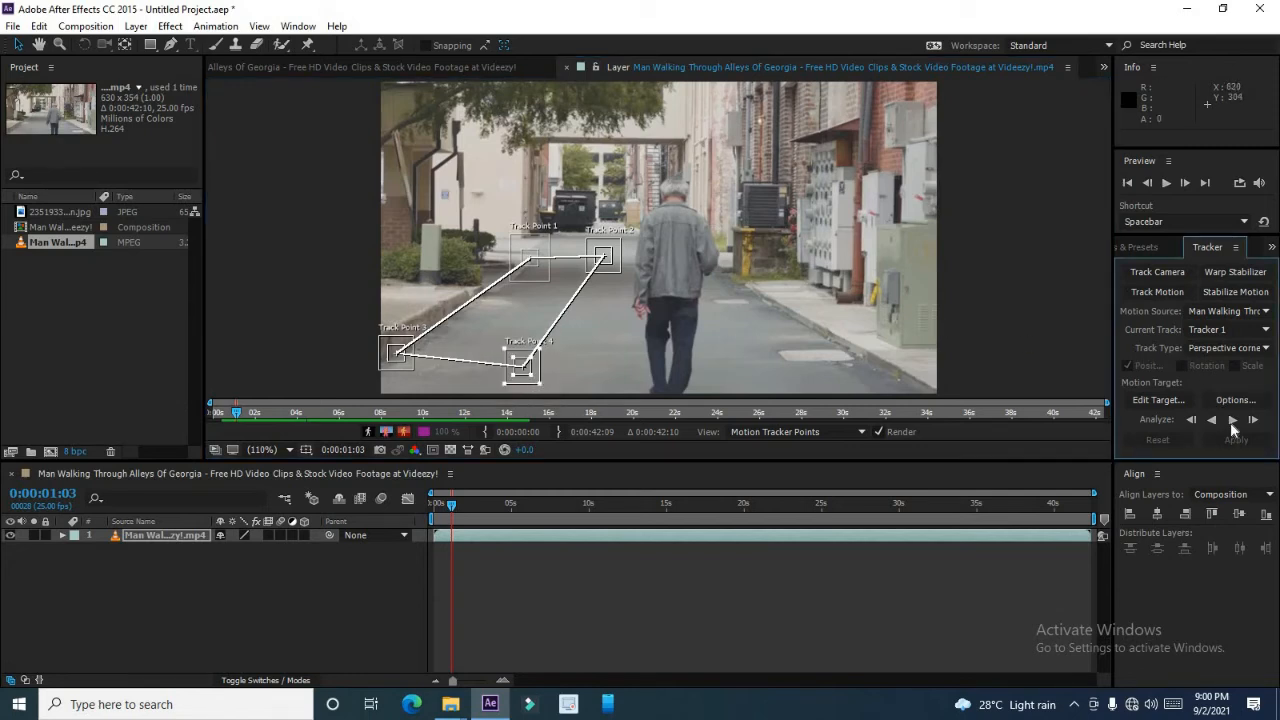
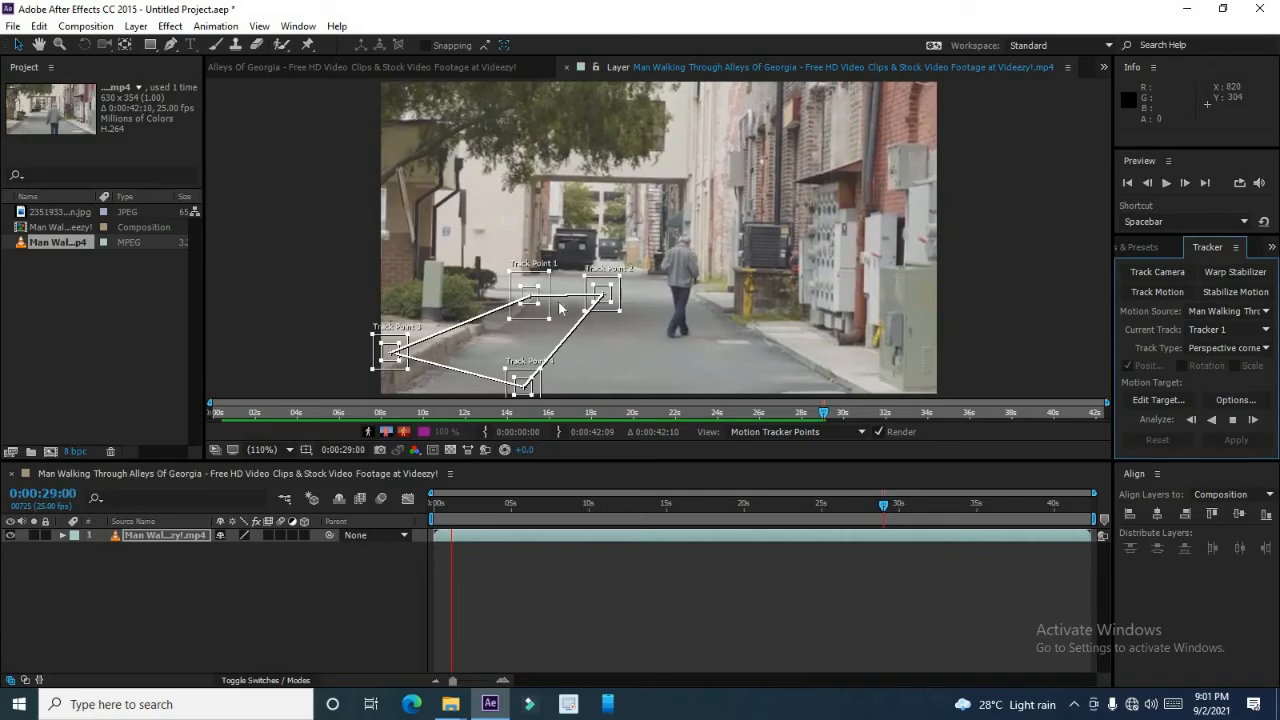
Reposition track point 3 on the road at the current frame and resume forward analysis.
click(407, 370)
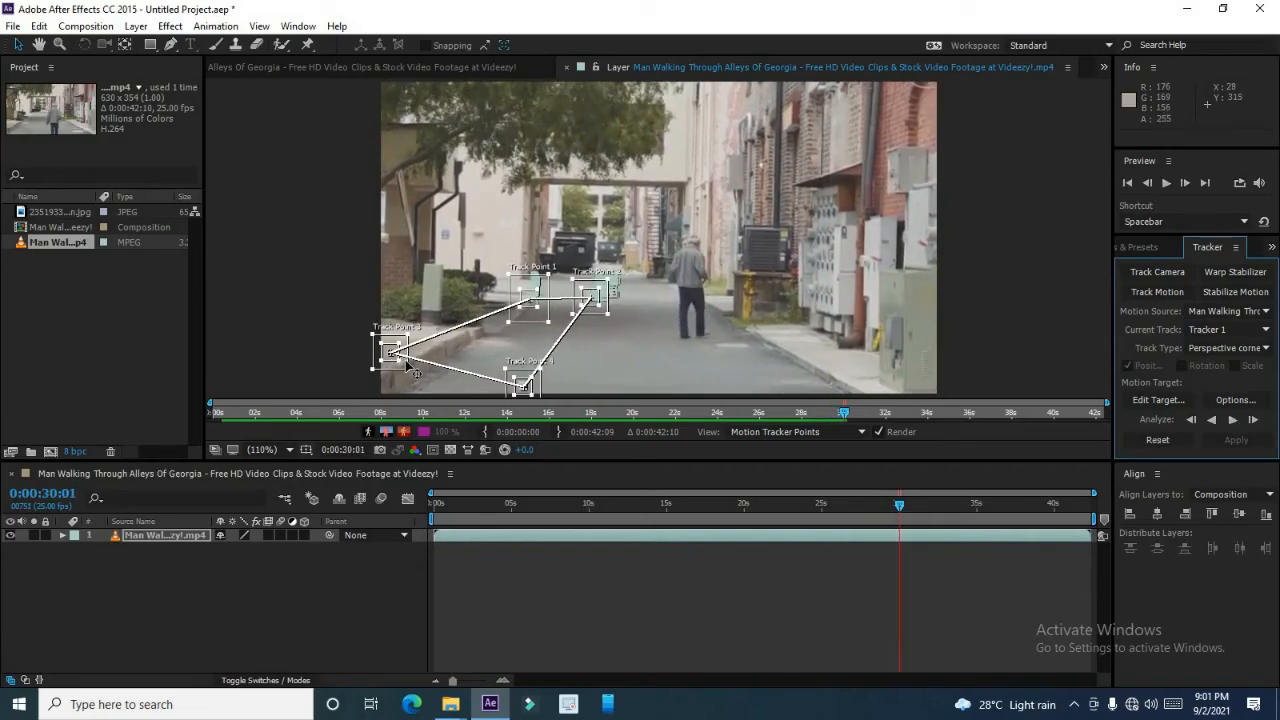
drag(409, 370, 420, 386)
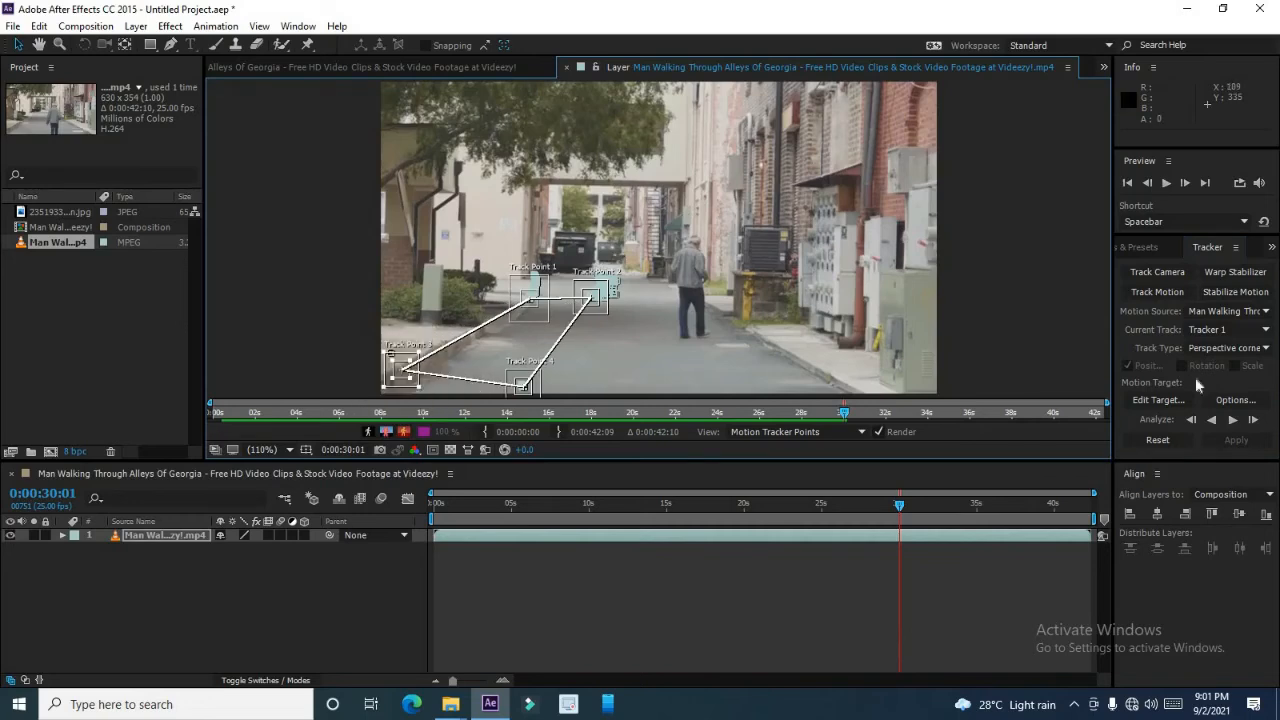
click(1232, 420)
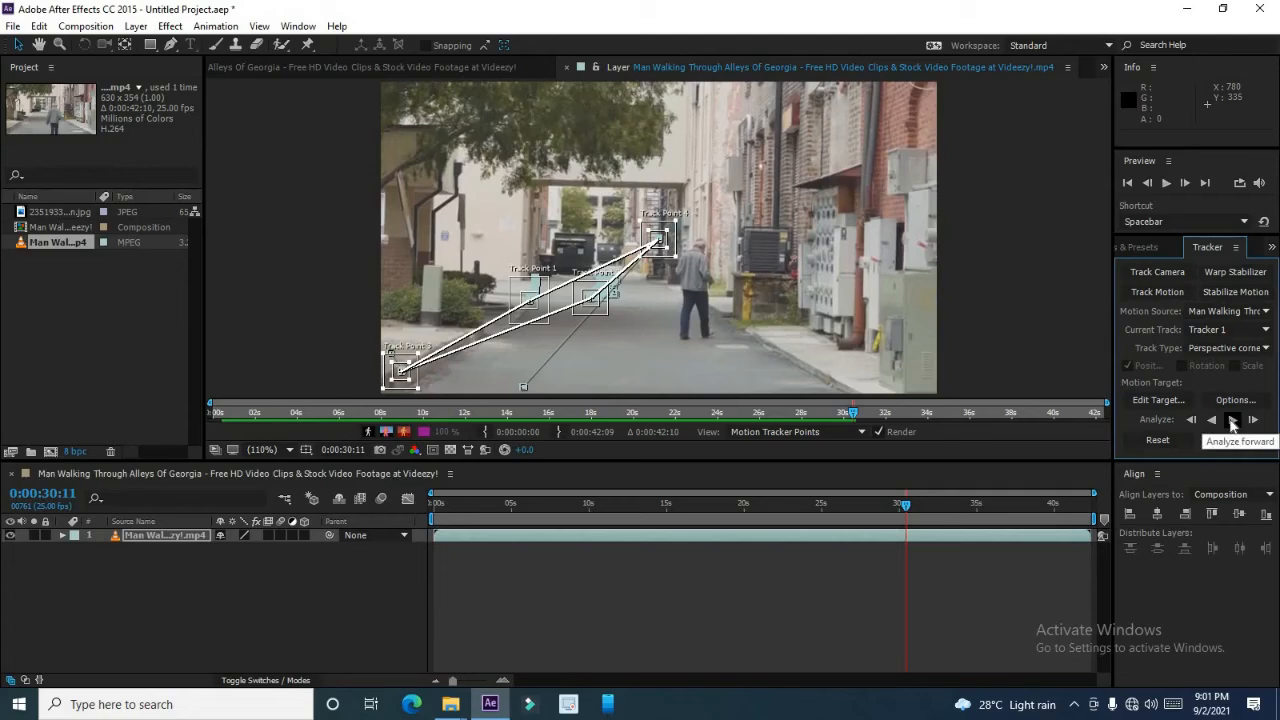
Return to the start, delete the footage layer, and add the walking-man footage back into the composition.
click(440, 510)
drag(443, 512, 408, 505)
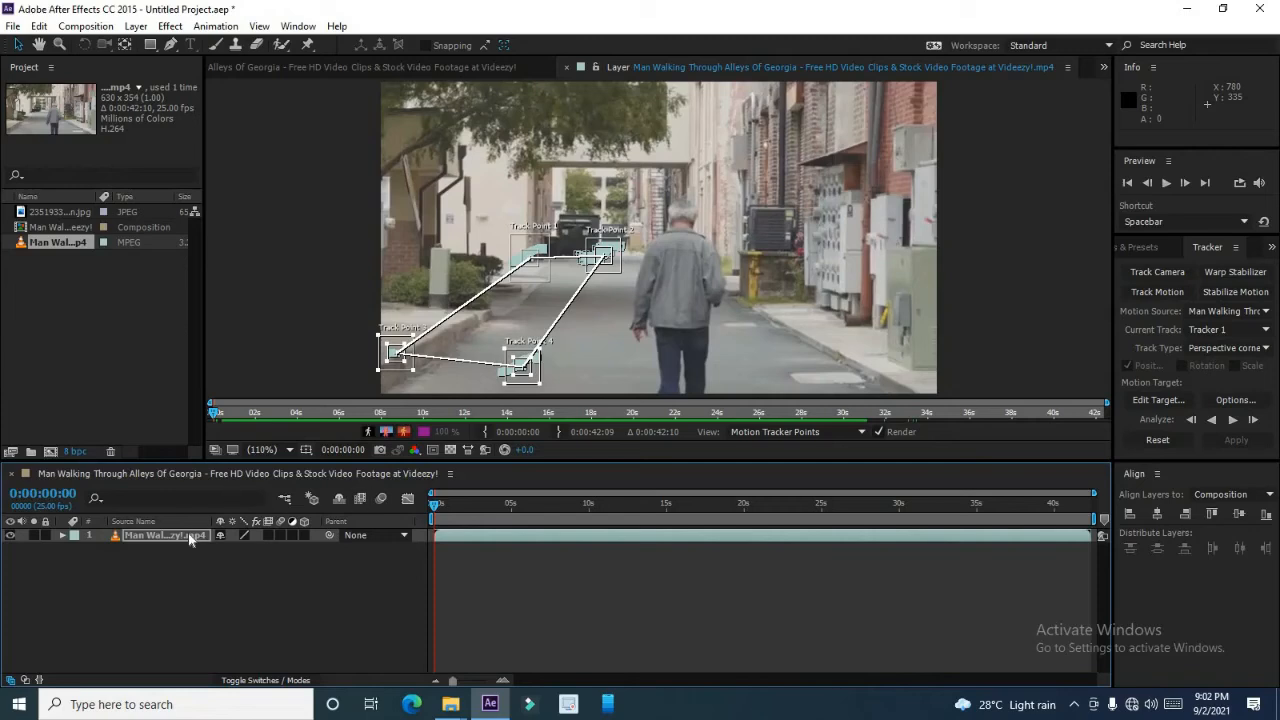
key(Delete)
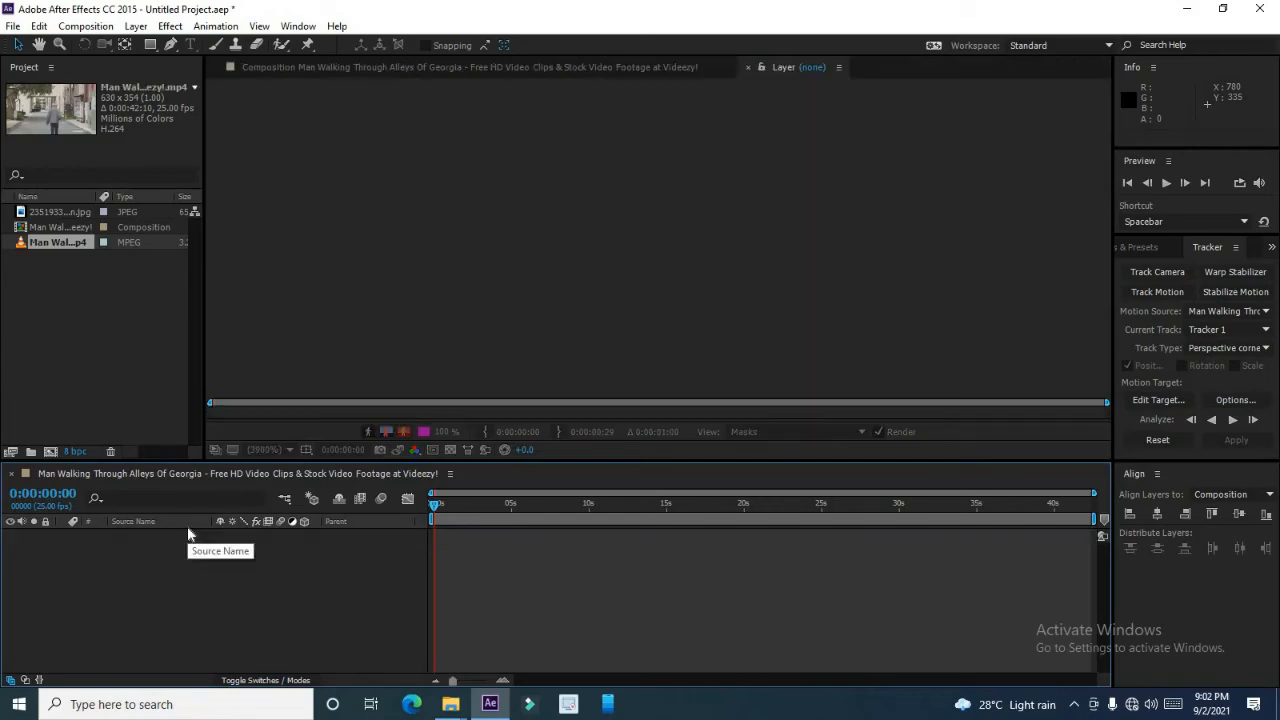
drag(63, 242, 131, 525)
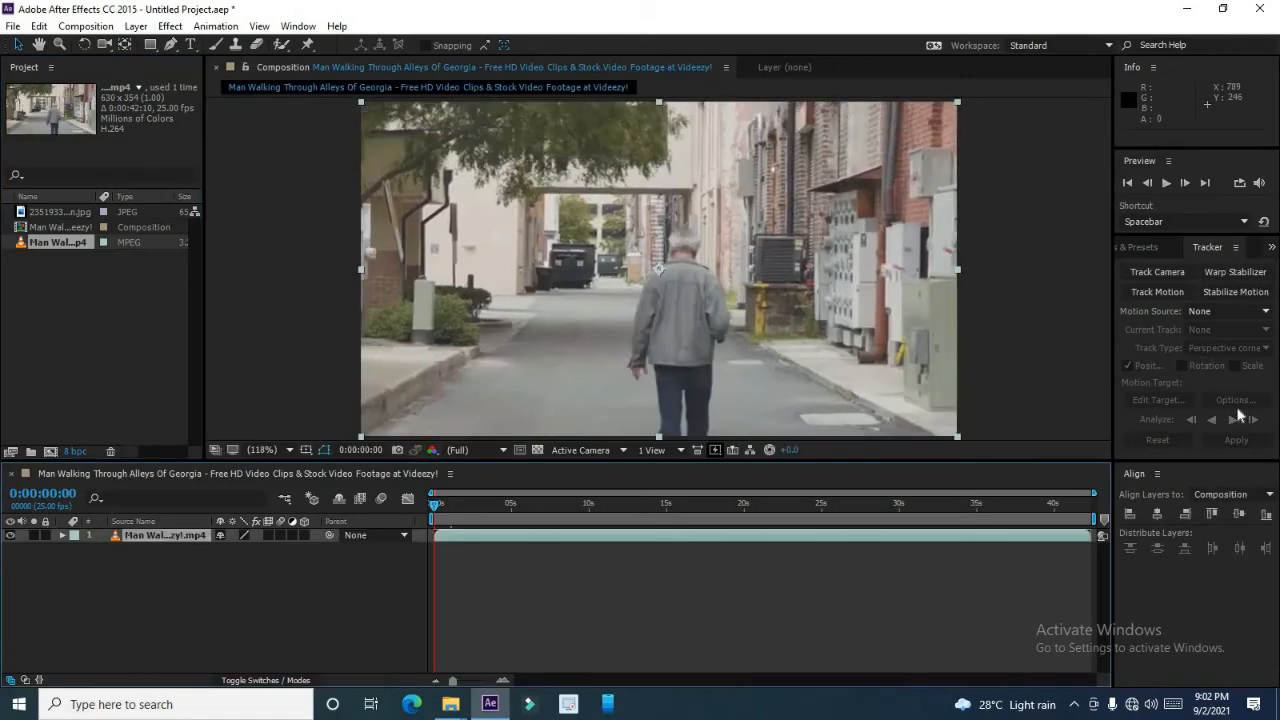
Start Track Motion on the footage layer.
click(1150, 292)
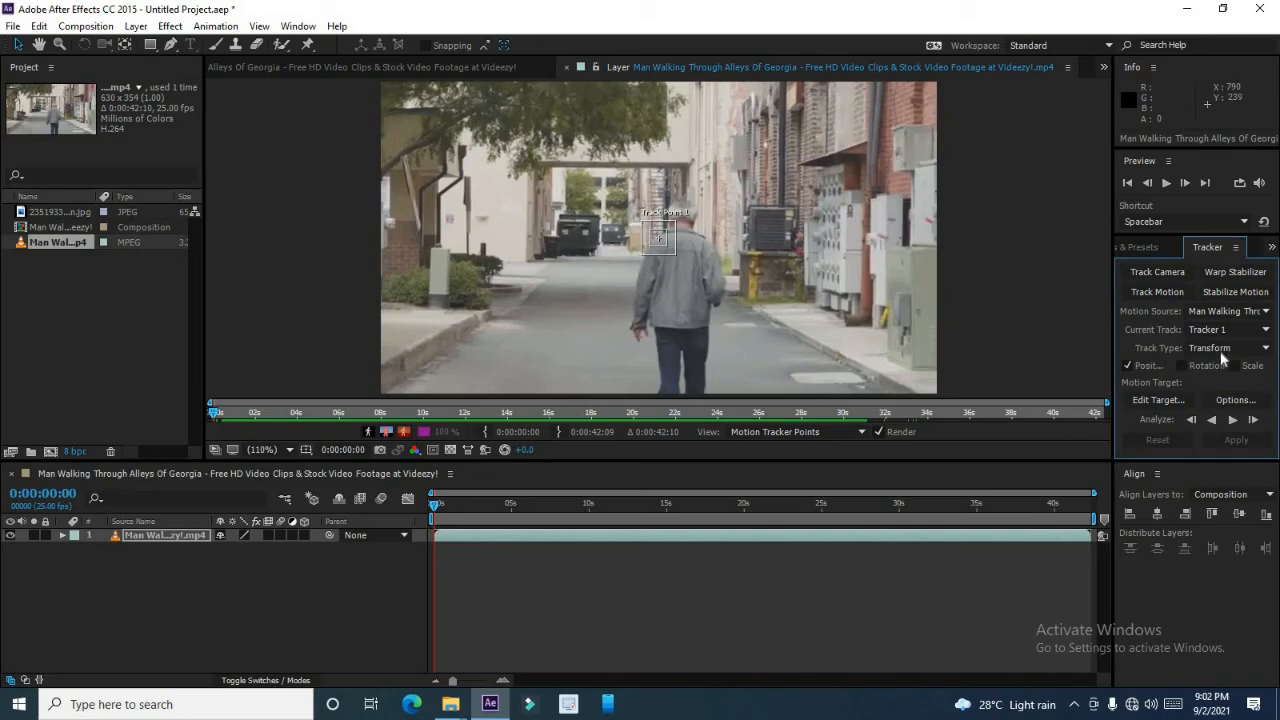
click(1224, 350)
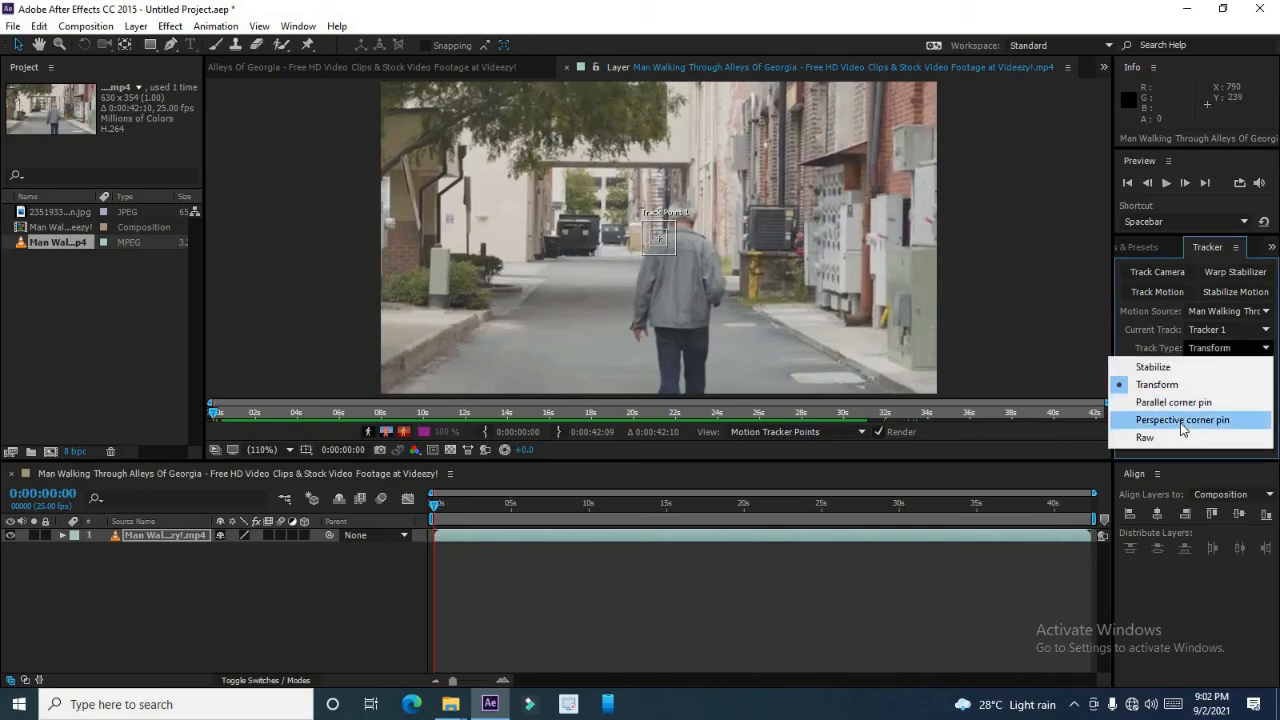
click(1229, 331)
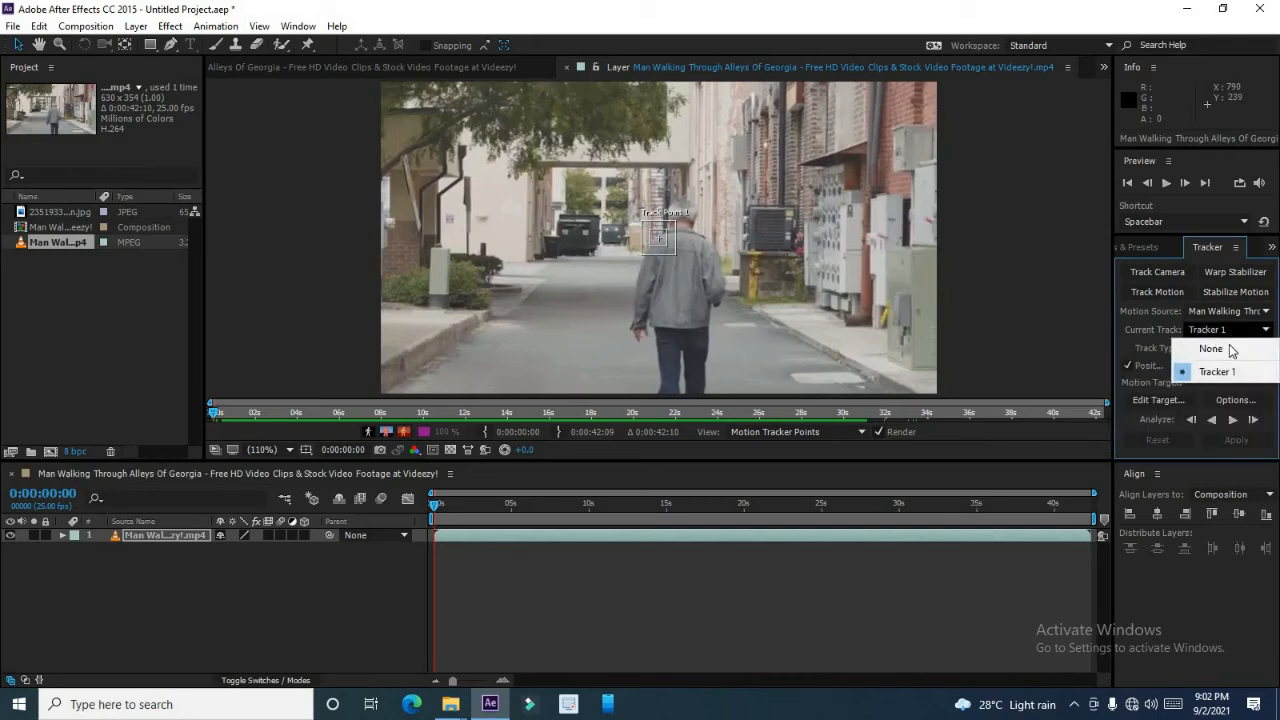
click(1087, 360)
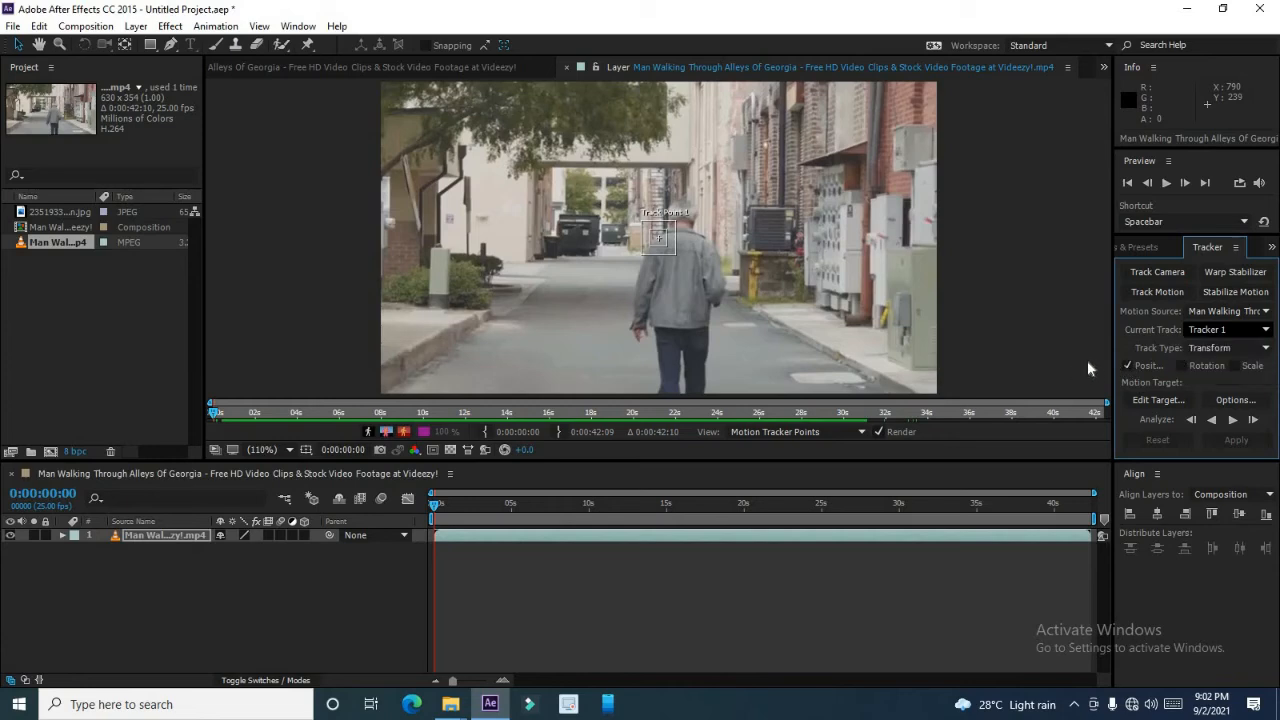
click(1228, 348)
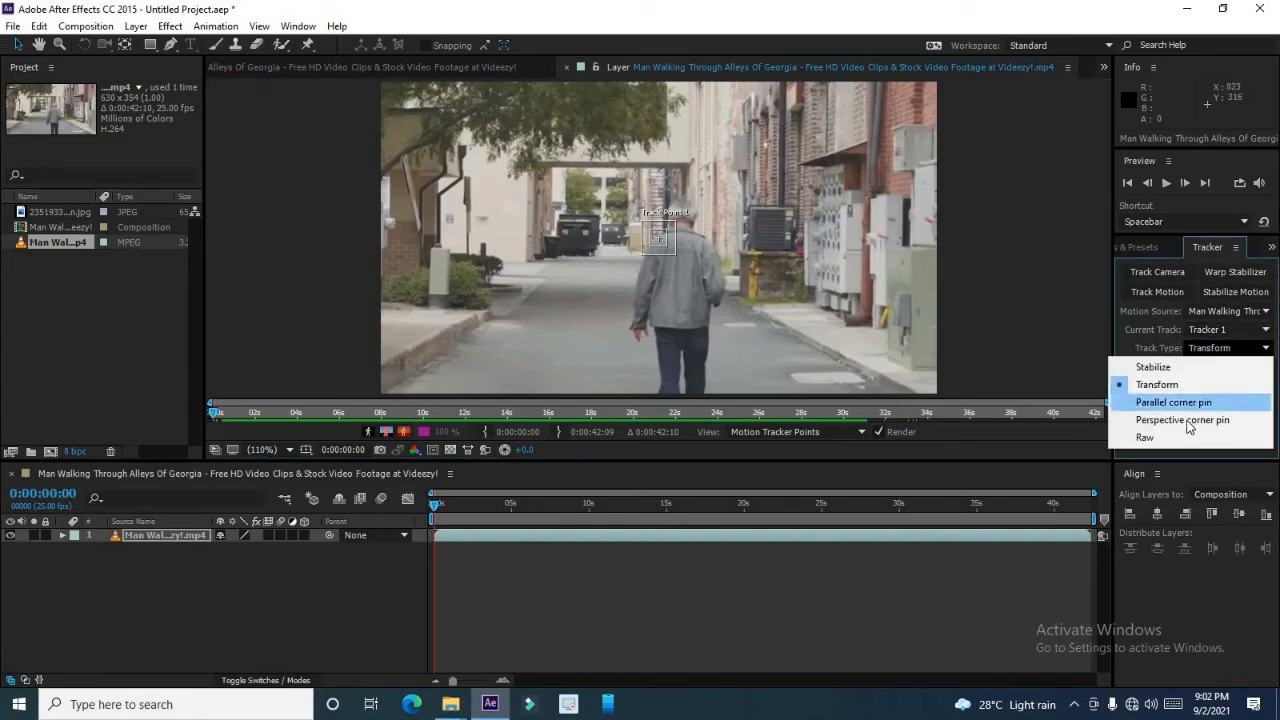
click(1148, 305)
Set the motion tracker options to the Saturation channel with the Built-in tracker plug-in.
click(1237, 399)
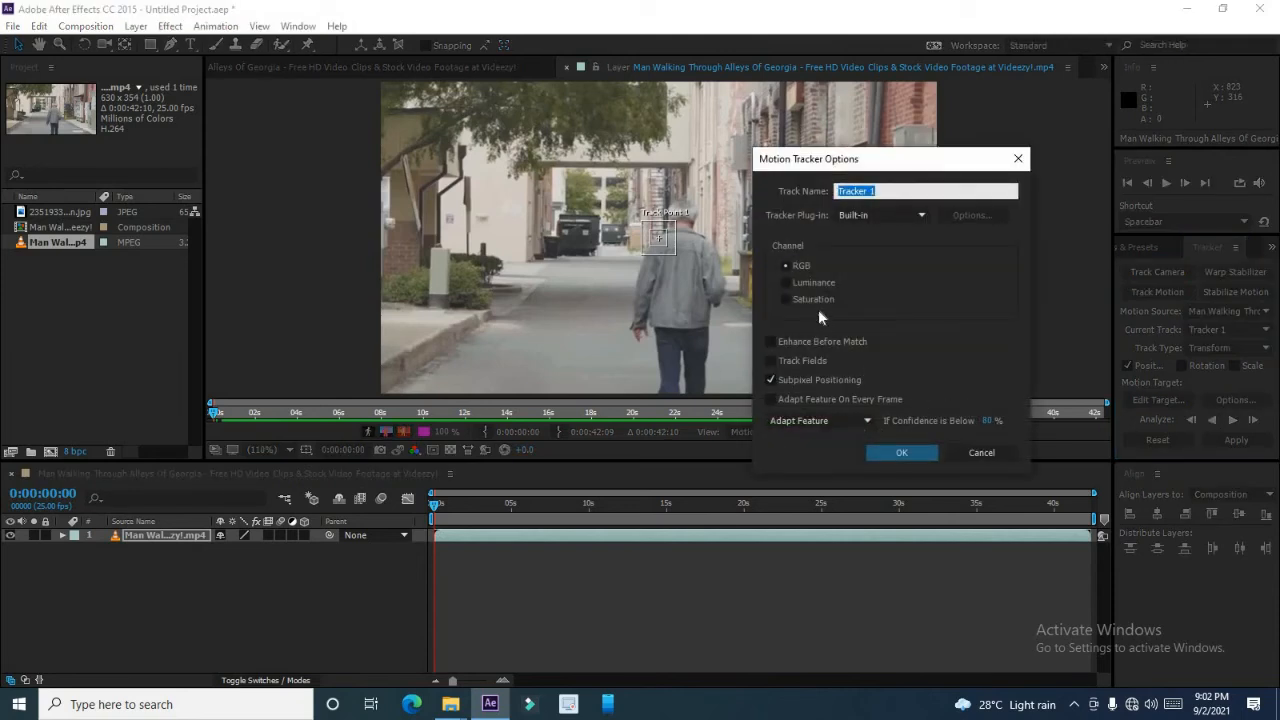
click(815, 299)
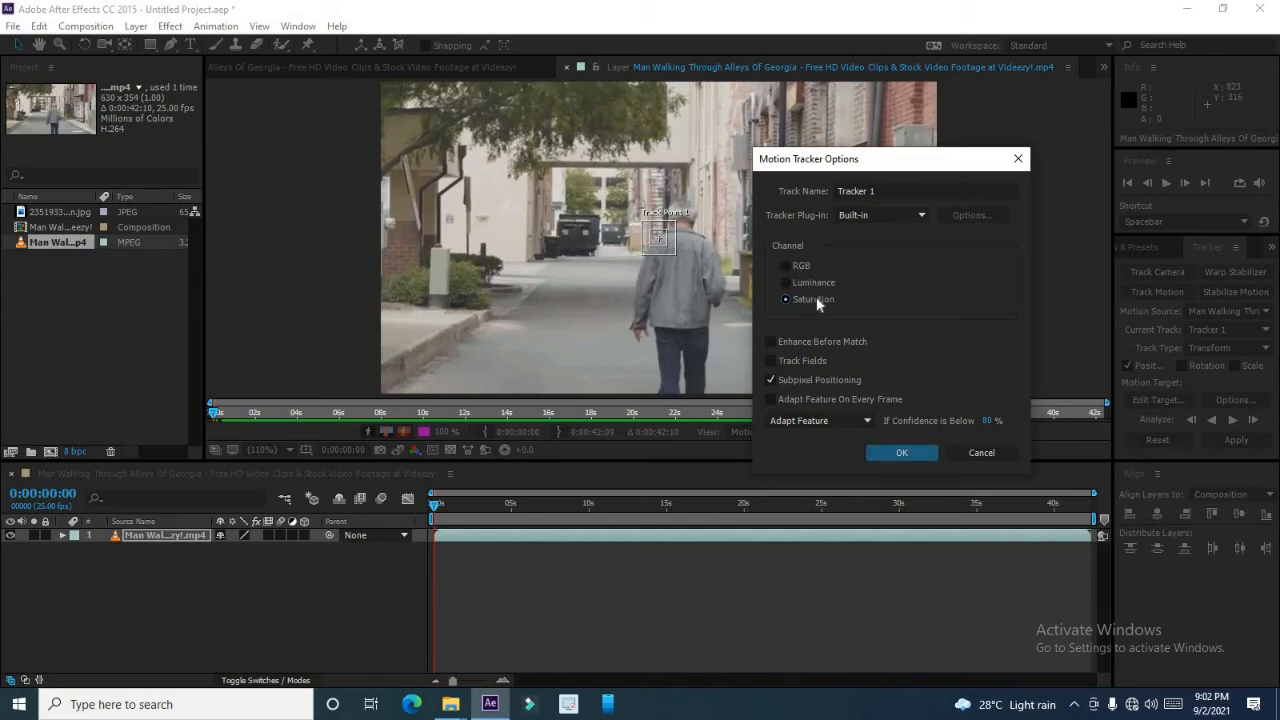
click(901, 216)
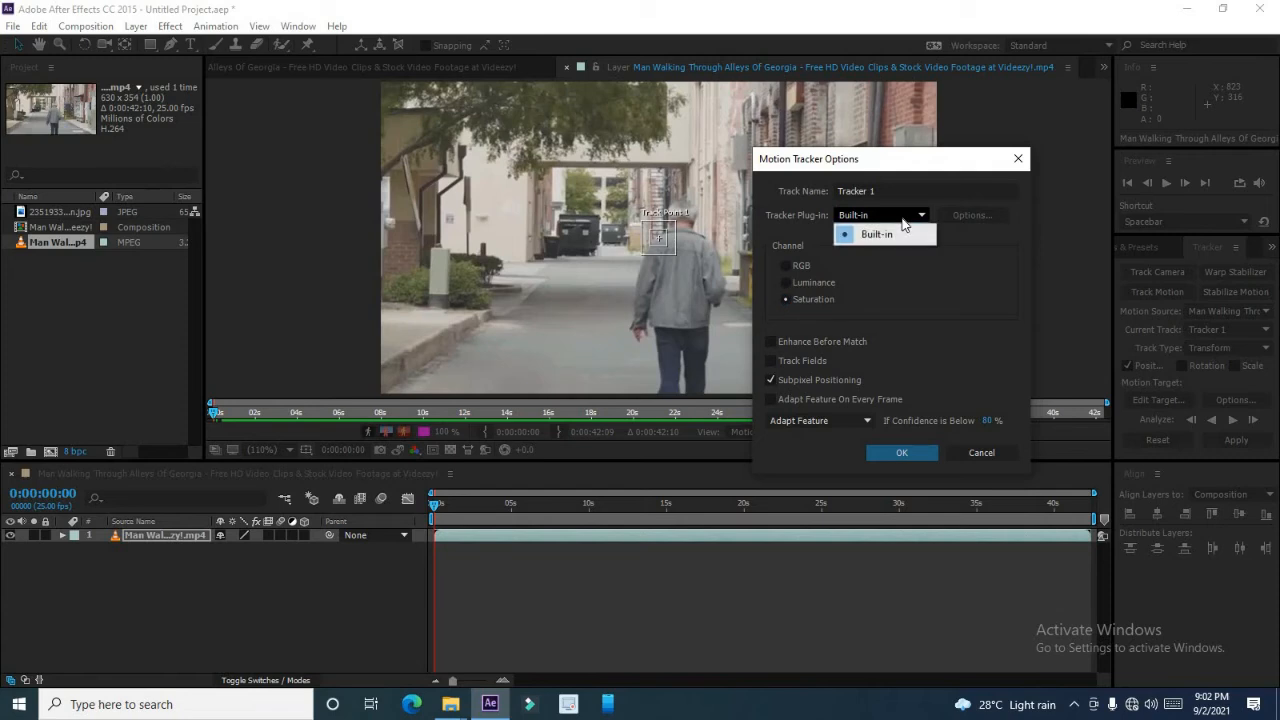
click(890, 235)
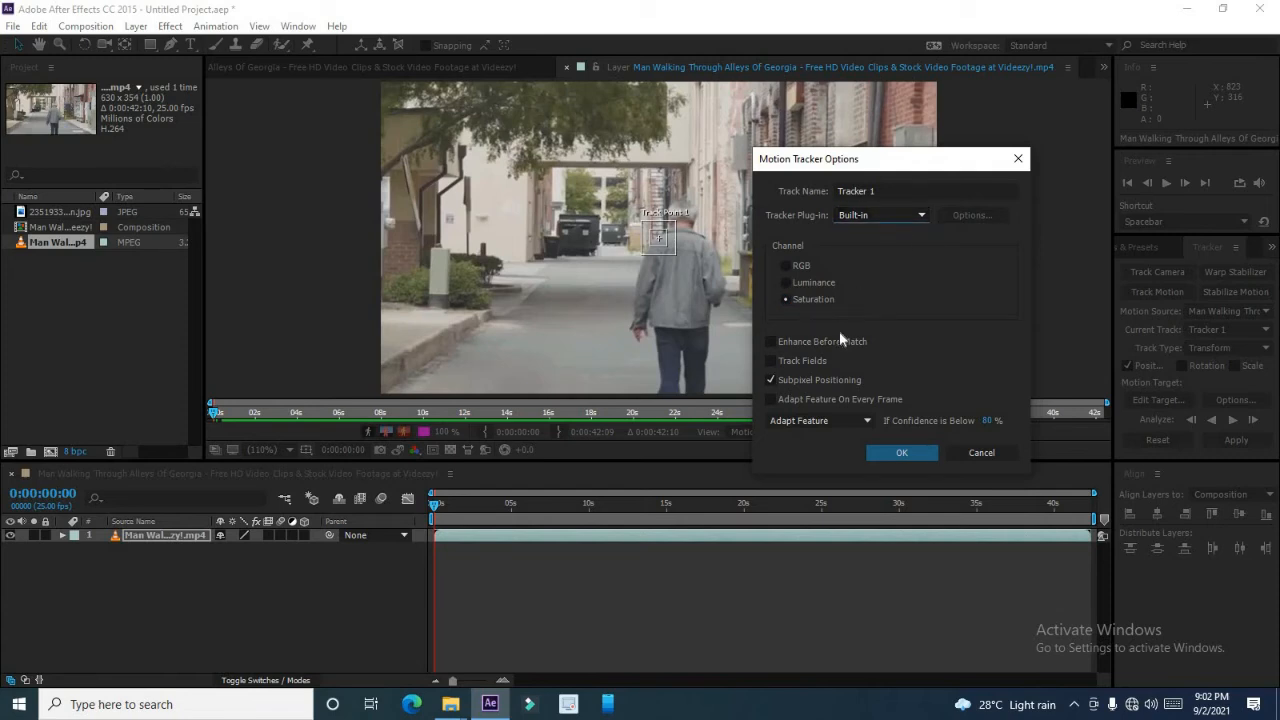
click(899, 453)
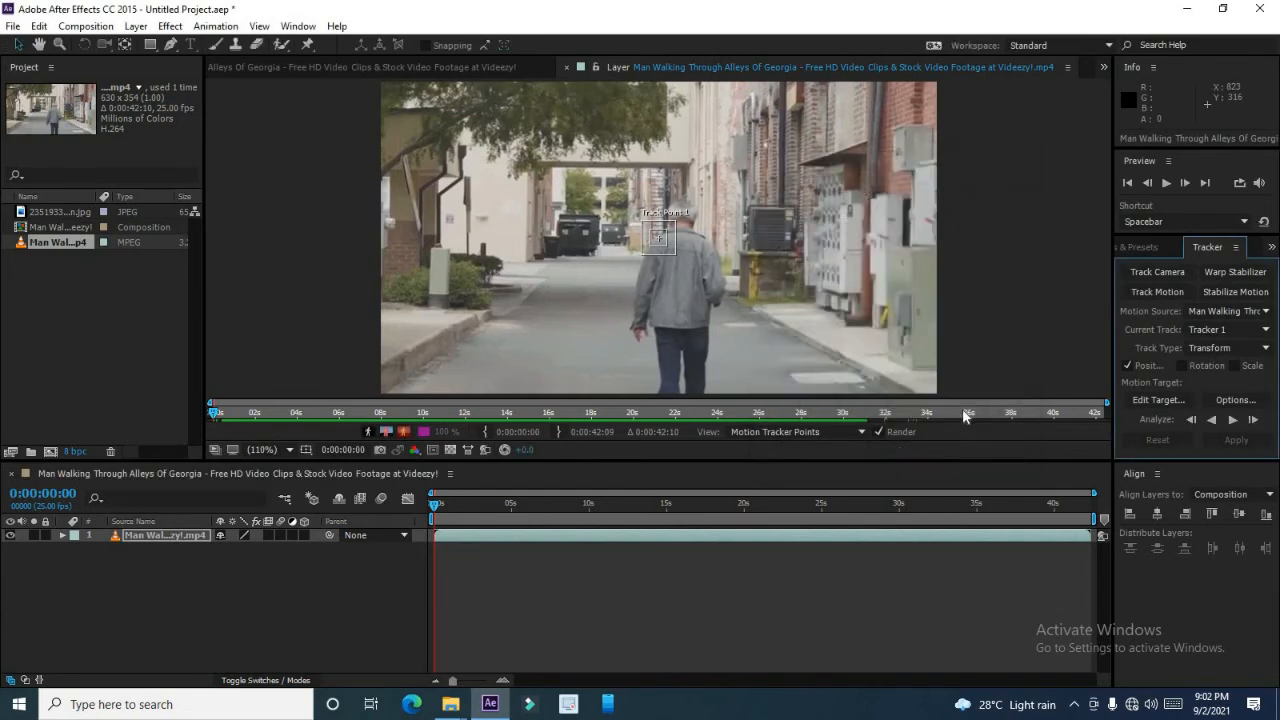
Switch to Perspective corner pin, place the four track points on road surface left of the man, and analyze forward.
click(1233, 349)
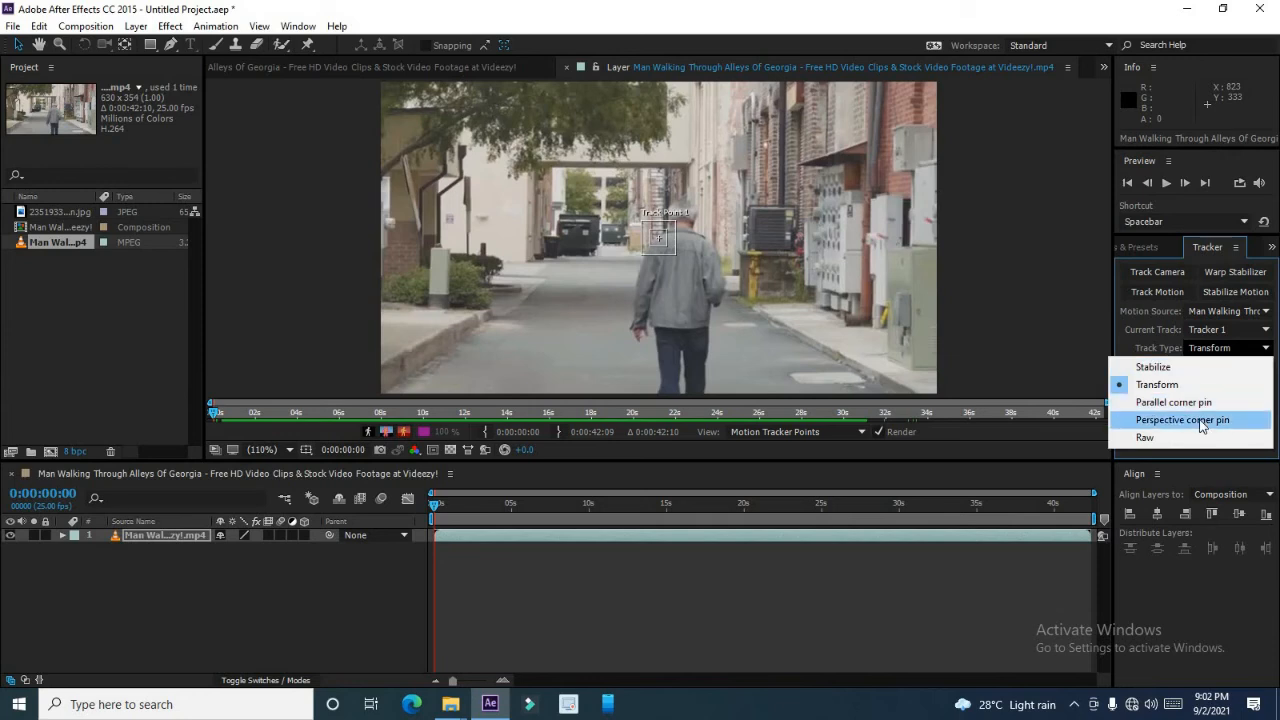
click(1201, 421)
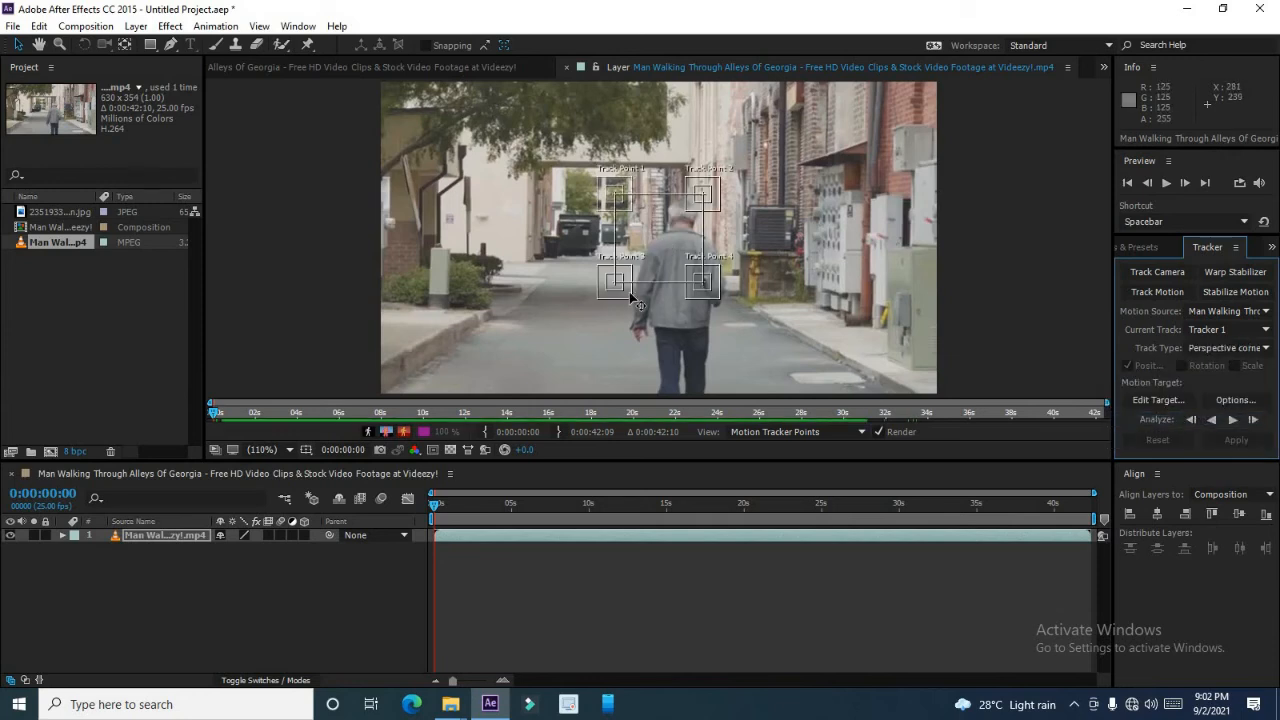
drag(603, 308, 414, 376)
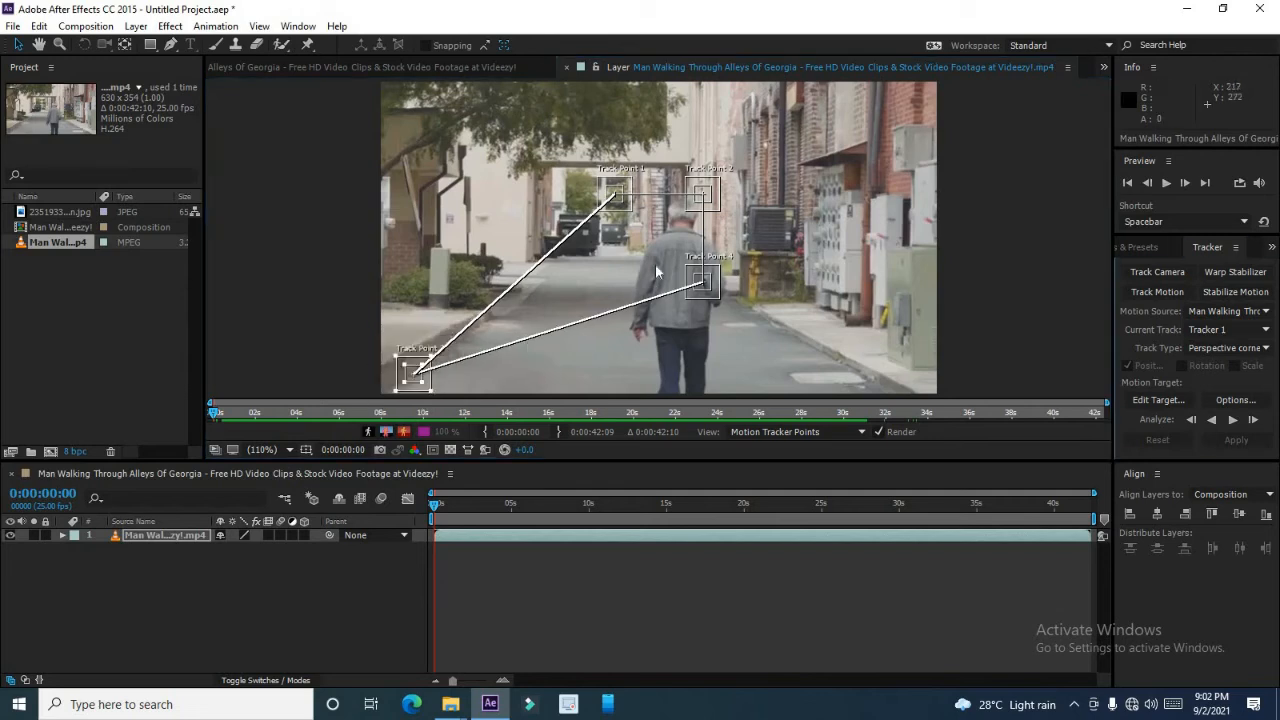
drag(631, 208, 550, 292)
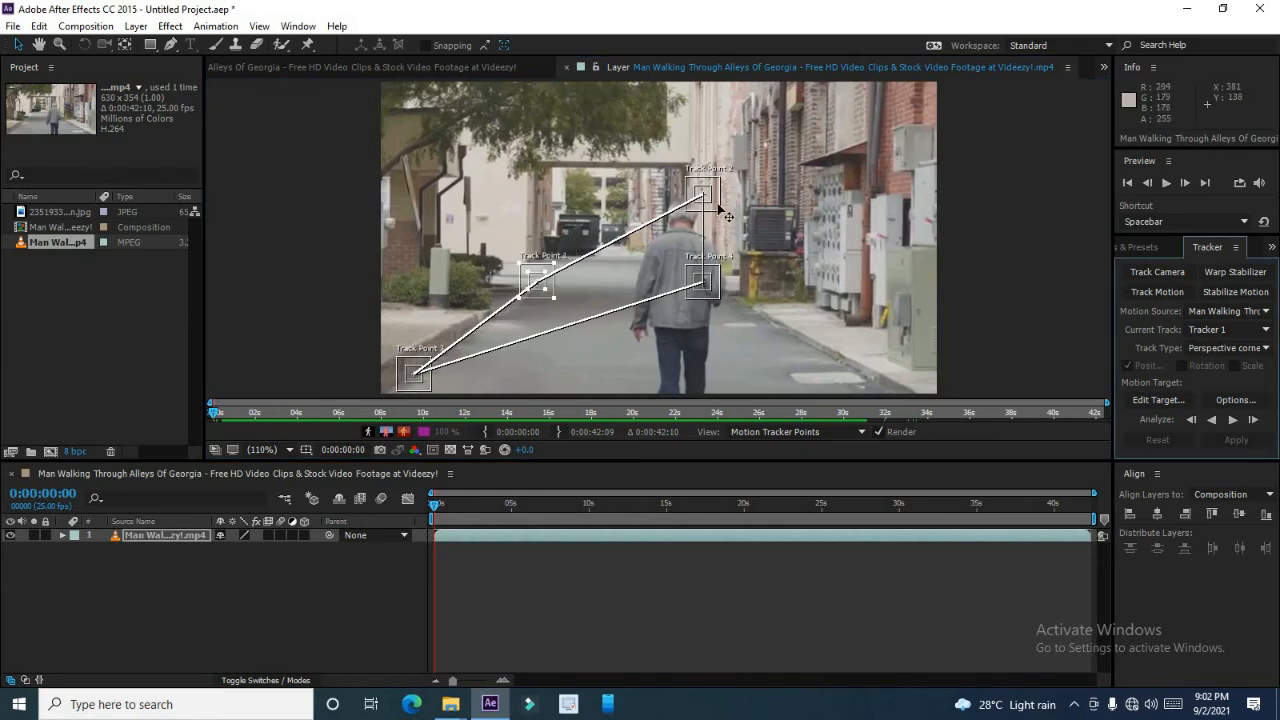
drag(719, 206, 532, 383)
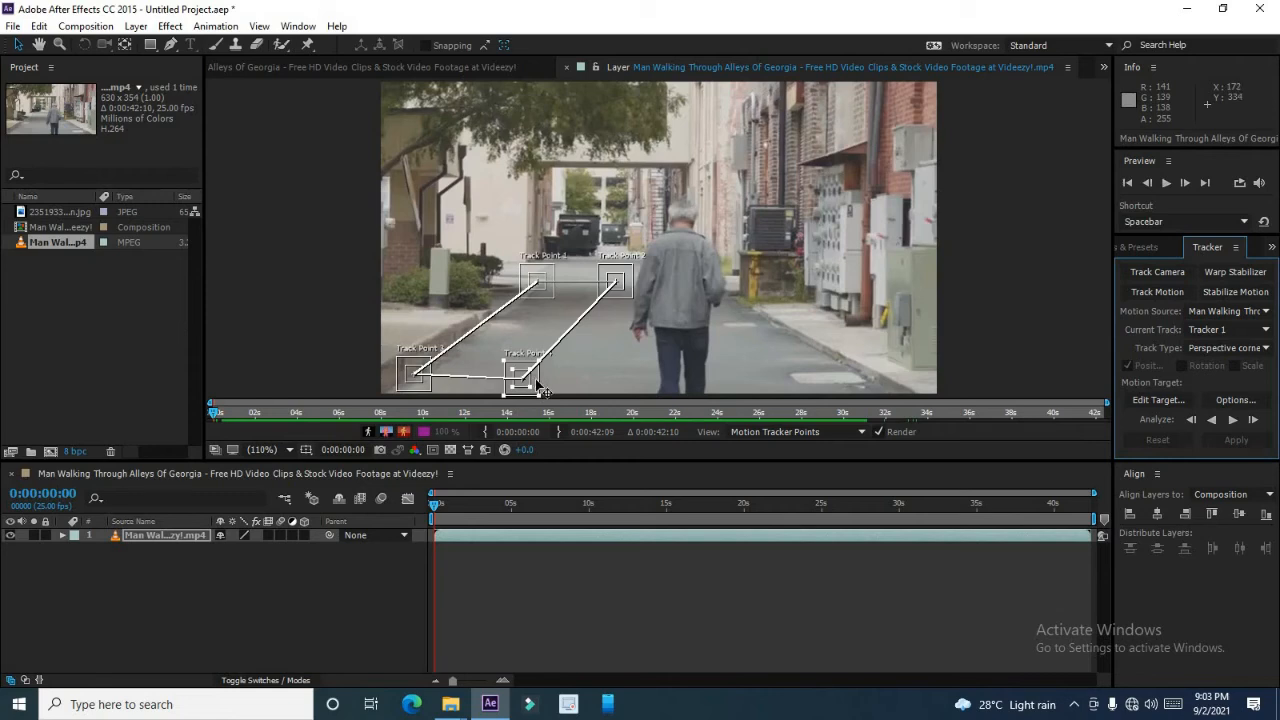
drag(540, 388, 542, 372)
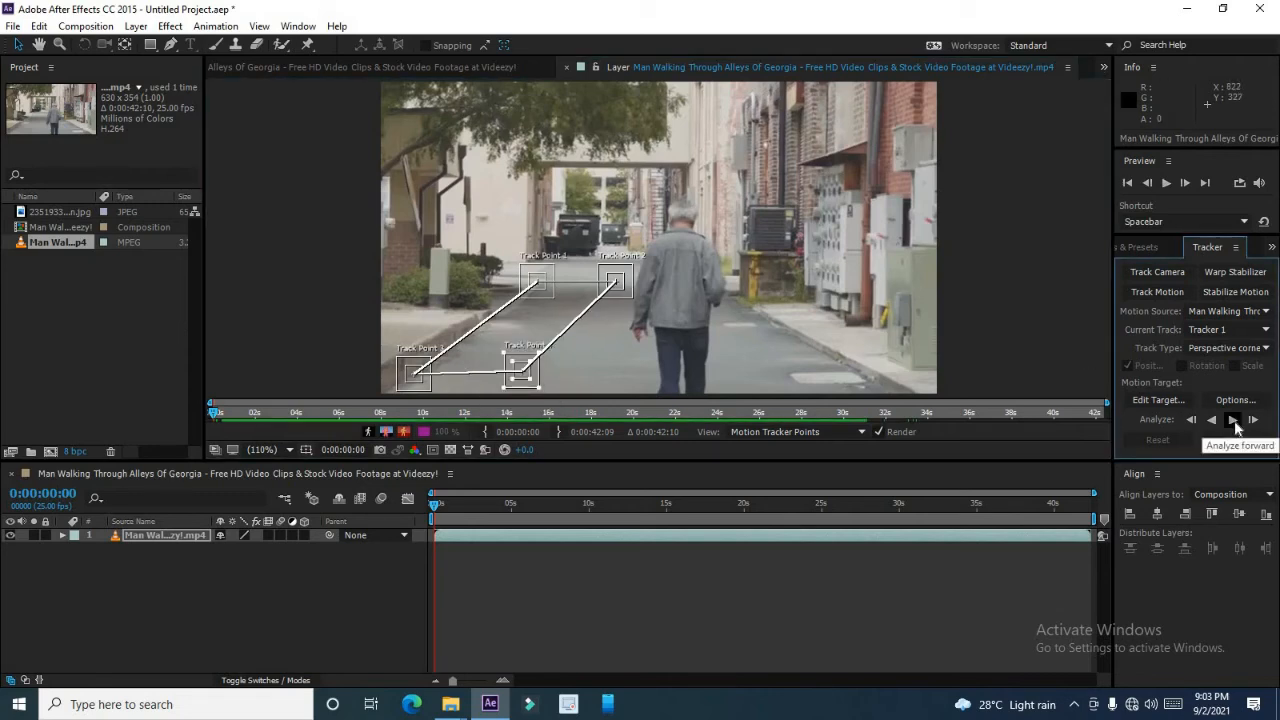
click(1233, 420)
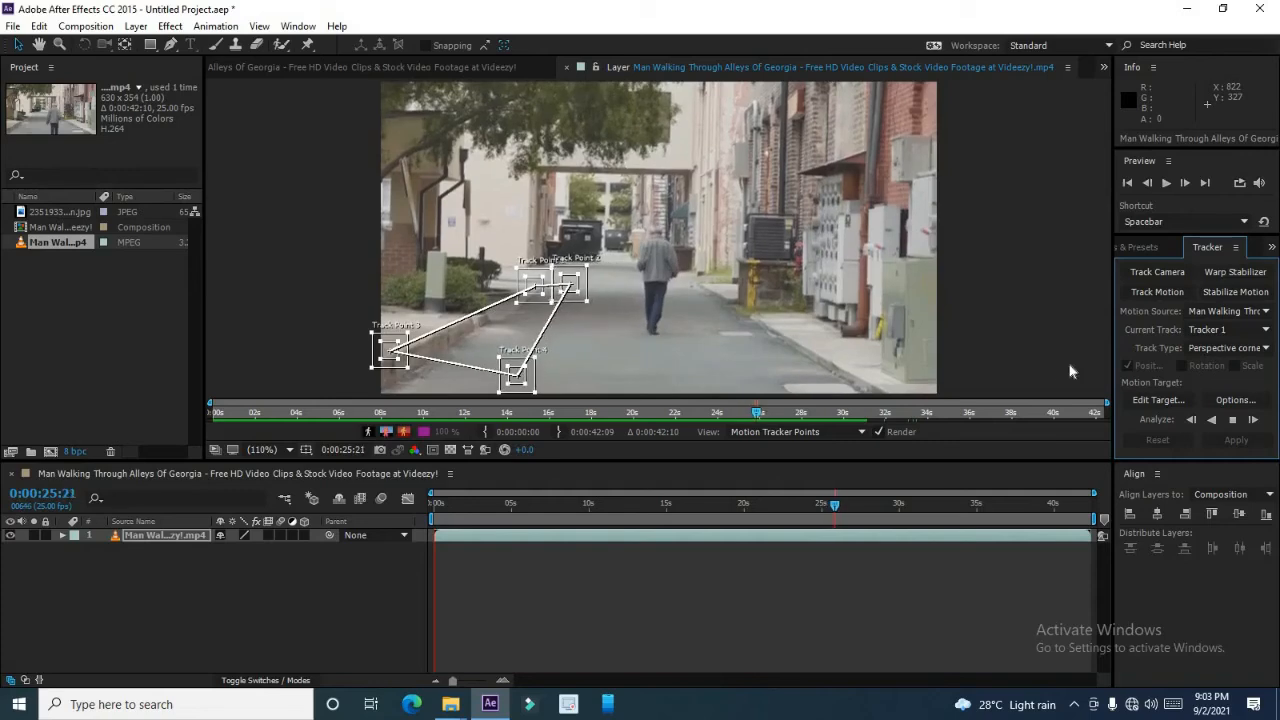
Enable Enhance Before Match, Track Fields and Adapt Feature On Every Frame, and set Stop Tracking below 80% confidence.
click(1238, 400)
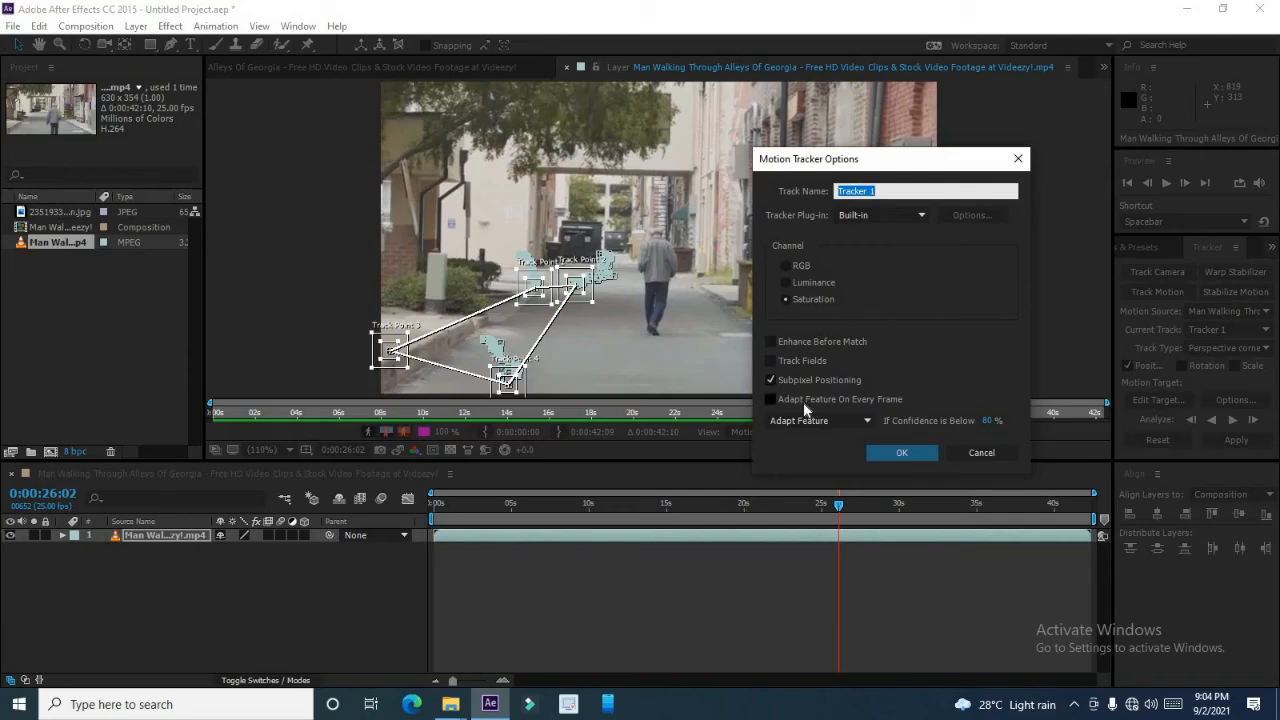
click(832, 399)
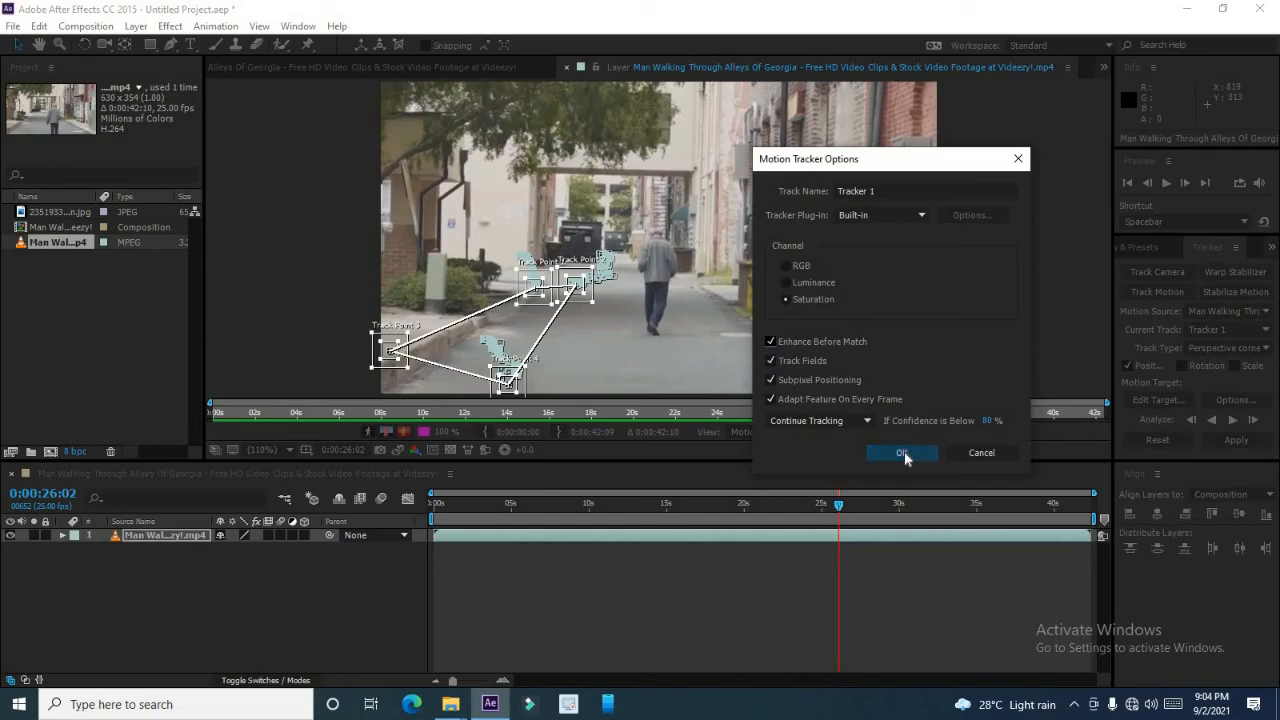
click(843, 420)
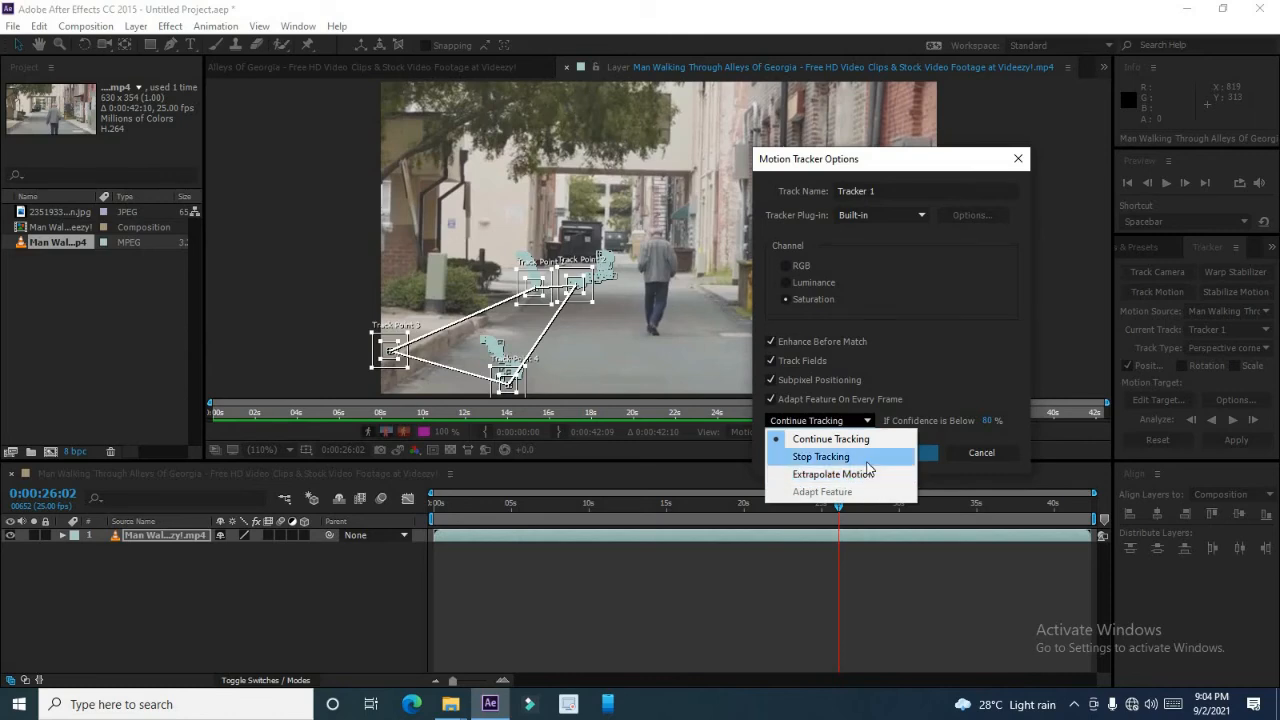
click(866, 460)
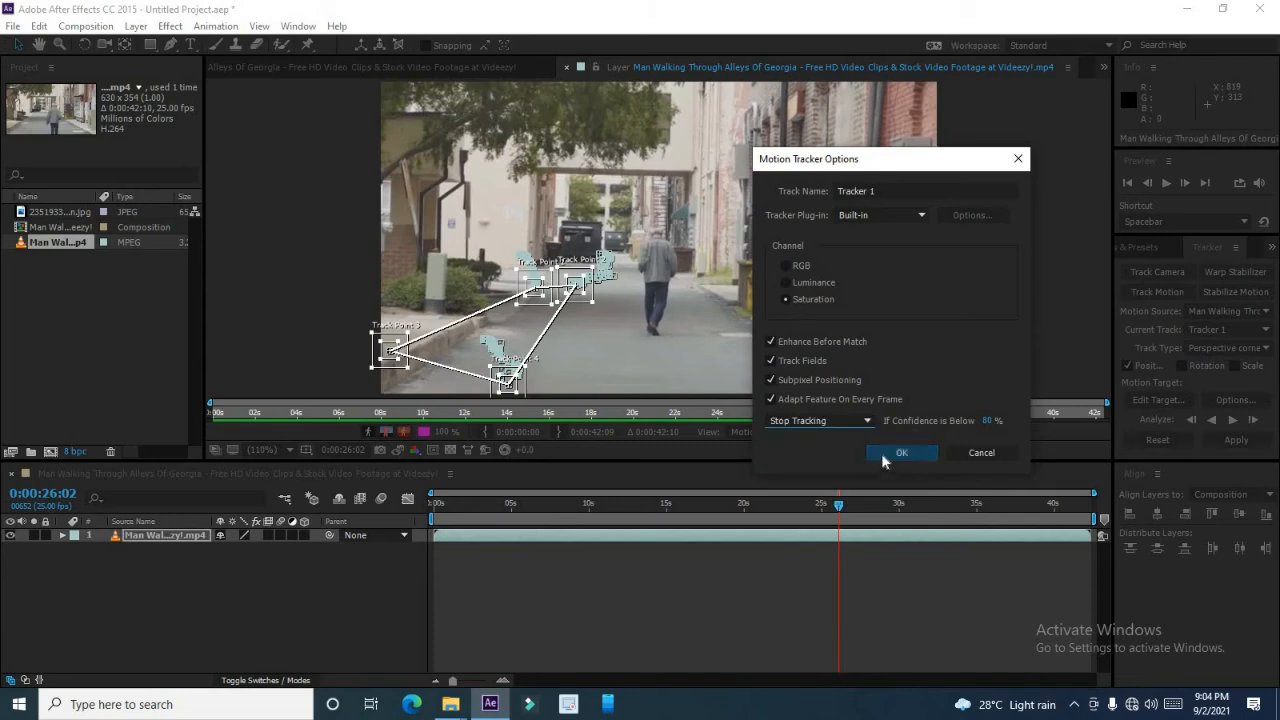
click(898, 454)
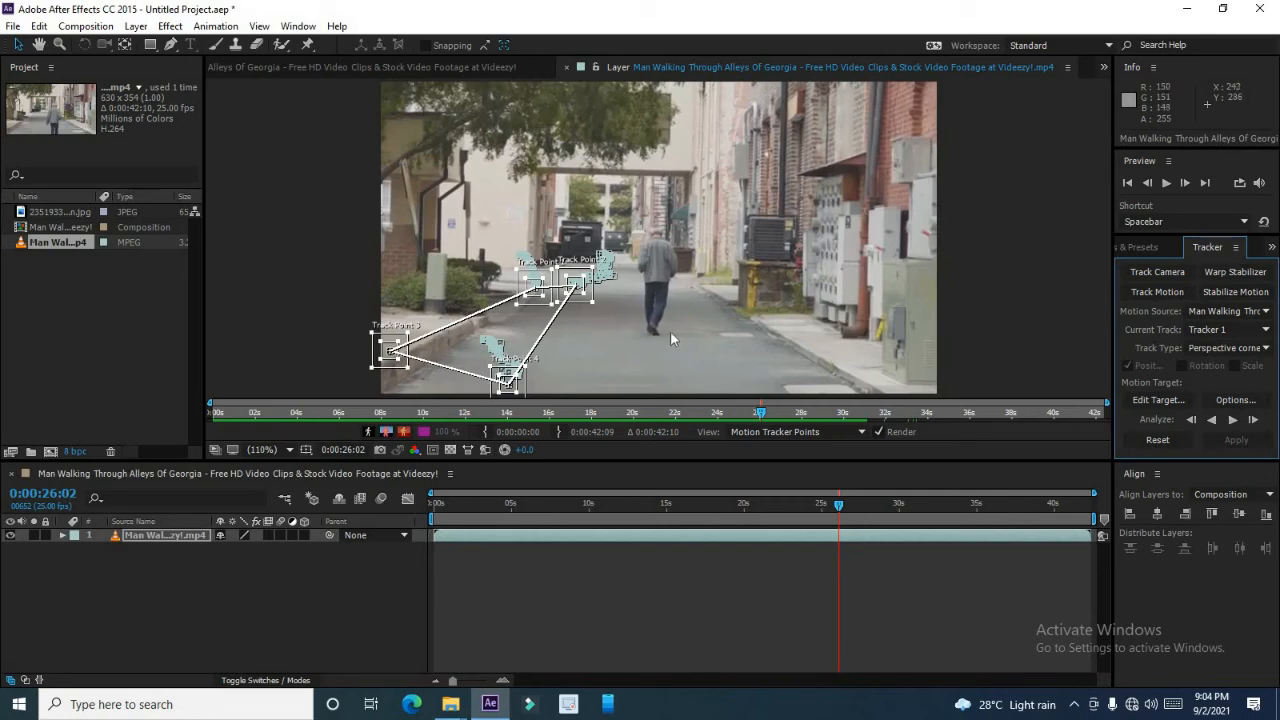
Preview the footage, then run forward analysis briefly and stop it.
key(space)
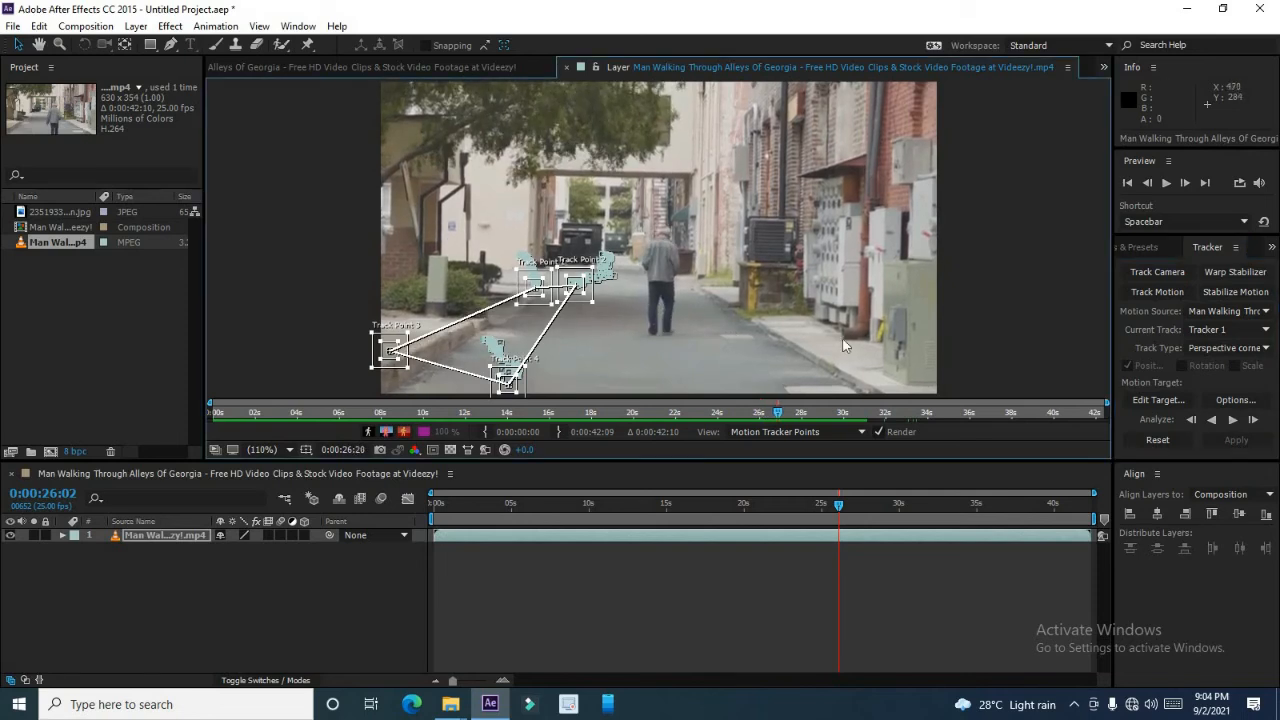
click(1233, 420)
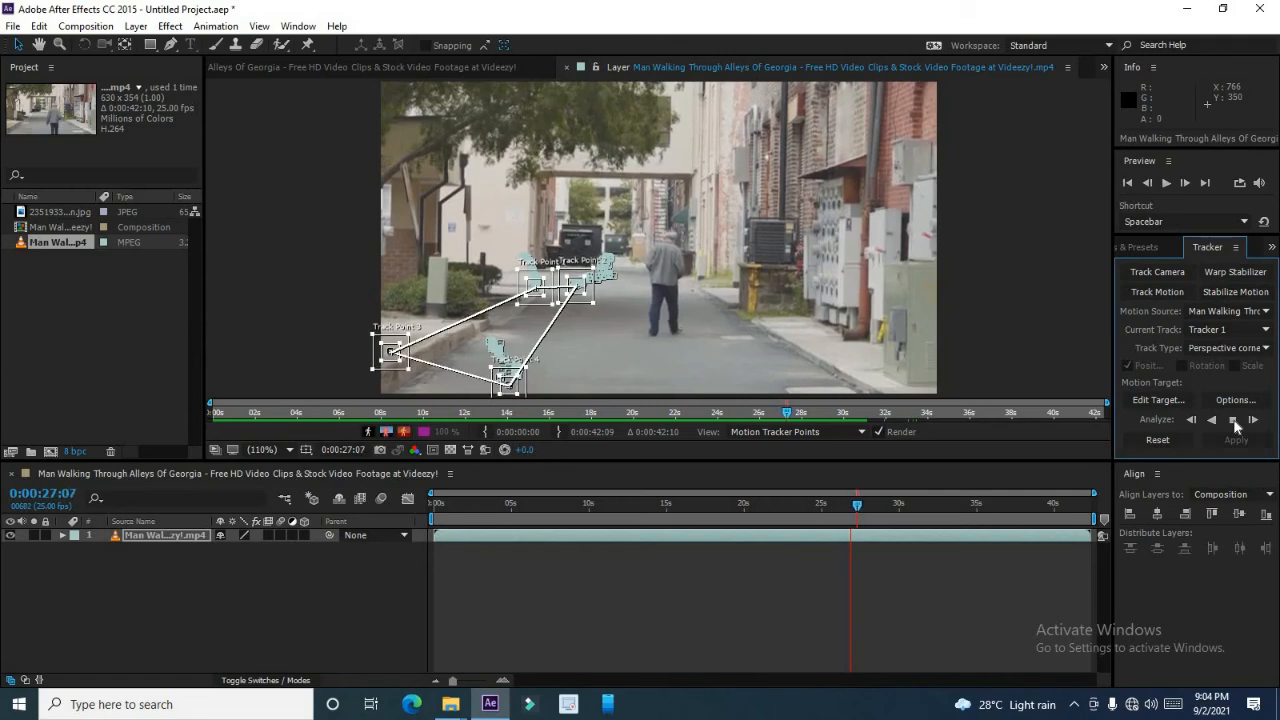
click(1233, 420)
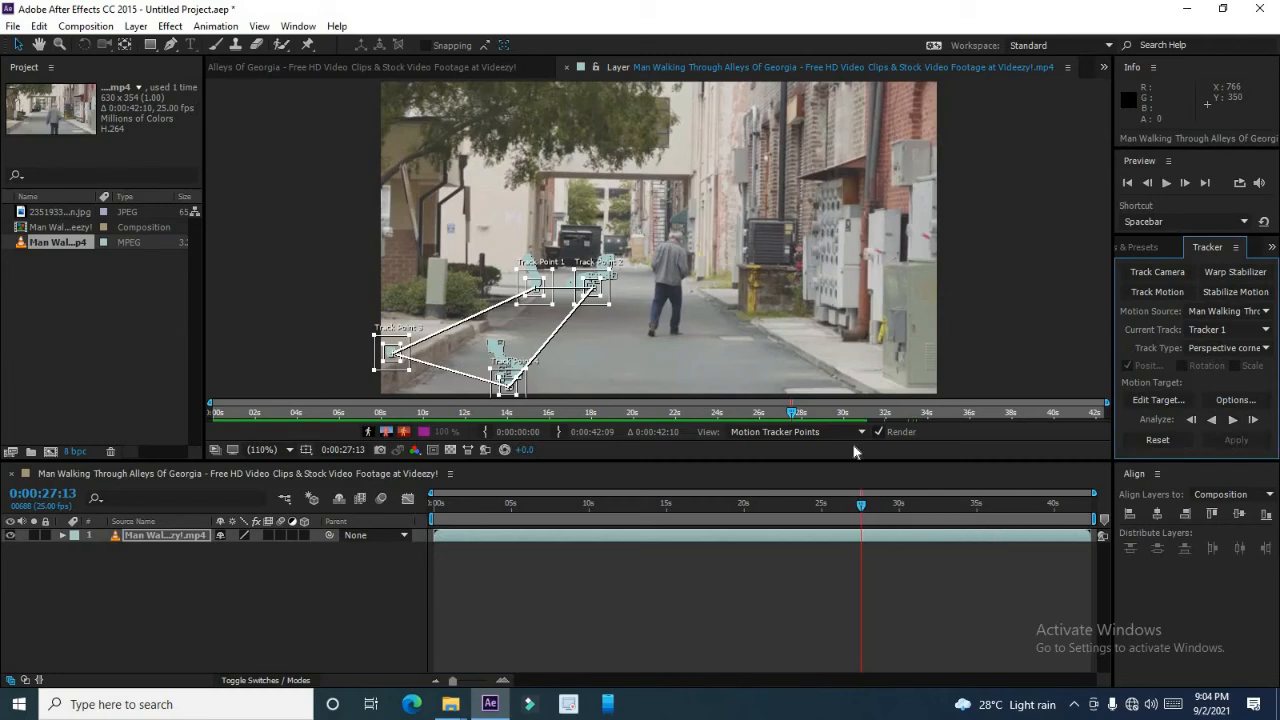
drag(507, 378, 658, 237)
click(608, 293)
key(ctrl+z)
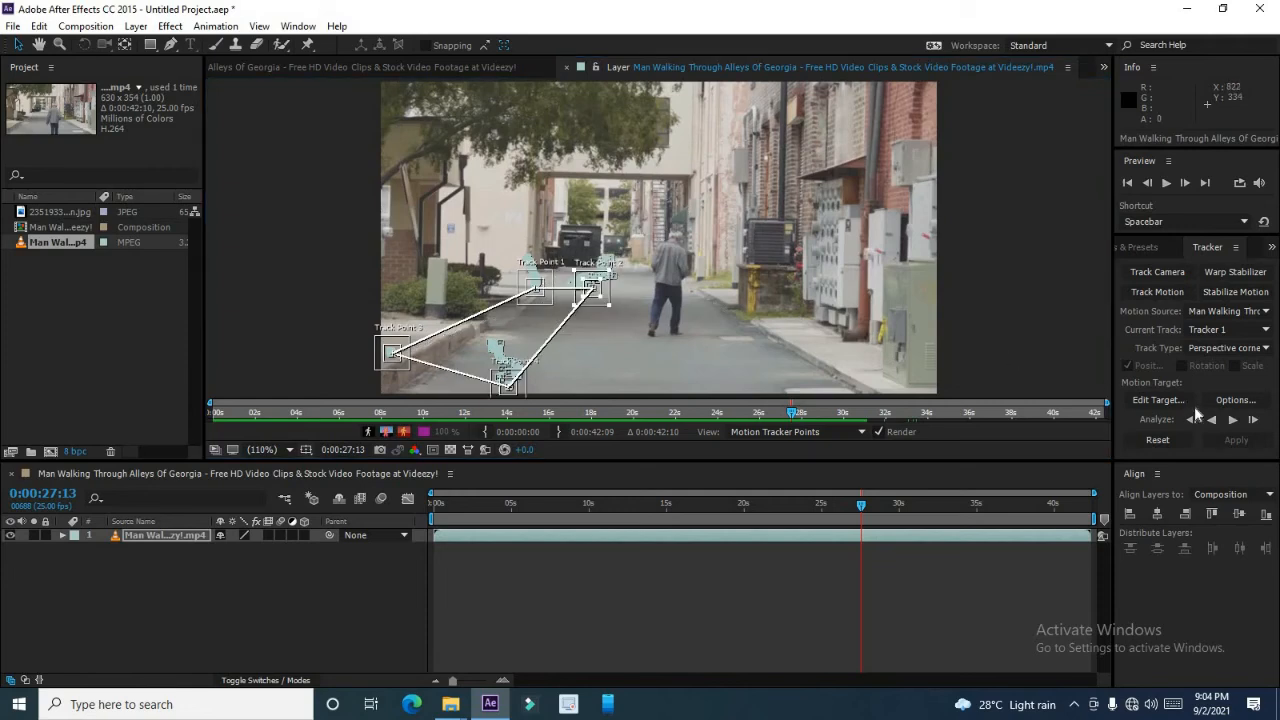
Analyze forward again from 0:00:27:13 and stop the analysis.
click(1229, 420)
click(1229, 420)
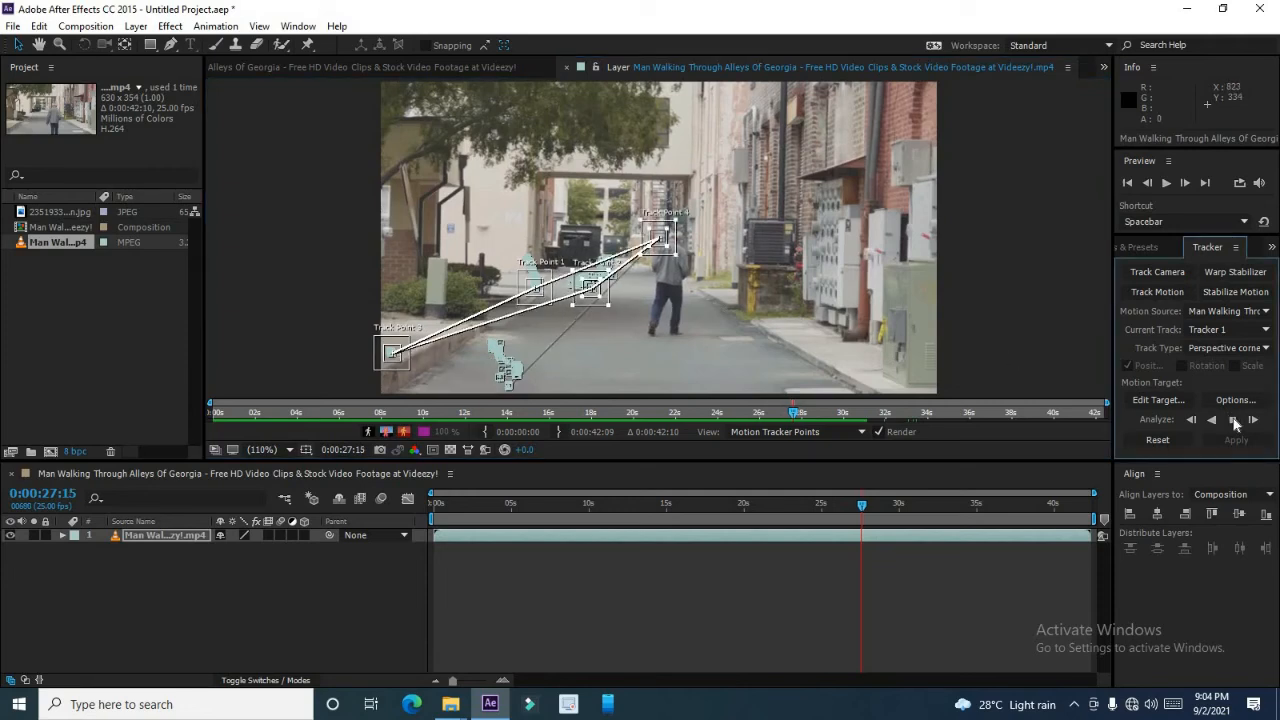
click(1233, 419)
click(1233, 420)
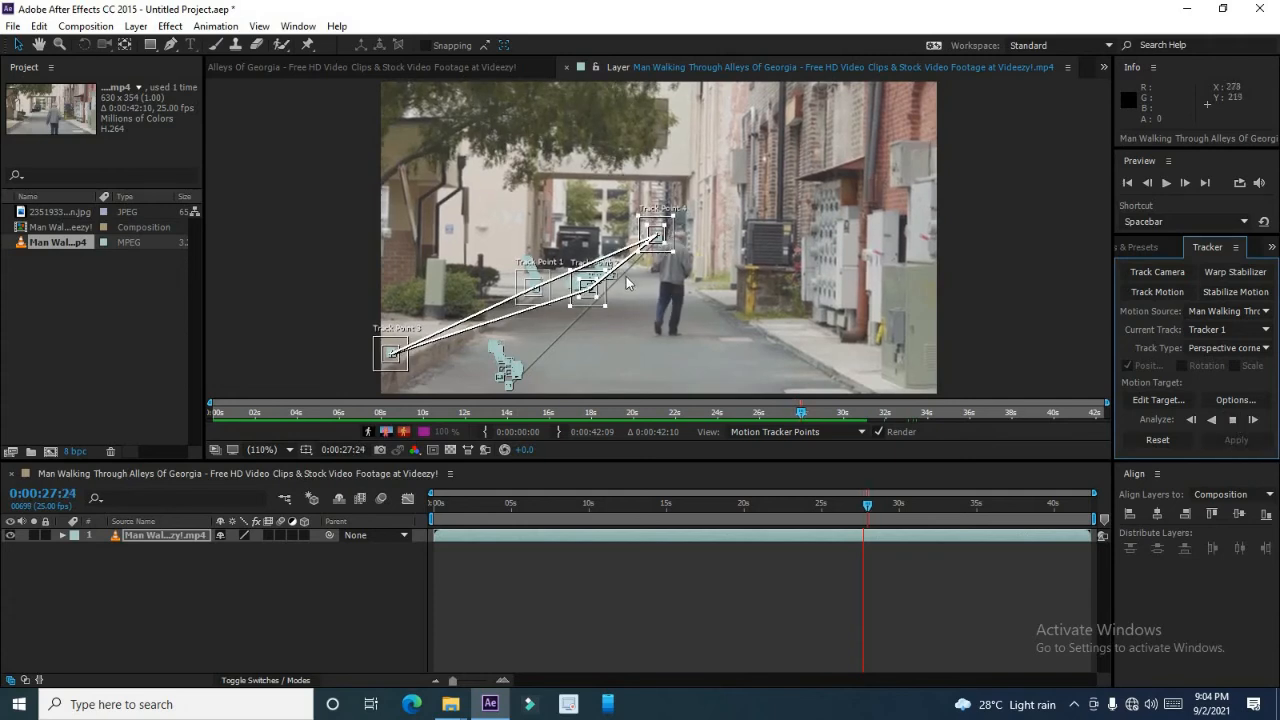
Move track point 4 back down onto the road surface beside the man.
click(627, 281)
drag(639, 237, 618, 306)
key(space)
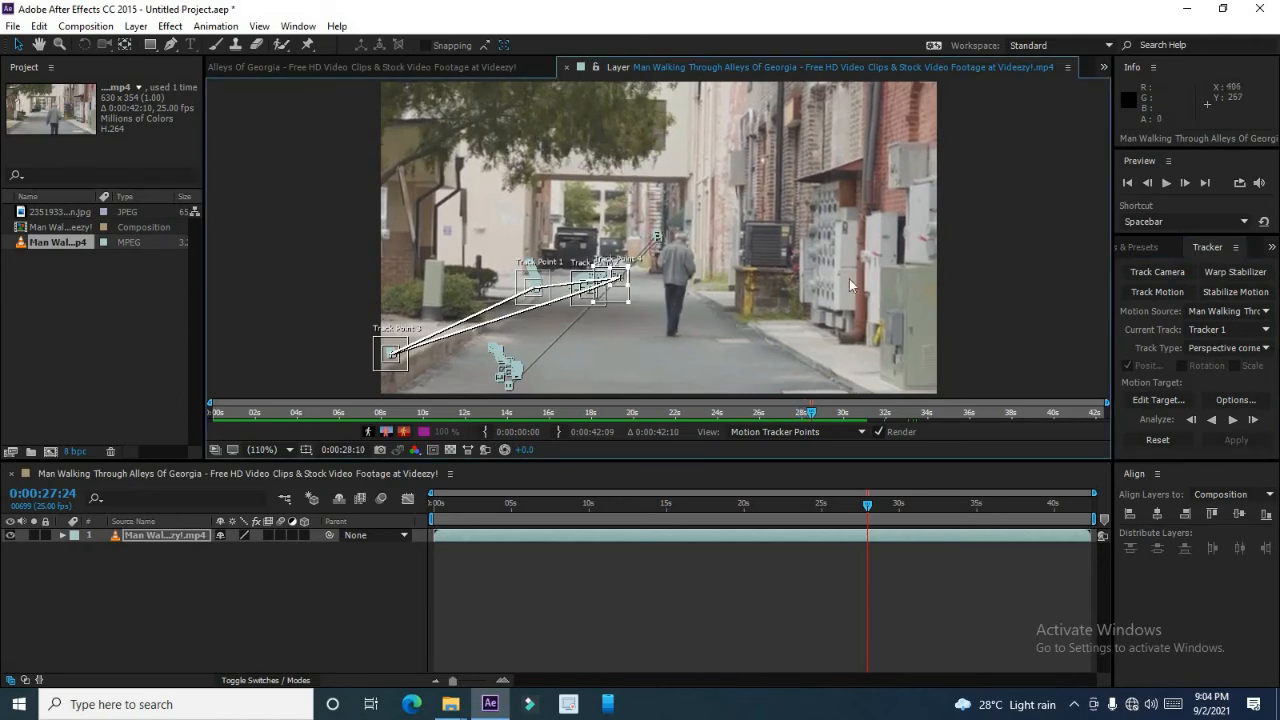
Discard the perspective tracking by deleting the footage layer and adding the footage back to the composition.
click(1232, 420)
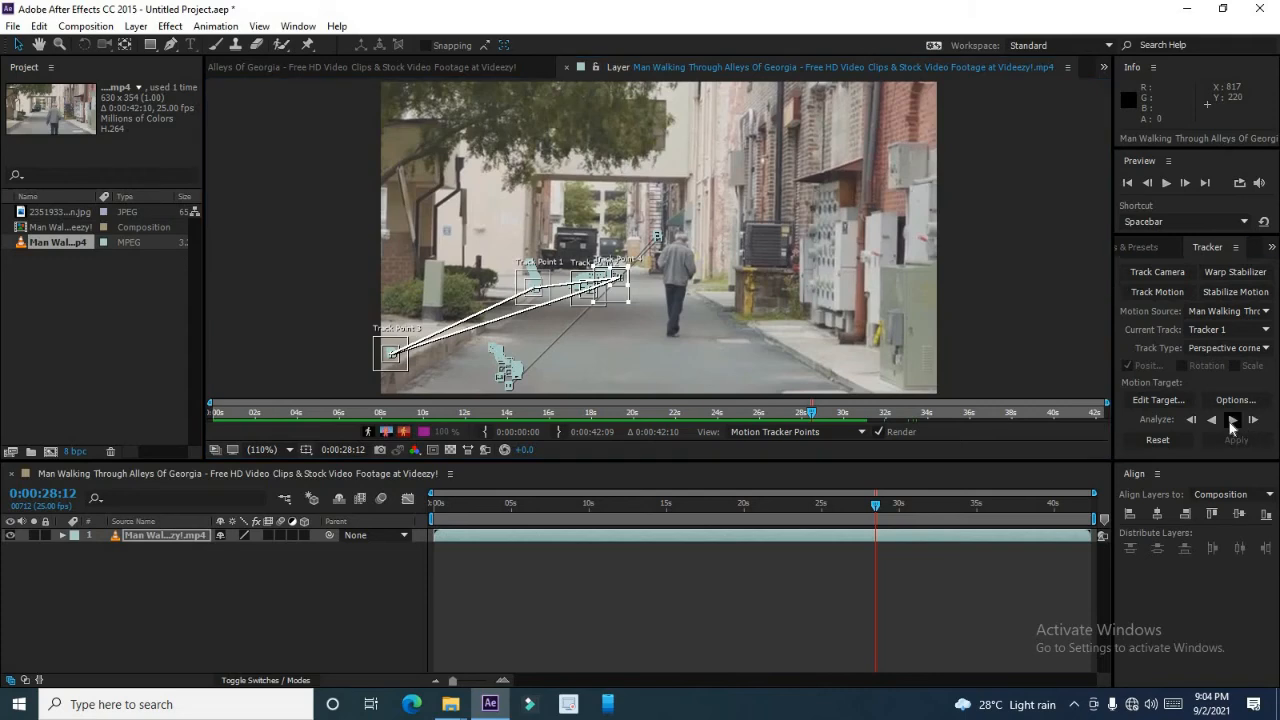
click(174, 536)
key(Delete)
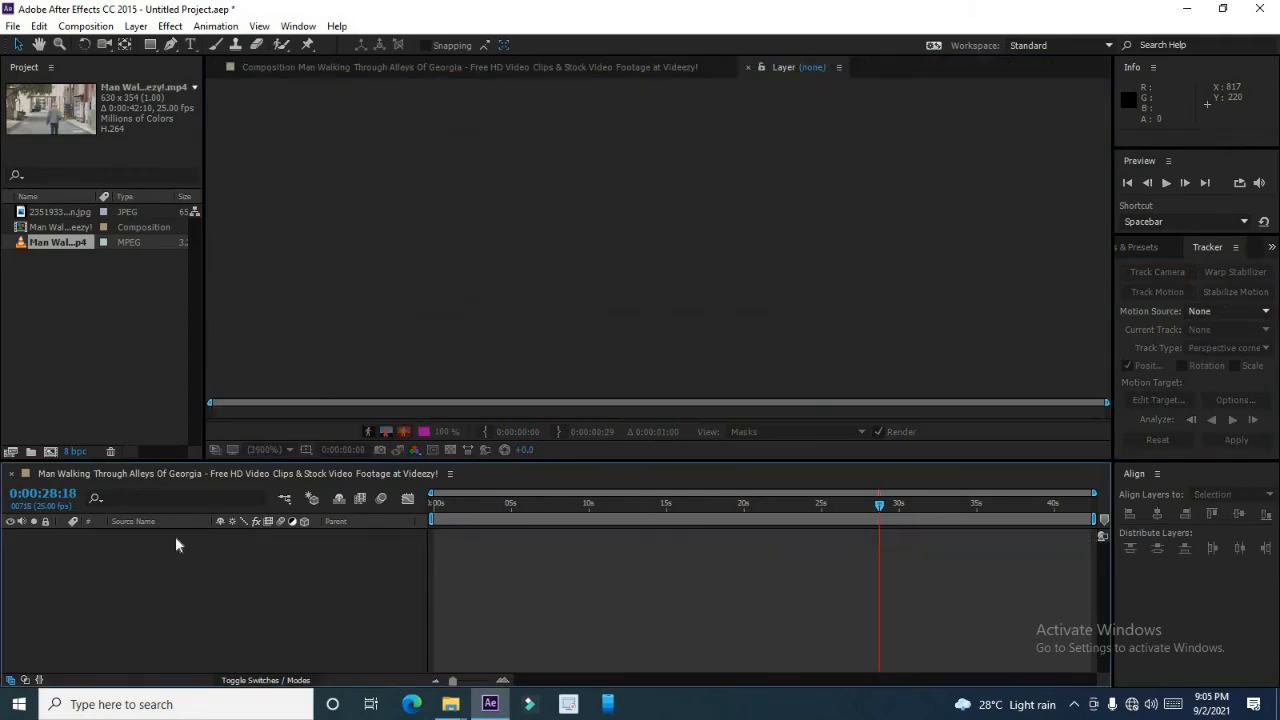
drag(70, 250, 100, 540)
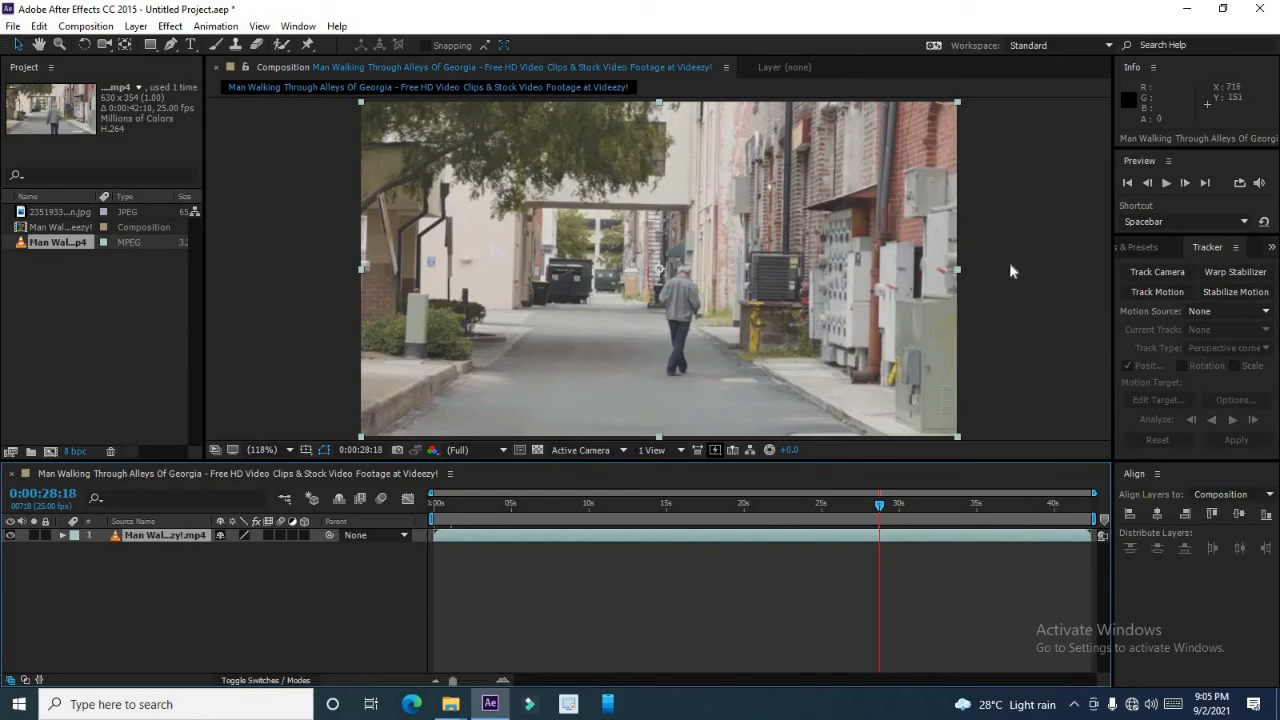
Start a new motion tracker and set its options to Continue Tracking with Track Fields enabled.
click(1155, 291)
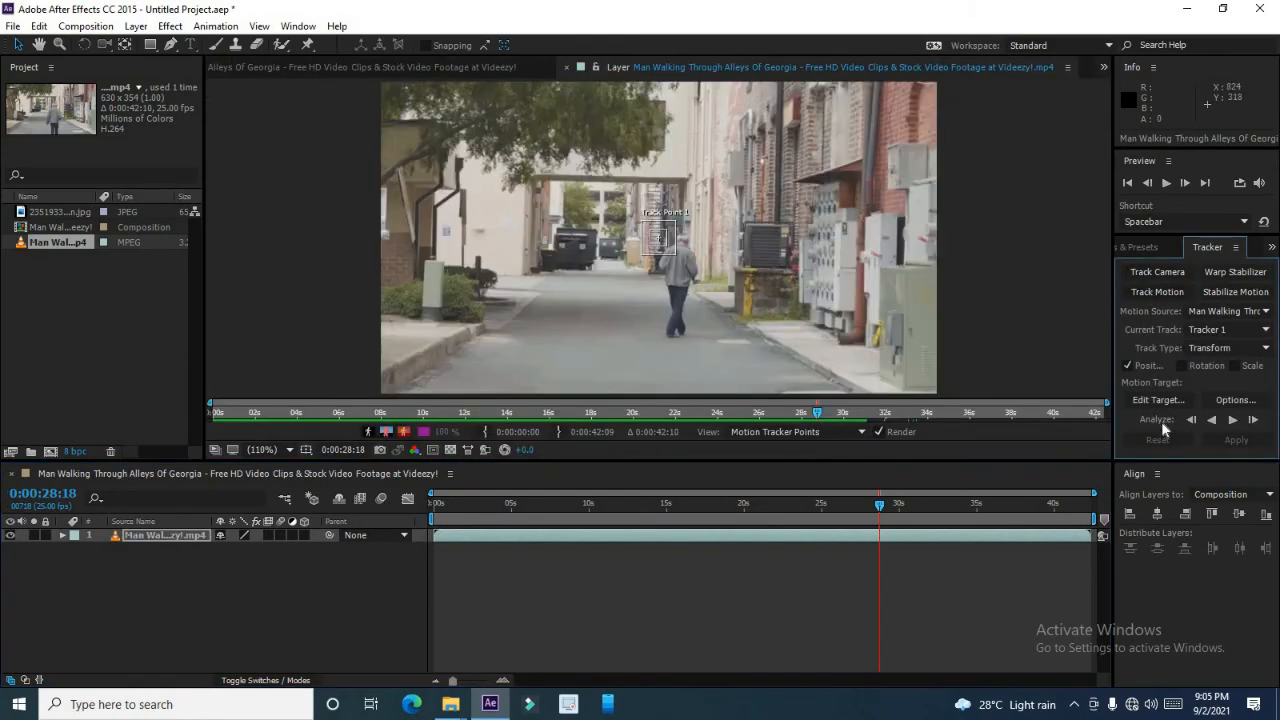
click(1222, 401)
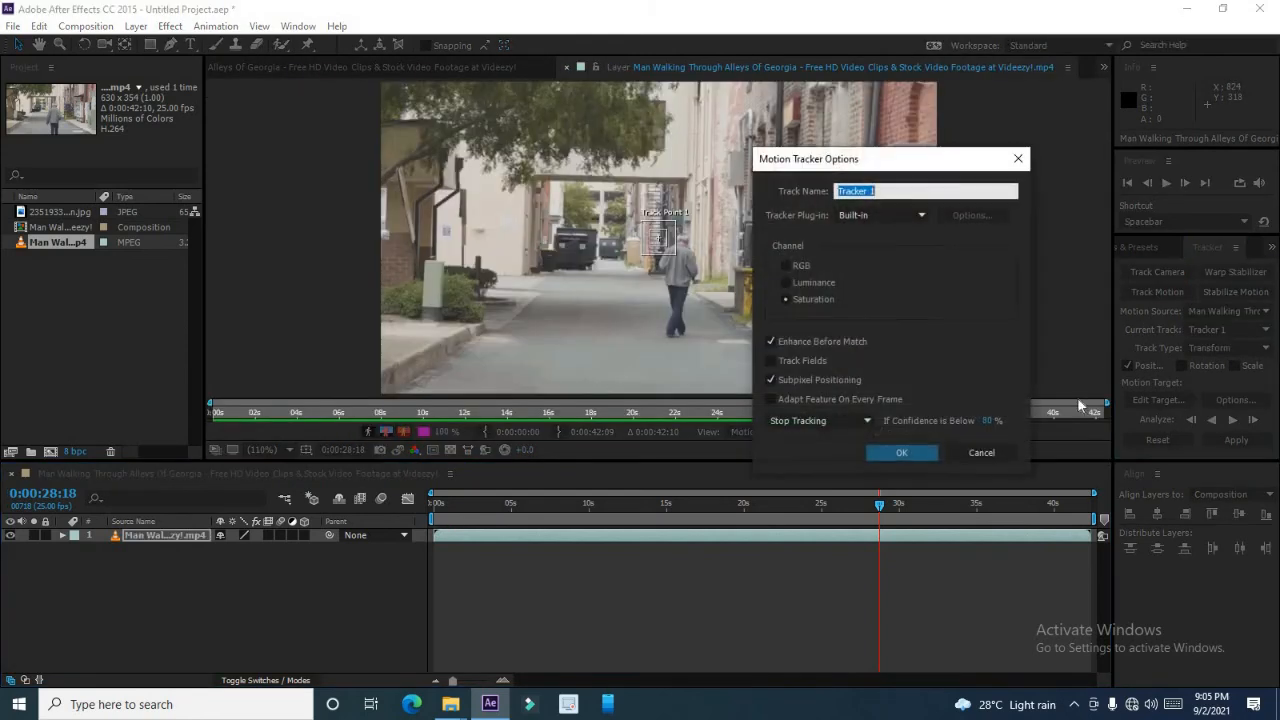
click(804, 421)
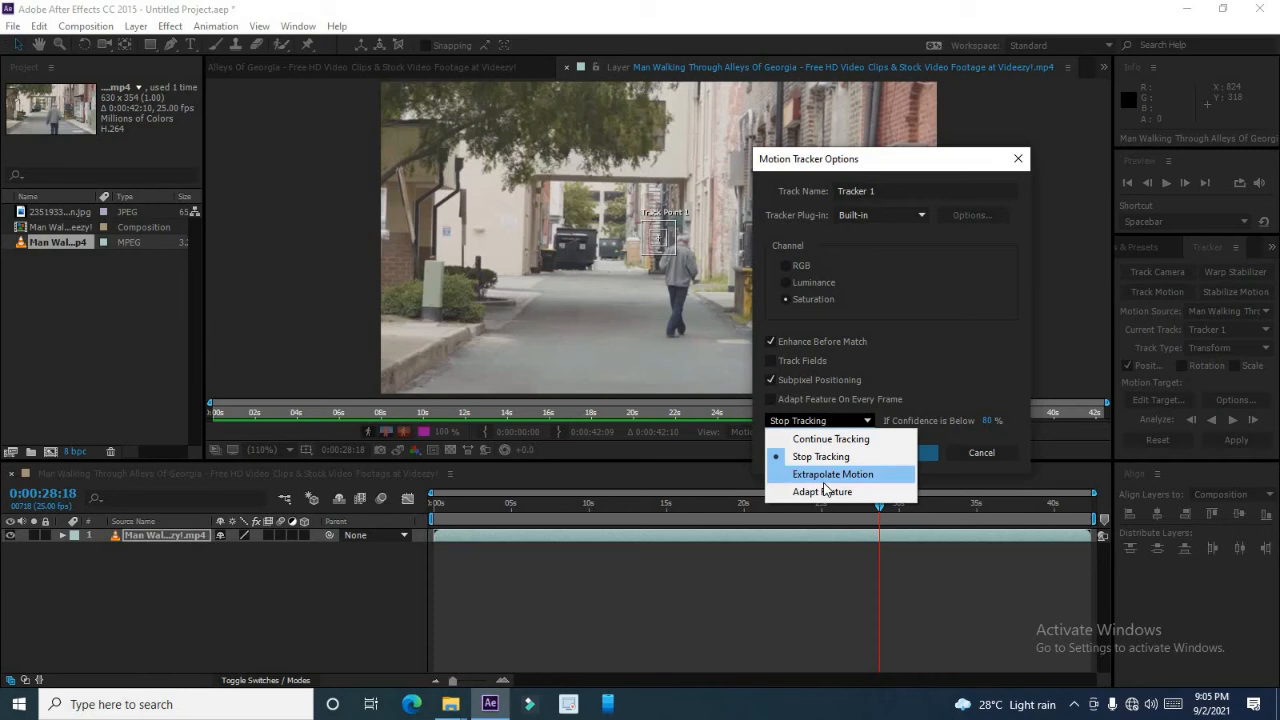
click(836, 441)
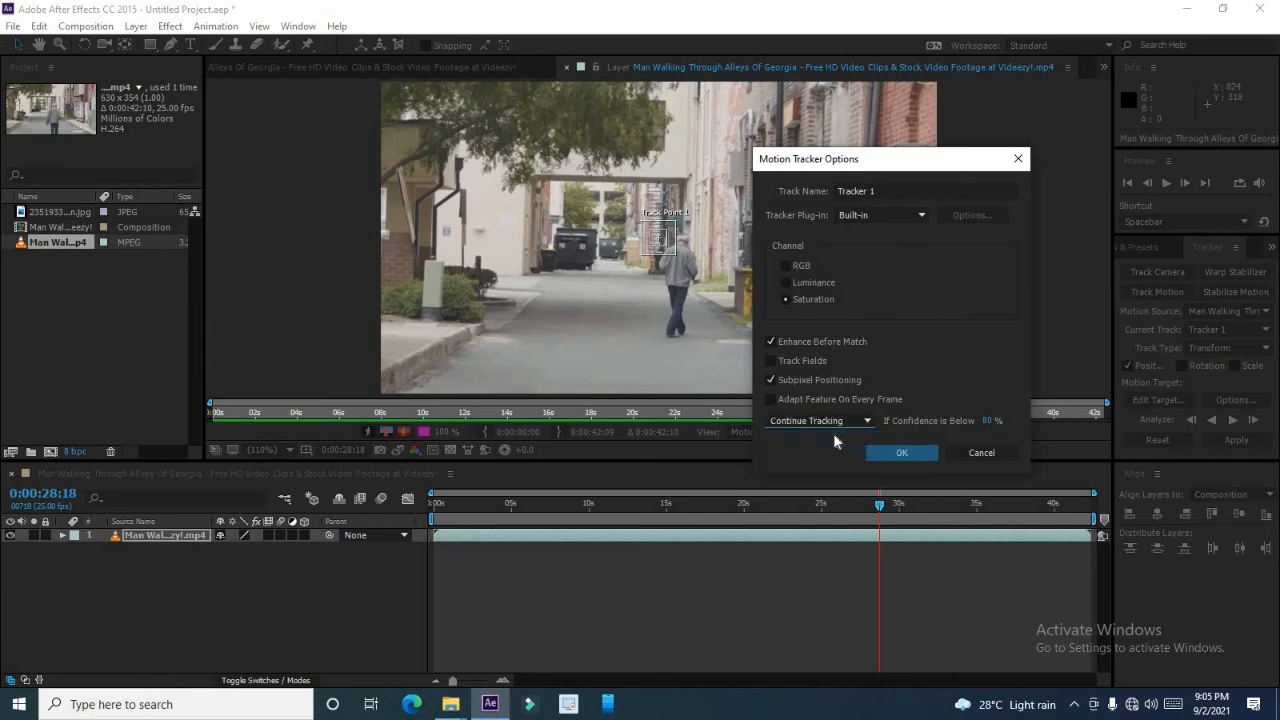
click(801, 361)
click(903, 453)
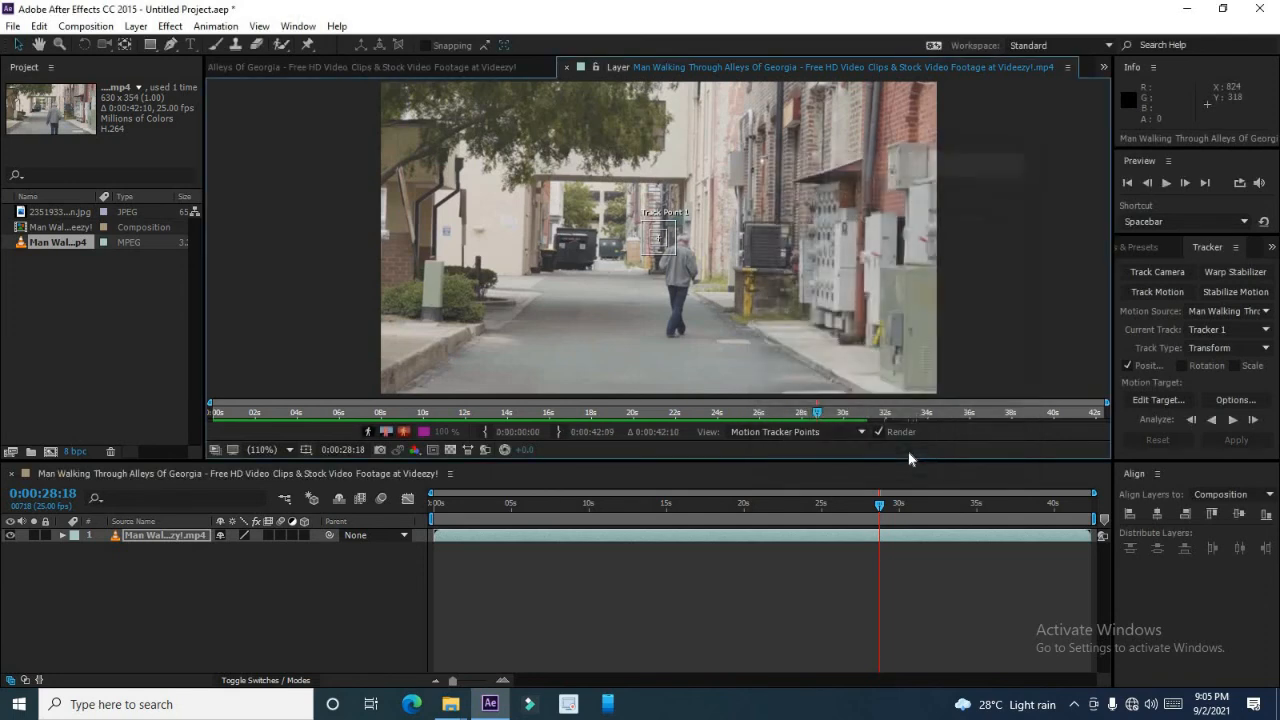
At the start of the clip, place the track point on the road beside the right sidewalk and analyze forward.
click(437, 510)
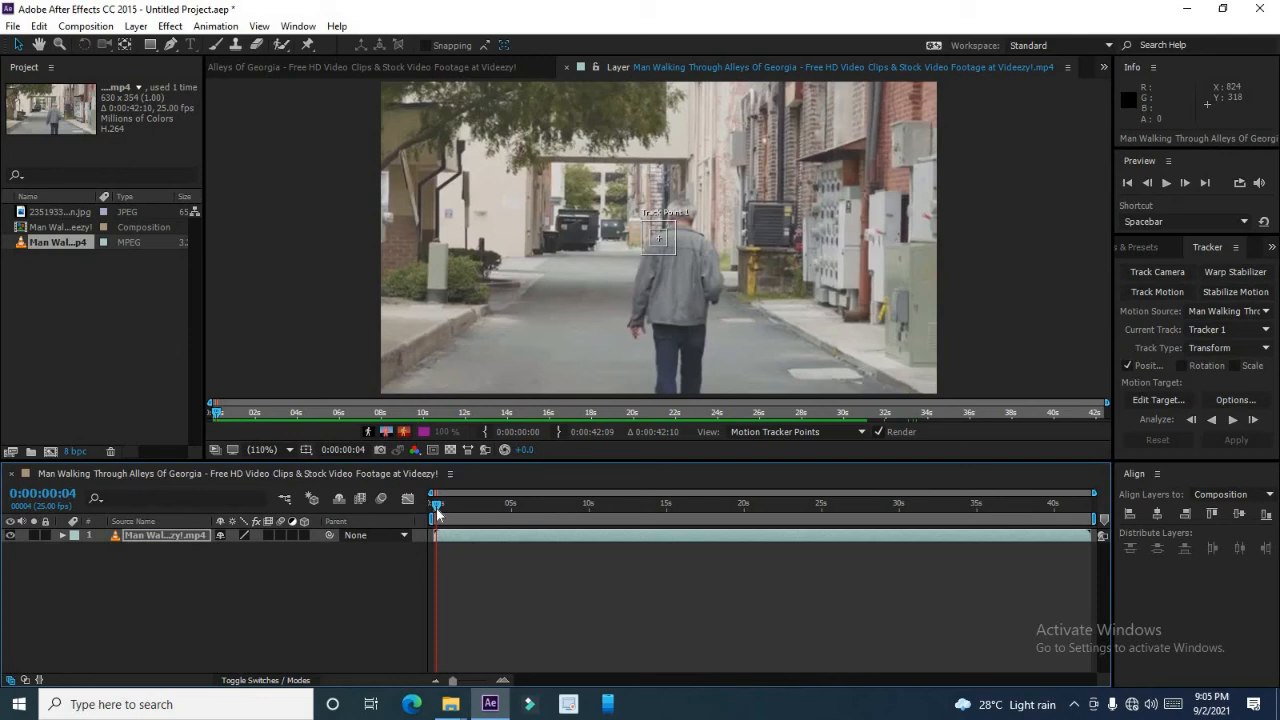
click(673, 248)
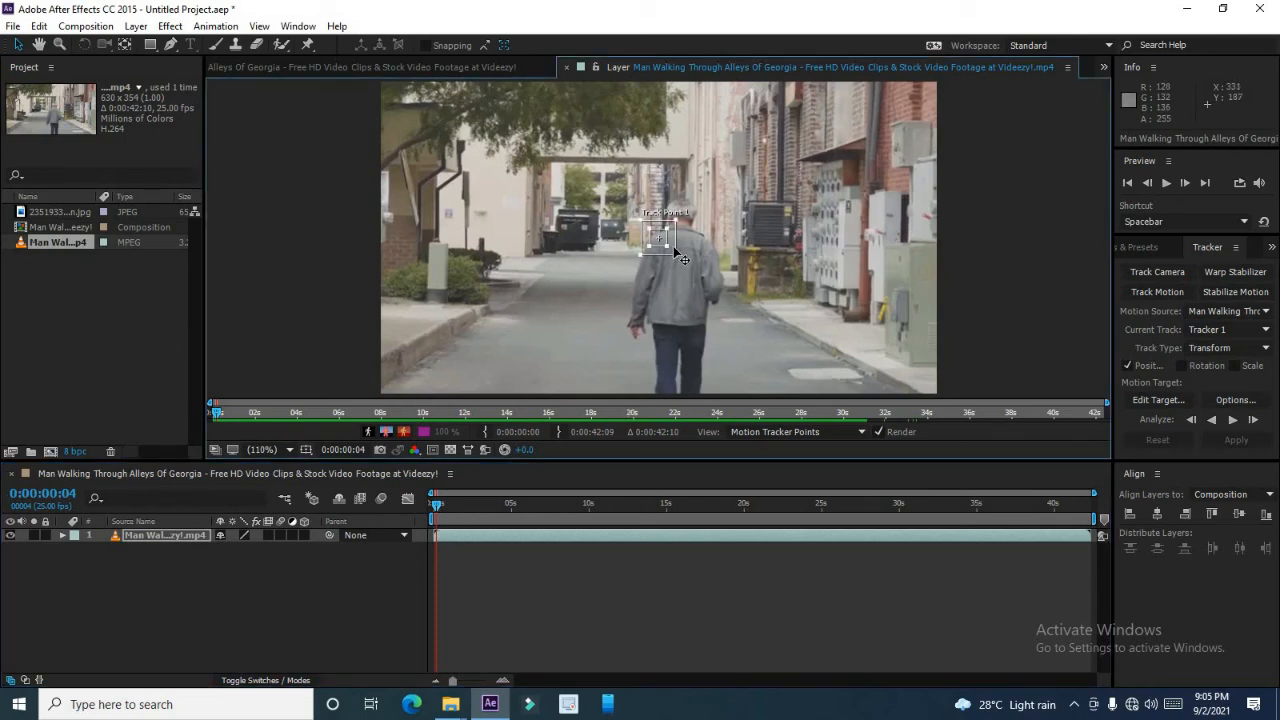
drag(683, 259, 808, 355)
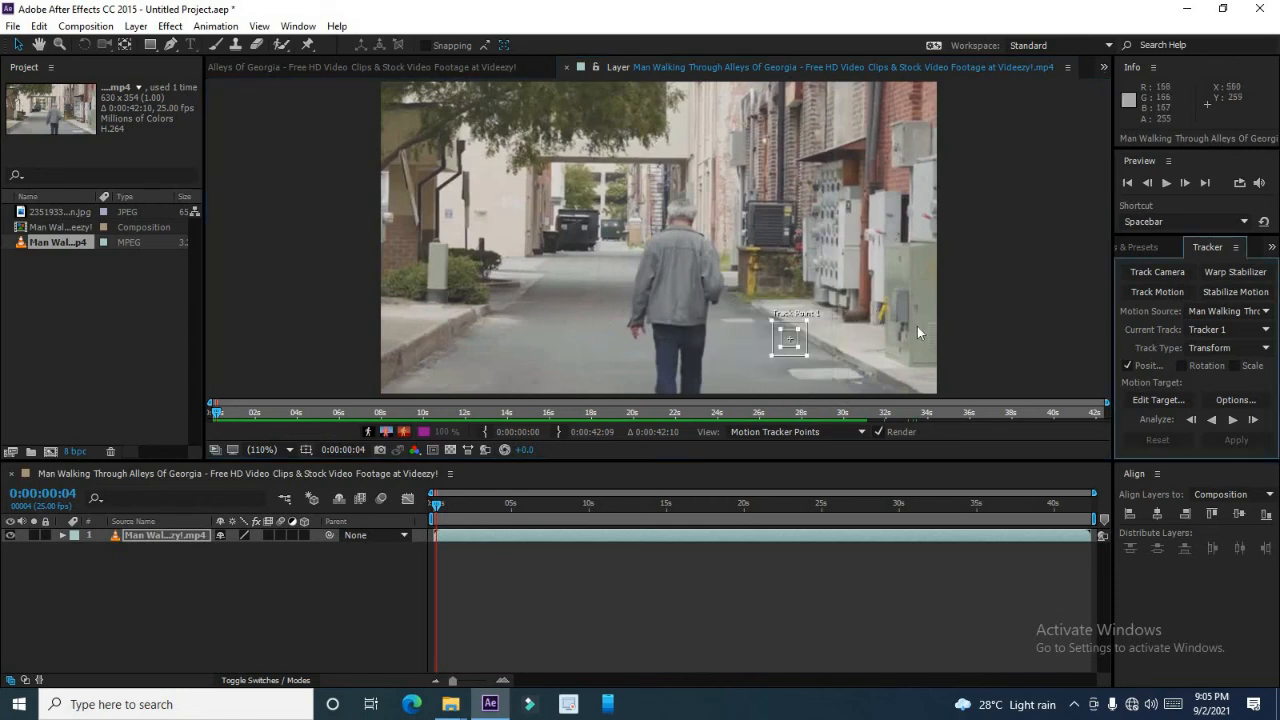
click(1232, 421)
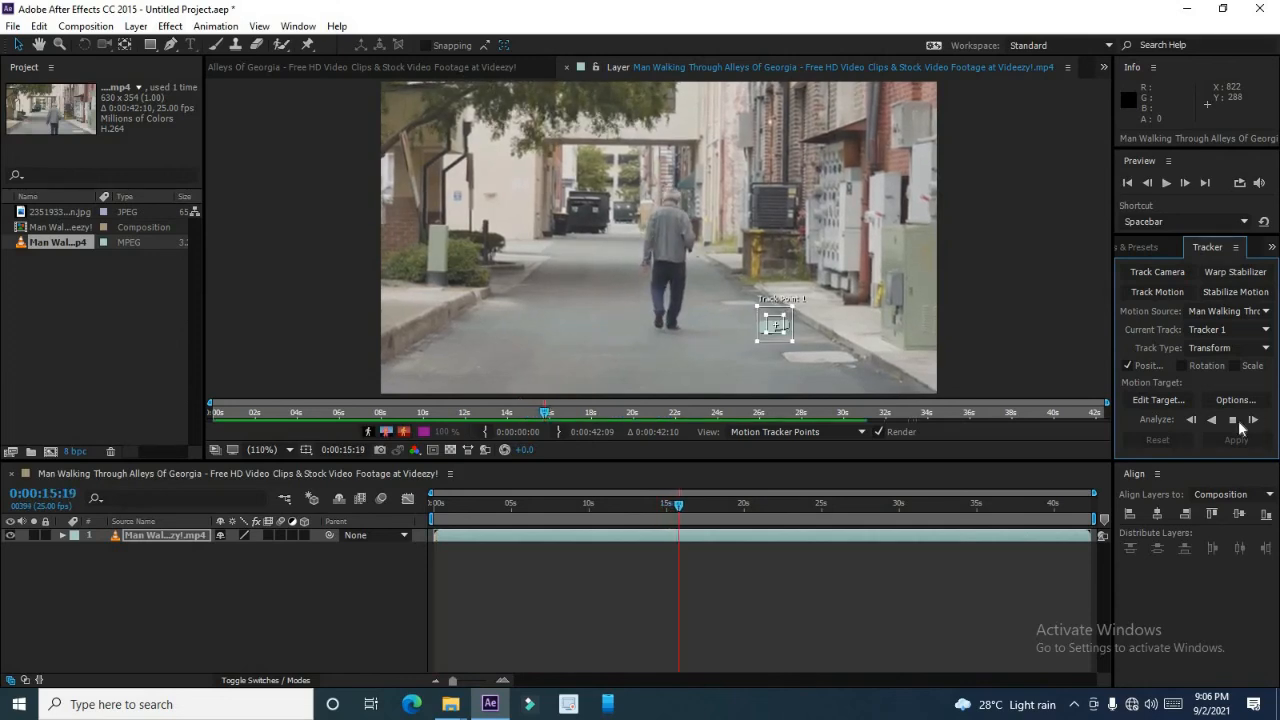
Return to the start, add the JPEG image as the top layer and scale it to 27%.
click(442, 518)
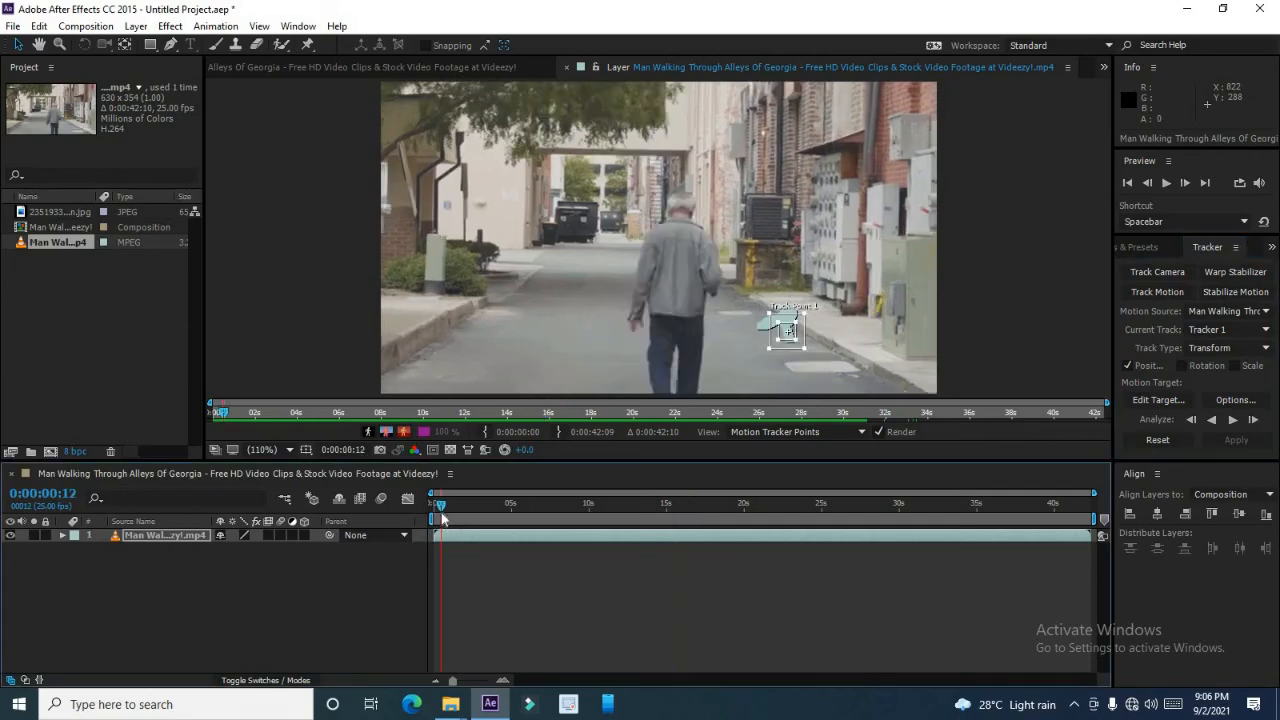
click(432, 510)
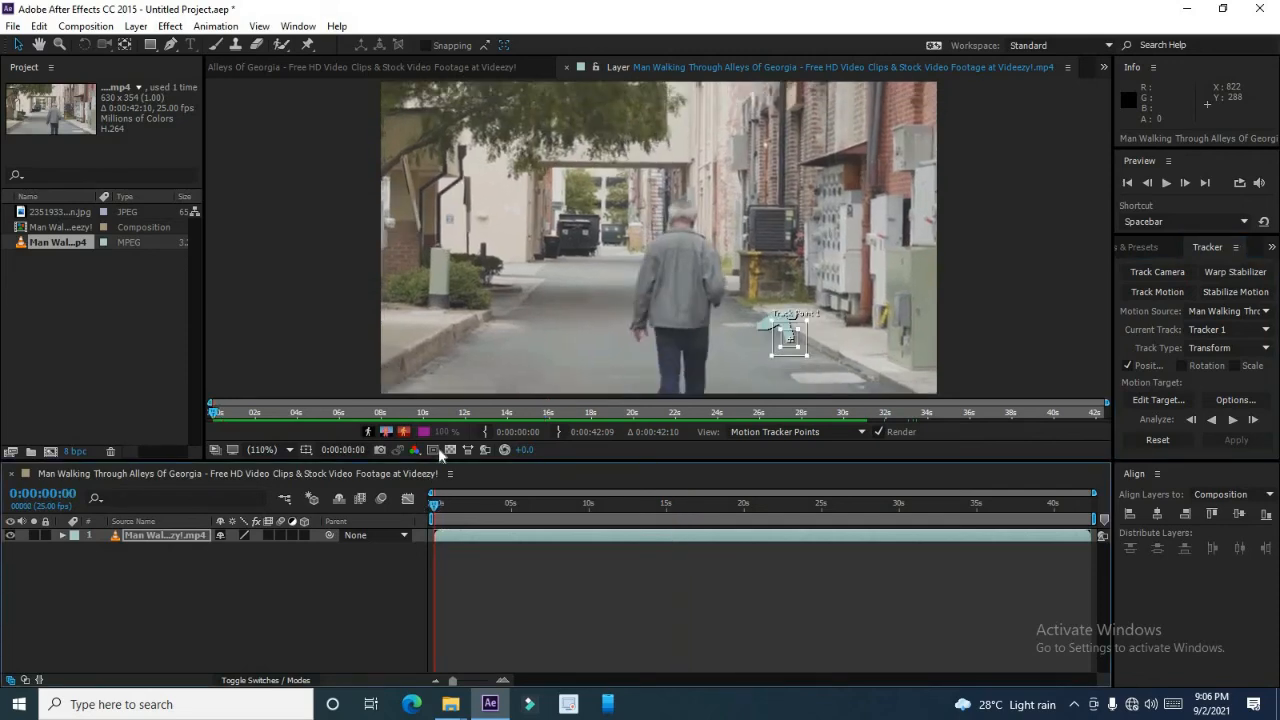
click(72, 215)
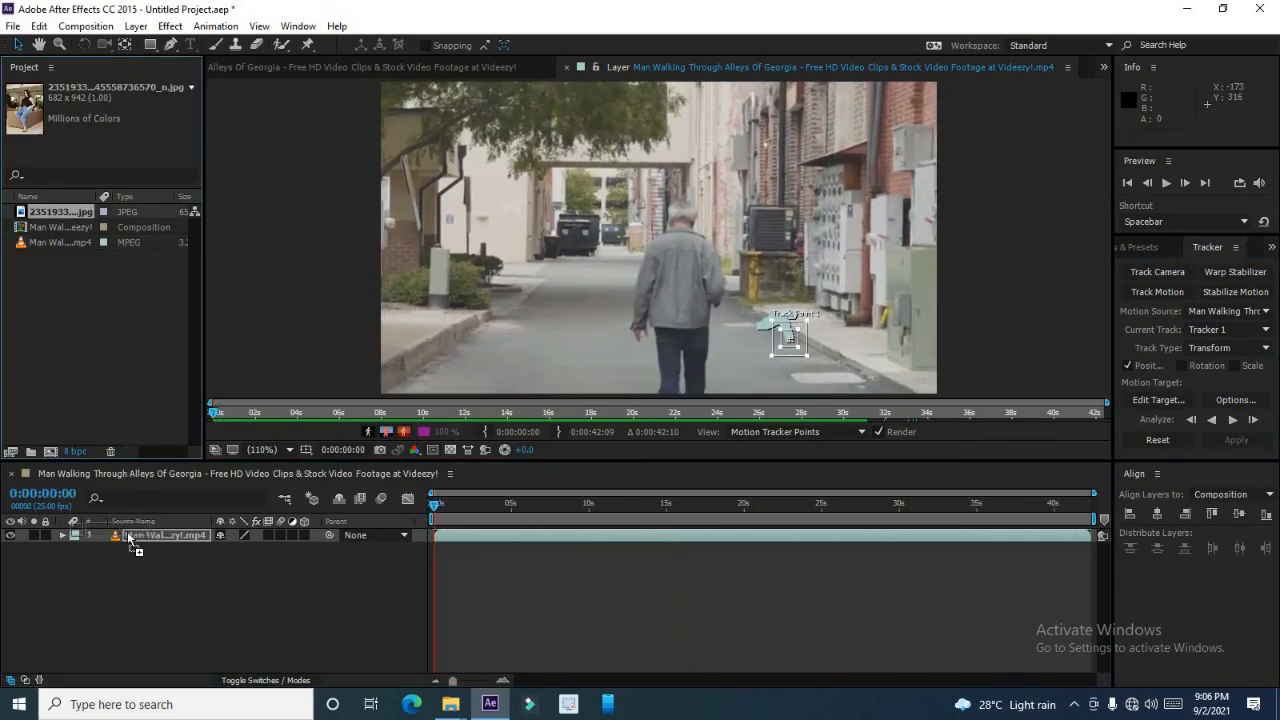
drag(127, 531, 128, 533)
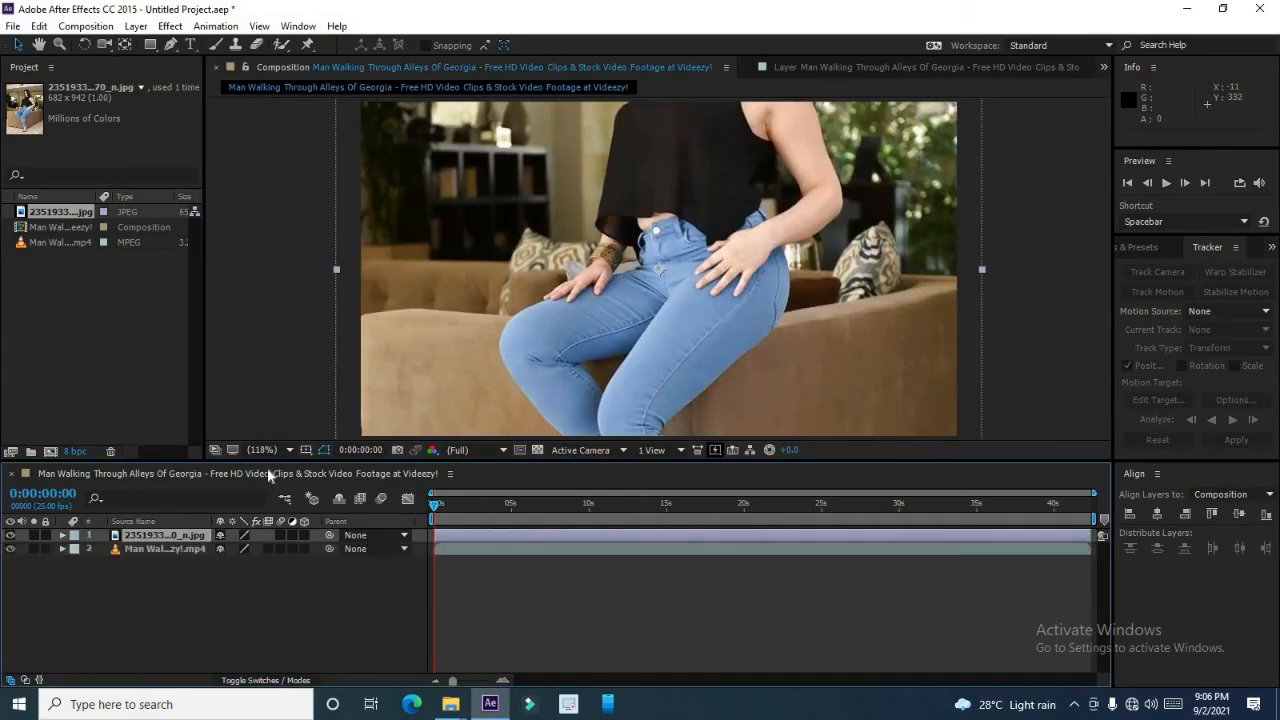
click(63, 535)
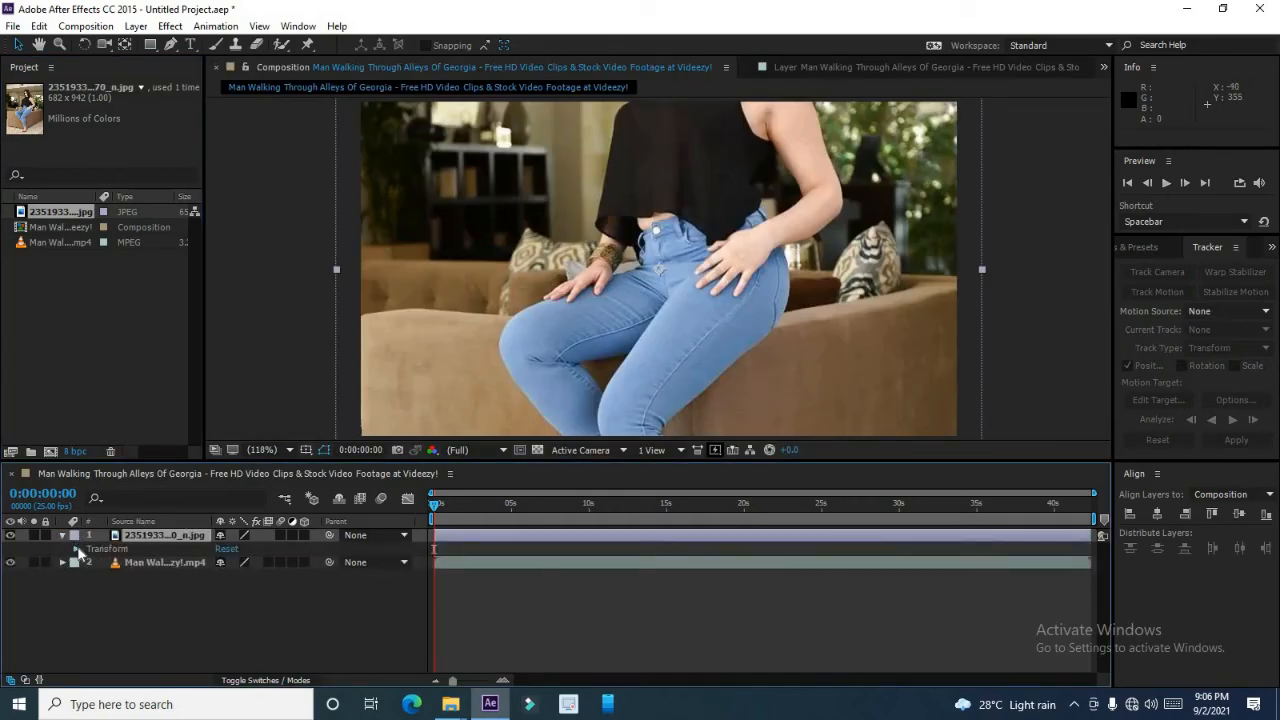
click(76, 549)
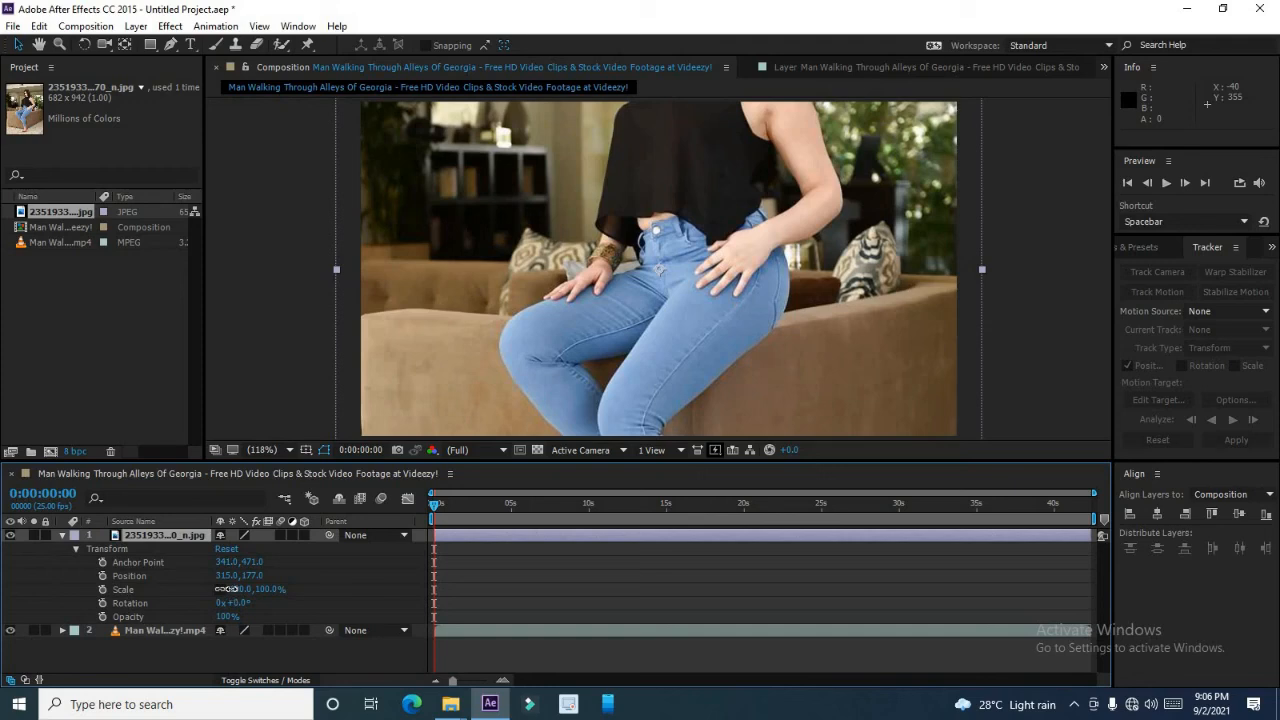
drag(228, 589, 177, 589)
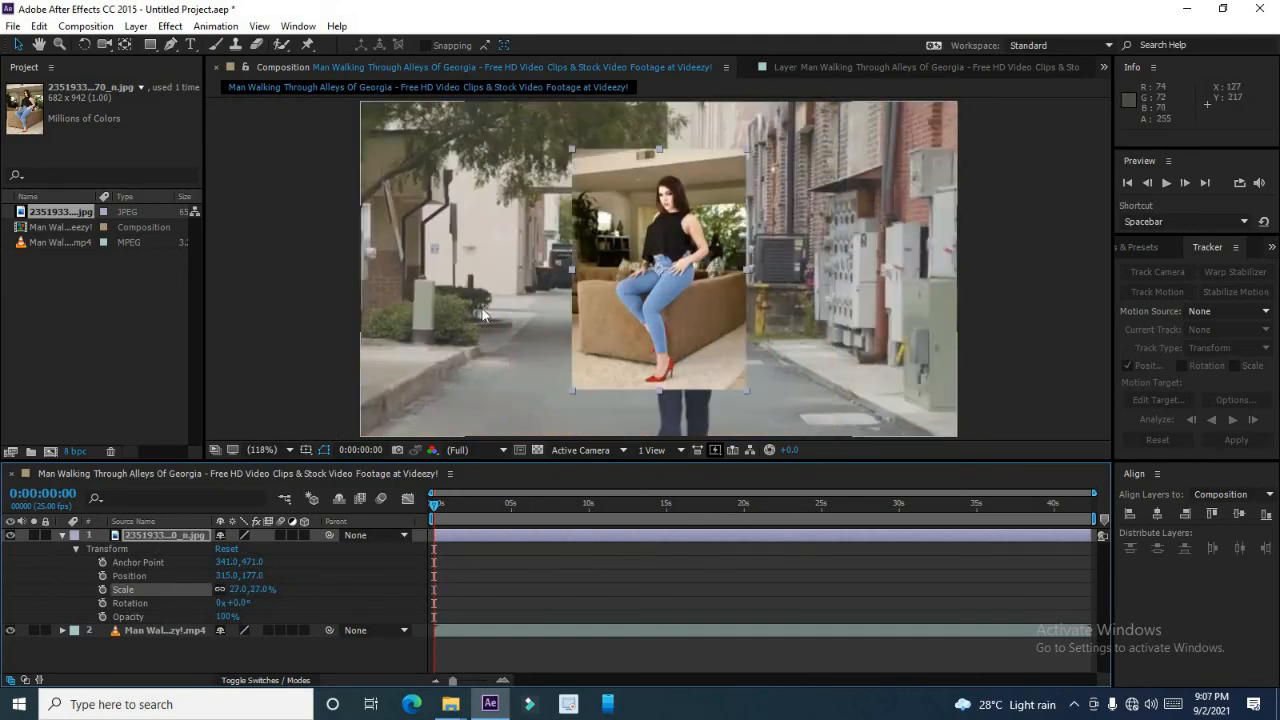
Move the image to the right side of the alley and make it a 3D layer.
drag(698, 254, 860, 262)
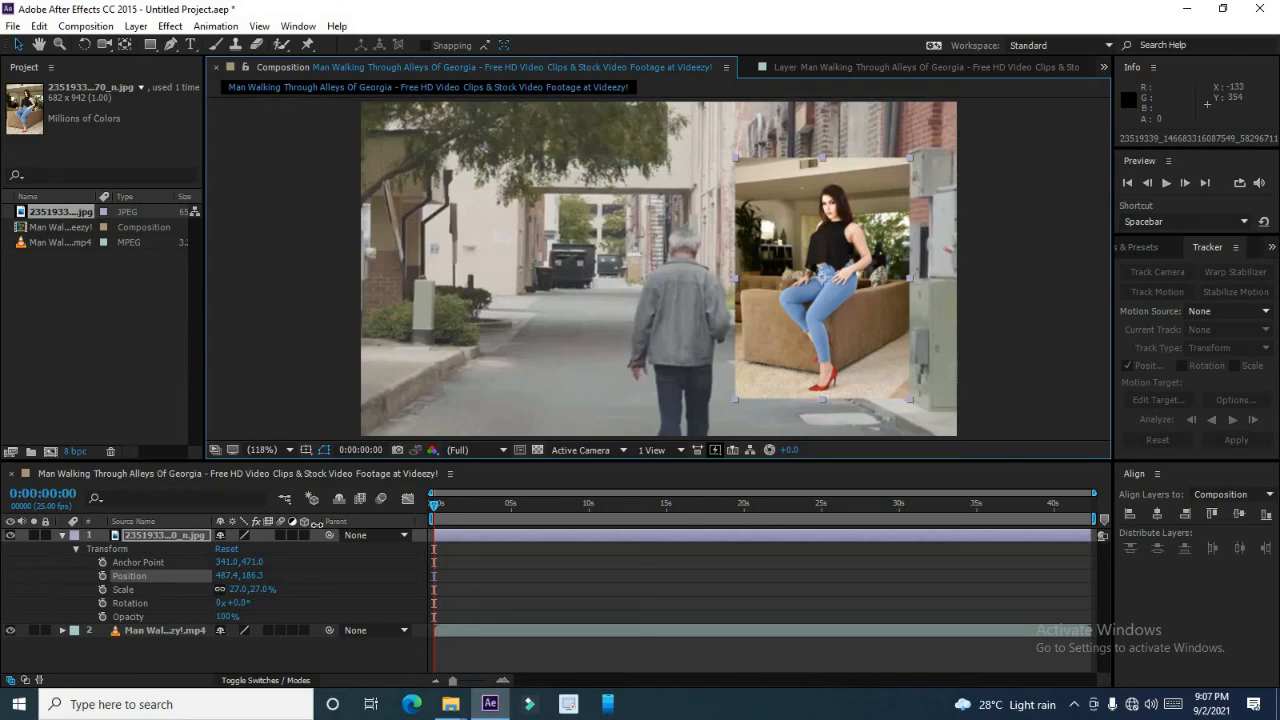
click(305, 535)
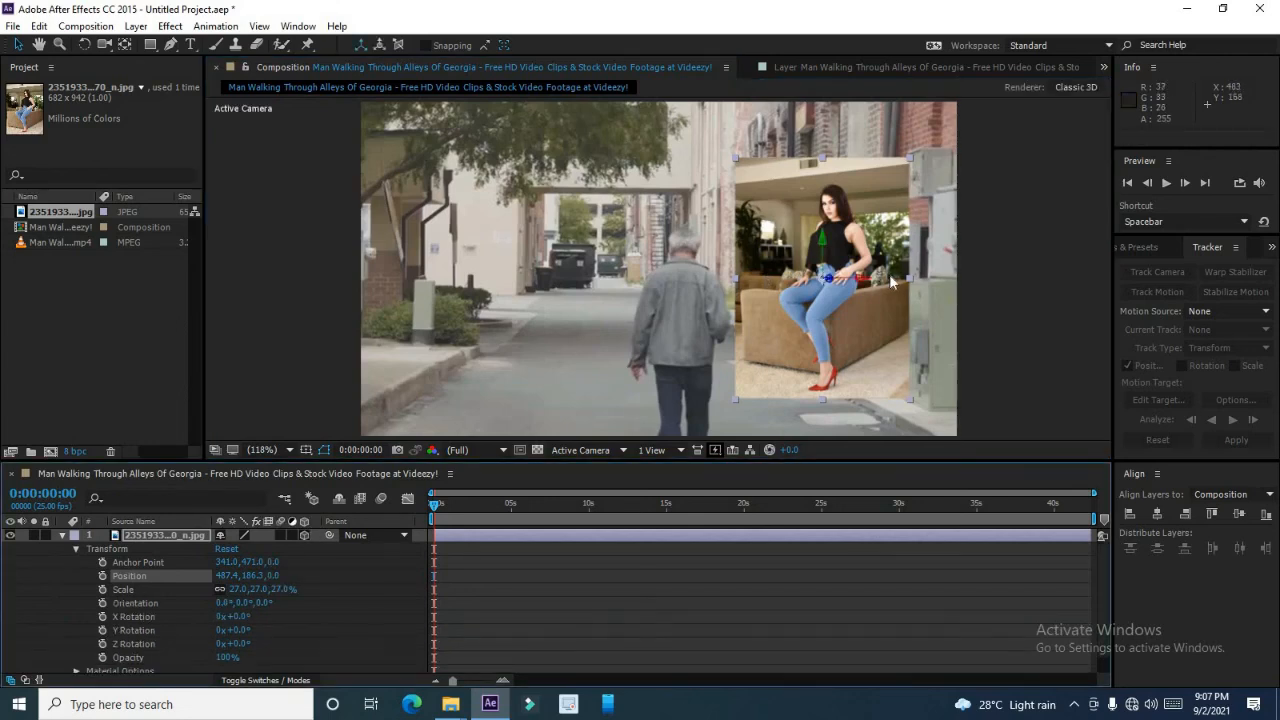
drag(893, 281, 887, 284)
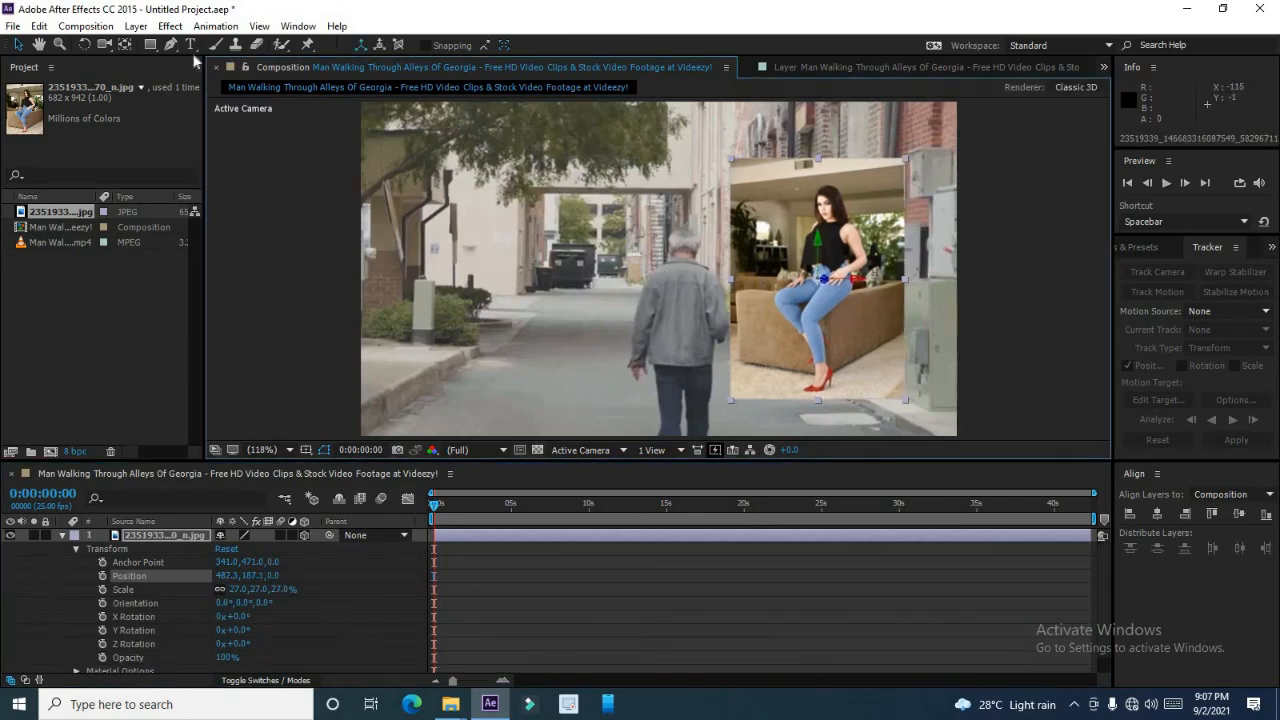
Rotate the image in 3D with the Rotation tool to an orientation of about 16.4°, 49.3°, 351.4°.
click(85, 44)
drag(877, 326, 851, 337)
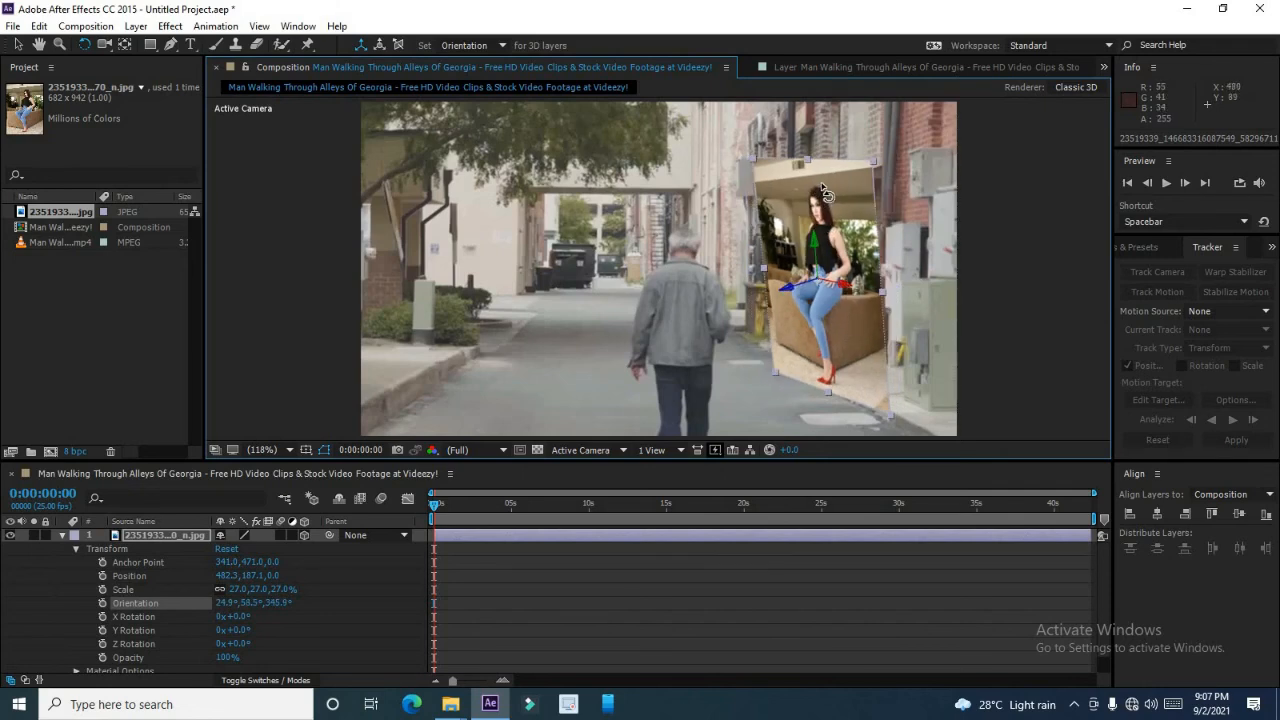
drag(824, 192, 826, 202)
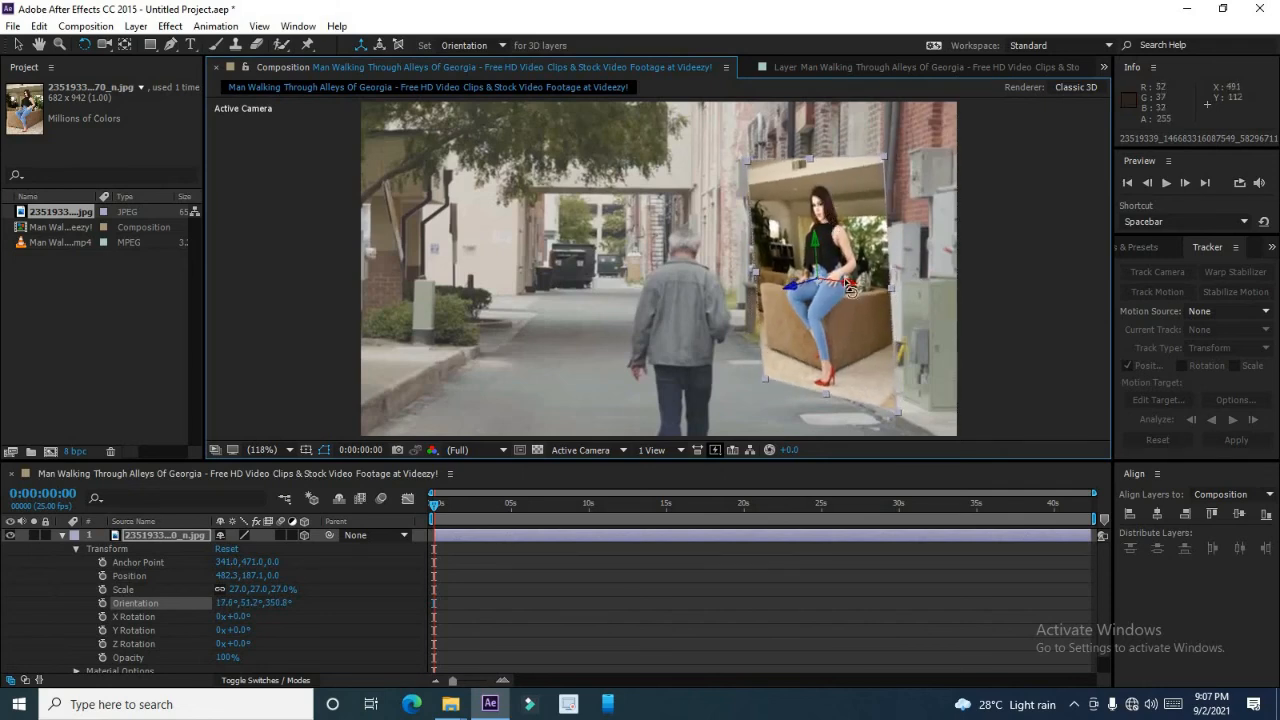
drag(848, 292, 845, 291)
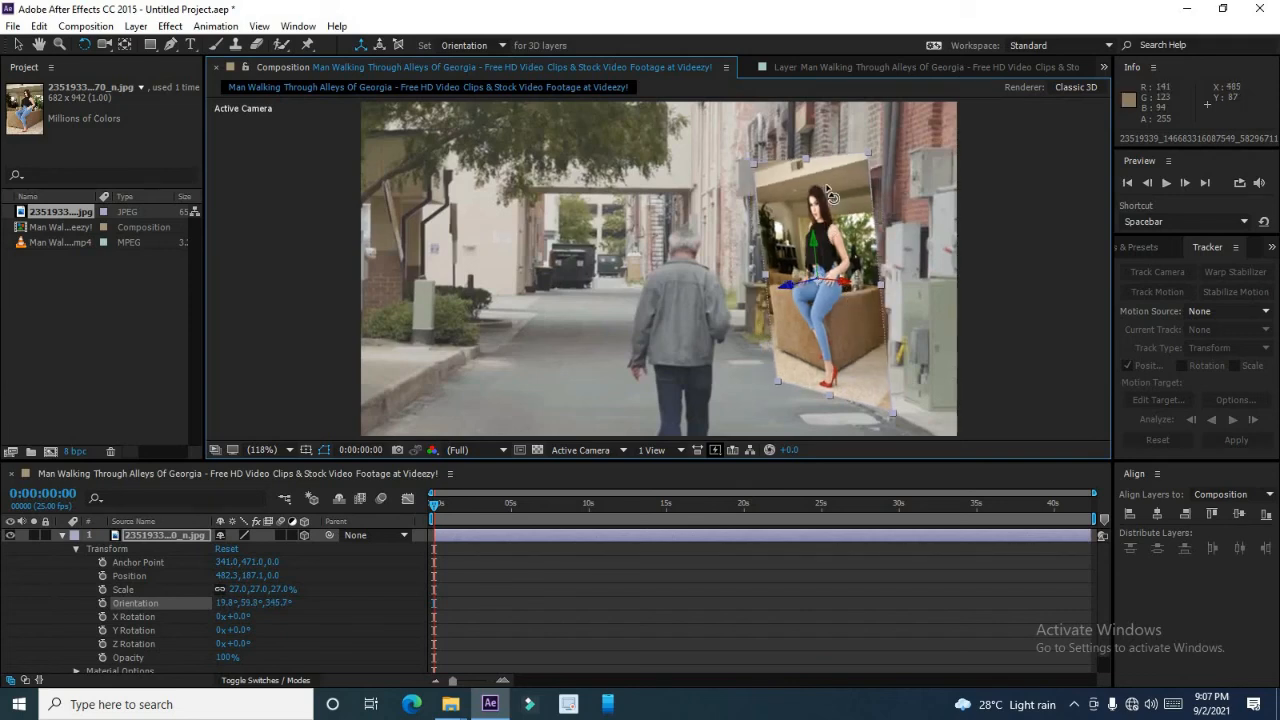
drag(830, 196, 786, 182)
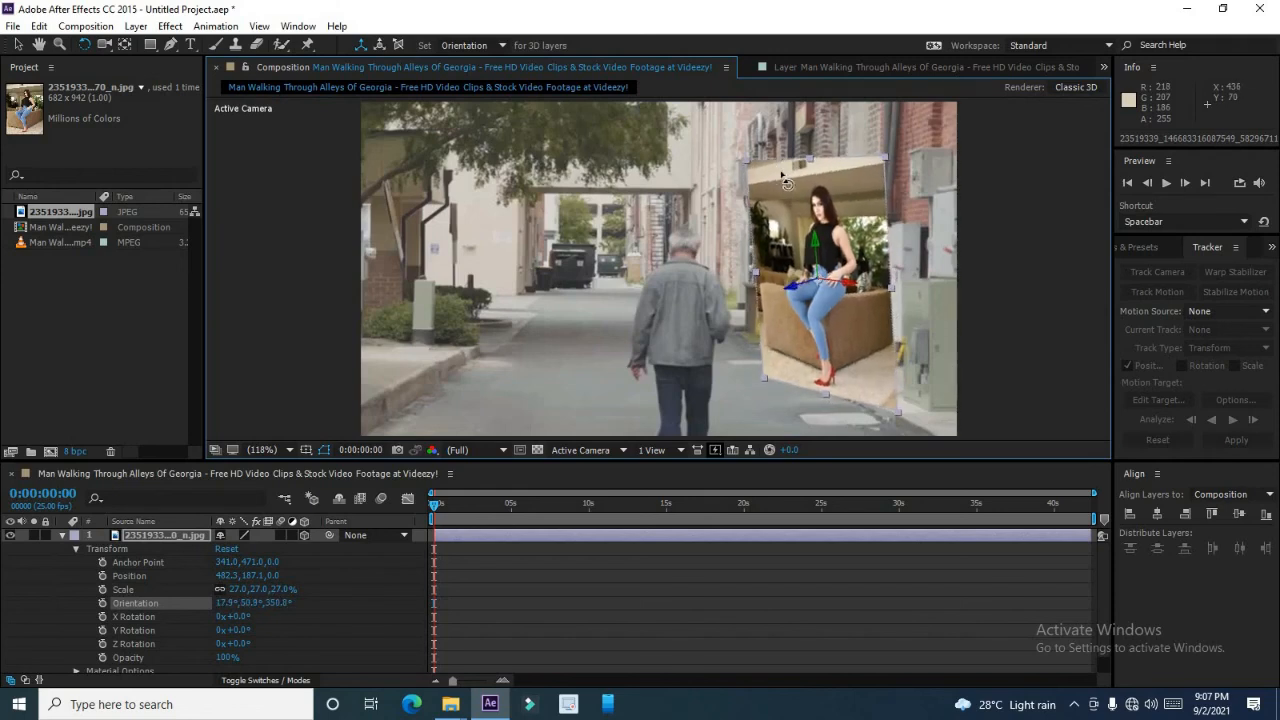
drag(877, 296, 868, 290)
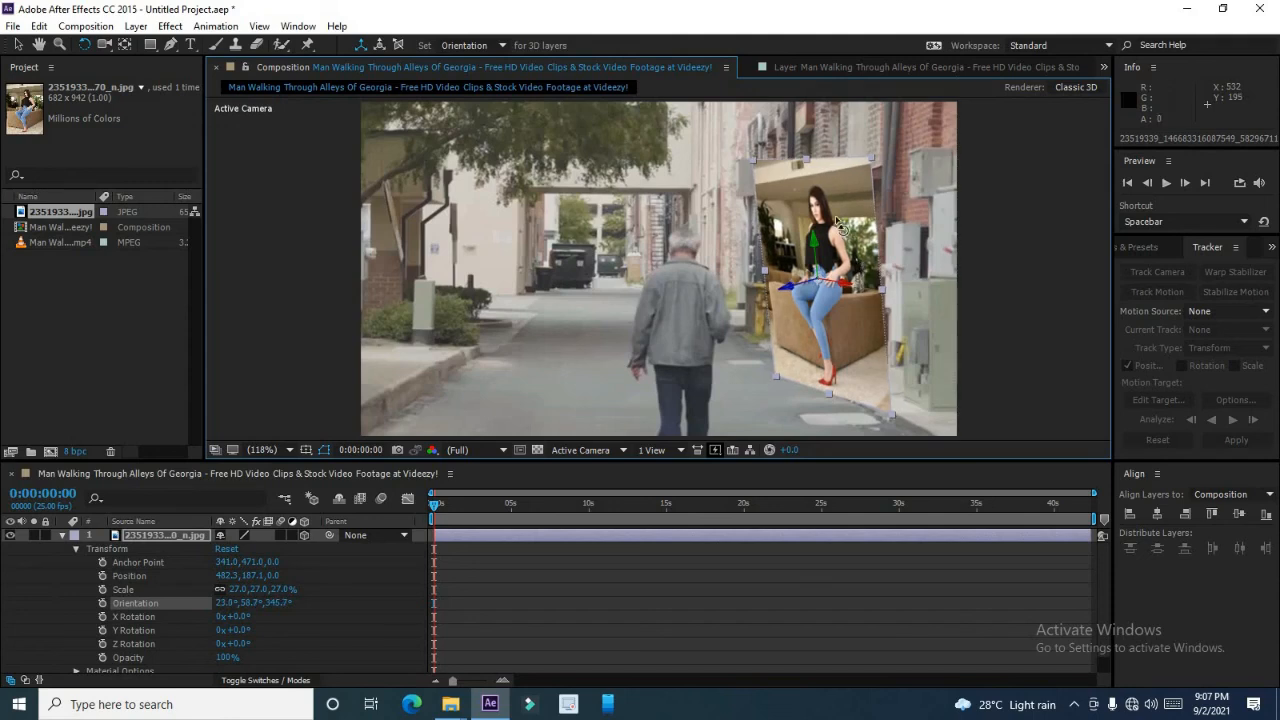
drag(803, 183, 808, 183)
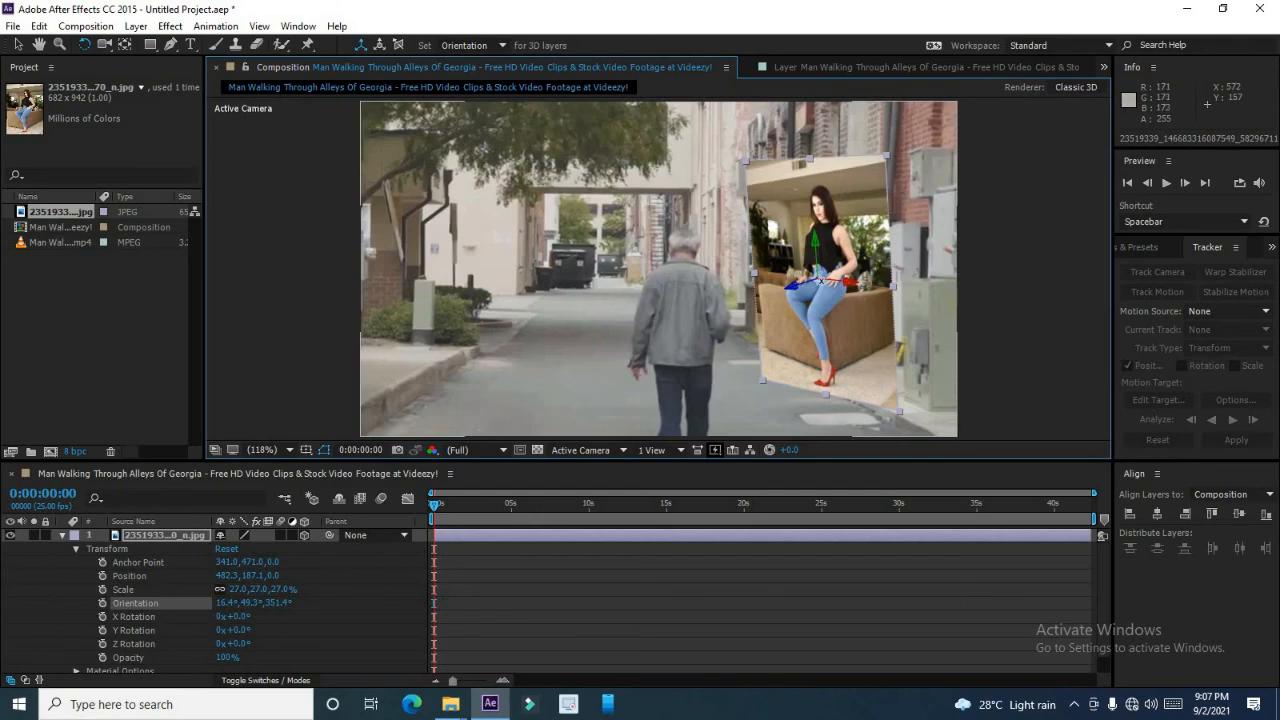
click(18, 46)
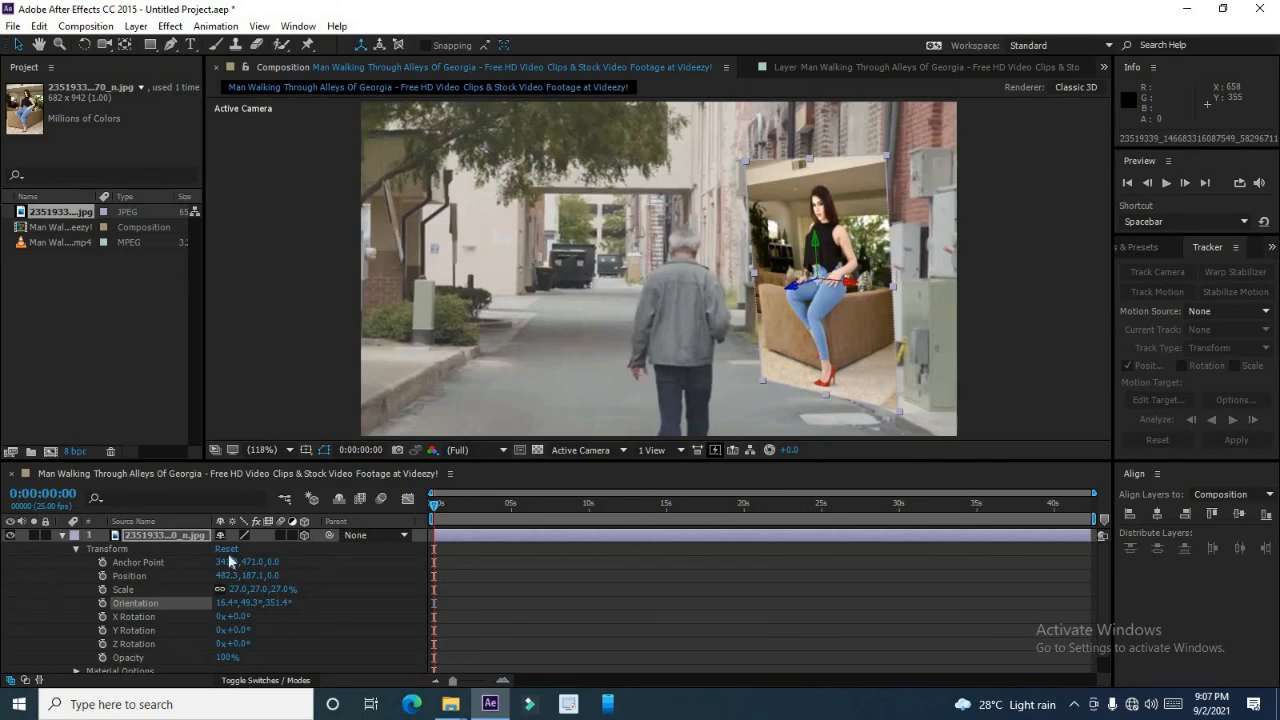
Set the image layer as the tracker's motion target and apply the tracking in X and Y.
click(76, 548)
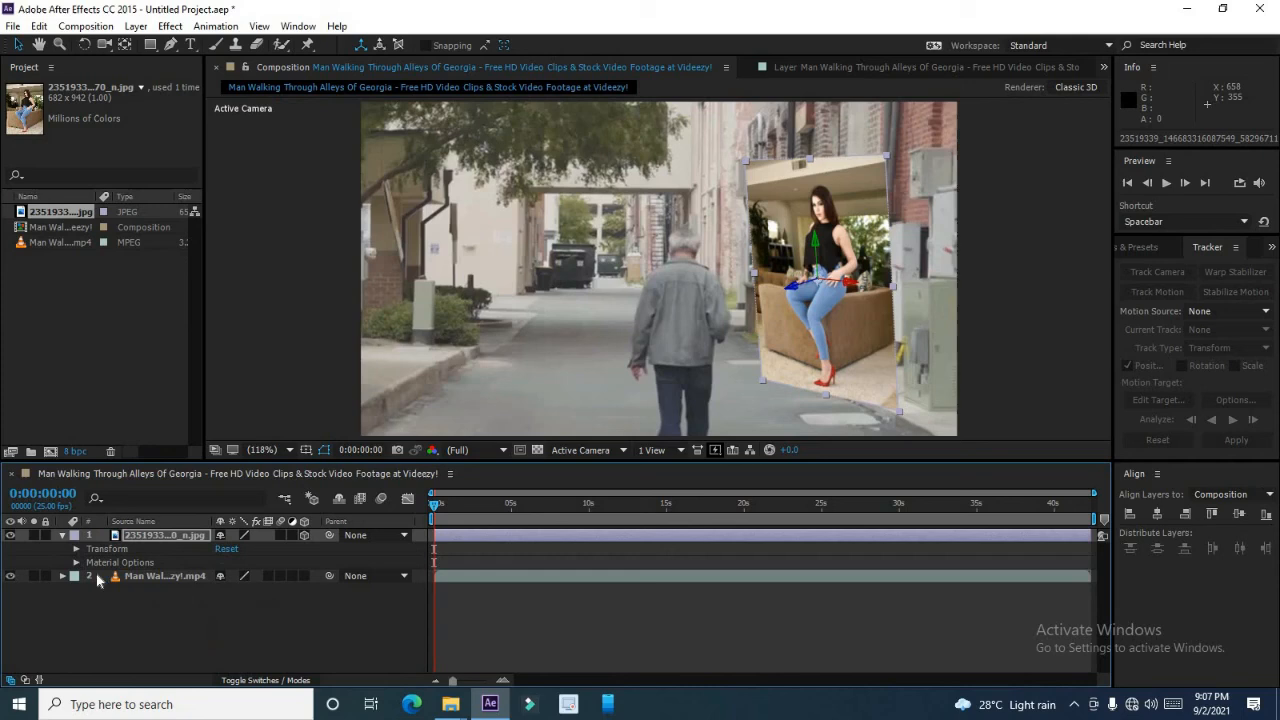
click(154, 578)
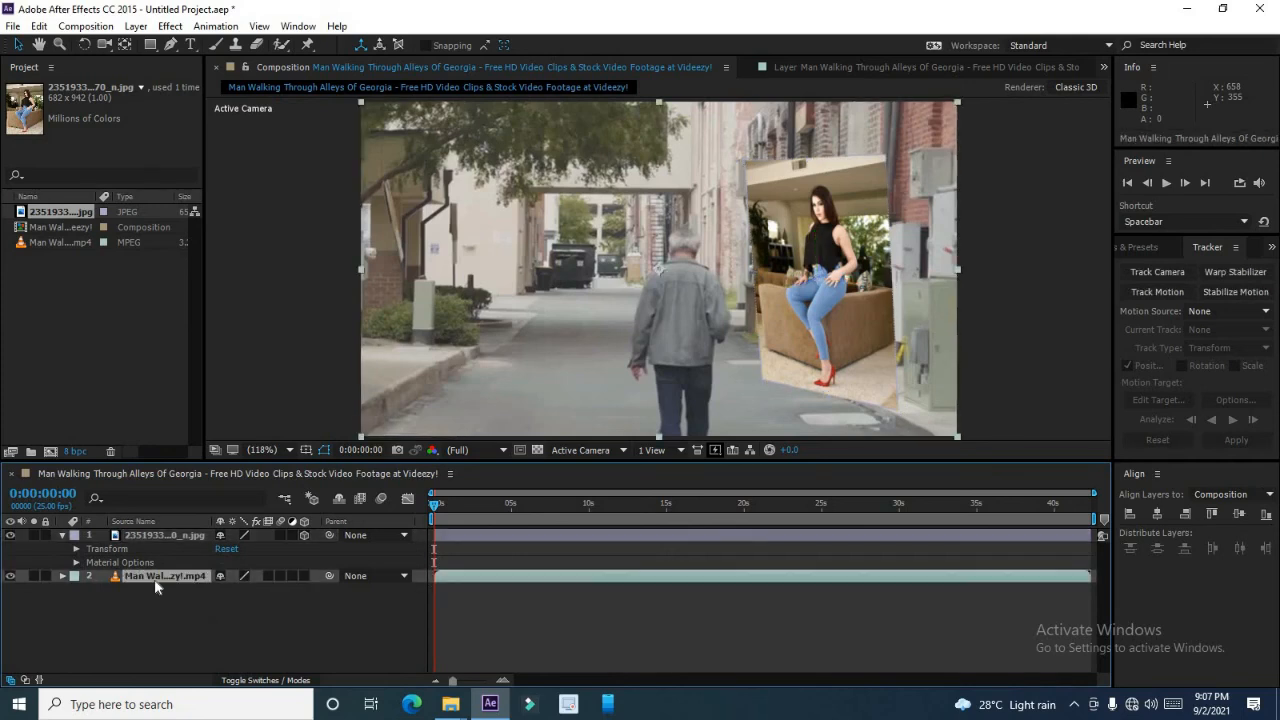
click(814, 67)
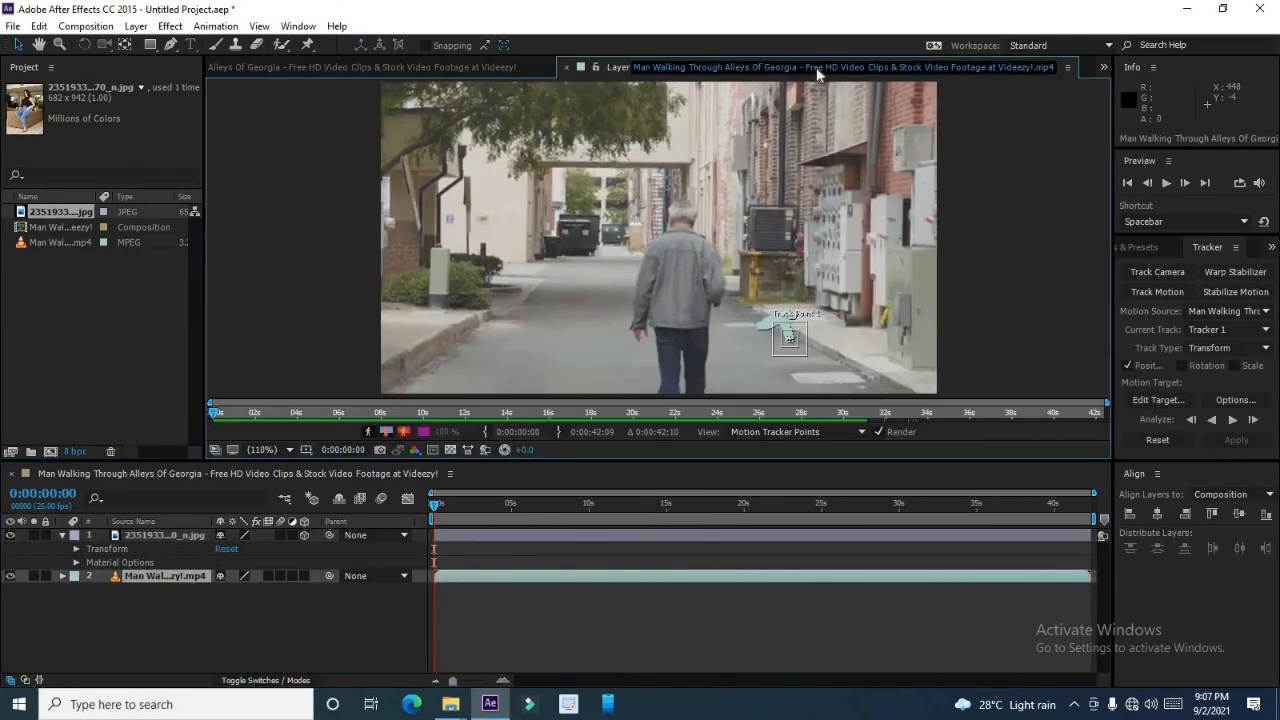
click(1158, 399)
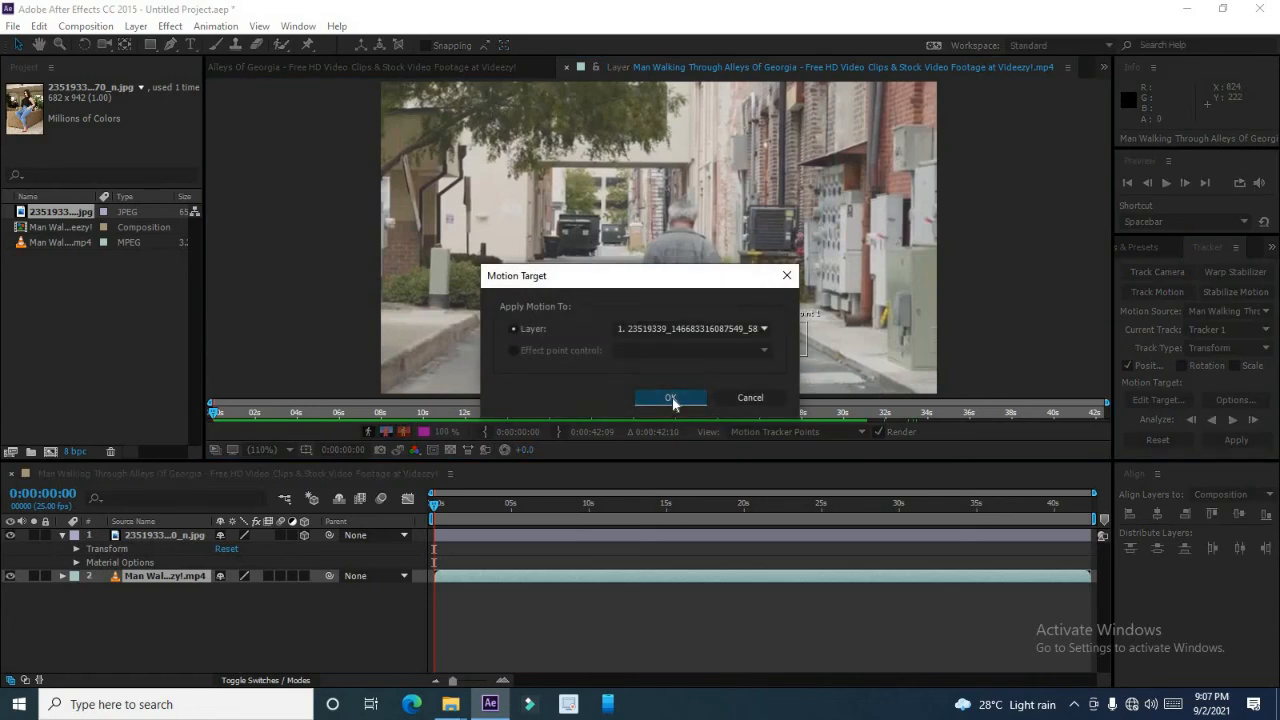
click(671, 399)
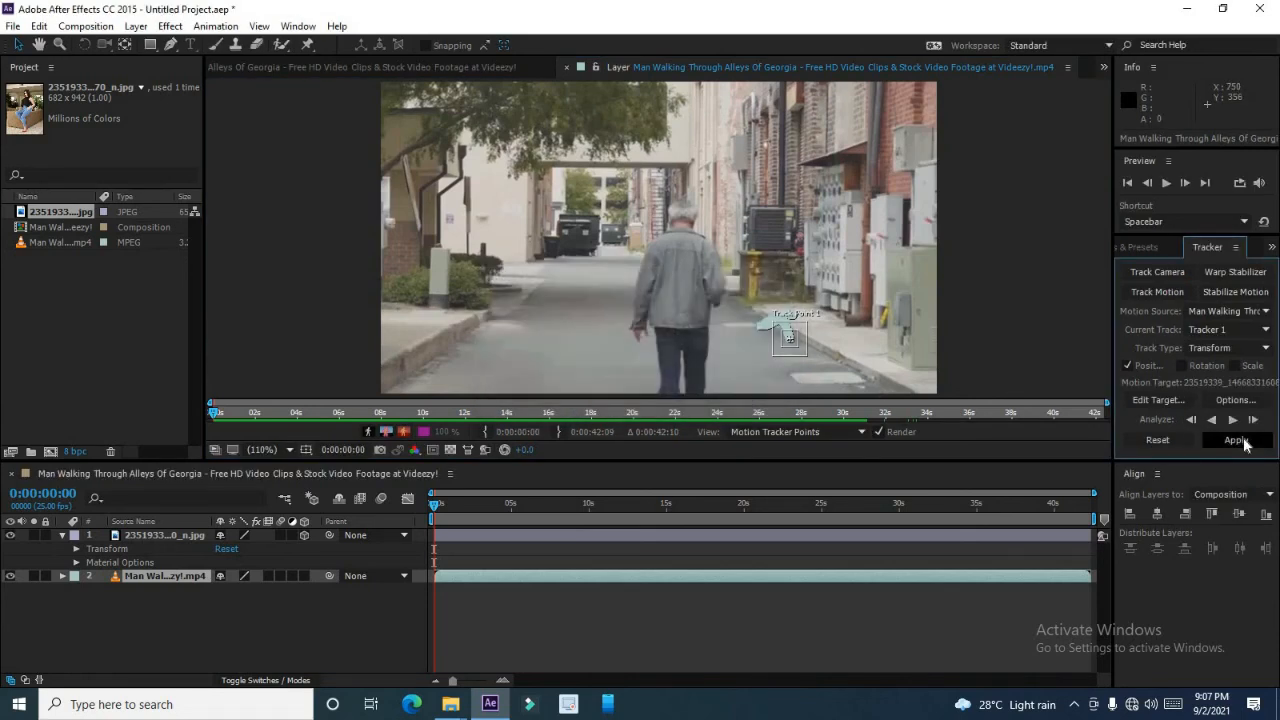
click(1237, 441)
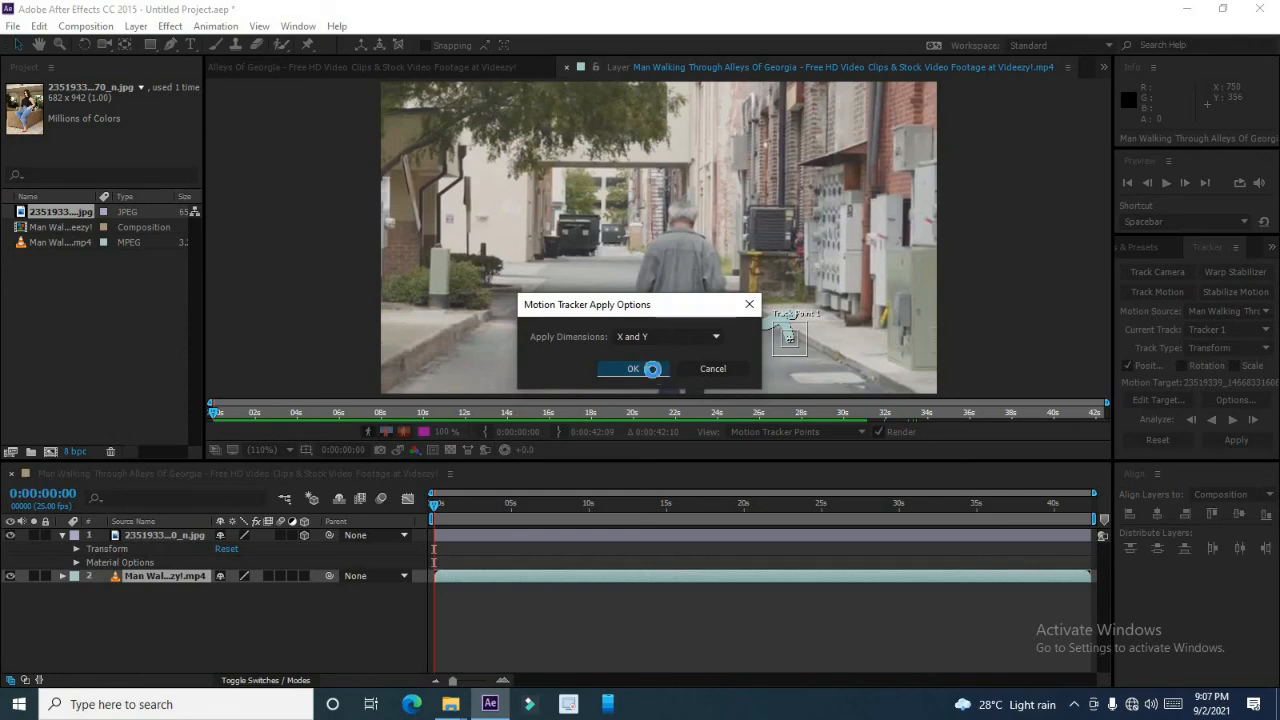
click(651, 368)
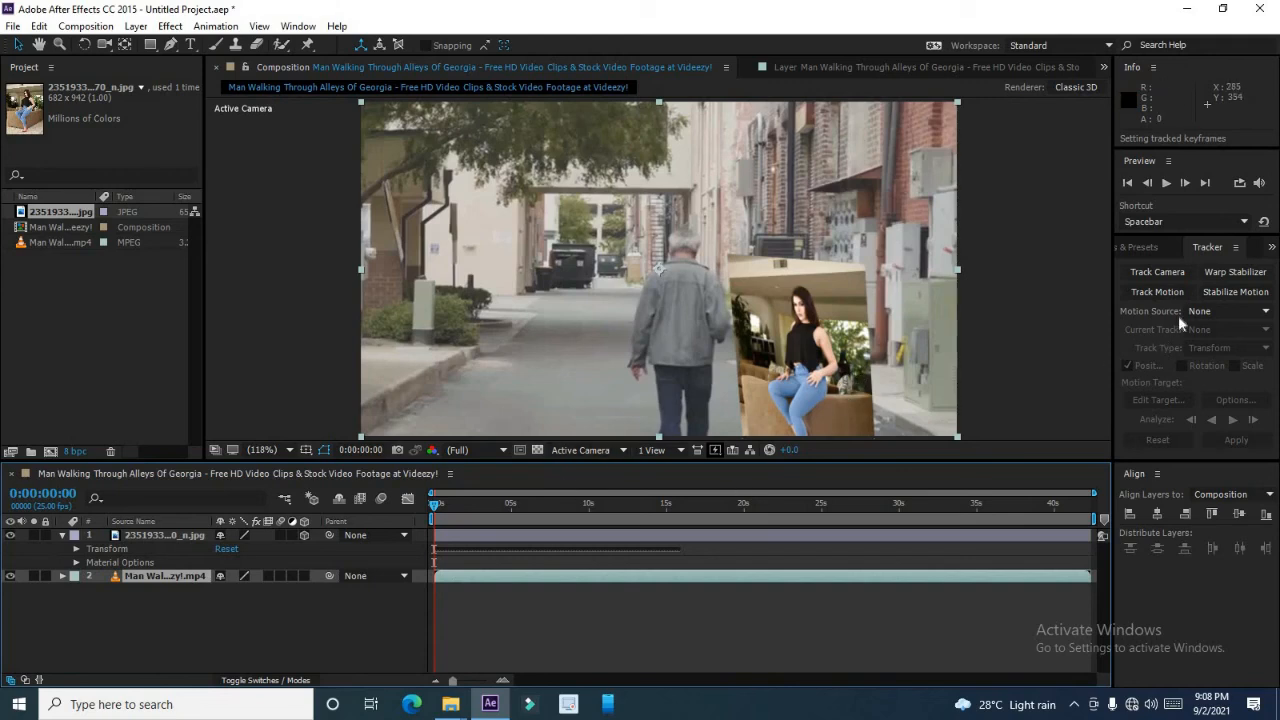
Preview the composition with the tracked image.
click(1166, 183)
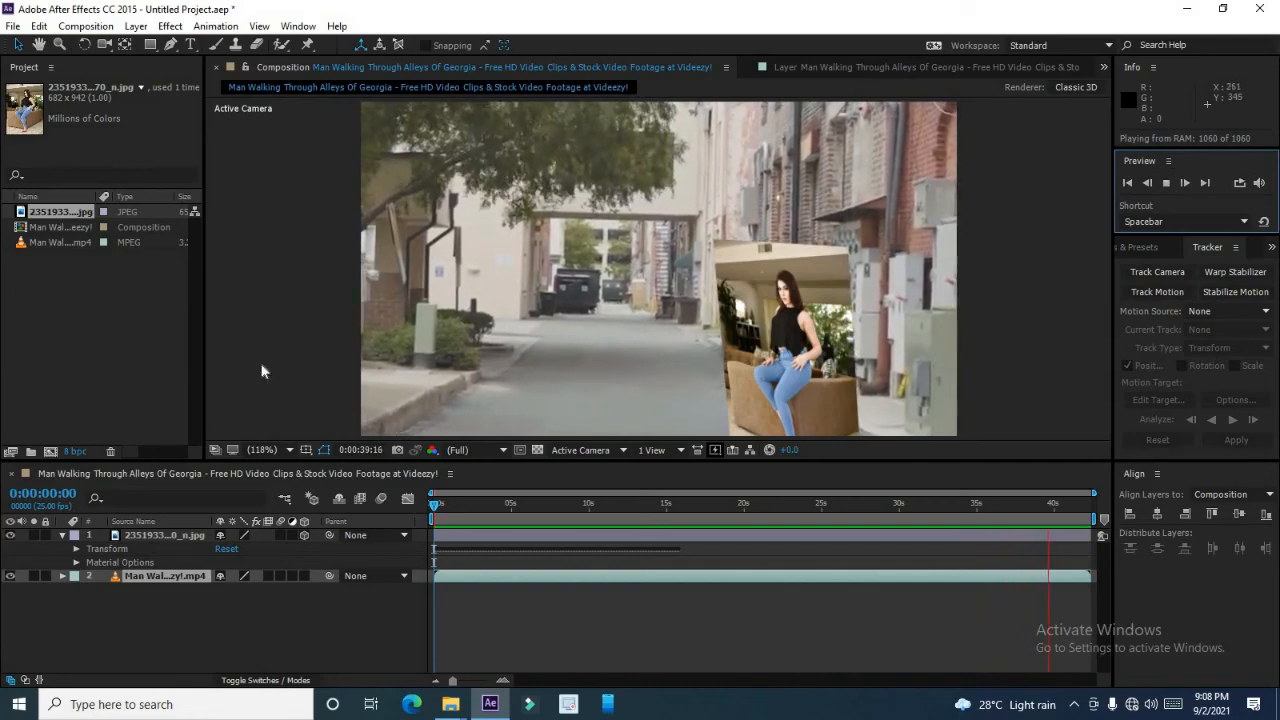
key(space)
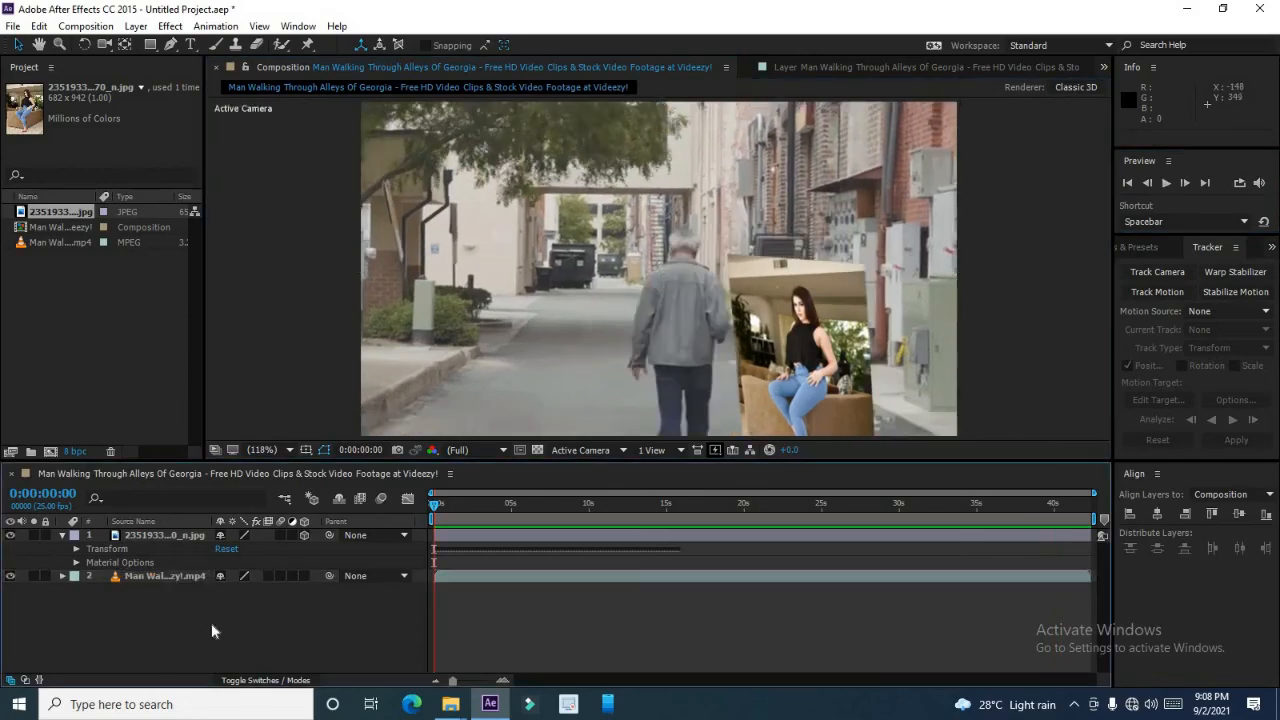
click(211, 631)
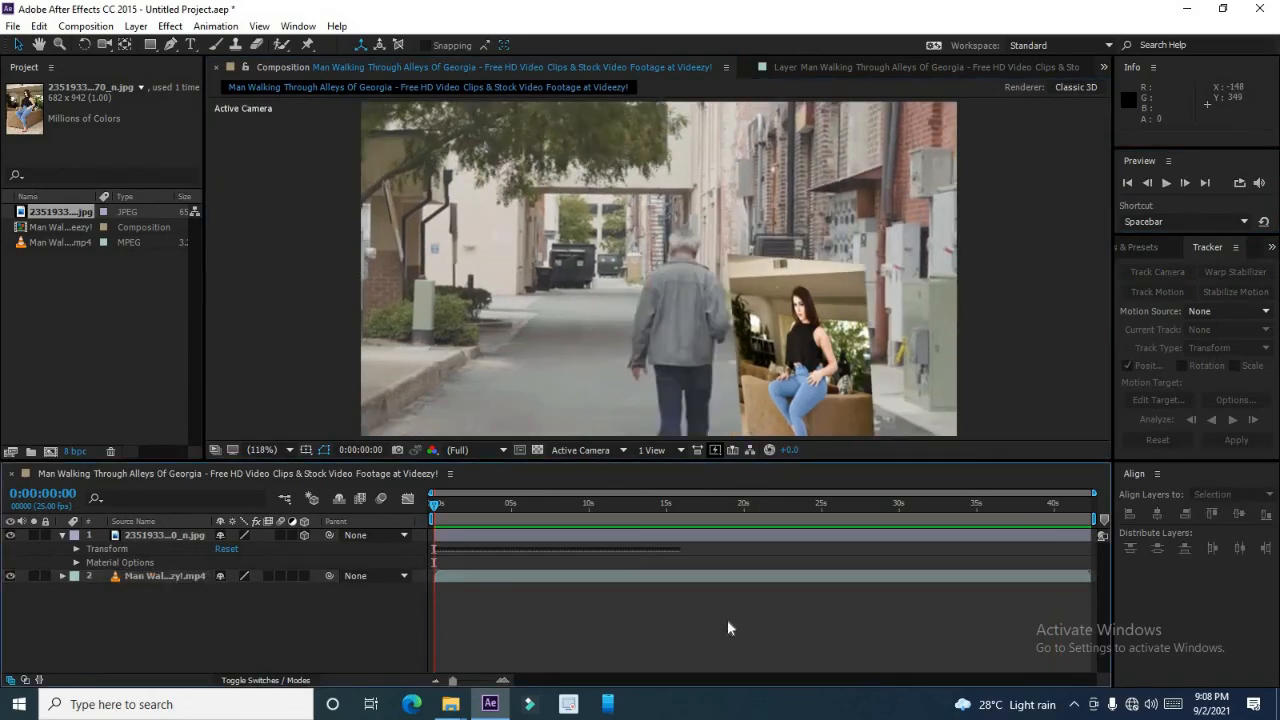
click(1076, 706)
click(1090, 672)
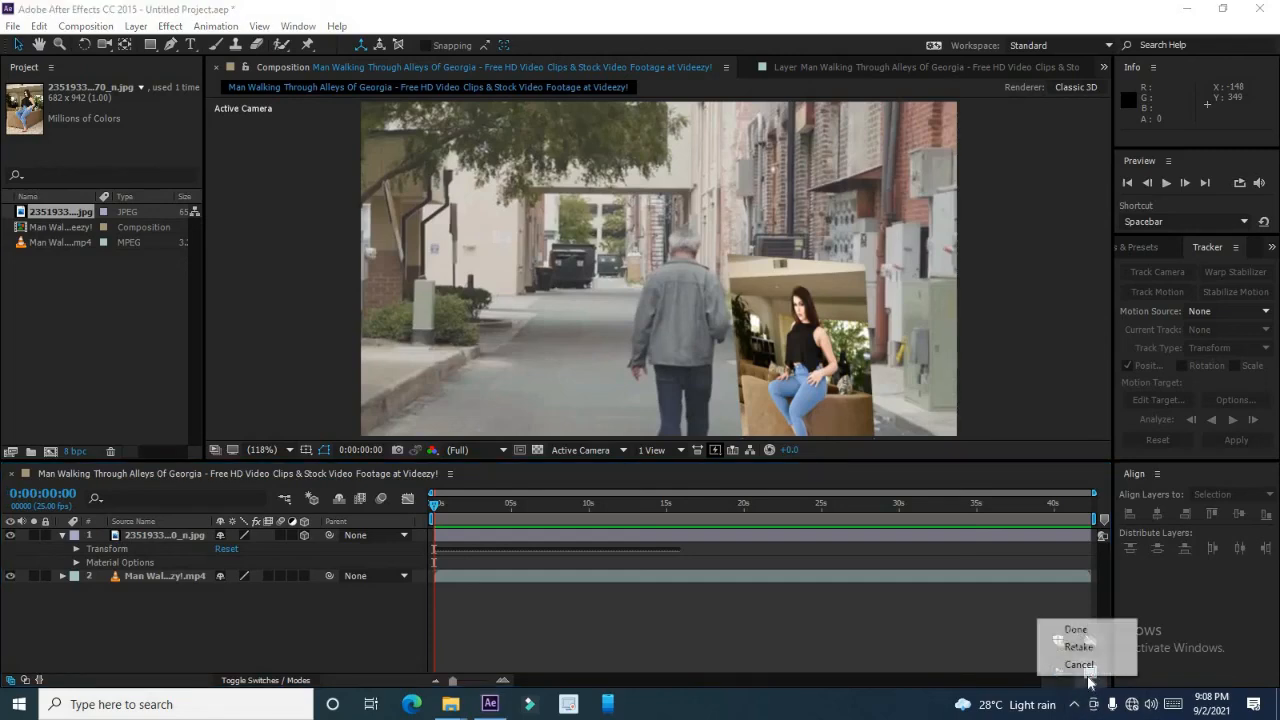